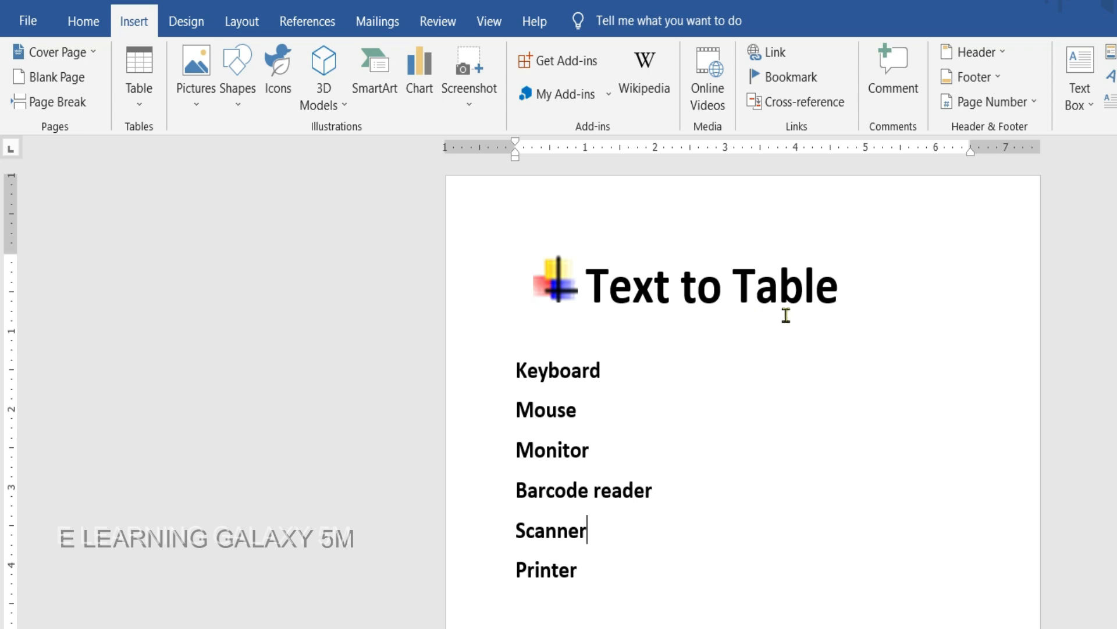
# - Convert the list from Keyboard to Printer into a two-column table with the text separated at paragraphs
pyautogui.moveTo(515, 373); pyautogui.dragTo(611, 581)
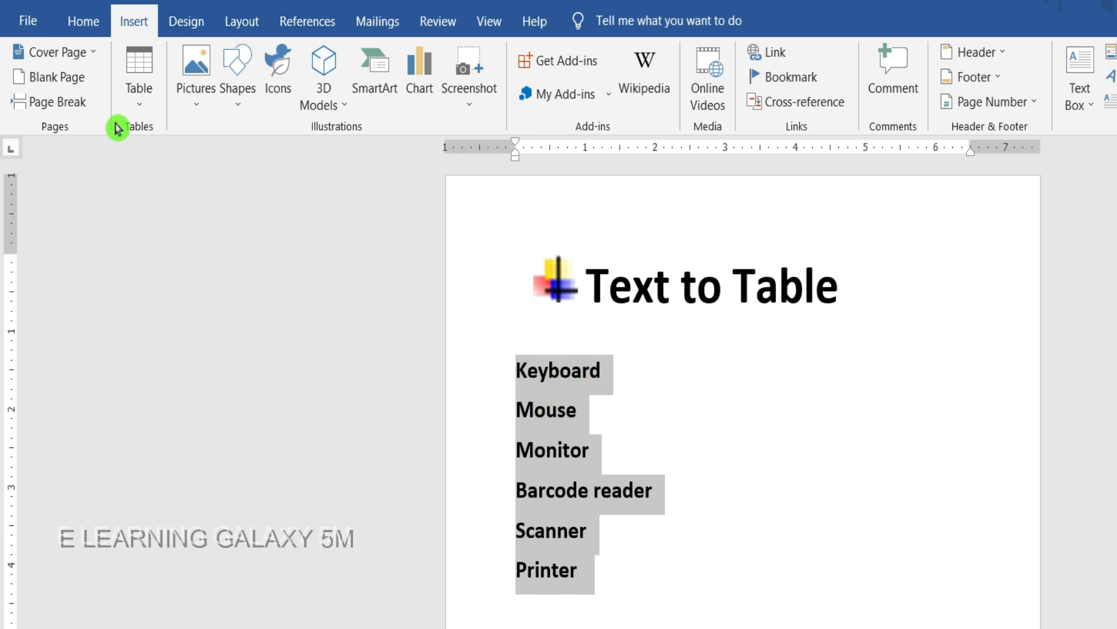
pyautogui.click(145, 113)
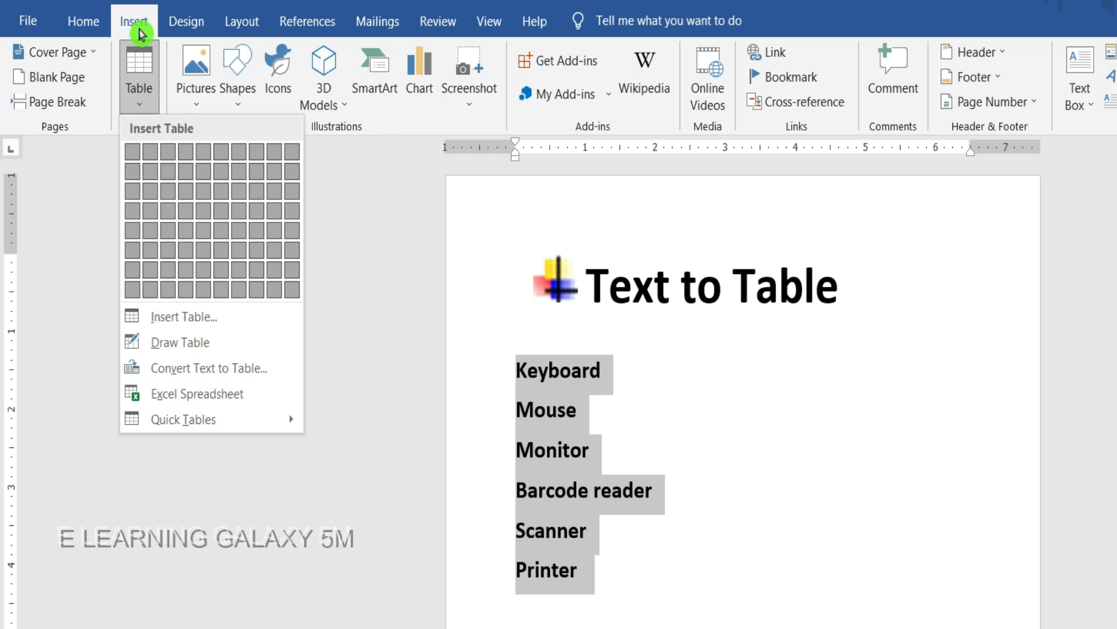
pyautogui.click(255, 369)
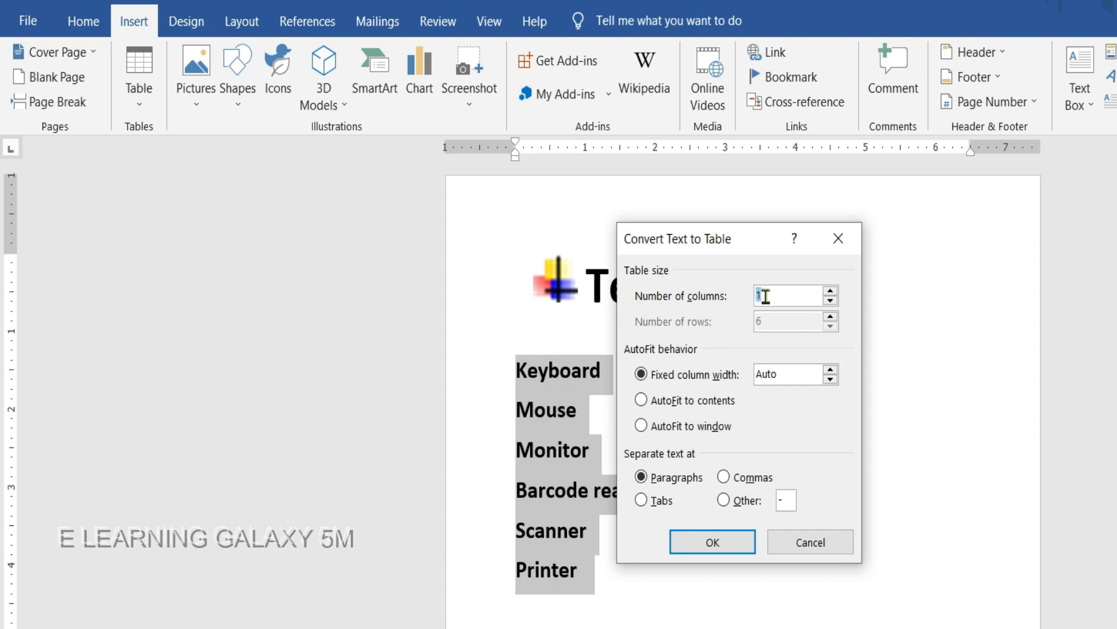
pyautogui.click(832, 291)
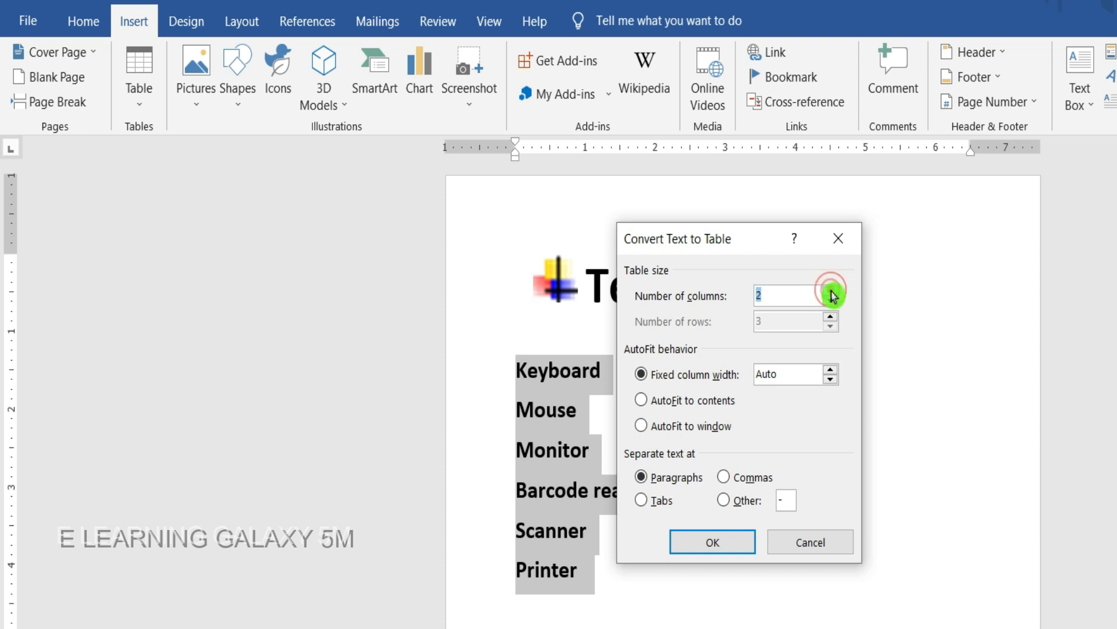
pyautogui.click(721, 543)
# - Enlarge the table so its rows are taller and centre the text horizontally and vertically in all cells
pyautogui.click(973, 457)
pyautogui.moveTo(975, 457); pyautogui.dragTo(983, 585)
pyautogui.click(983, 585)
pyautogui.moveTo(520, 371); pyautogui.dragTo(845, 521)
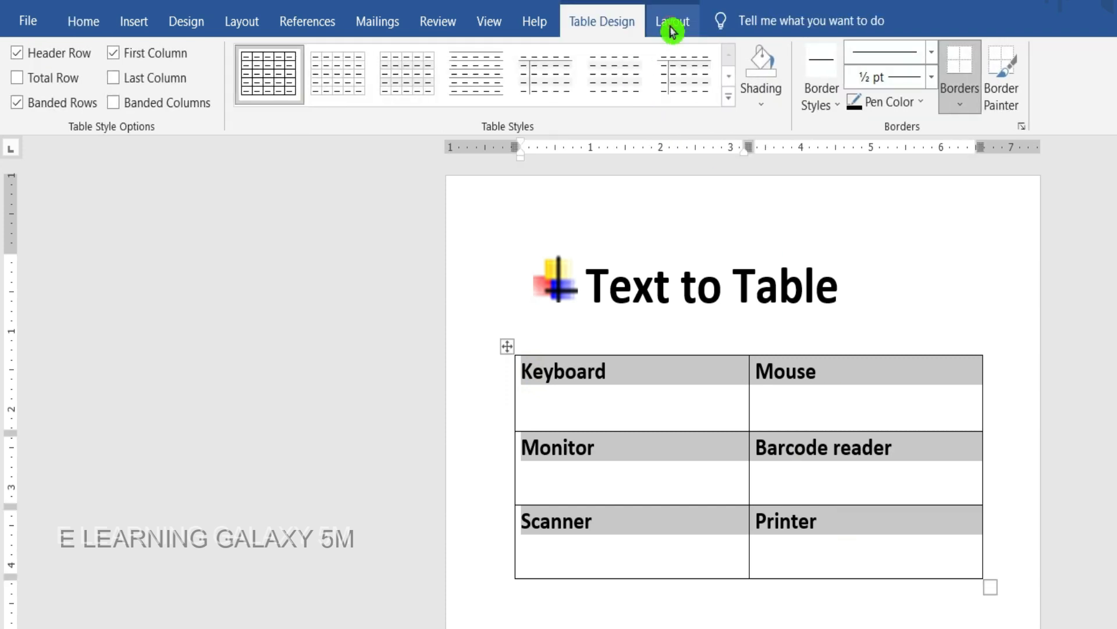
pyautogui.click(668, 35)
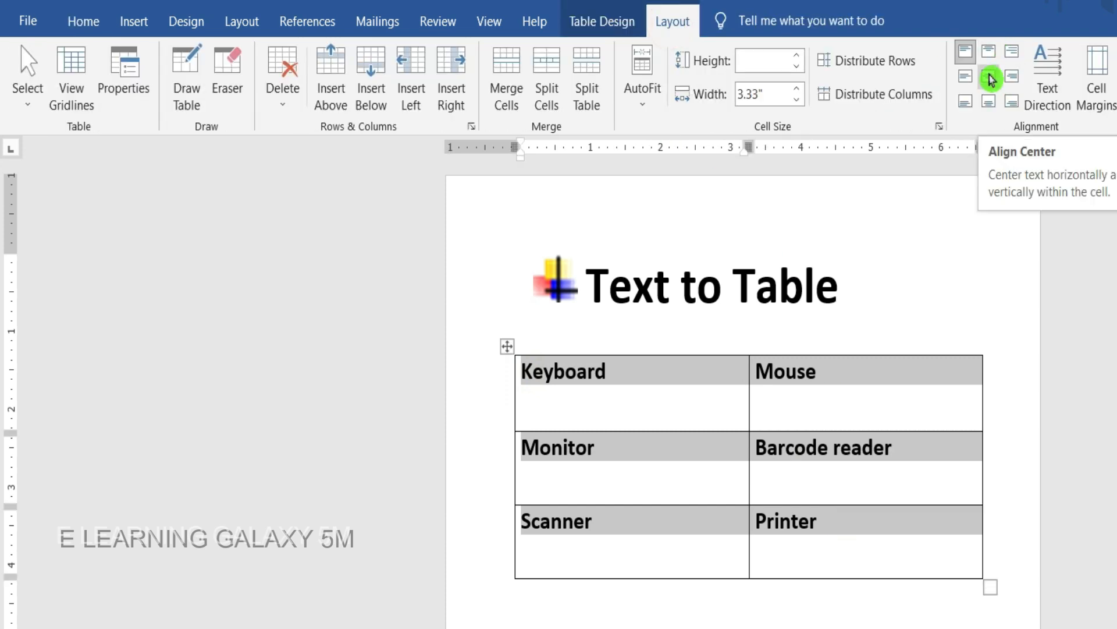
pyautogui.click(992, 80)
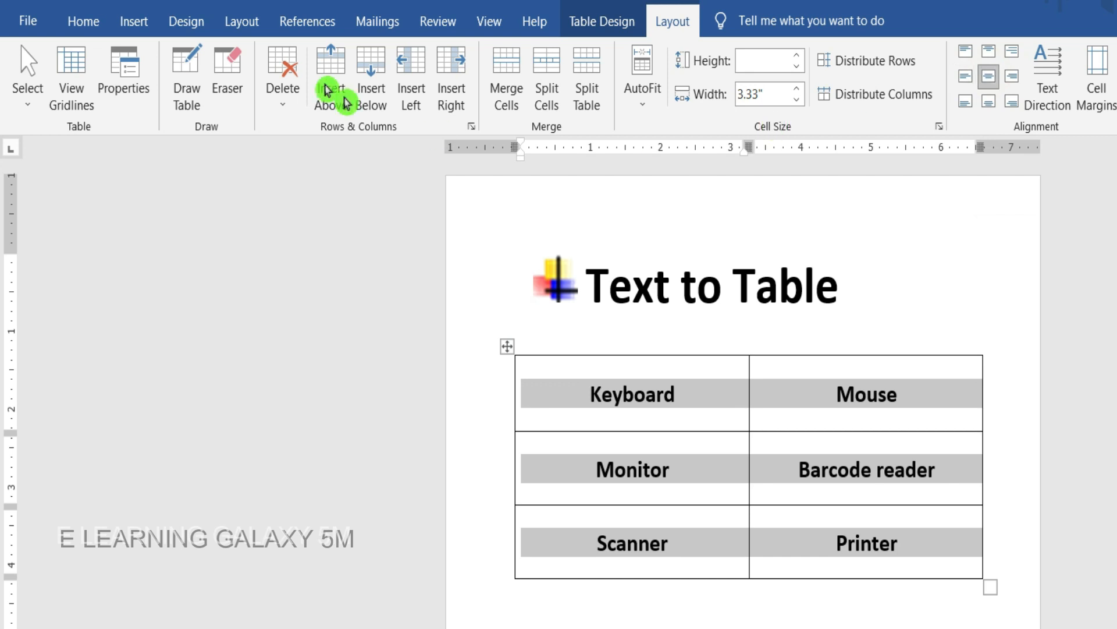
# - Set the text in all table cells to size 36 in the Cooper Black font
pyautogui.click(93, 31)
pyautogui.click(333, 63)
pyautogui.click(332, 62)
pyautogui.click(332, 63)
pyautogui.click(333, 63)
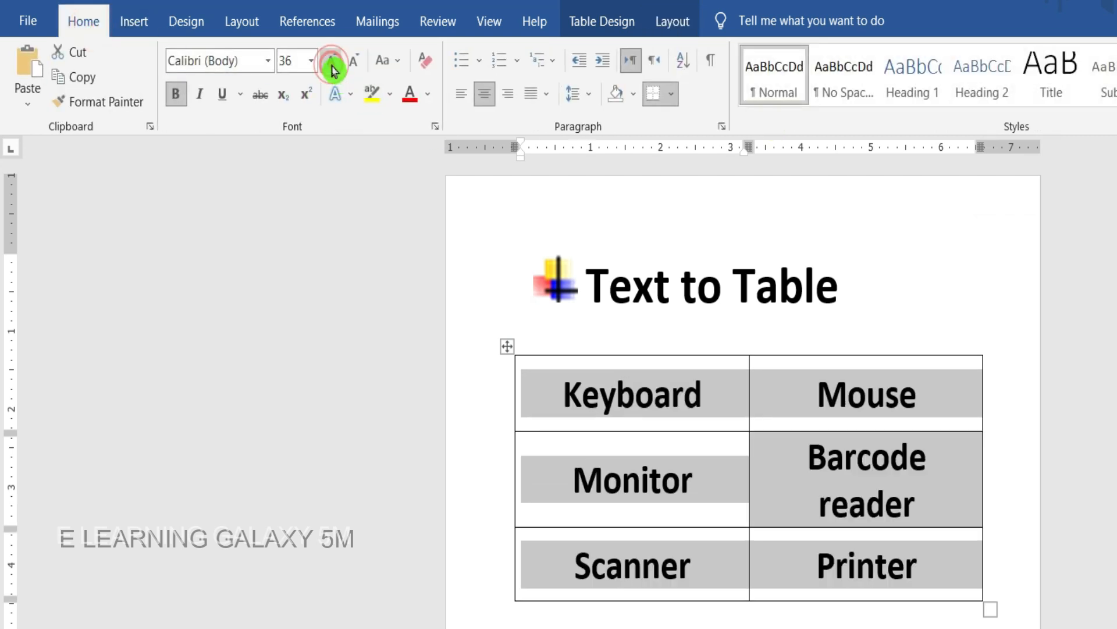
pyautogui.click(268, 66)
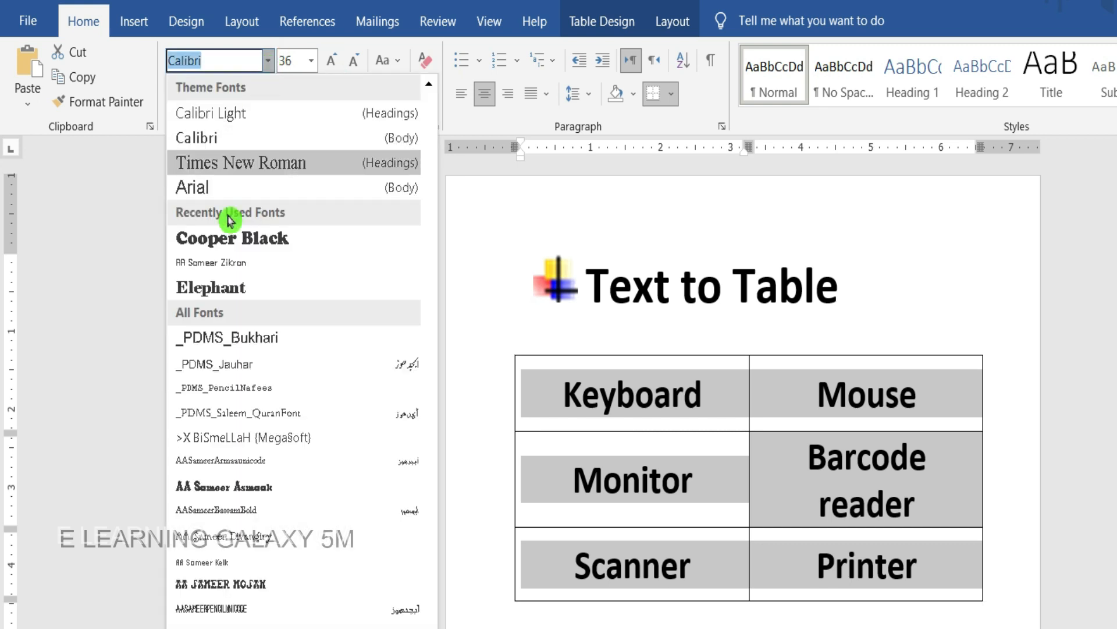
pyautogui.click(226, 243)
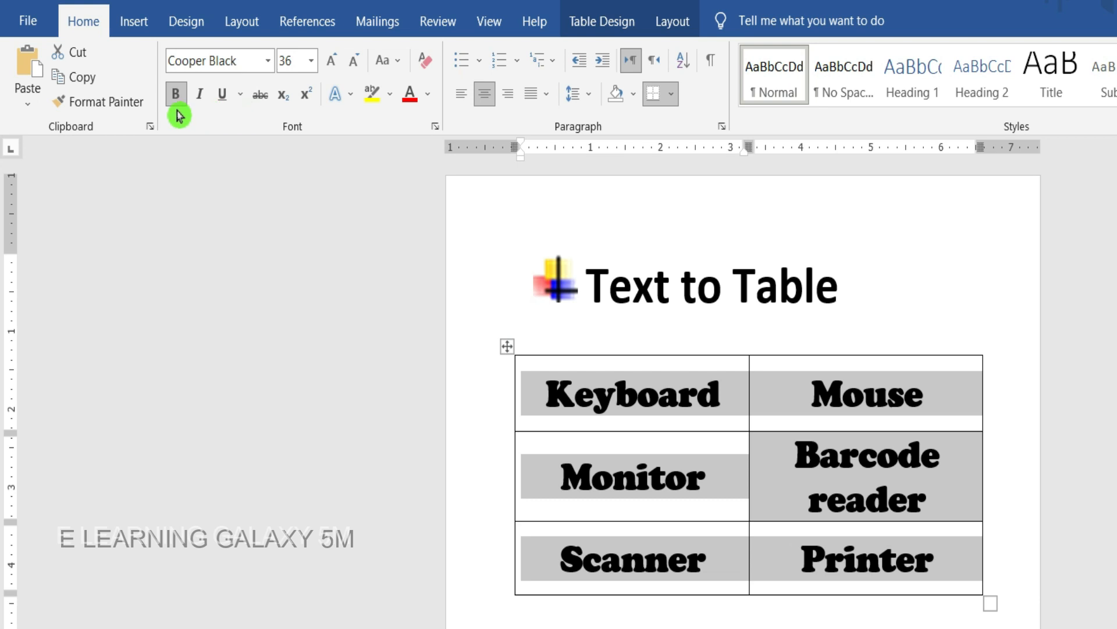
# - Colour the table text with the standard dark red and set its highlight to No Color
pyautogui.click(428, 101)
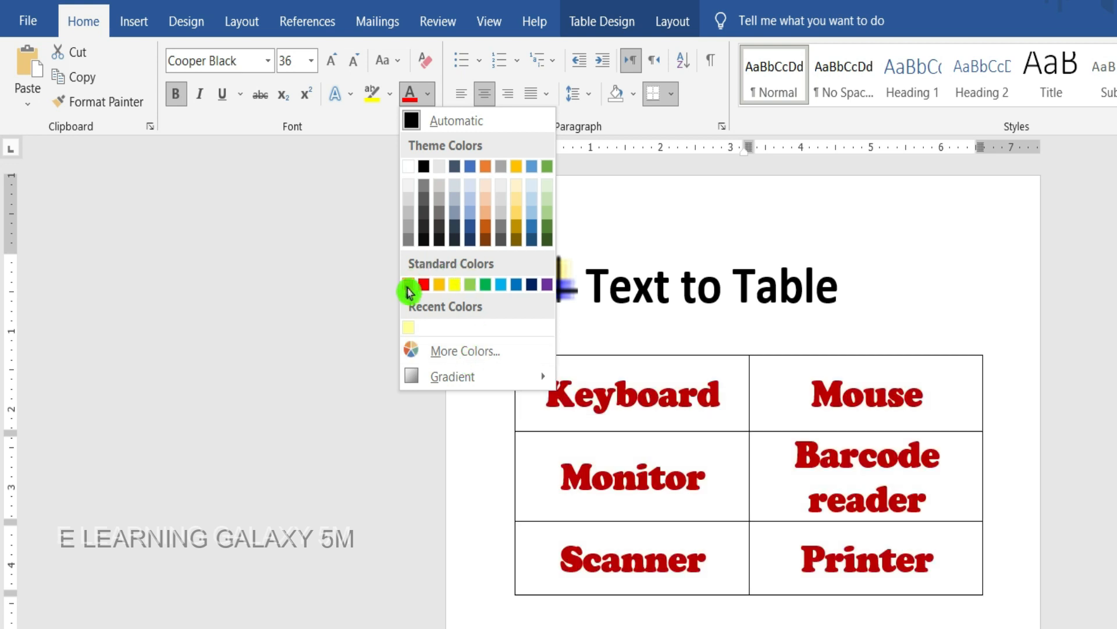
pyautogui.click(409, 284)
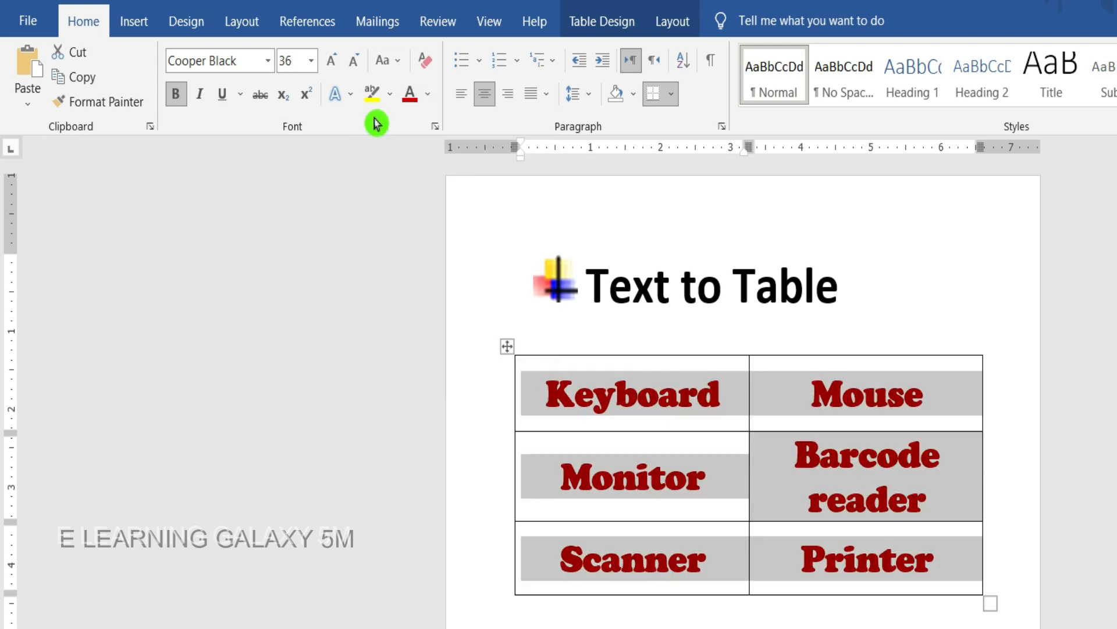
pyautogui.click(390, 95)
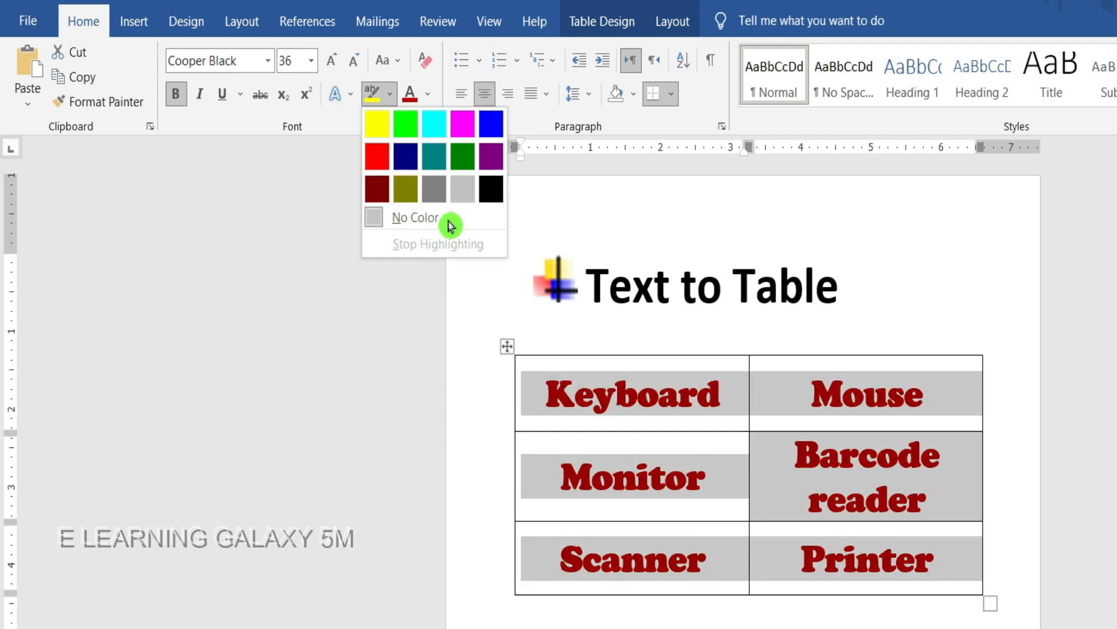
pyautogui.click(420, 218)
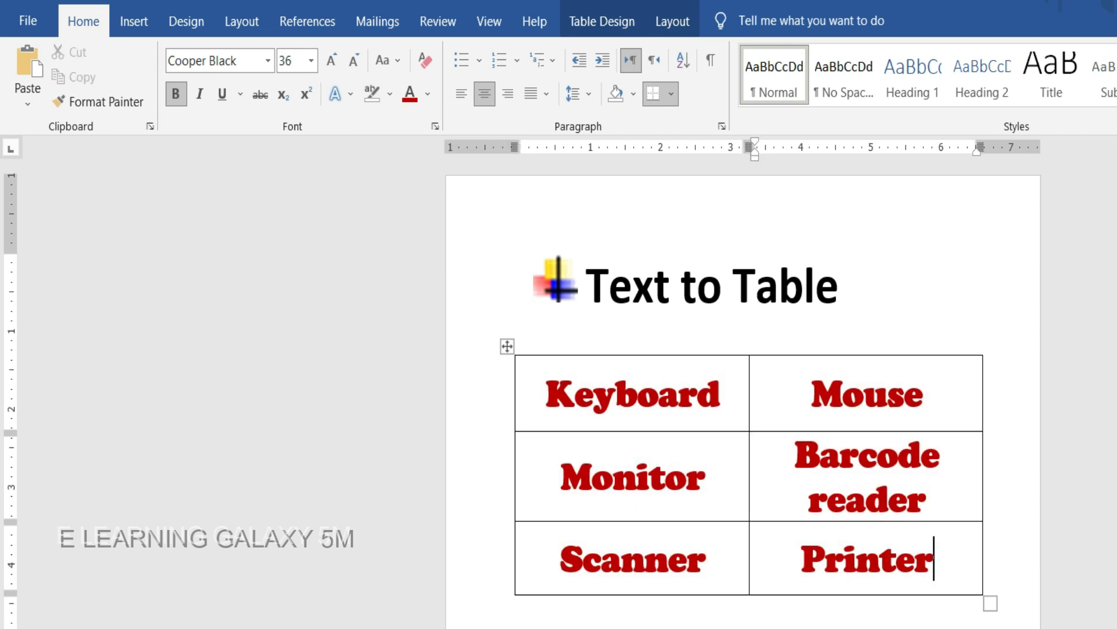
pyautogui.press('Down')
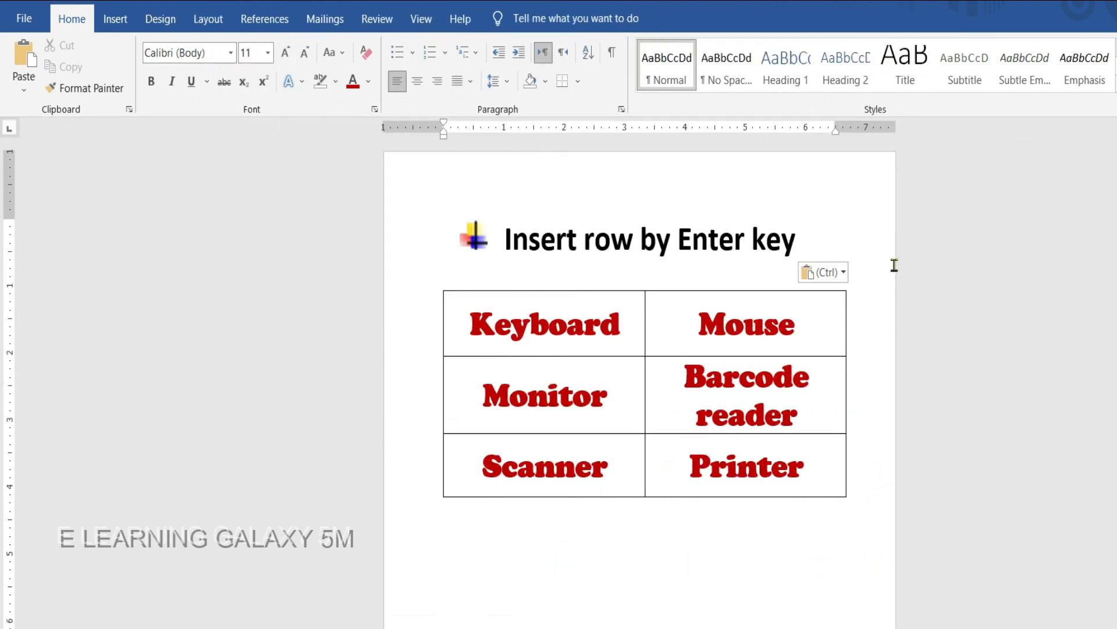
# - Insert an empty row below the Monitor and Barcode reader row in the "Insert row by Enter key" table
pyautogui.click(749, 267)
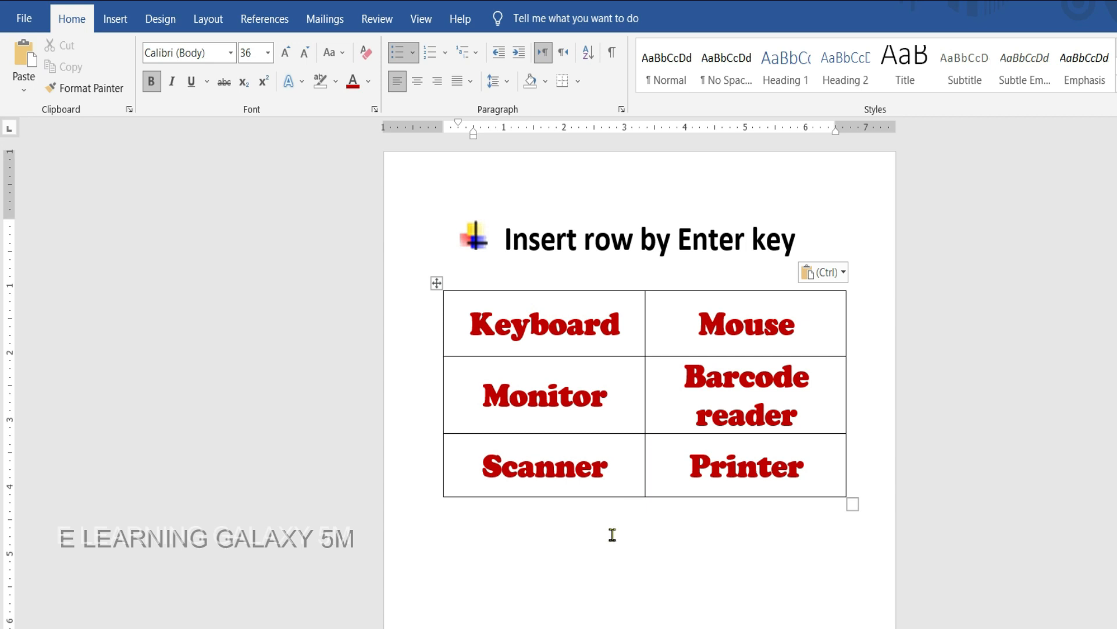
pyautogui.moveTo(466, 390); pyautogui.dragTo(693, 411)
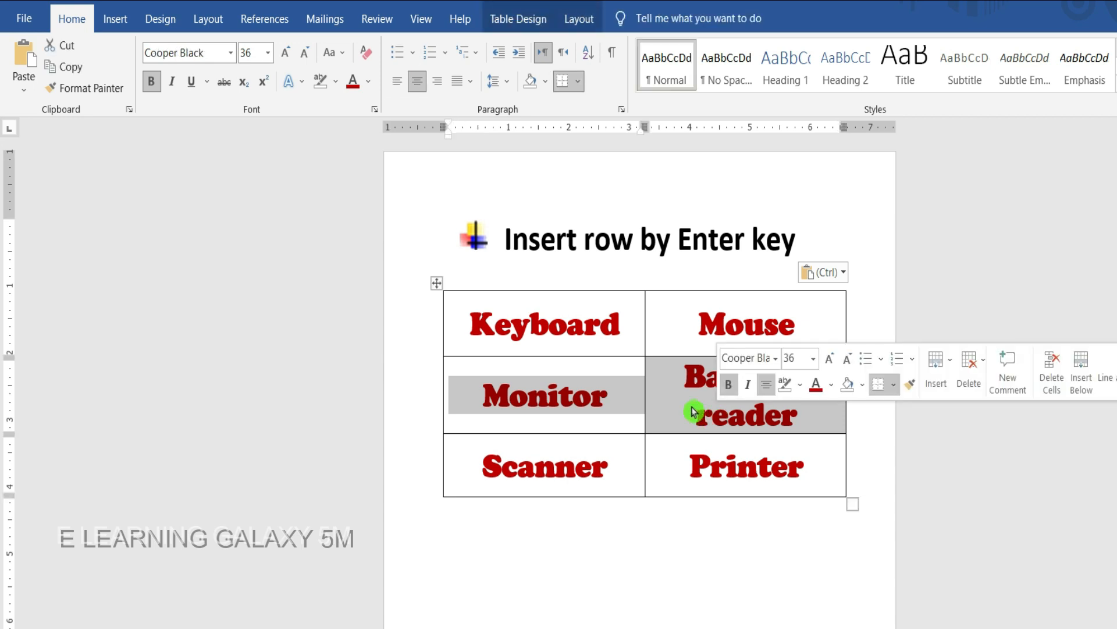
pyautogui.rightClick(659, 401)
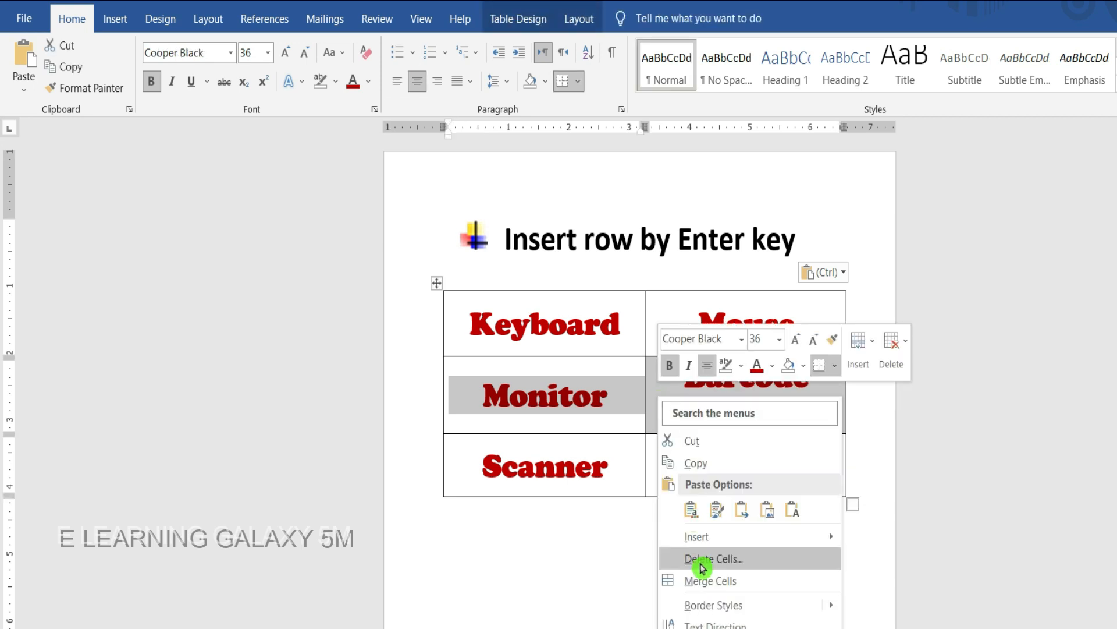
pyautogui.moveTo(721, 537)
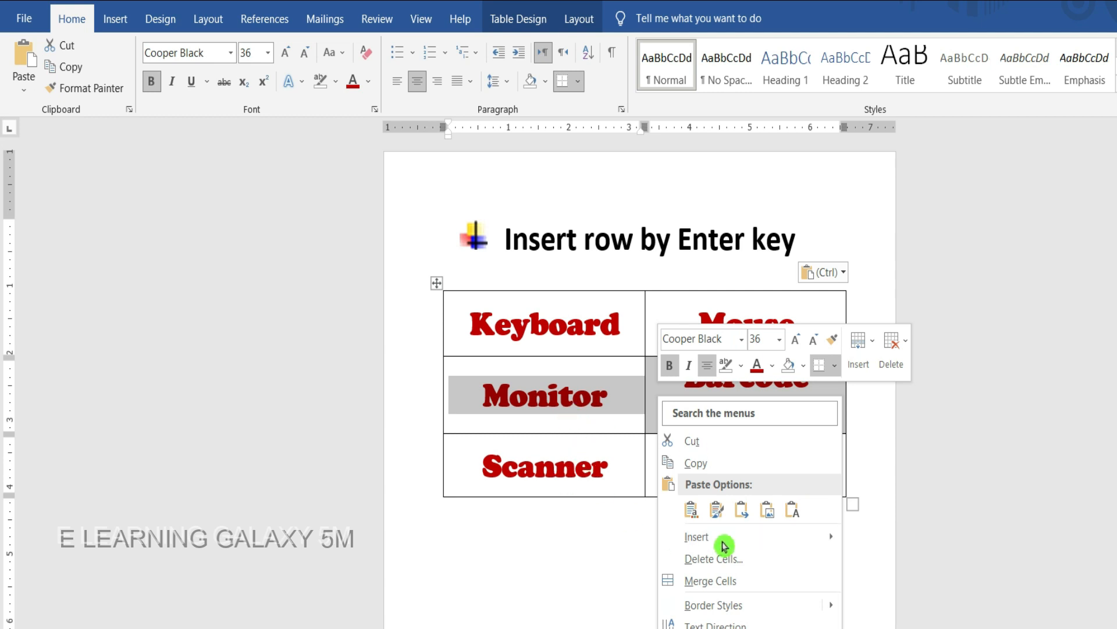
pyautogui.moveTo(824, 536)
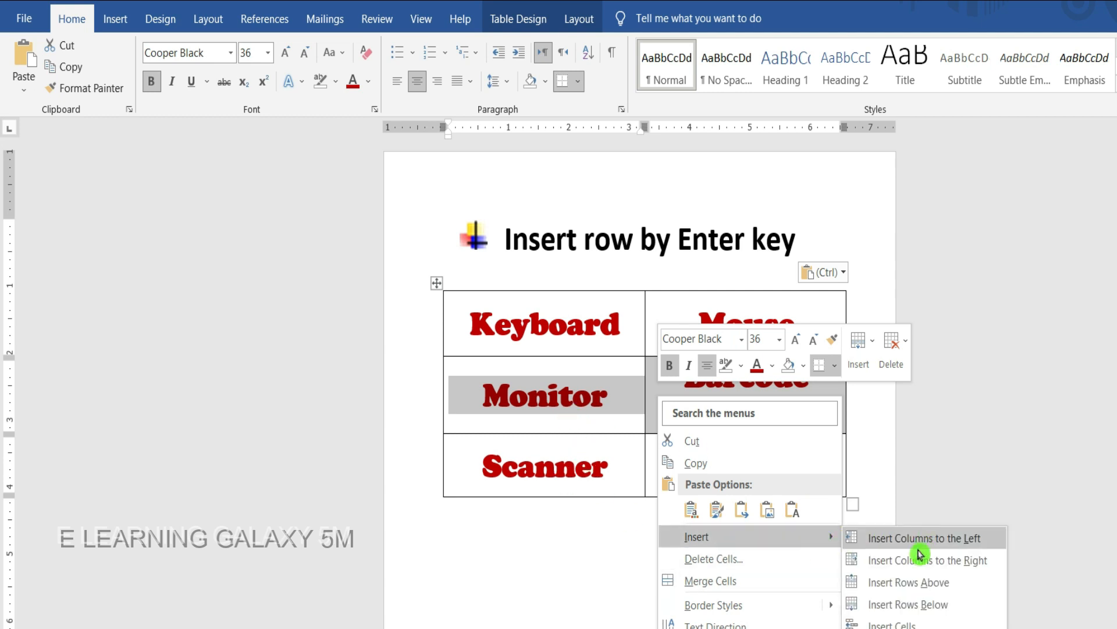
pyautogui.click(919, 603)
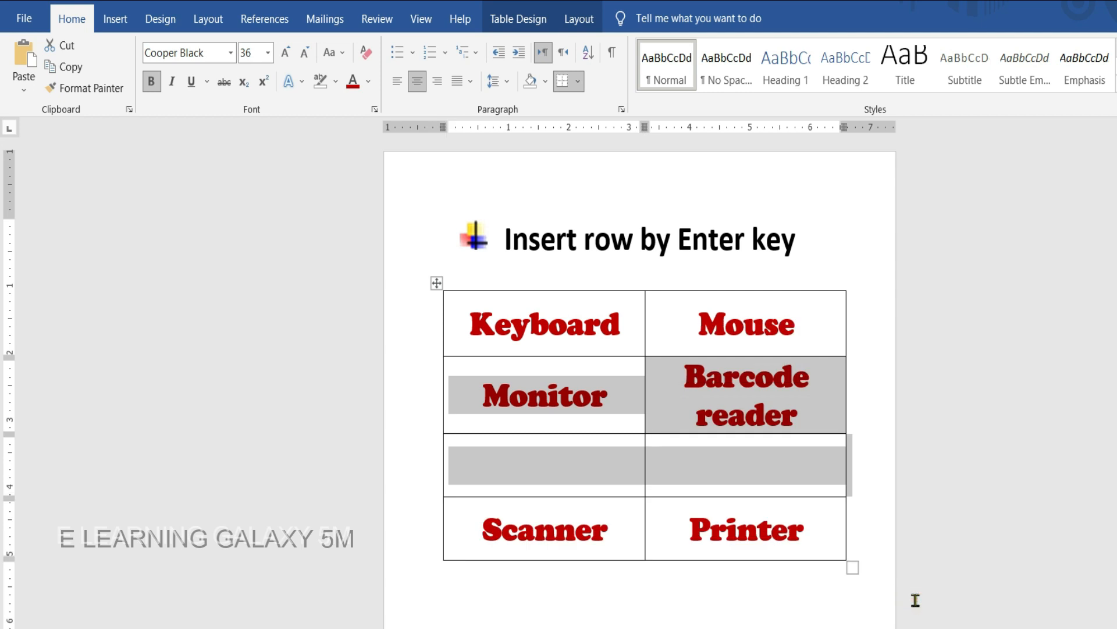
pyautogui.click(698, 593)
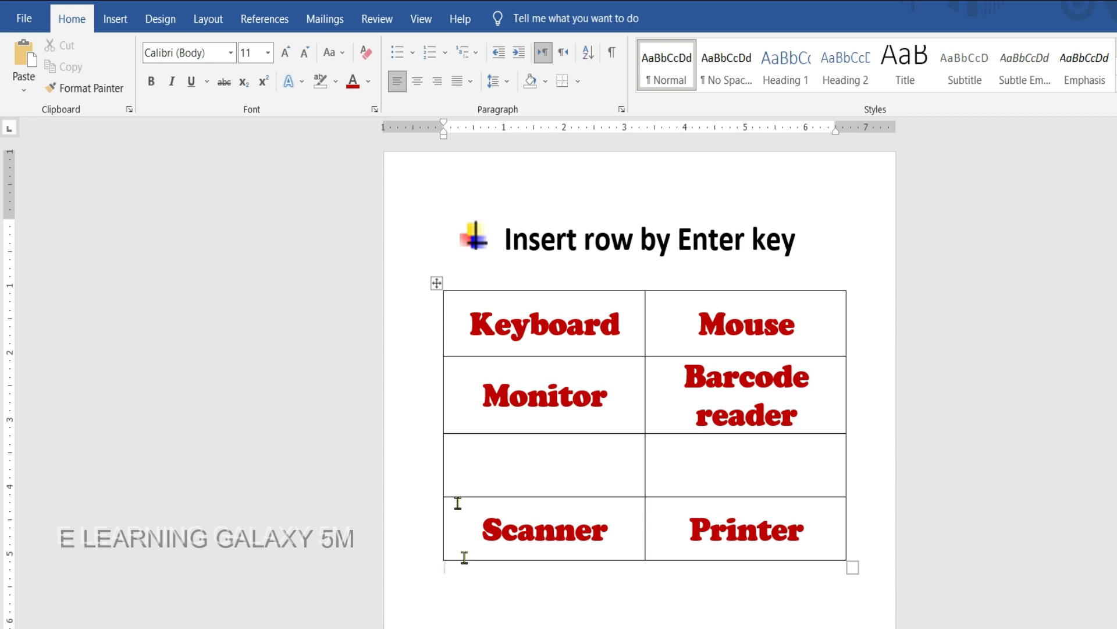
# - Add a new row after the Scanner and Printer row and another after the Keyboard and Mouse row, working from each row's end
pyautogui.click(855, 527)
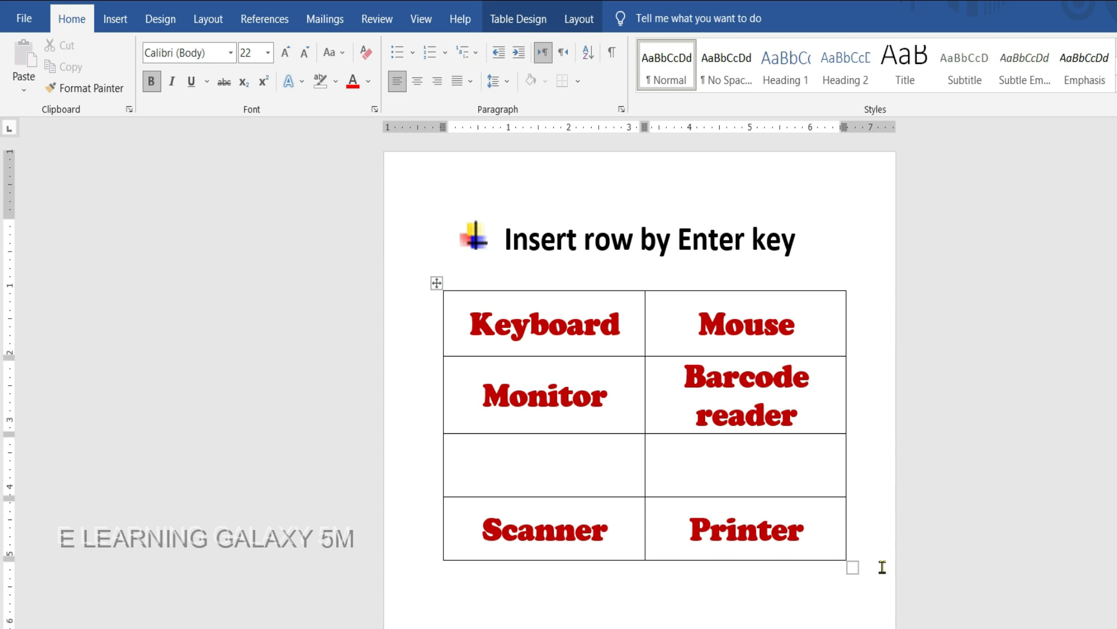
pyautogui.press('Return')
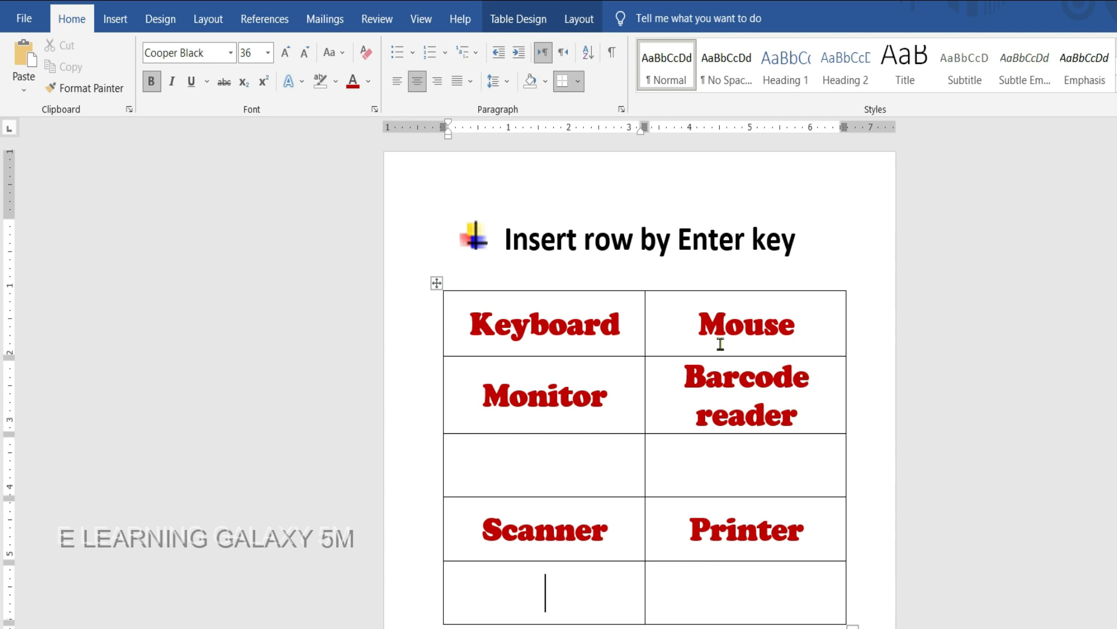
pyautogui.click(866, 322)
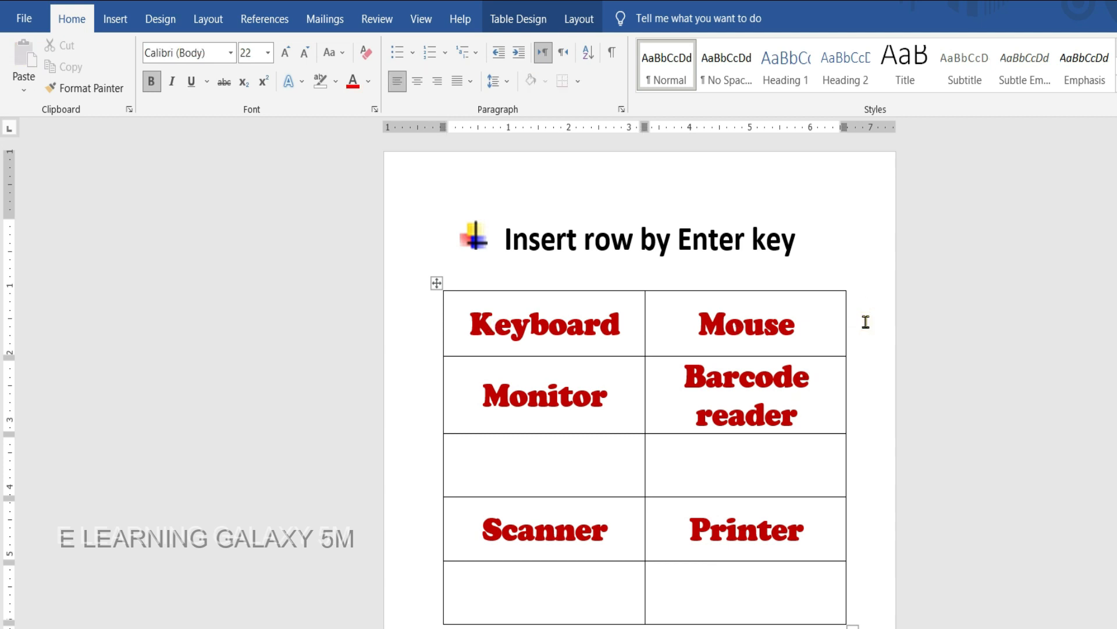
pyautogui.press('Return')
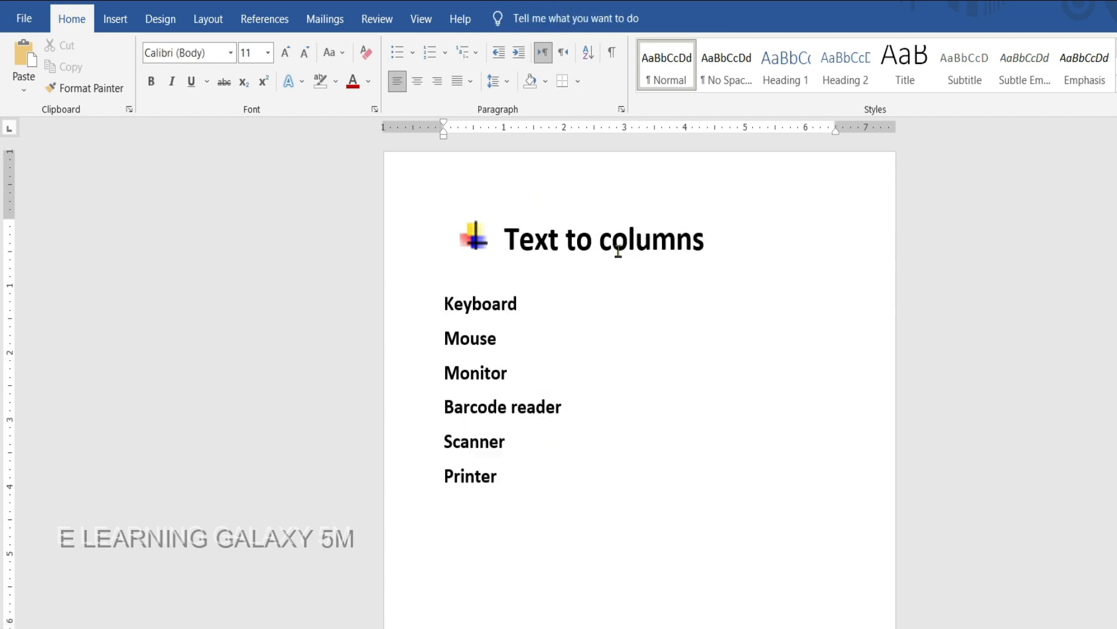
# - Convert the list under "Text to columns" into a one-column table with the text separated at paragraphs
pyautogui.moveTo(441, 300); pyautogui.dragTo(524, 487)
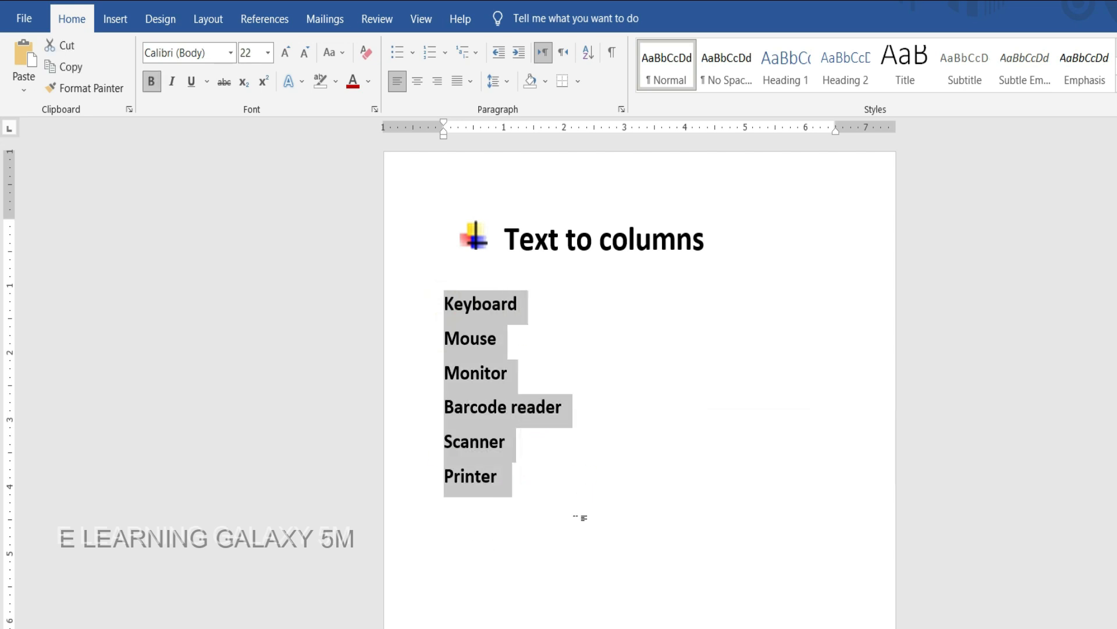
pyautogui.click(116, 19)
pyautogui.click(122, 56)
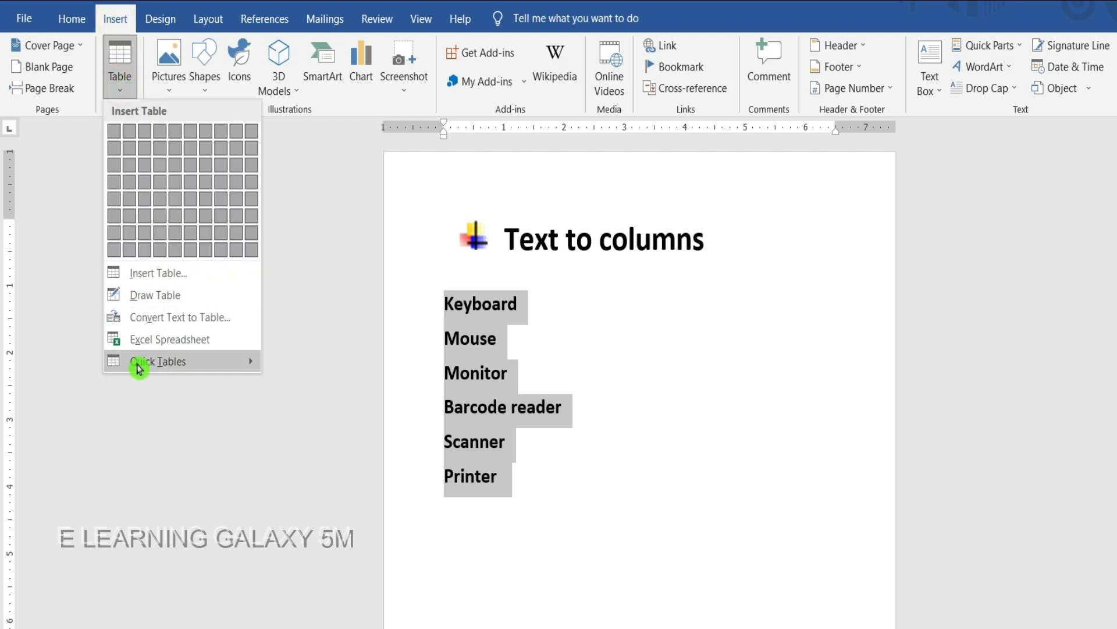
pyautogui.click(214, 323)
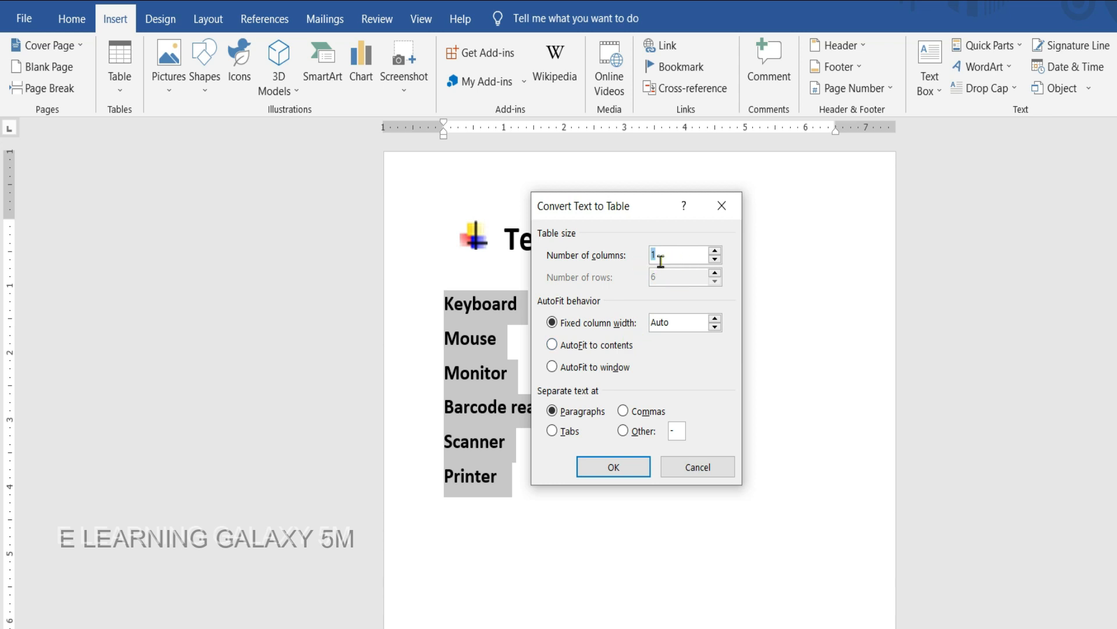
pyautogui.click(625, 469)
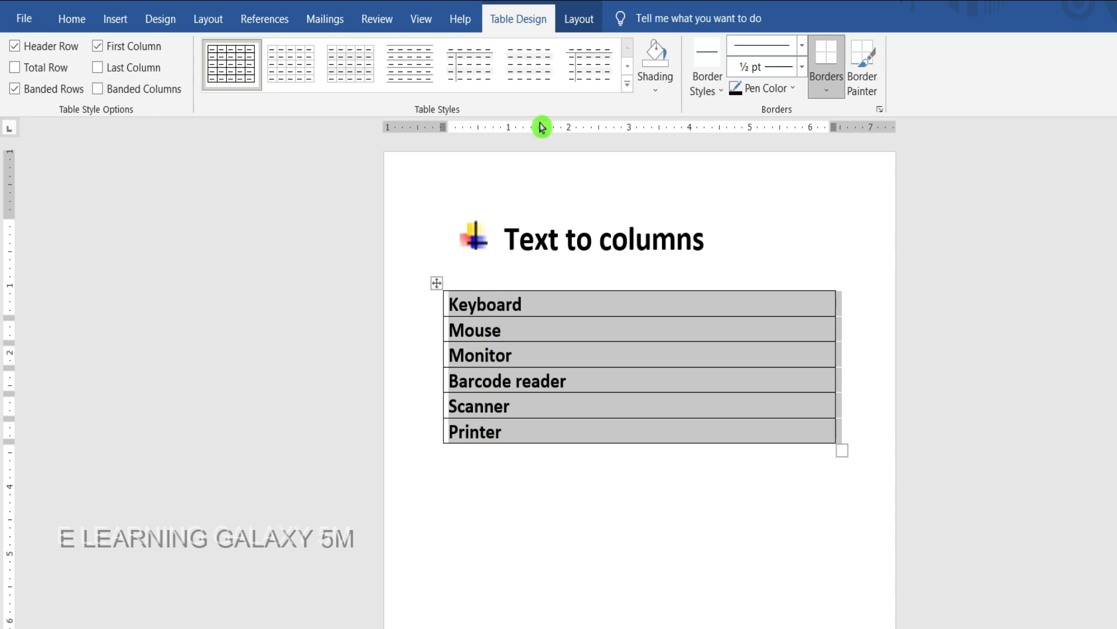
# - Split the selected one-column table across two page columns
pyautogui.click(212, 22)
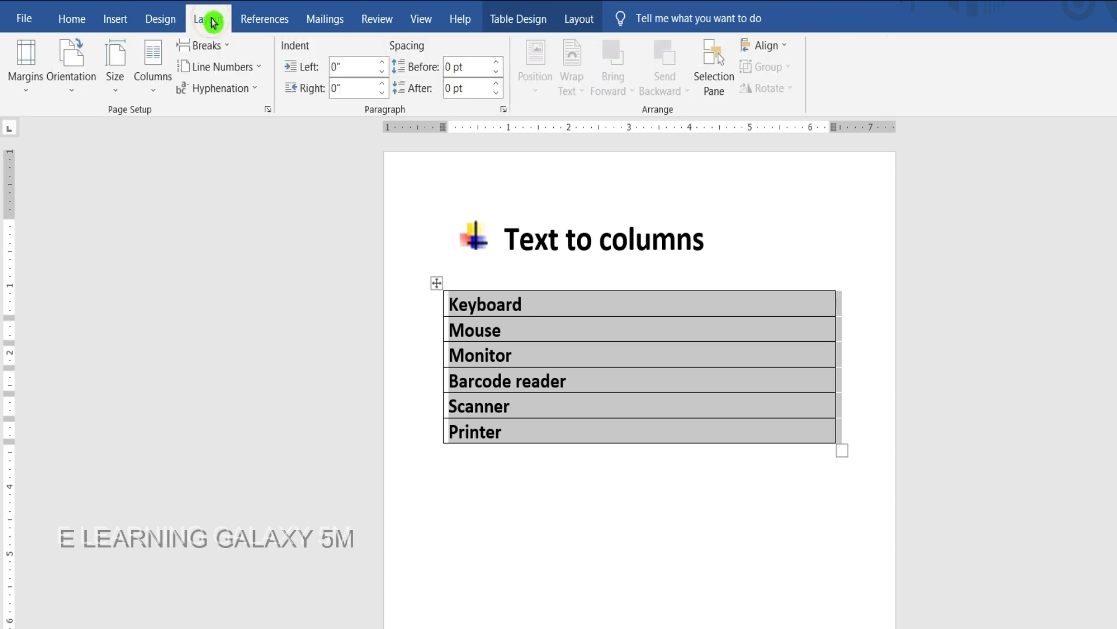
pyautogui.click(157, 90)
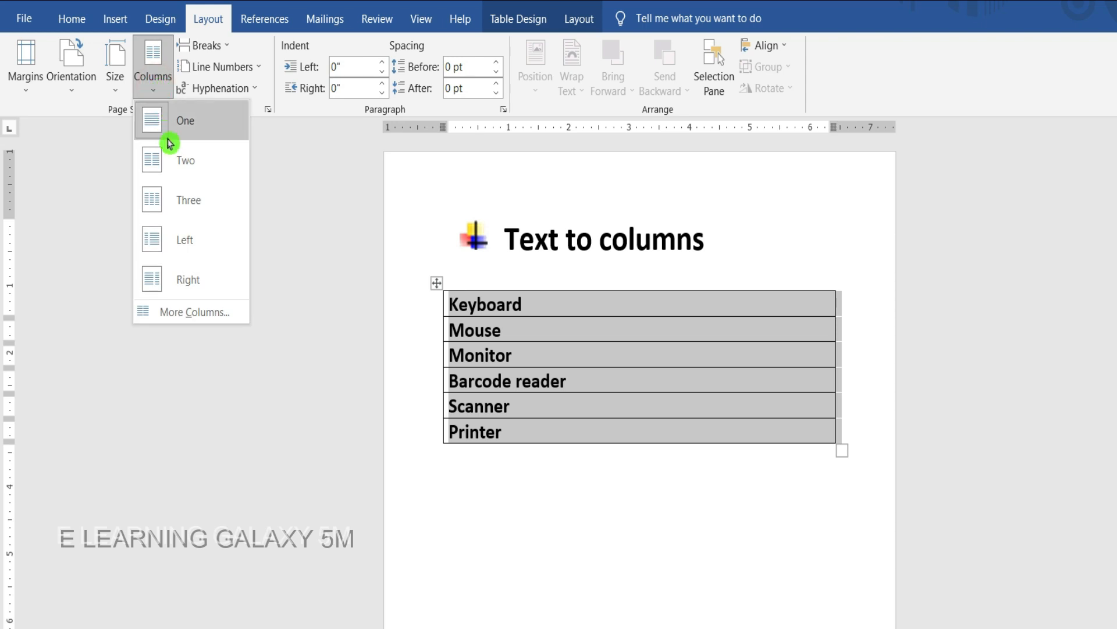
pyautogui.click(181, 168)
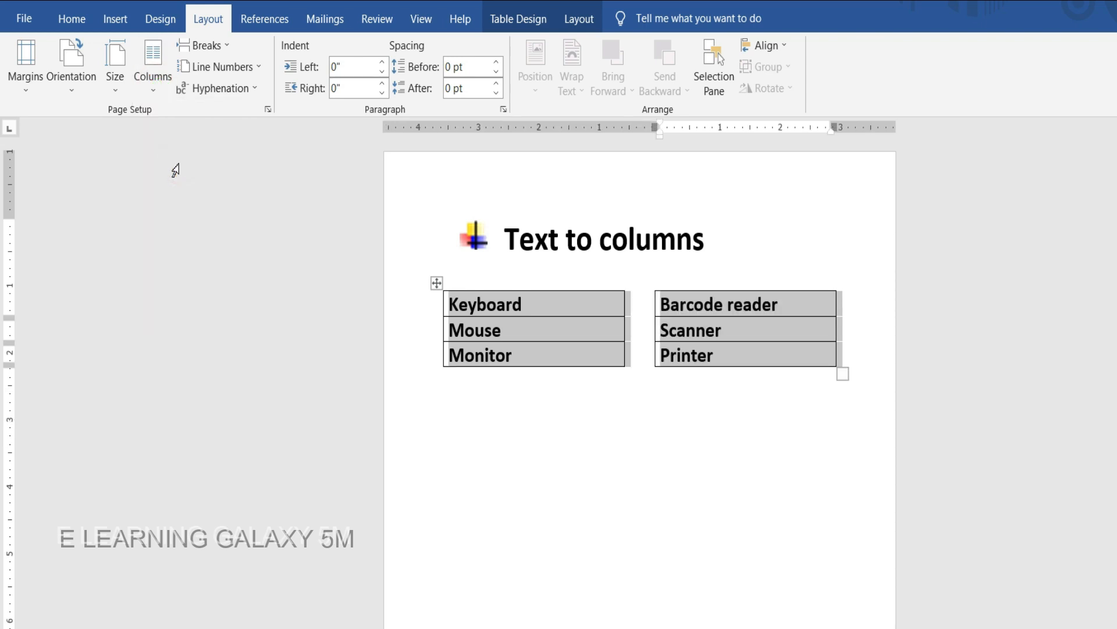
# - Enlarge the table split across two columns so its rows become taller, and leave it deselected
pyautogui.moveTo(842, 373); pyautogui.dragTo(863, 491)
pyautogui.click(154, 90)
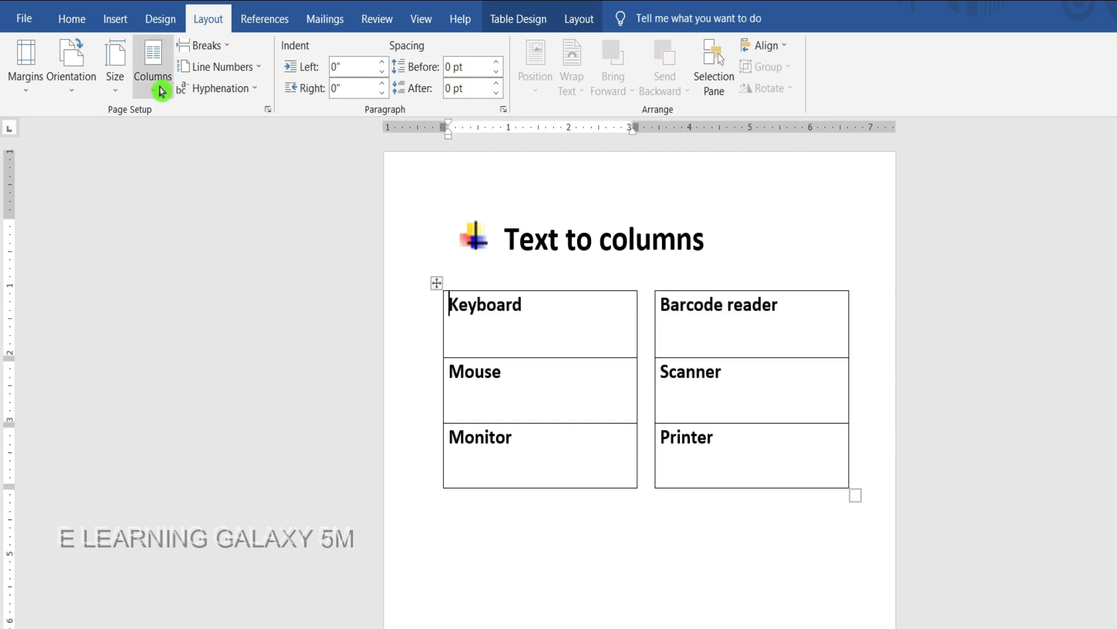
pyautogui.click(437, 285)
pyautogui.click(431, 286)
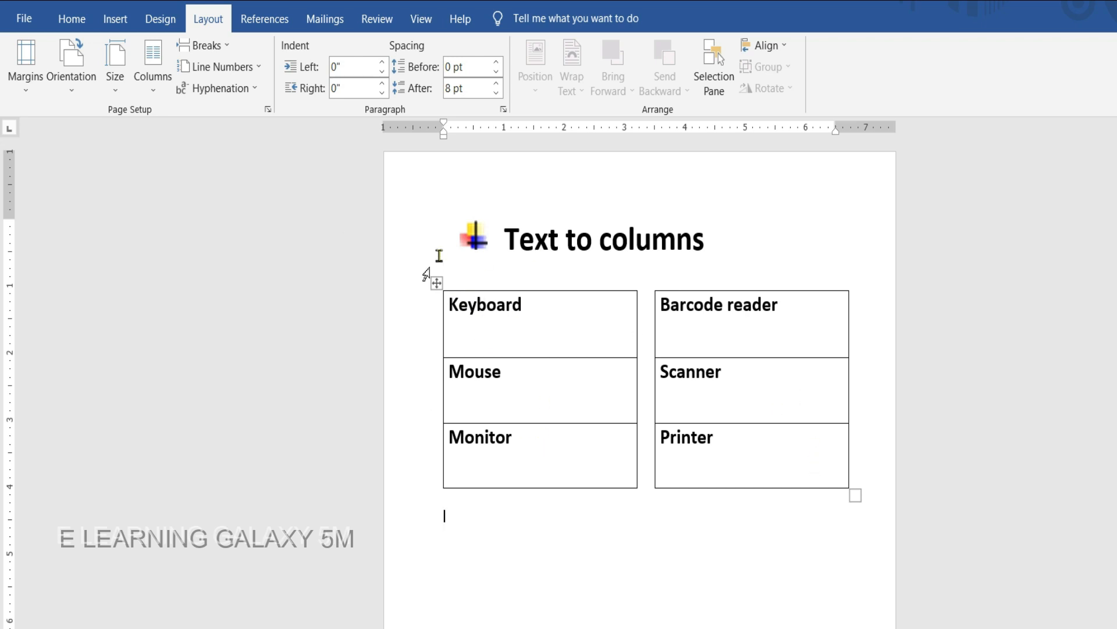
# - Centre the text in all cells of the "Text to columns" table horizontally and vertically, and leave the table deselected
pyautogui.moveTo(451, 304); pyautogui.dragTo(717, 458)
pyautogui.click(70, 23)
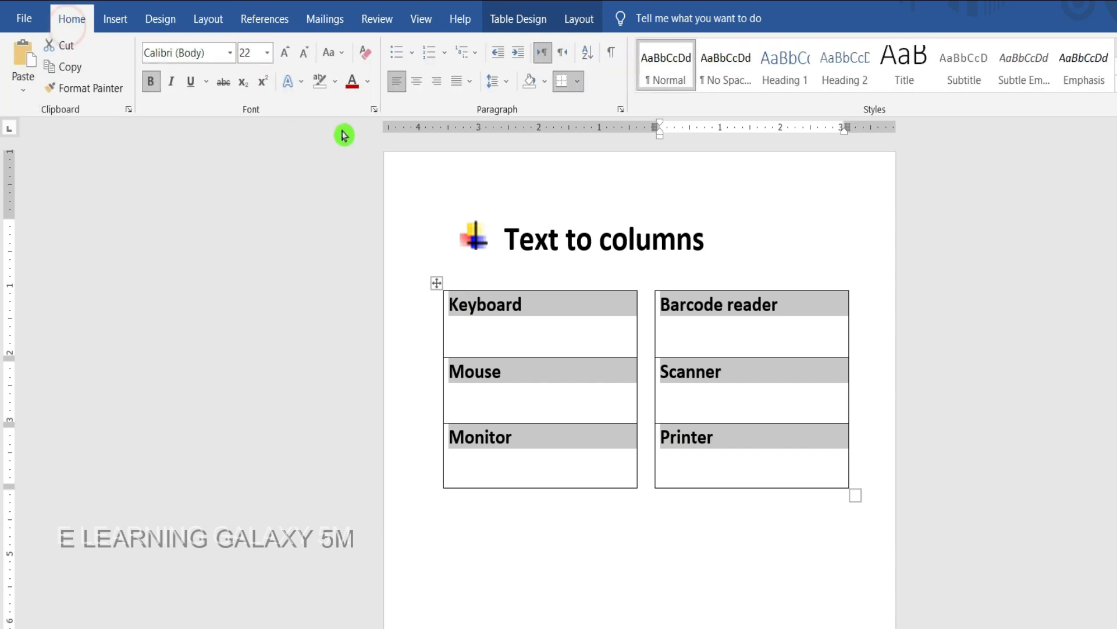
pyautogui.click(417, 81)
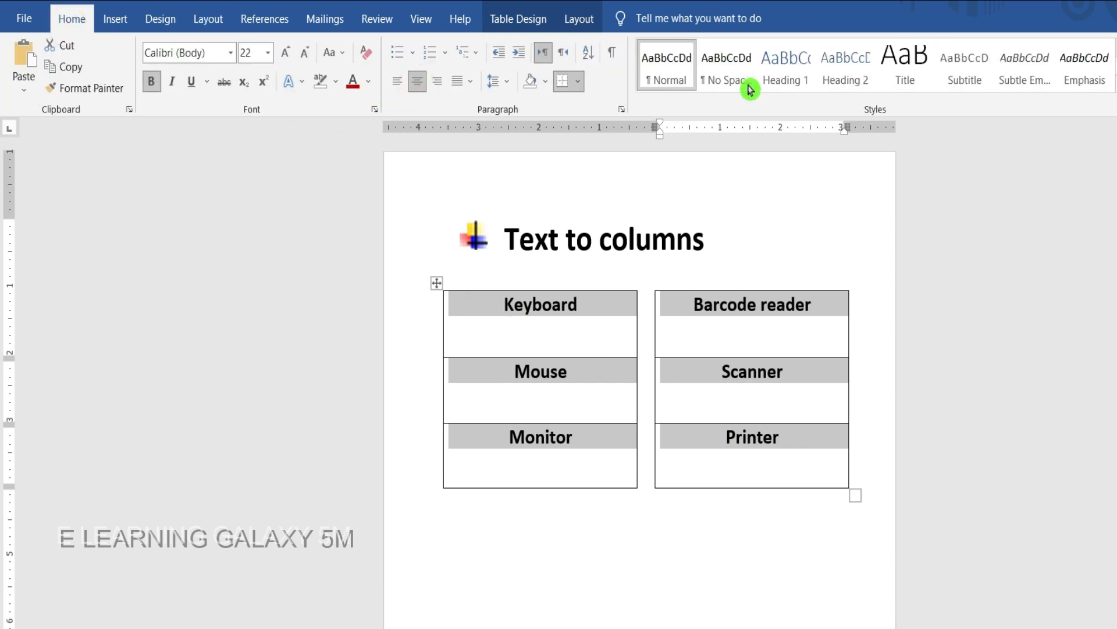
pyautogui.click(580, 19)
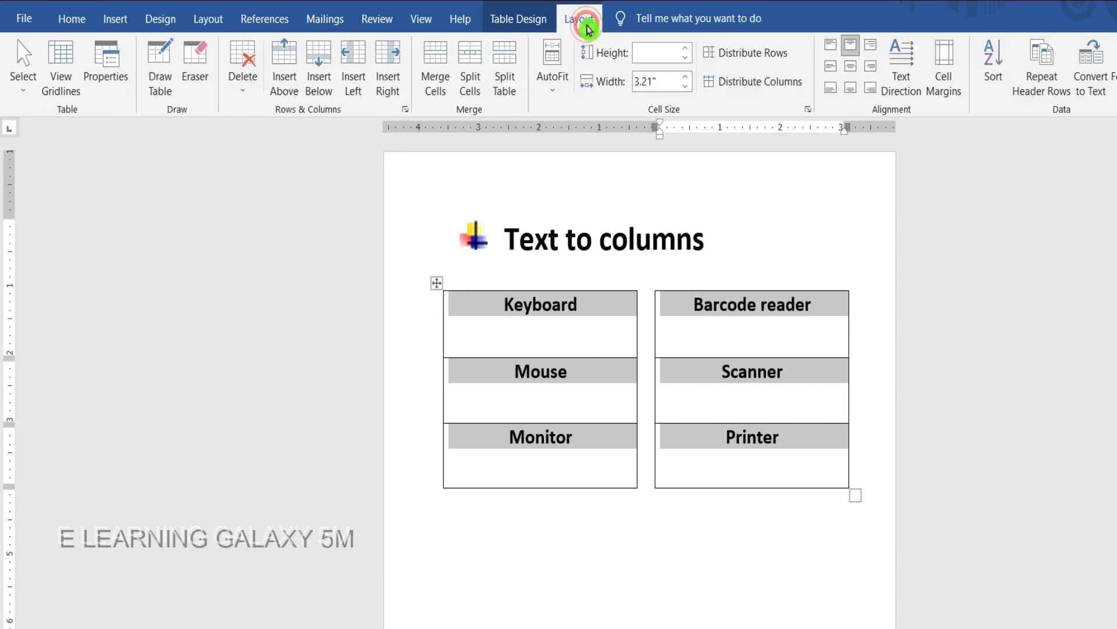
pyautogui.click(852, 67)
pyautogui.click(854, 70)
pyautogui.click(673, 568)
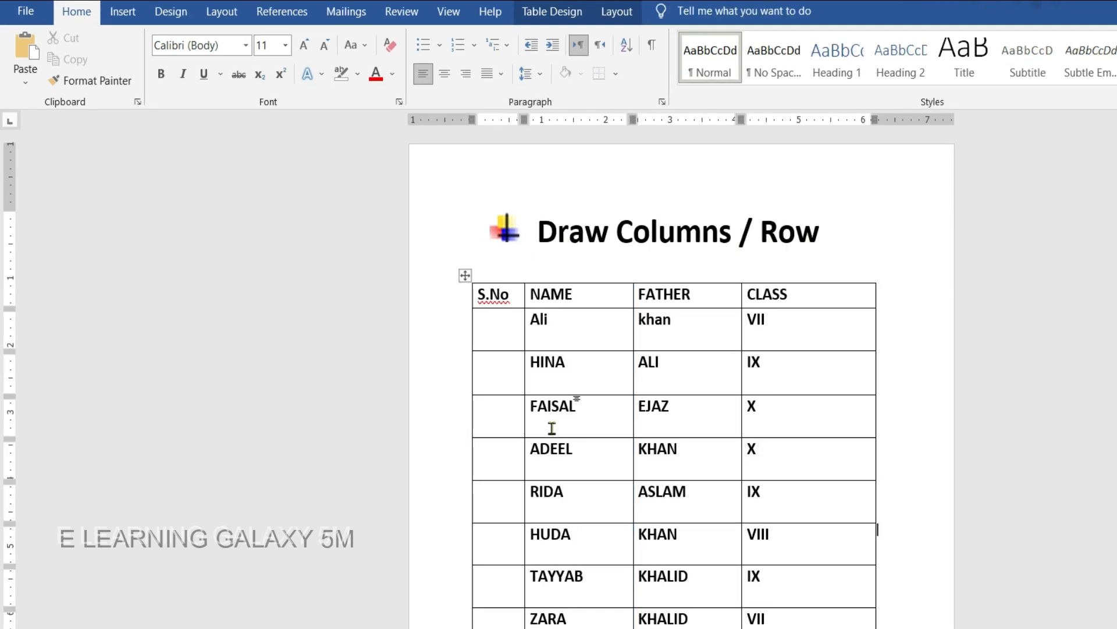
# - Split the CLASS column of the "Draw Columns / Row" table by drawing a vertical line down all its rows with Draw Table
pyautogui.moveTo(1, 259); pyautogui.dragTo(2, 285)
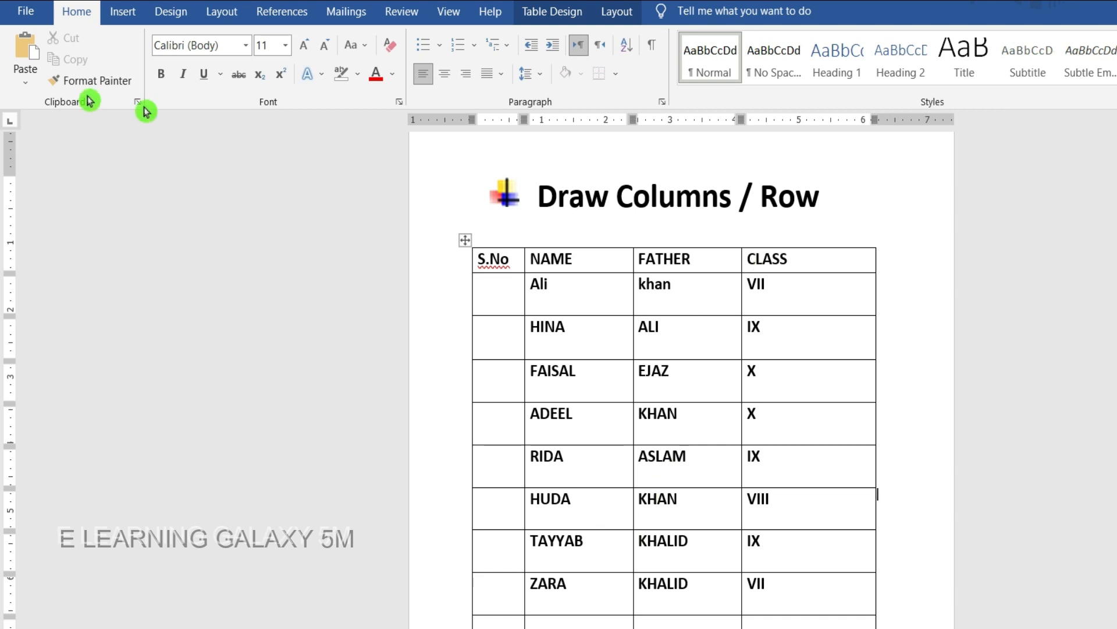
pyautogui.click(124, 13)
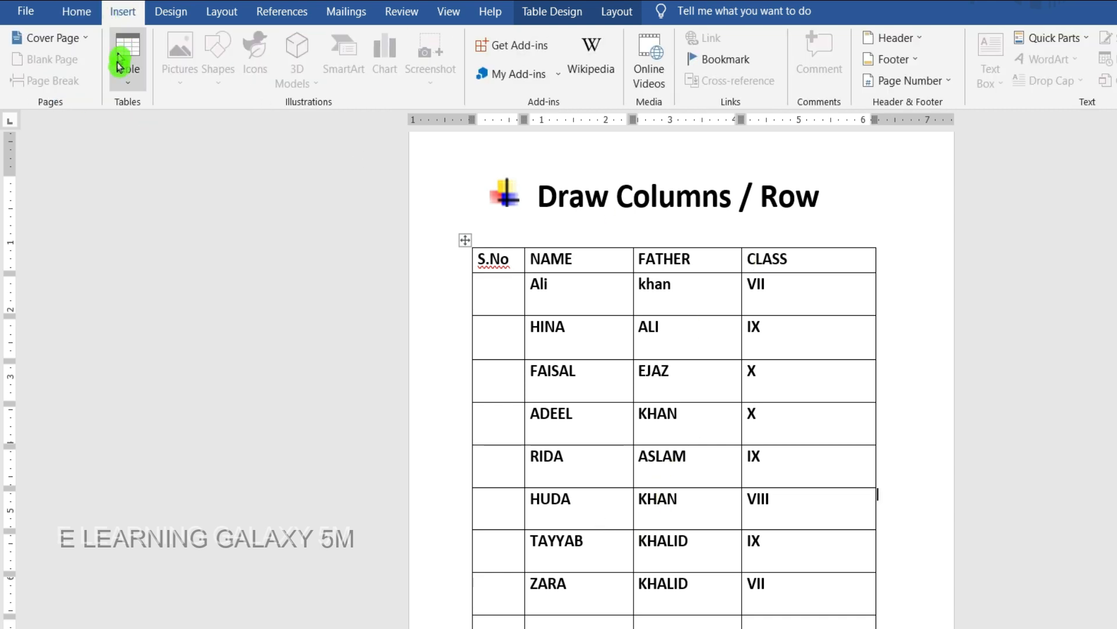
pyautogui.click(124, 81)
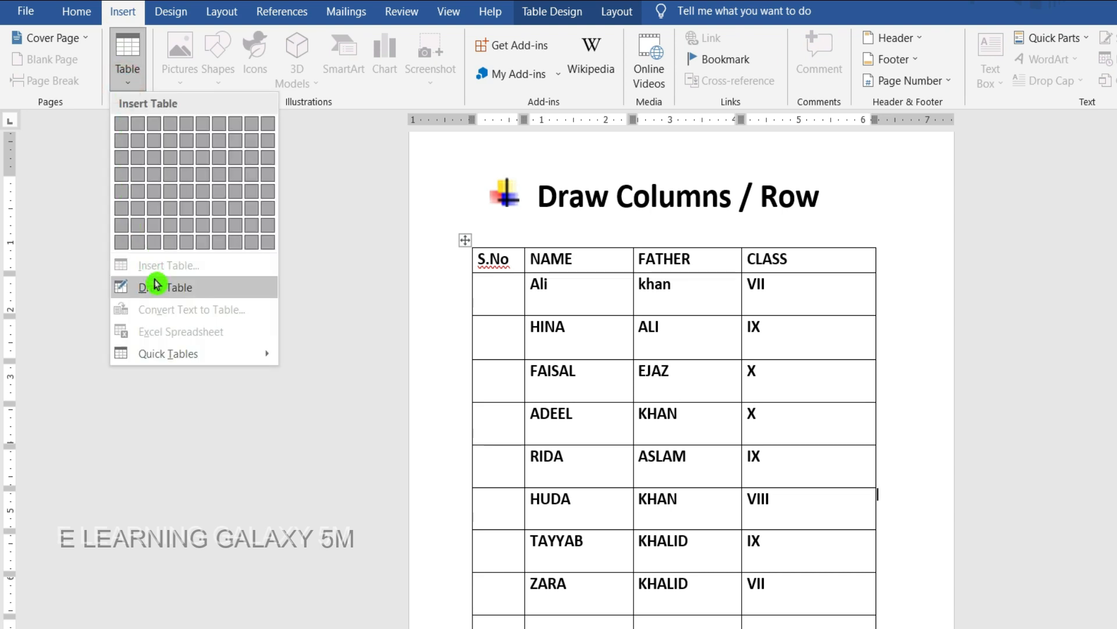
pyautogui.click(182, 294)
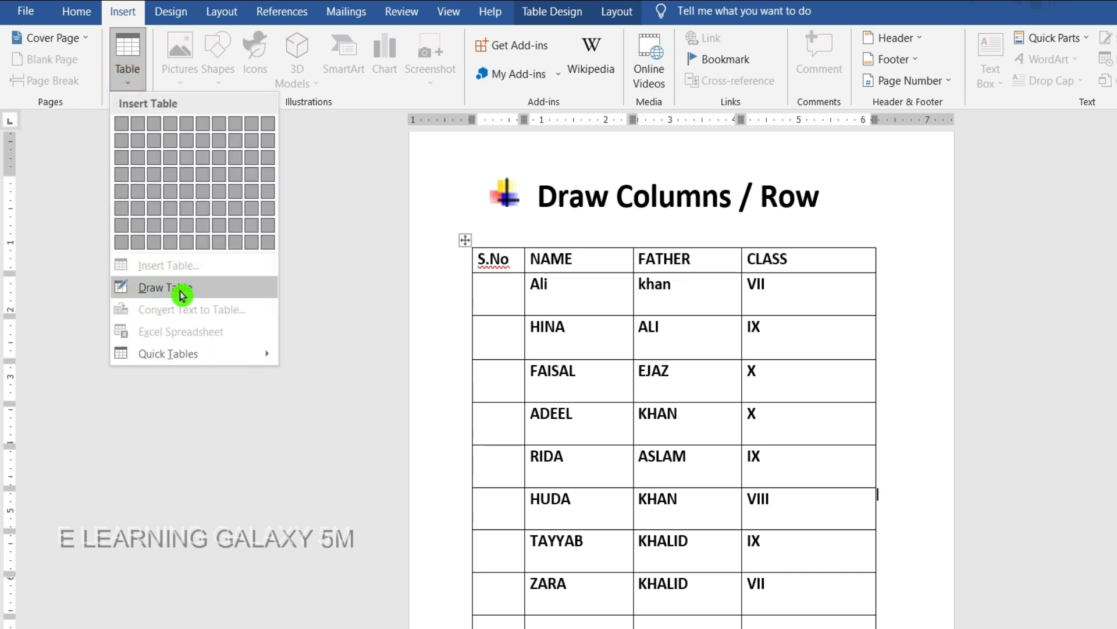
pyautogui.moveTo(814, 246)
pyautogui.mouseDown()
pyautogui.moveTo(815, 453)
pyautogui.moveTo(800, 597)
pyautogui.moveTo(810, 628)
pyautogui.mouseUp()
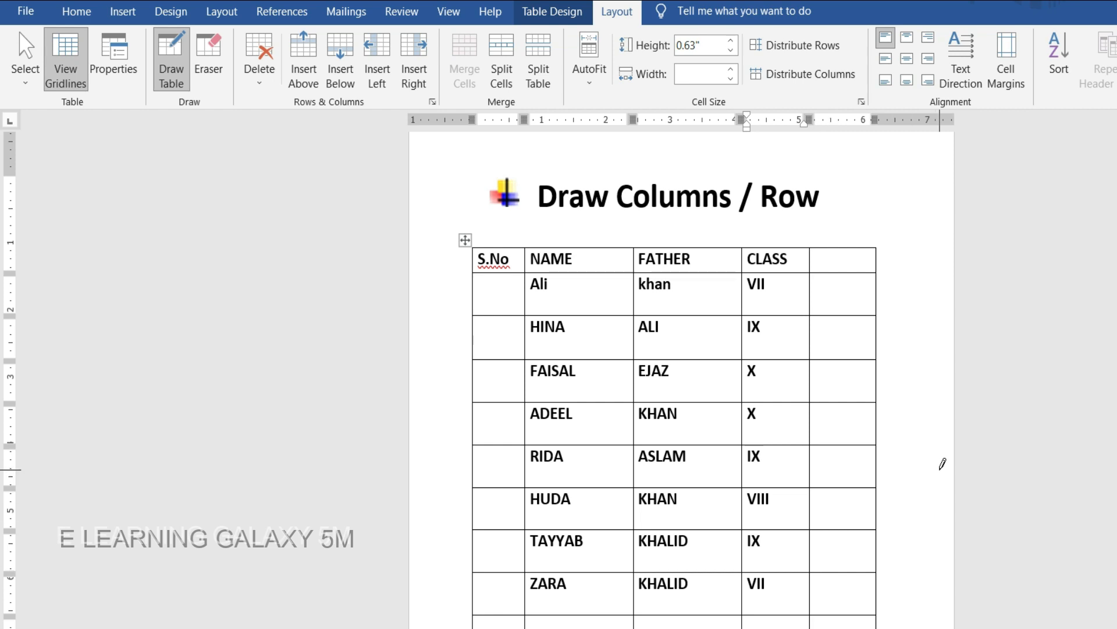
pyautogui.press('Escape')
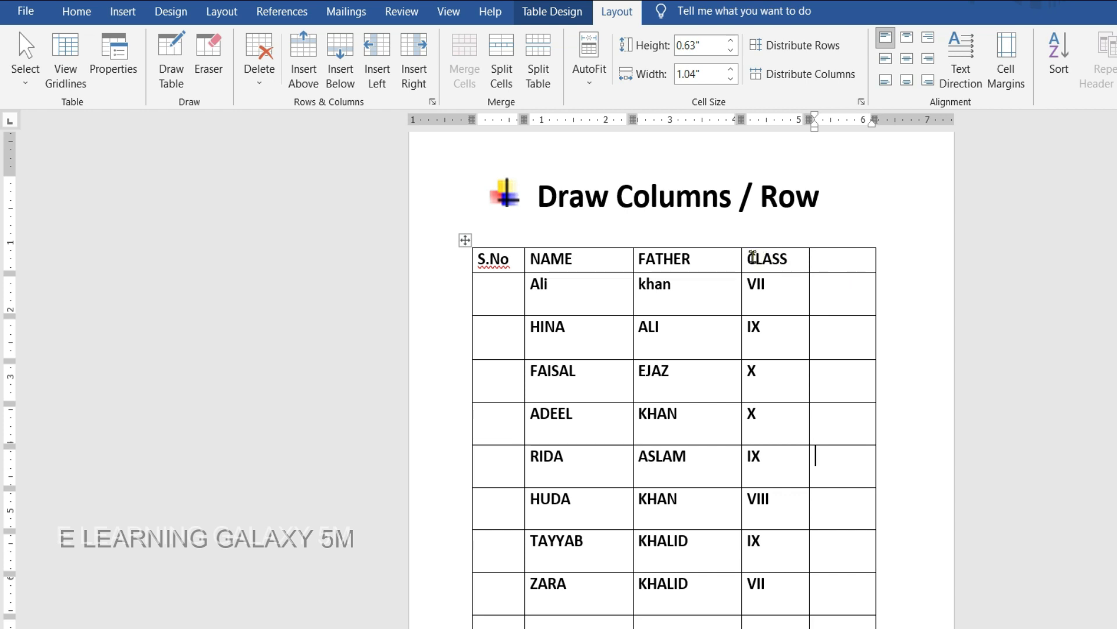
# - Select the whole CLASS column and insert a new column to its right
pyautogui.moveTo(751, 258); pyautogui.dragTo(777, 626)
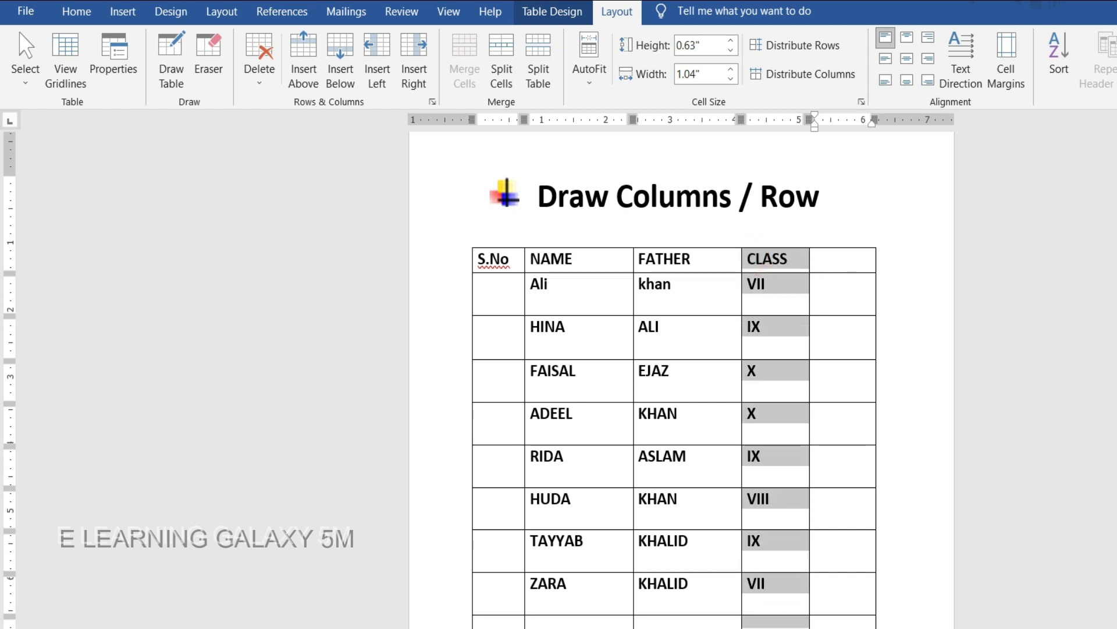
pyautogui.rightClick(765, 259)
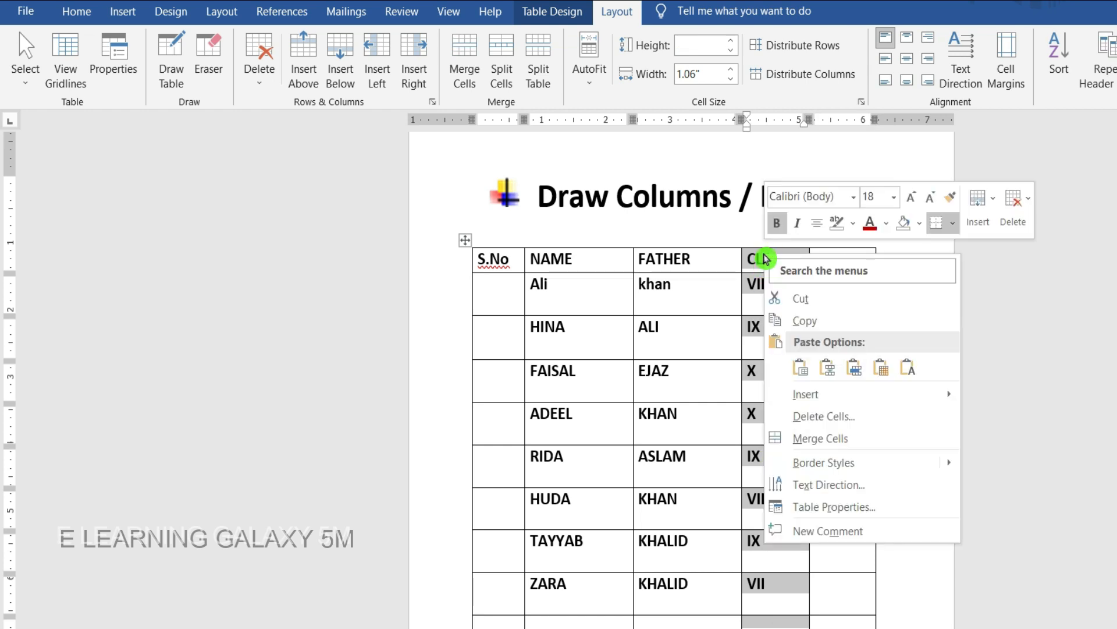
pyautogui.moveTo(846, 401)
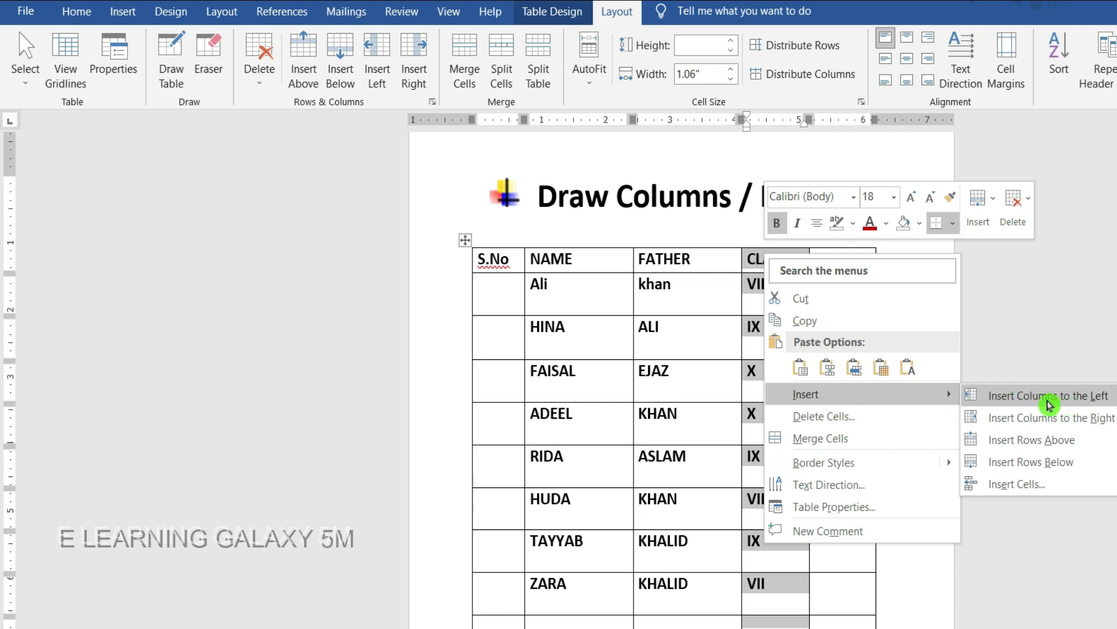
pyautogui.click(1046, 420)
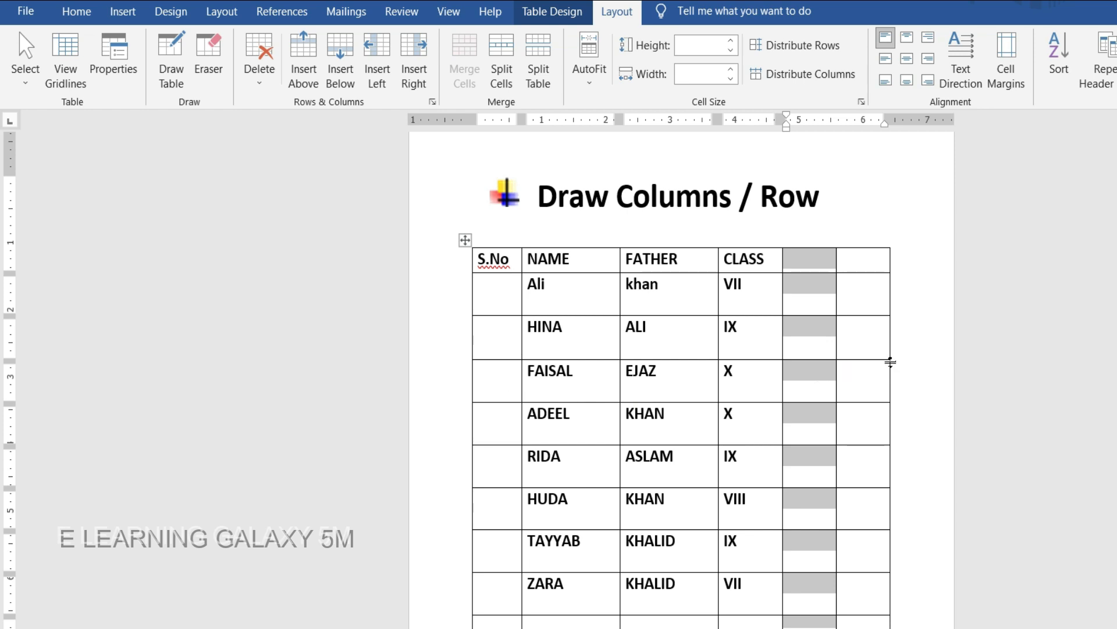
# - Add a new blank row directly below the HINA row, working from that row's end
pyautogui.click(909, 338)
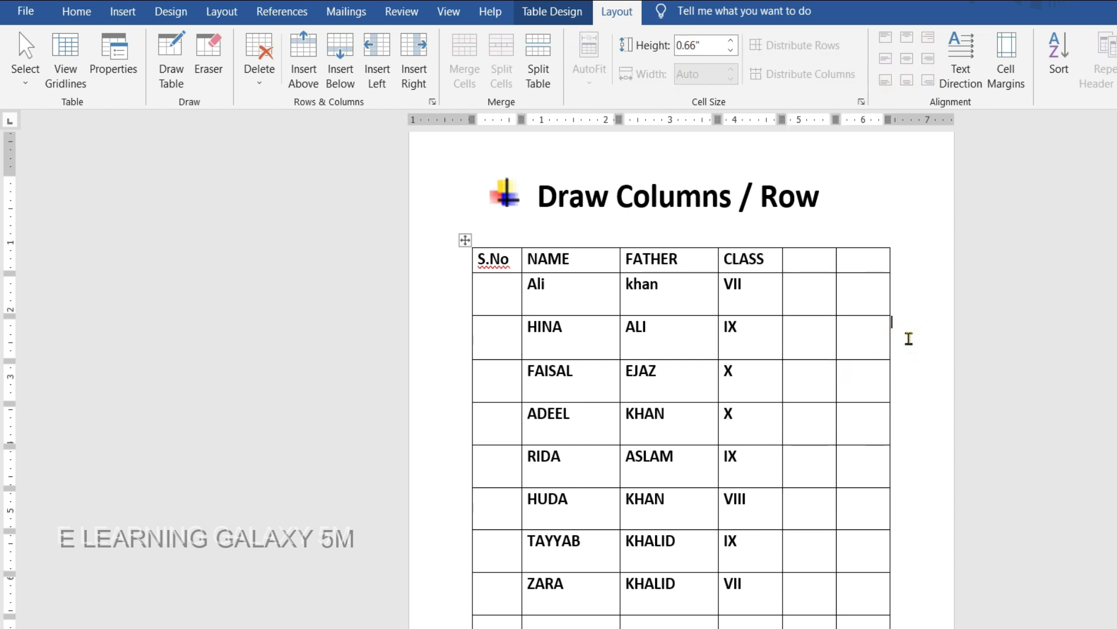
pyautogui.press('Return')
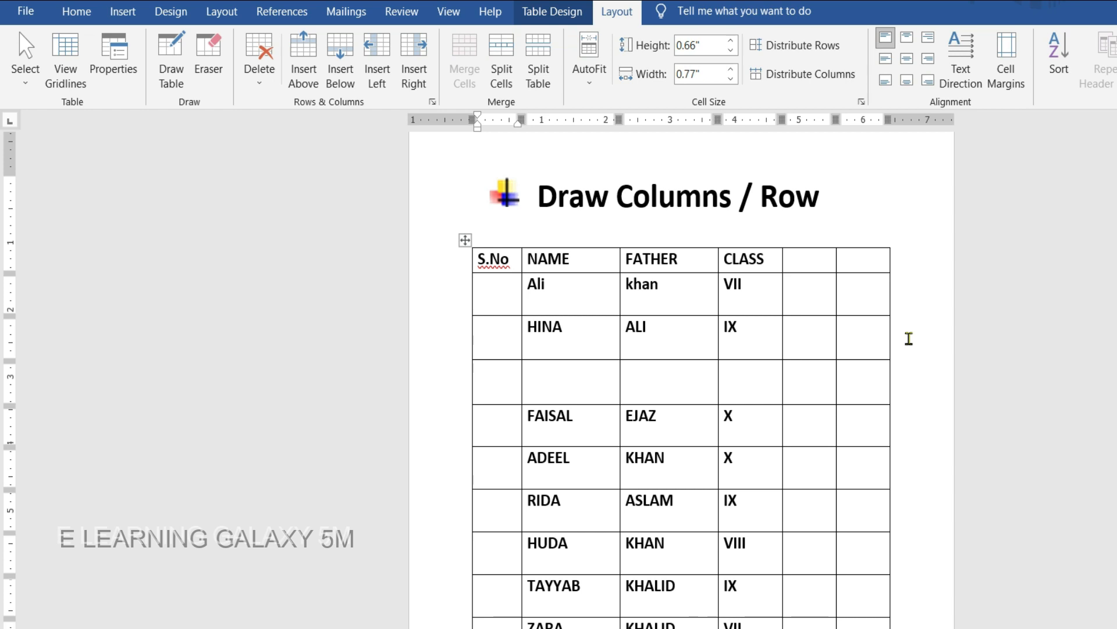
pyautogui.click(909, 338)
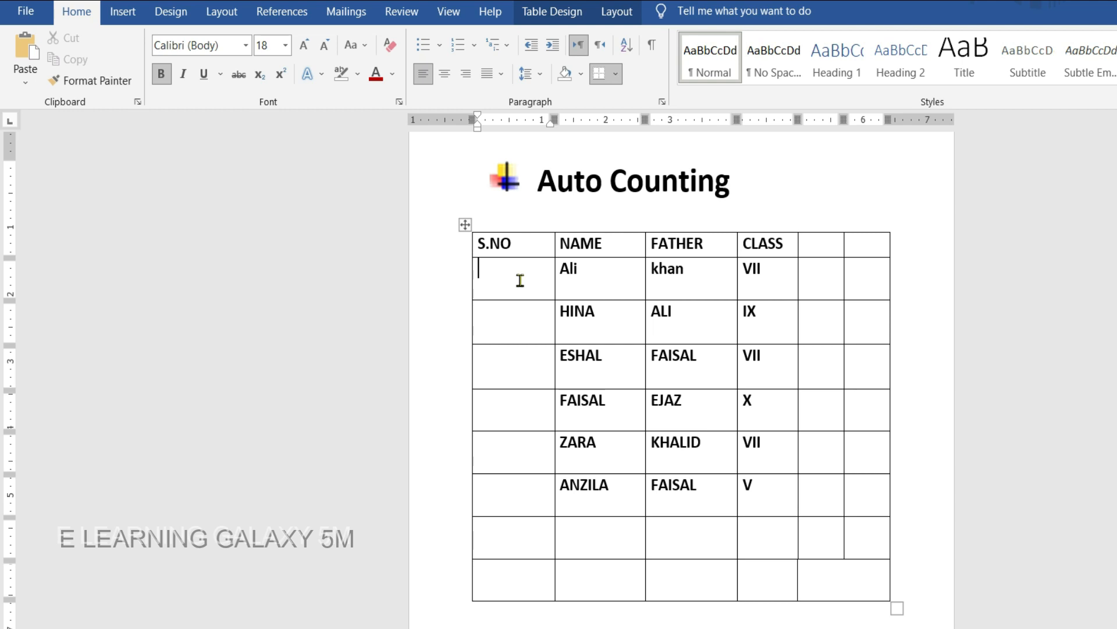
# - Number the six blank S.NO cells from the Ali row to the ANZILA row using the 1. 2. 3. format
pyautogui.moveTo(520, 280); pyautogui.dragTo(506, 490)
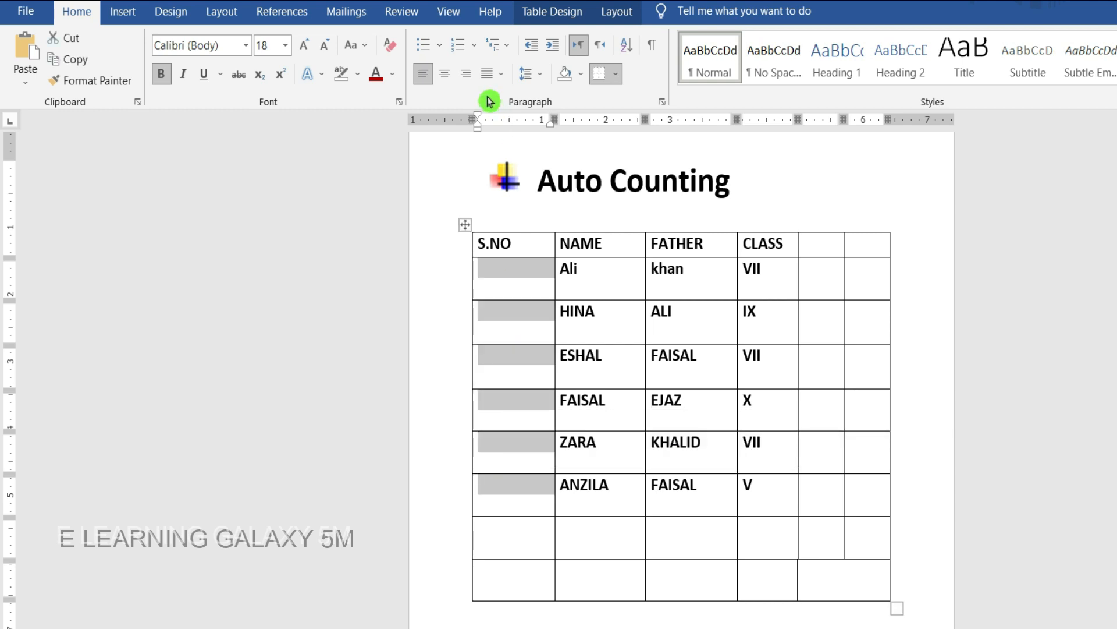
pyautogui.click(476, 46)
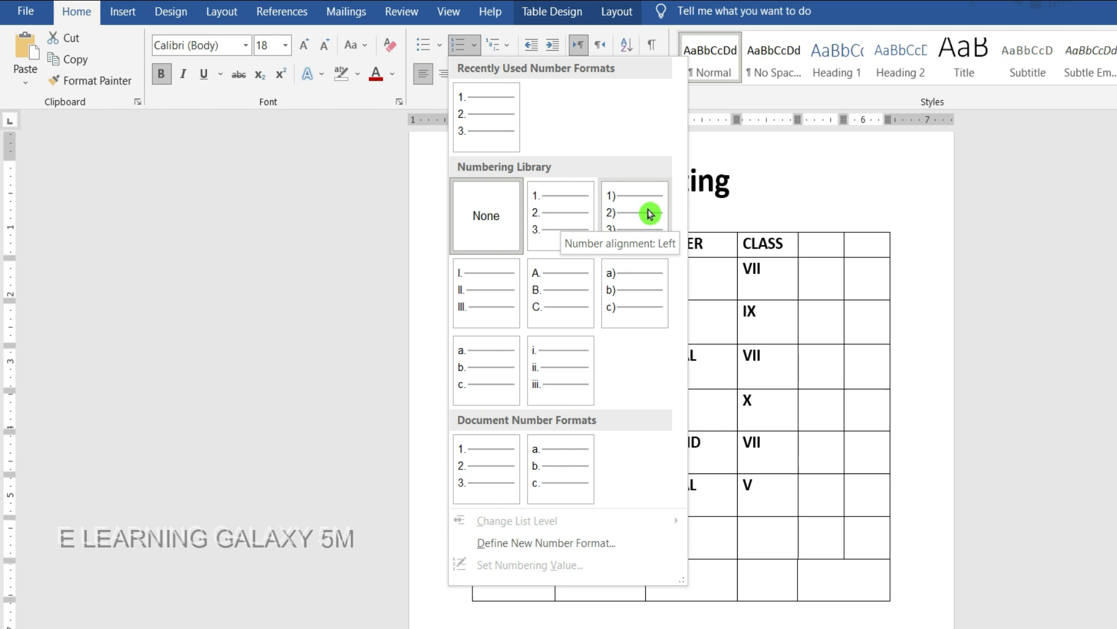
pyautogui.click(565, 219)
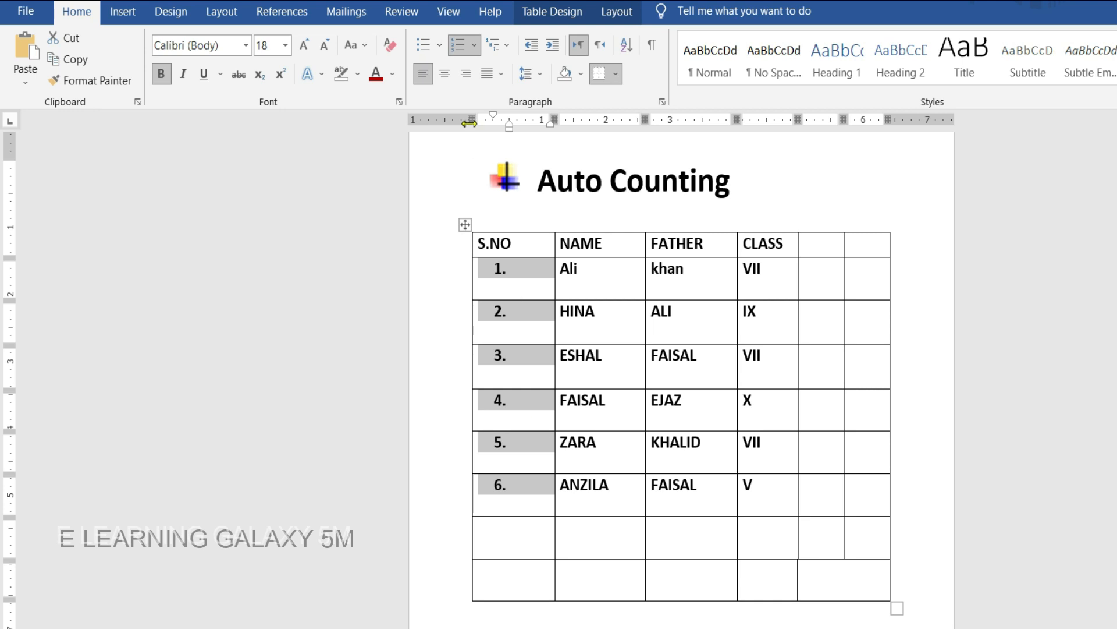
# - Switch the numbering of the selected S.NO cells to the A. B. C. format and then to a) b) c)
pyautogui.click(473, 45)
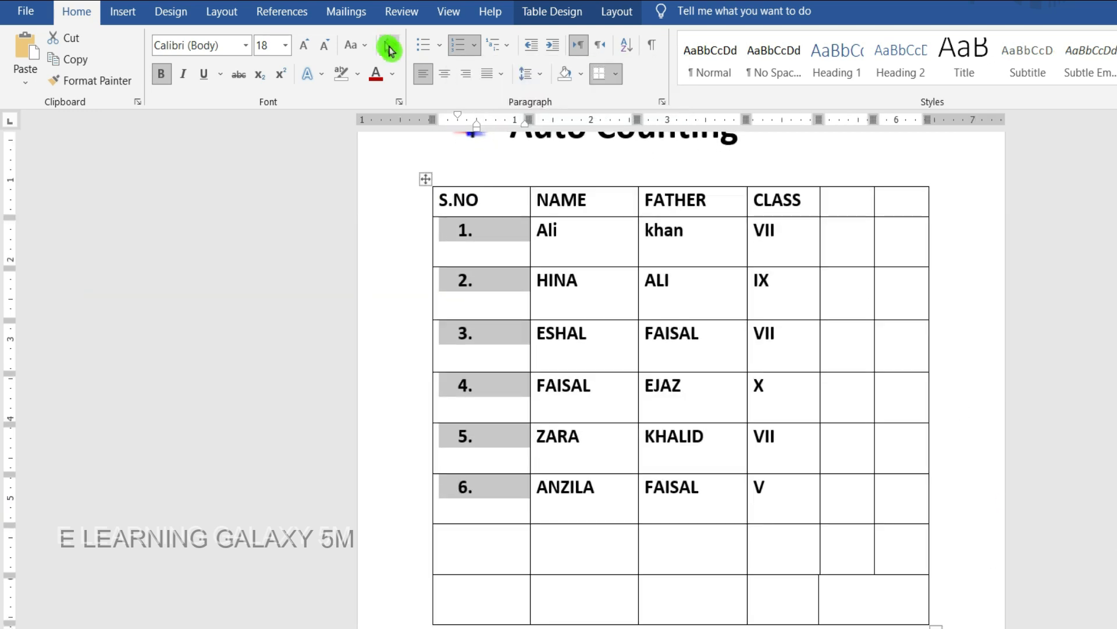
pyautogui.click(474, 45)
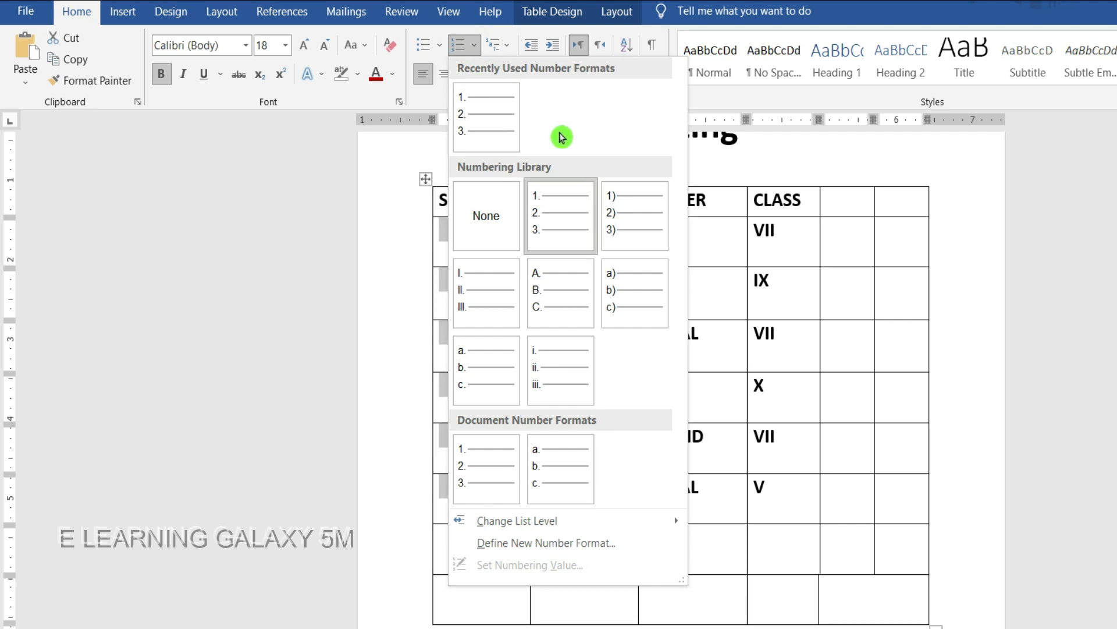
pyautogui.click(558, 301)
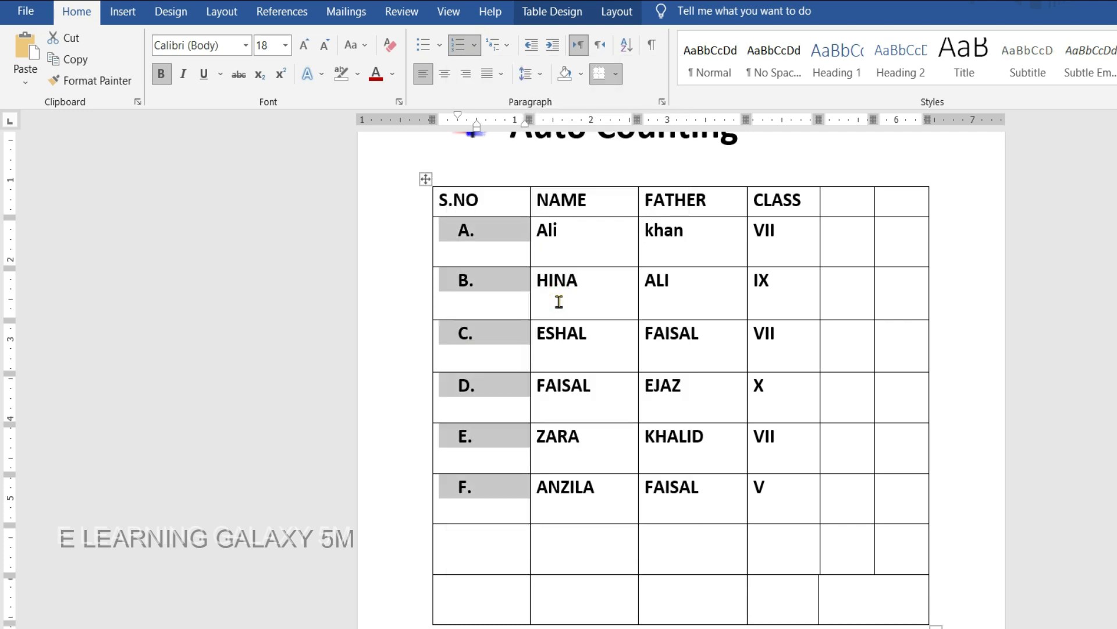
pyautogui.click(476, 51)
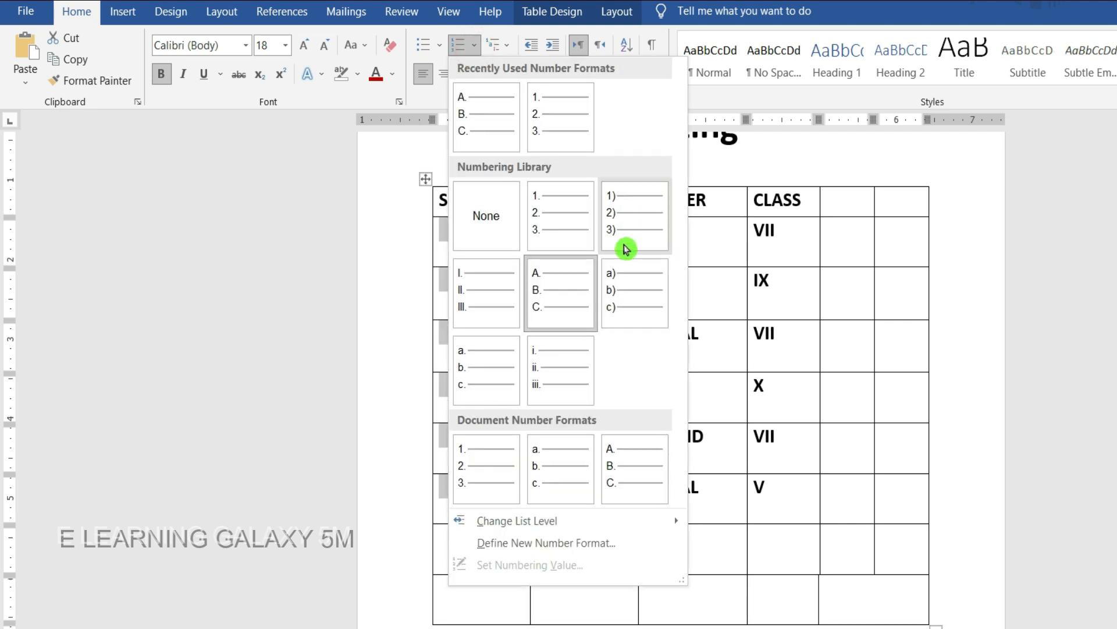
pyautogui.click(631, 303)
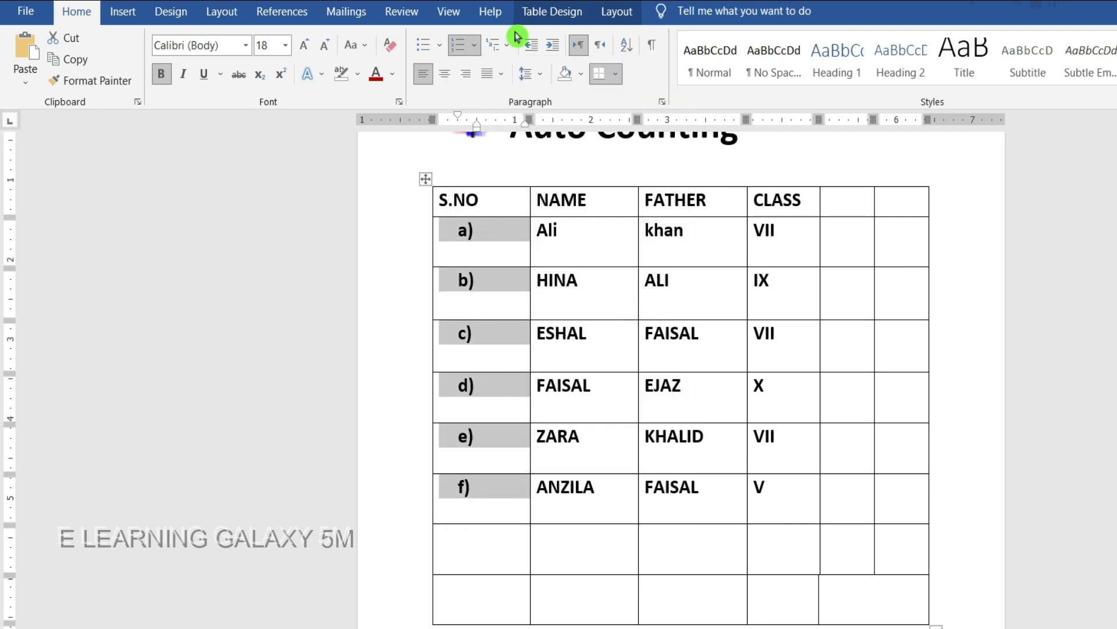
# - Try the i. ii. iii. numbering format on the selected S.NO cells and replace it with another choice from the numbering formats
pyautogui.click(476, 51)
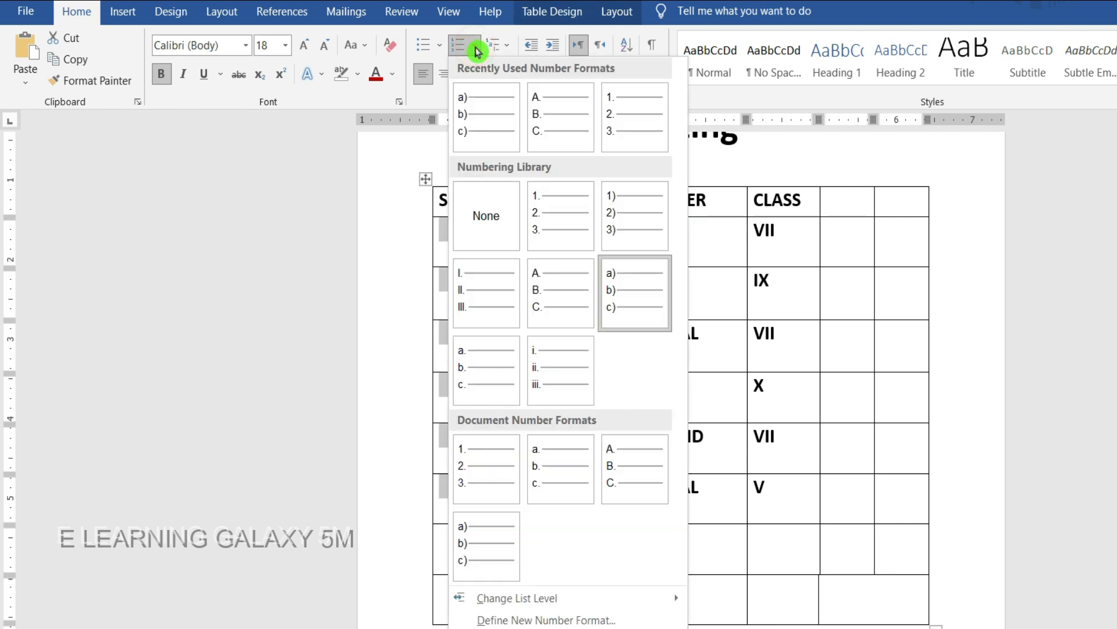
pyautogui.click(549, 381)
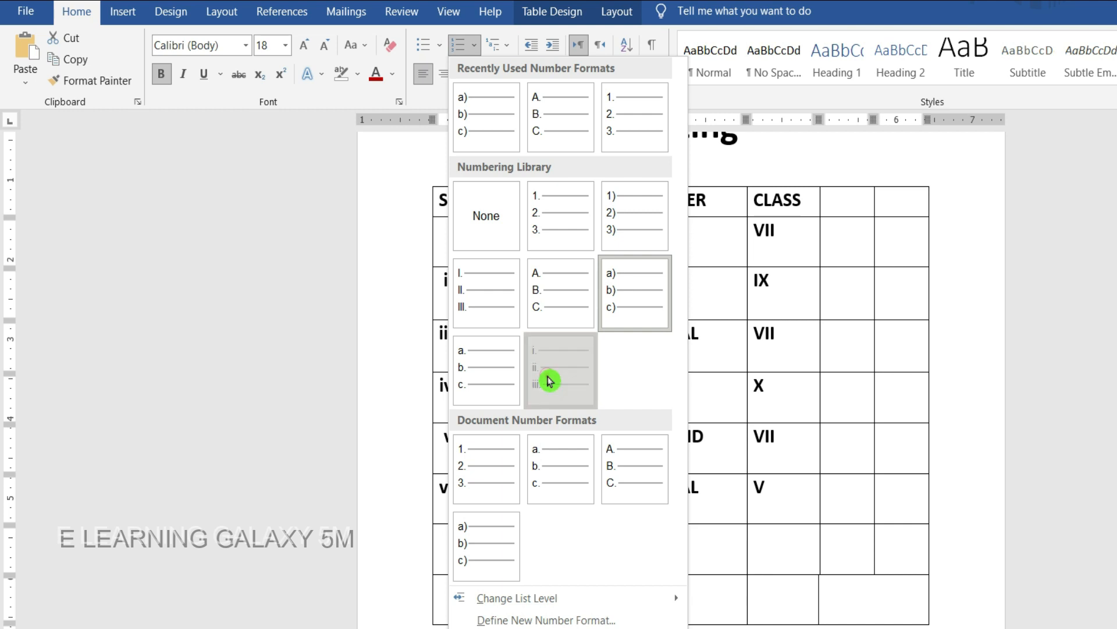
pyautogui.click(475, 45)
pyautogui.click(487, 204)
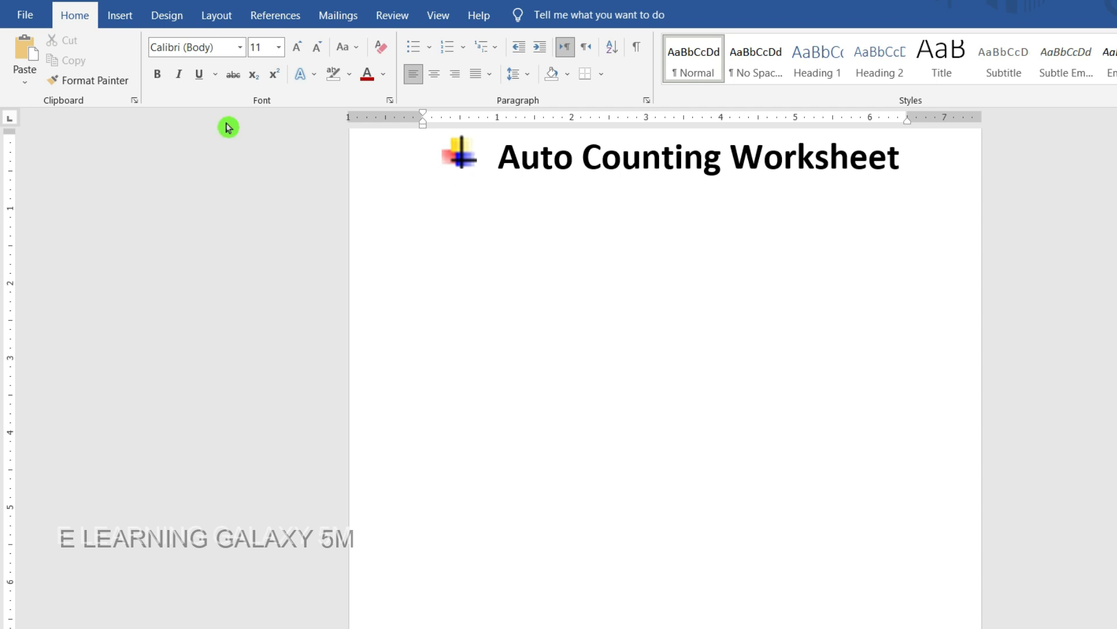
# - Insert a table with four columns and six rows under "Auto Counting Worksheet" and stretch it to about 4.7 inches tall
pyautogui.click(114, 18)
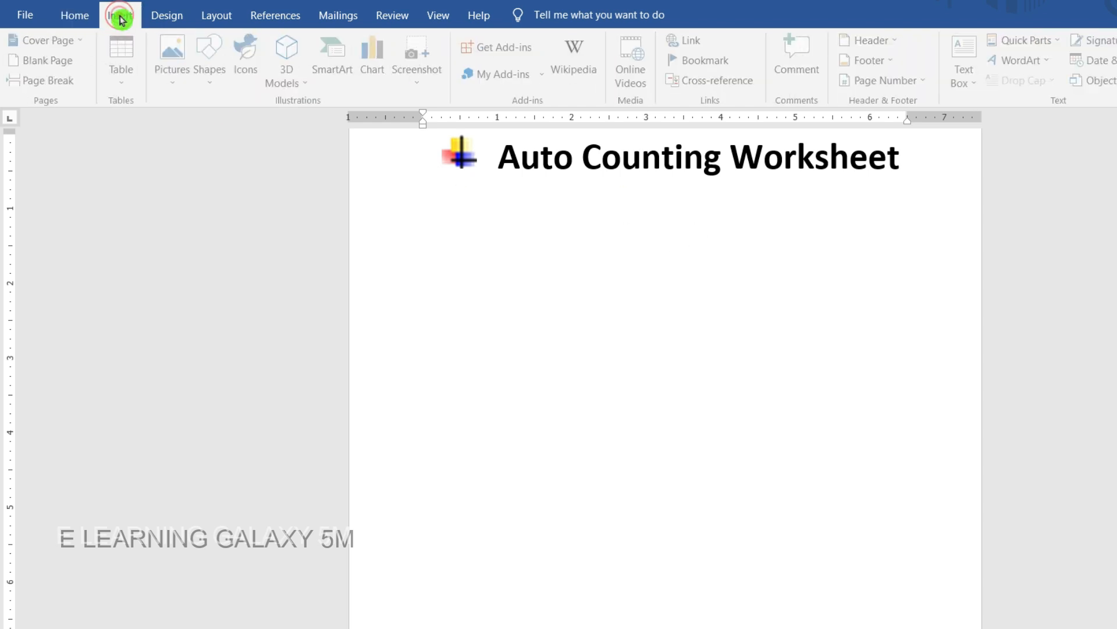
pyautogui.click(123, 85)
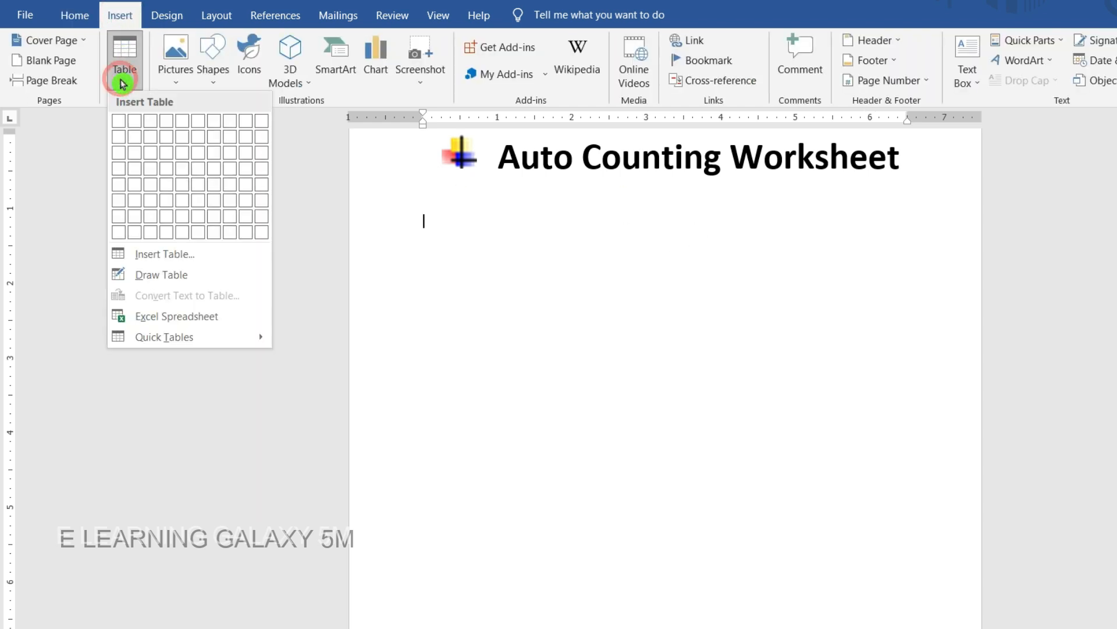
pyautogui.click(169, 210)
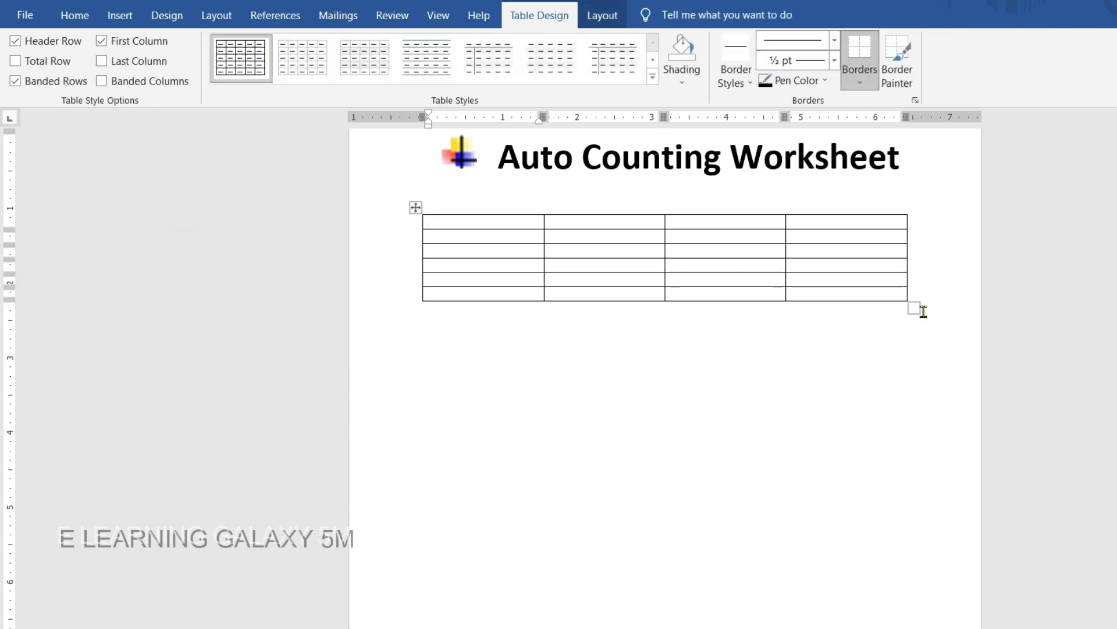
pyautogui.moveTo(916, 307); pyautogui.dragTo(921, 578)
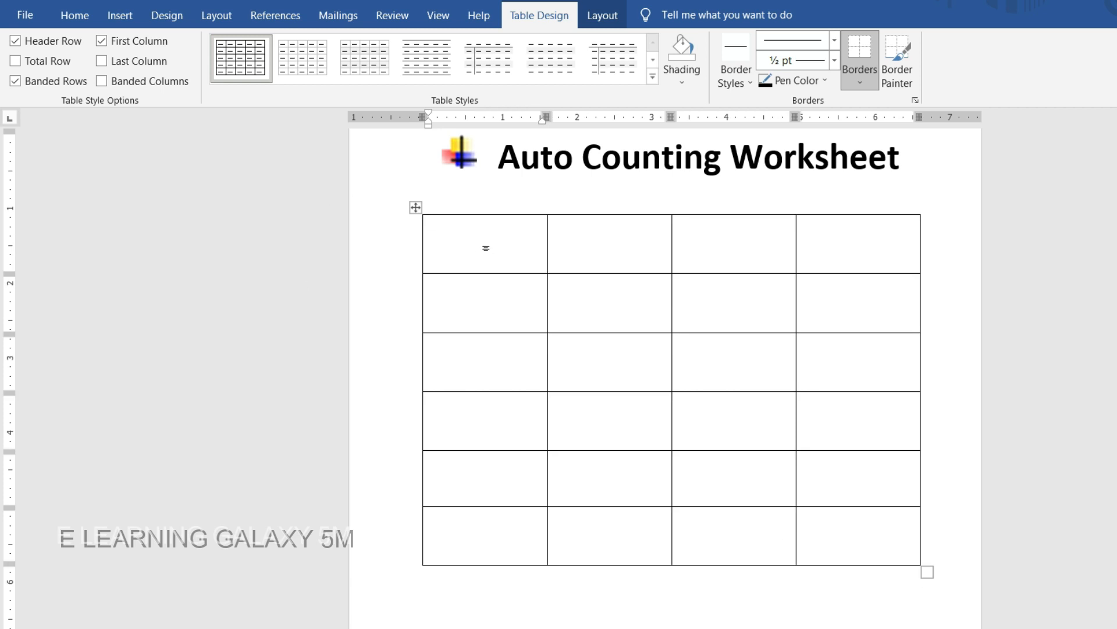
pyautogui.click(75, 16)
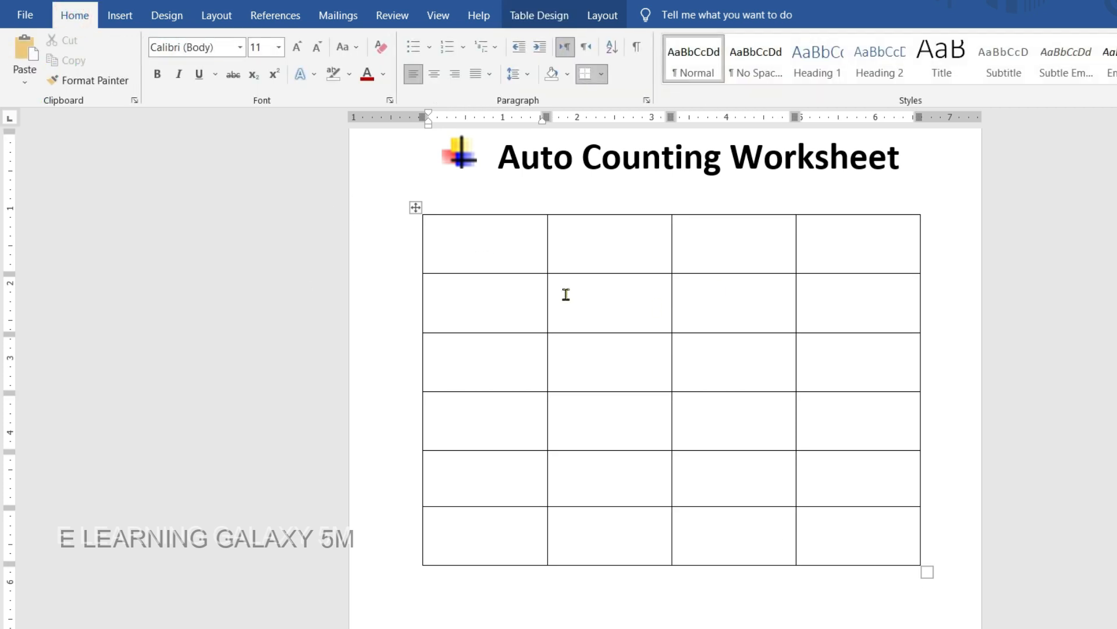
pyautogui.moveTo(480, 256); pyautogui.dragTo(815, 531)
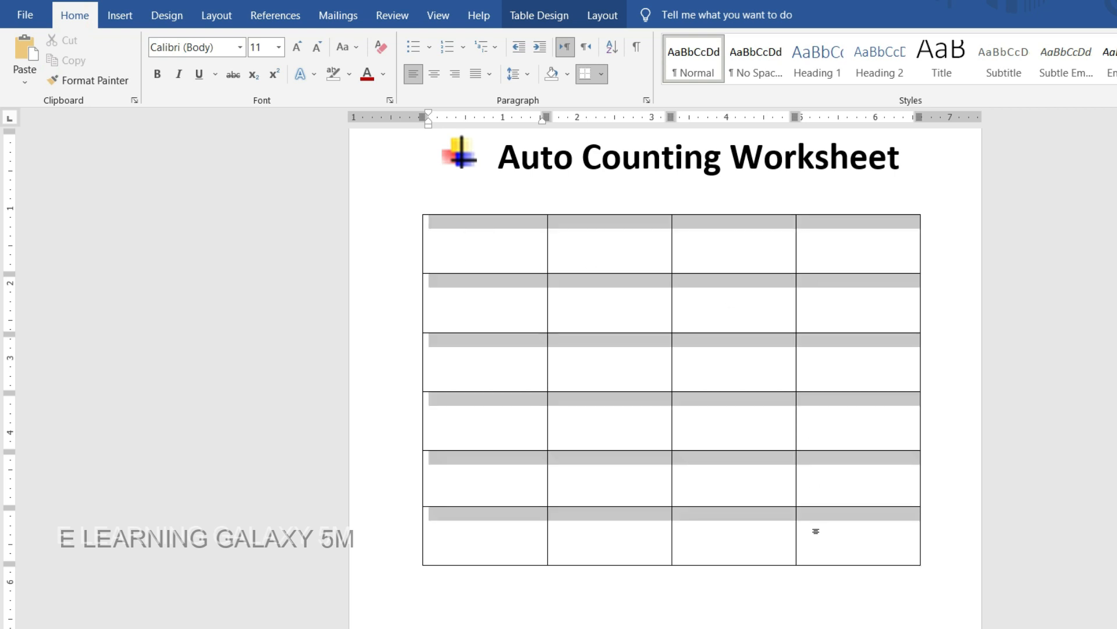
pyautogui.click(584, 406)
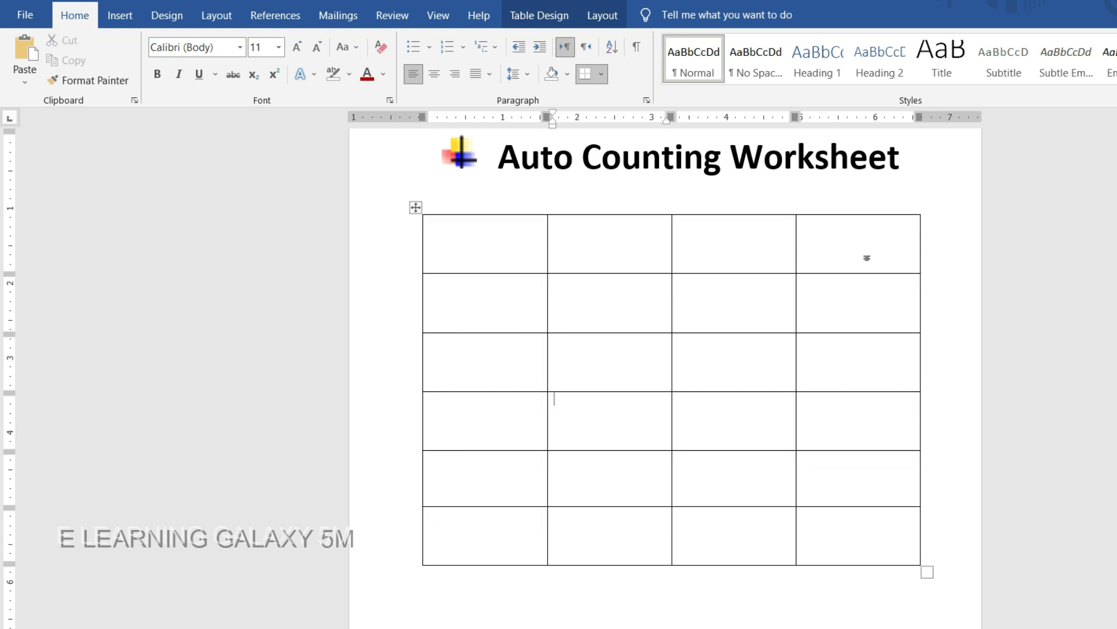
# - Number all cells in the table's lower five rows with the 1. 2. 3. format
pyautogui.moveTo(473, 297); pyautogui.dragTo(841, 522)
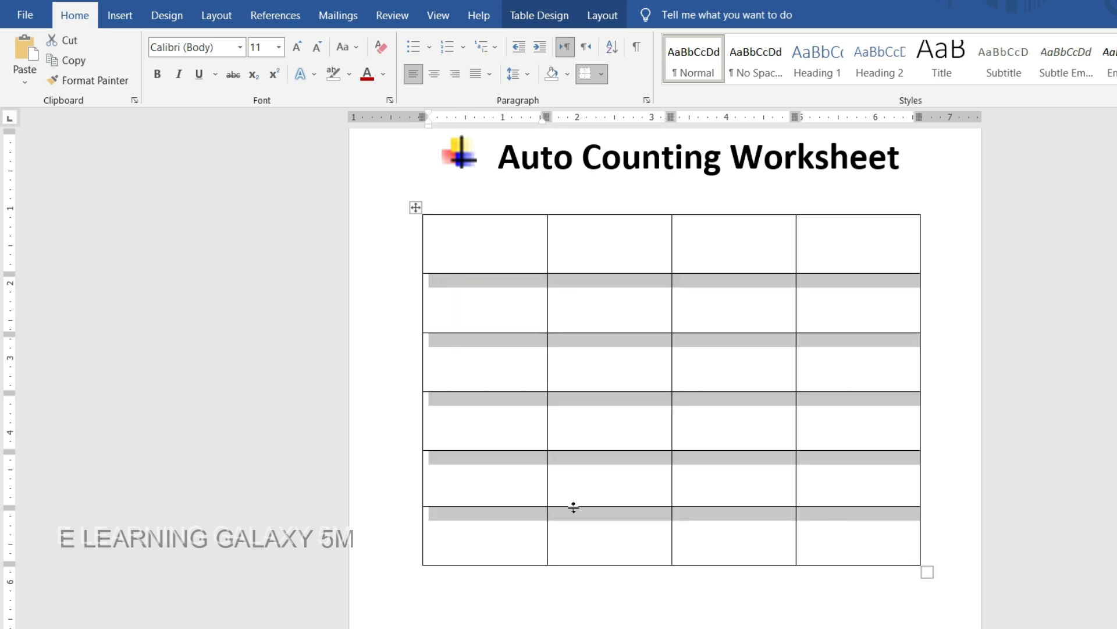
pyautogui.click(464, 50)
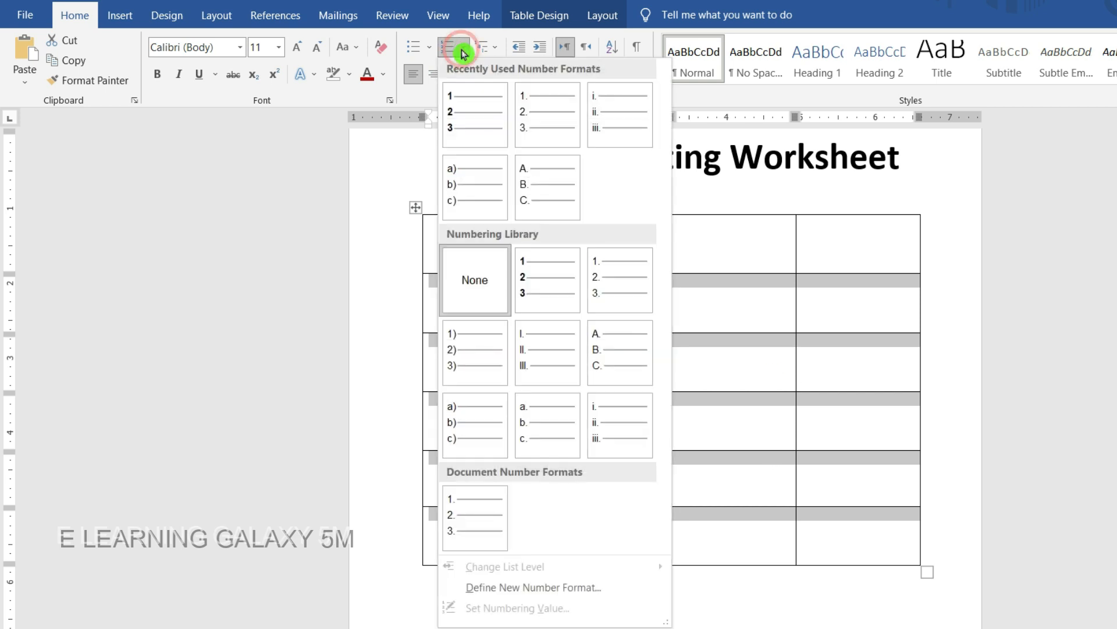
pyautogui.click(535, 118)
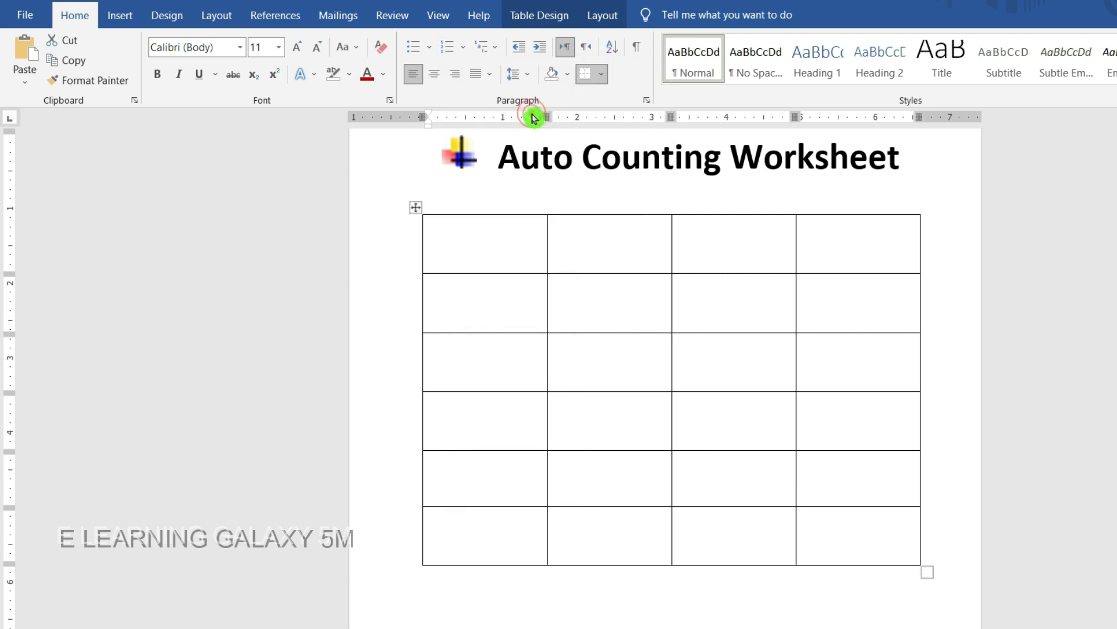
# - Format the numbers in the selected cells as bold, size 24 and centered
pyautogui.click(298, 48)
pyautogui.click(297, 48)
pyautogui.click(298, 48)
pyautogui.click(297, 48)
pyautogui.click(297, 47)
pyautogui.click(298, 47)
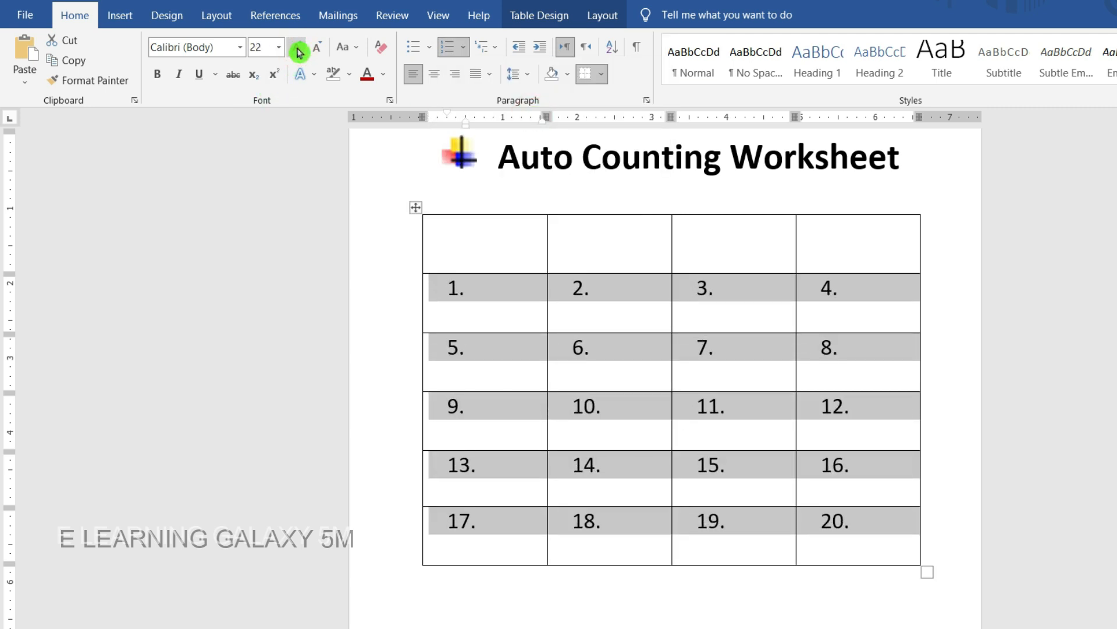
pyautogui.click(297, 48)
pyautogui.click(159, 75)
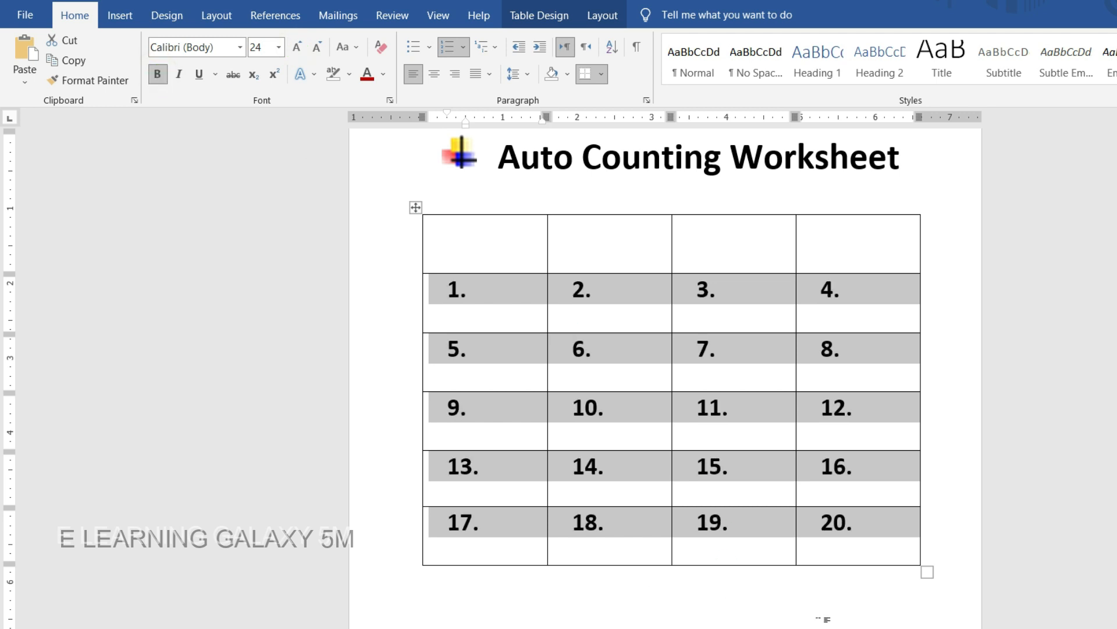
pyautogui.click(434, 74)
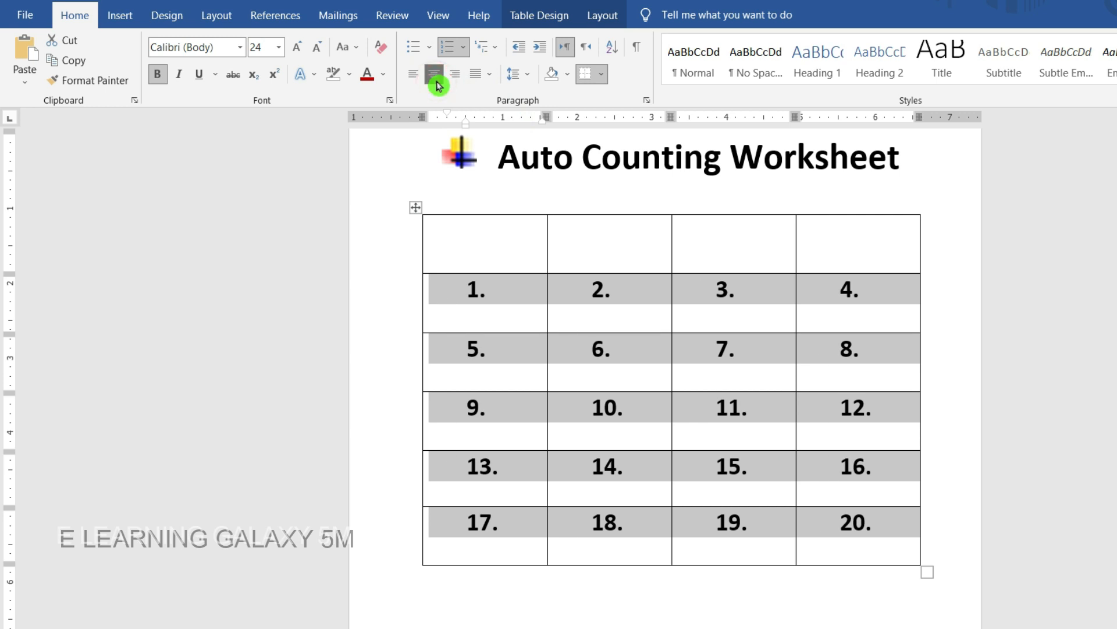
# - Try the A. B. C. and a. b. c. numbering formats on the selected cells, then restore the 1. 2. 3. format
pyautogui.click(464, 47)
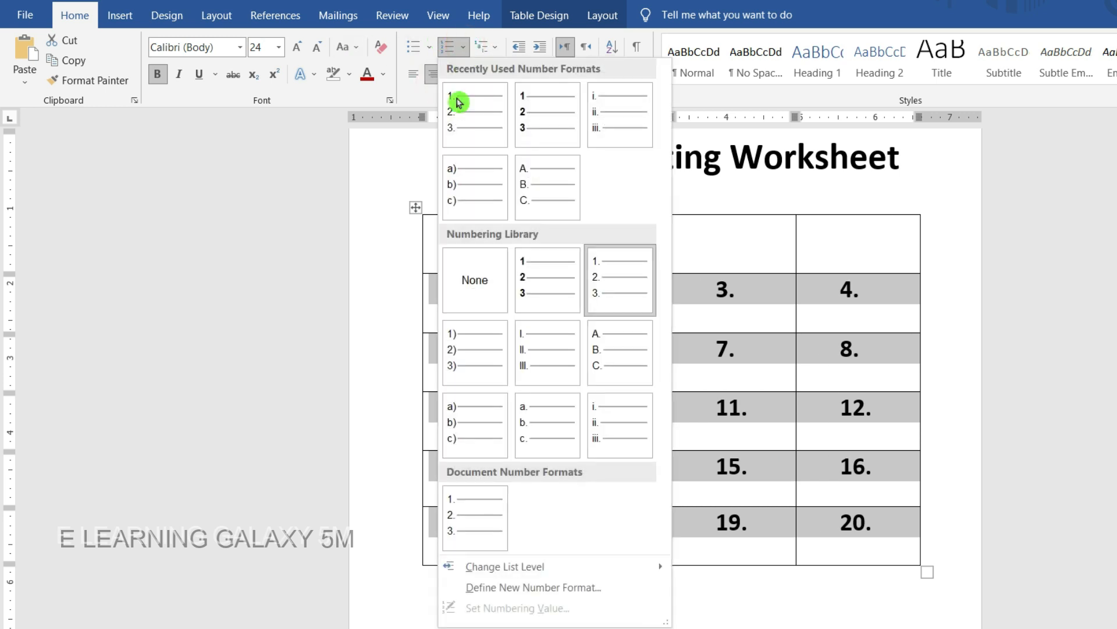
pyautogui.click(531, 185)
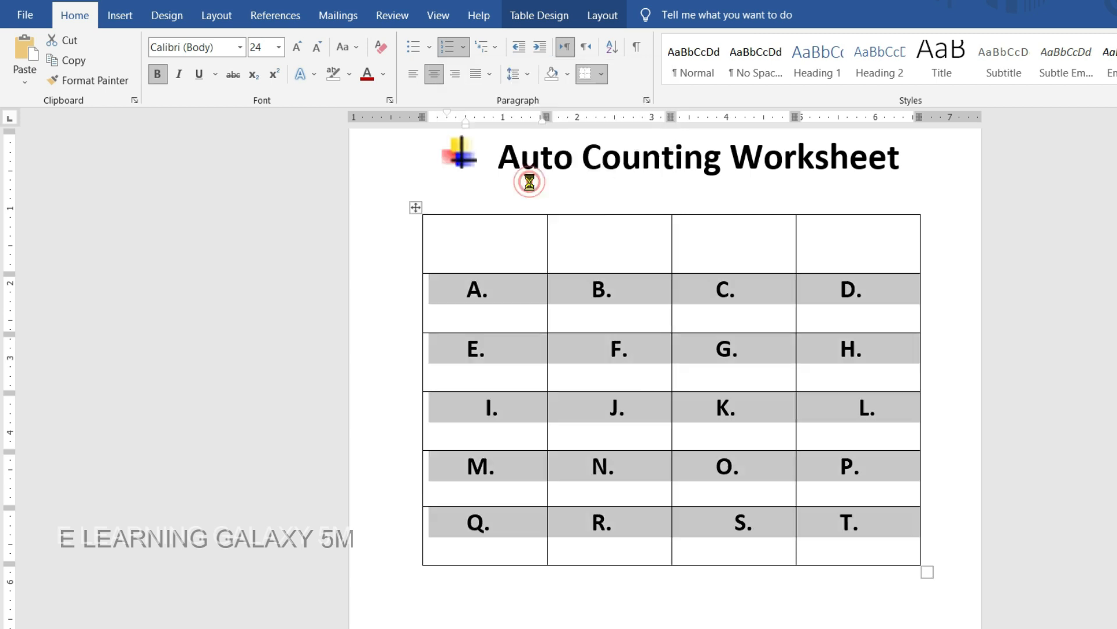
pyautogui.click(463, 48)
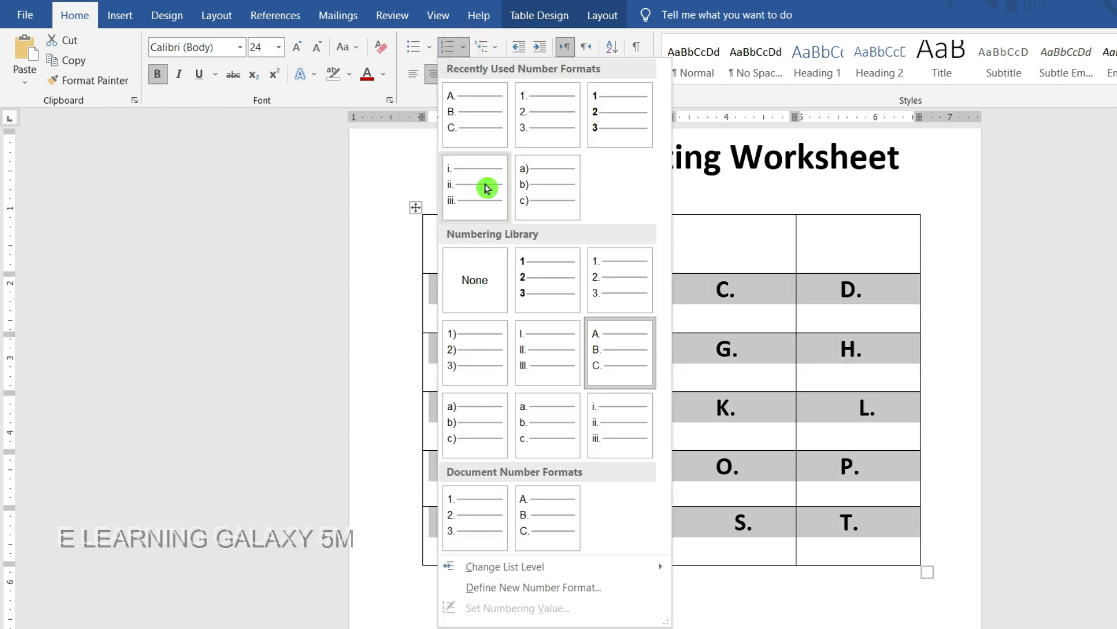
pyautogui.click(528, 434)
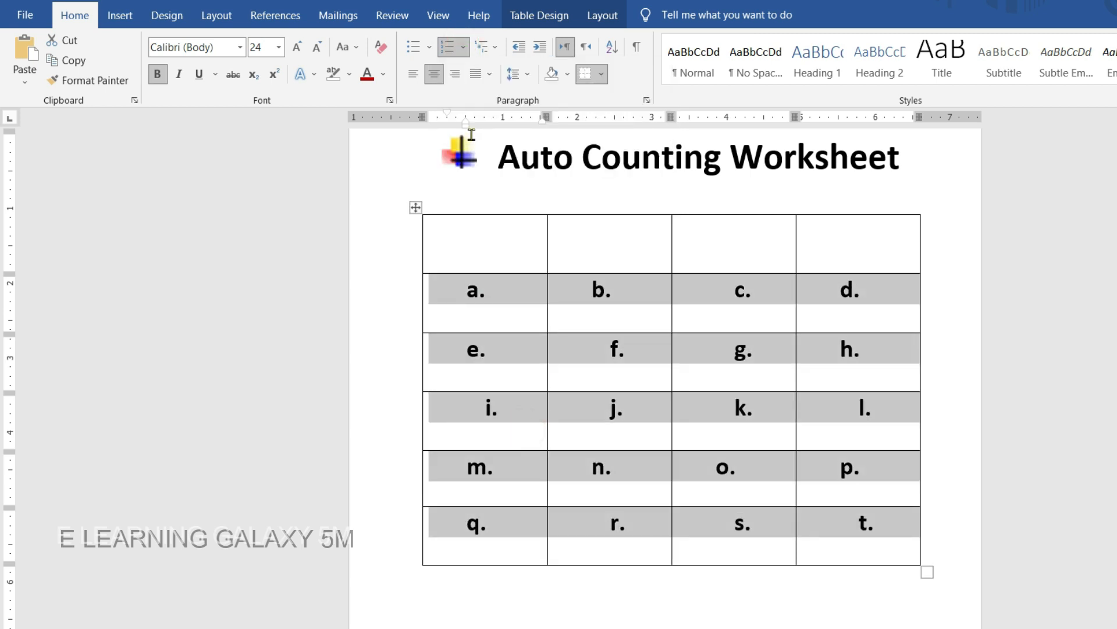
pyautogui.click(465, 52)
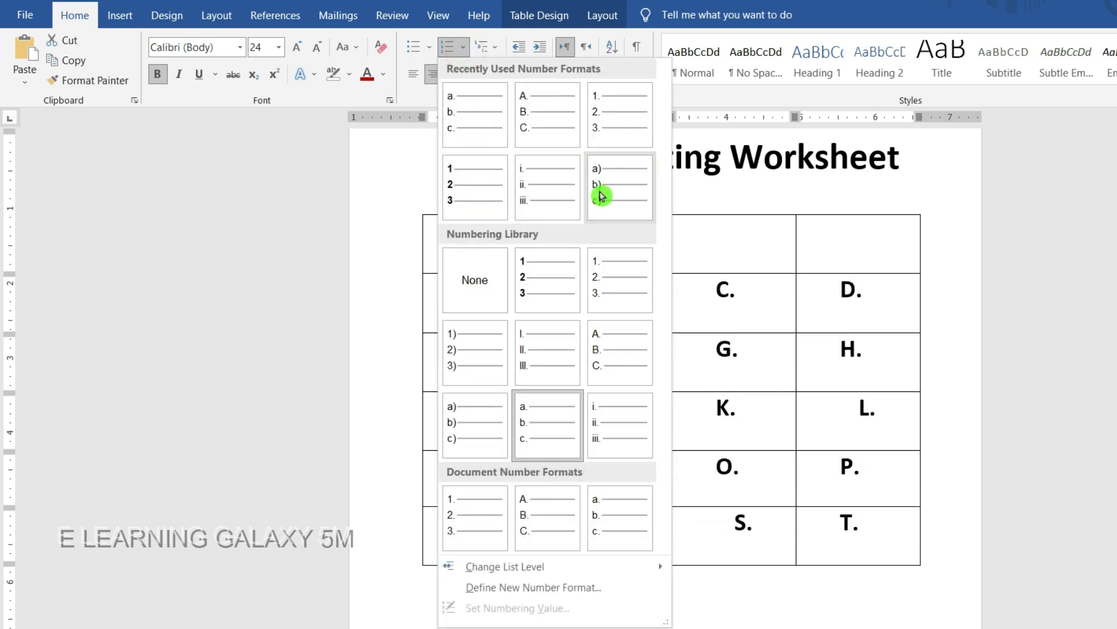
pyautogui.click(465, 527)
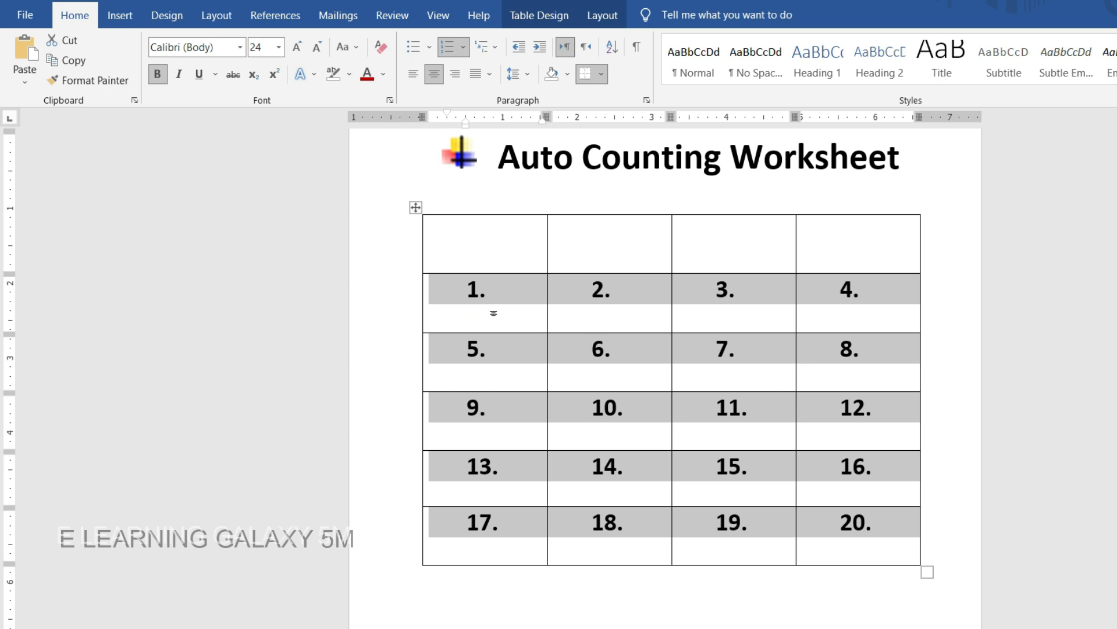
pyautogui.click(489, 301)
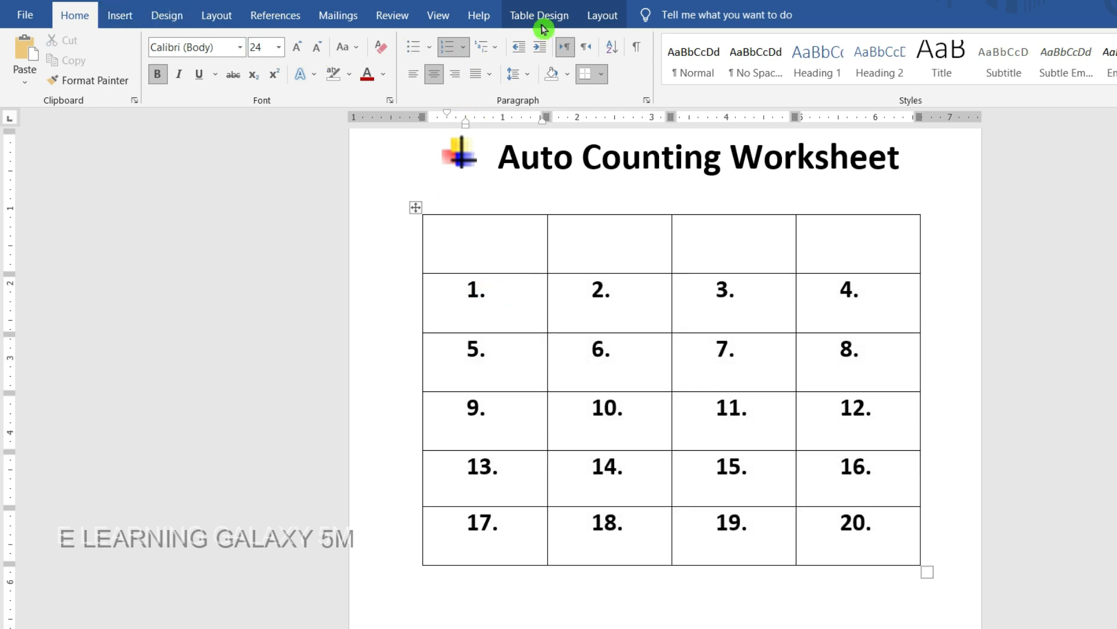
# - Define a new number format without the period for all numbered cells, keeping the 1, 2, 3 number style
pyautogui.moveTo(443, 281); pyautogui.dragTo(833, 544)
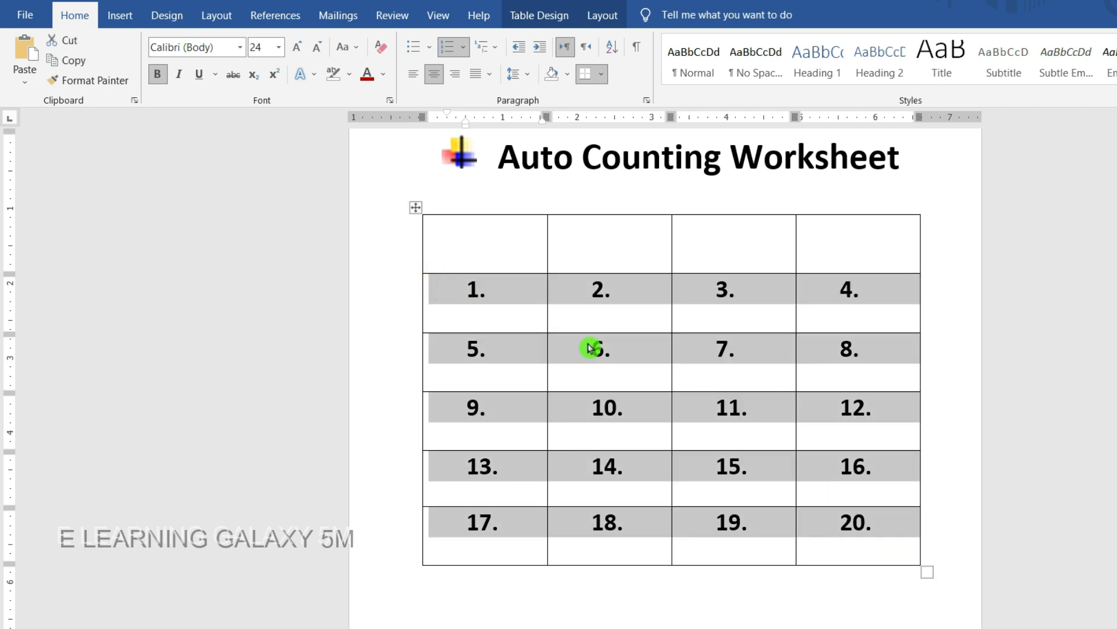
pyautogui.click(464, 53)
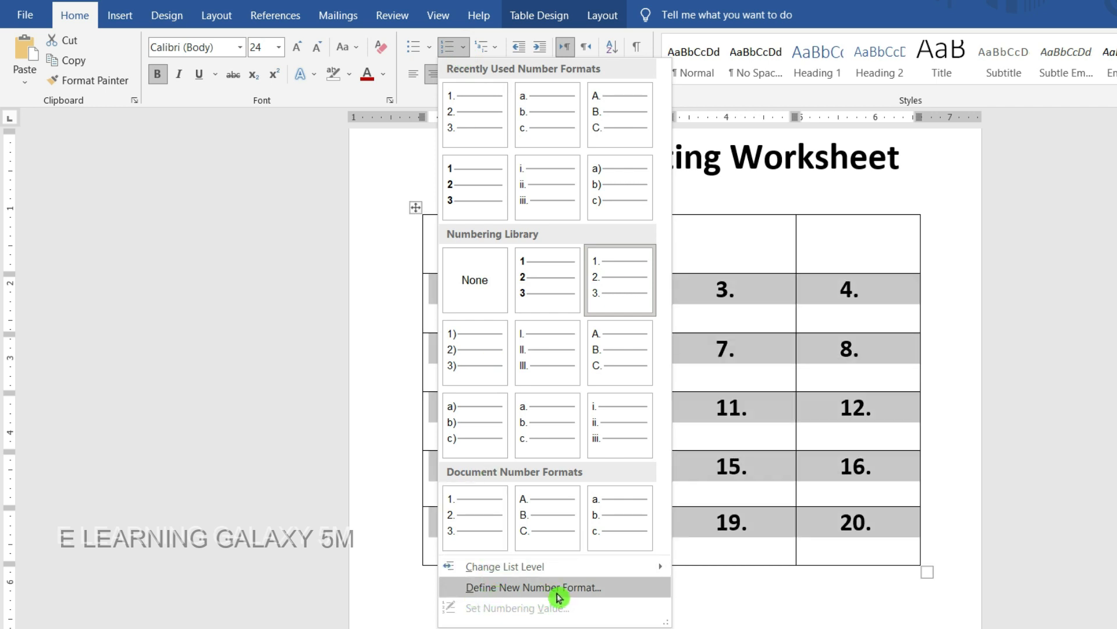
pyautogui.click(610, 592)
pyautogui.click(592, 240)
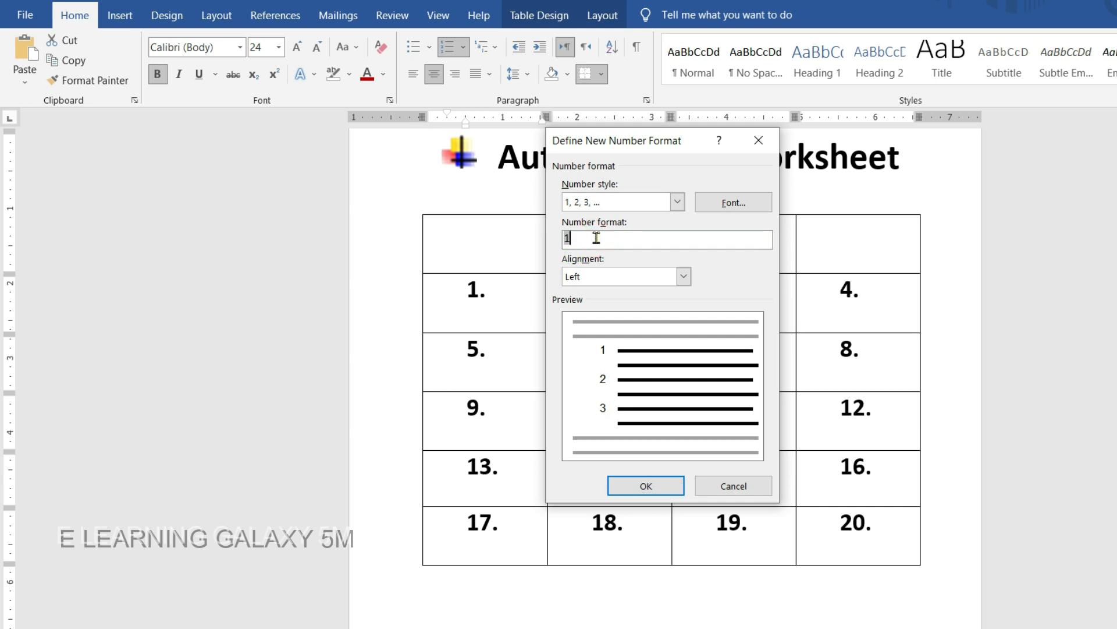
pyautogui.click(656, 486)
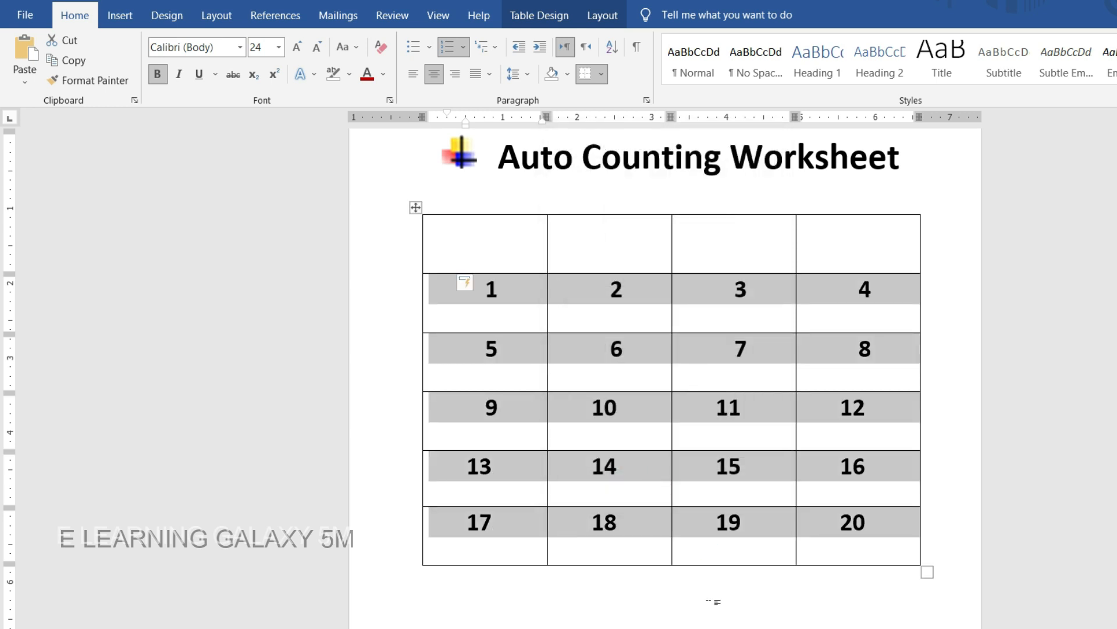
pyautogui.click(715, 602)
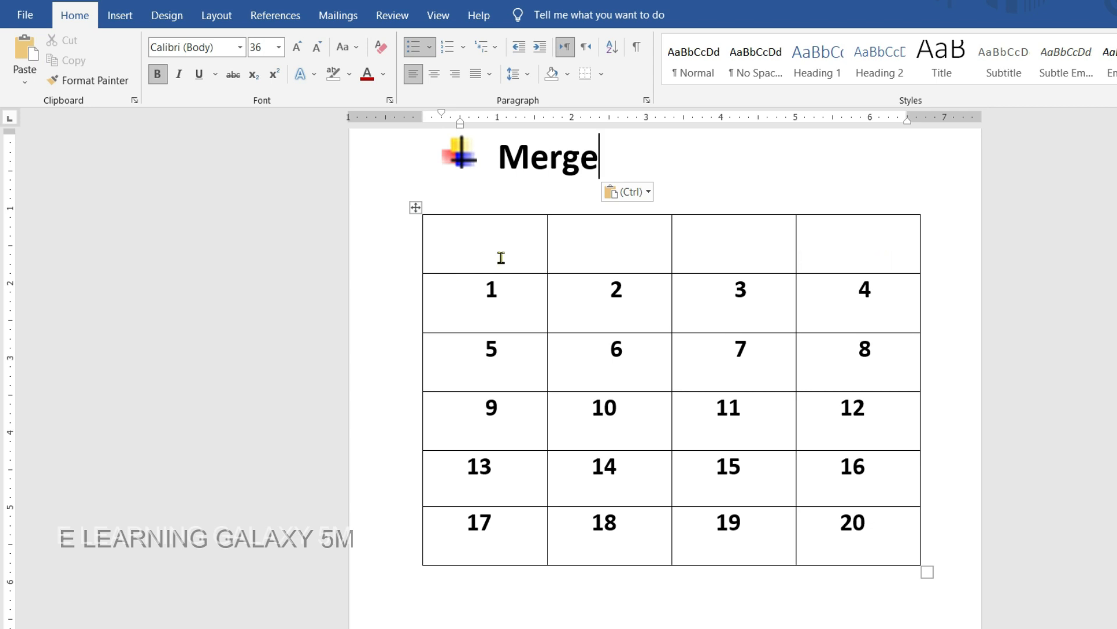
# - Merge the four blank cells of the table's top row and enter "High light even numbers" in the merged cell
pyautogui.moveTo(482, 248); pyautogui.dragTo(854, 240)
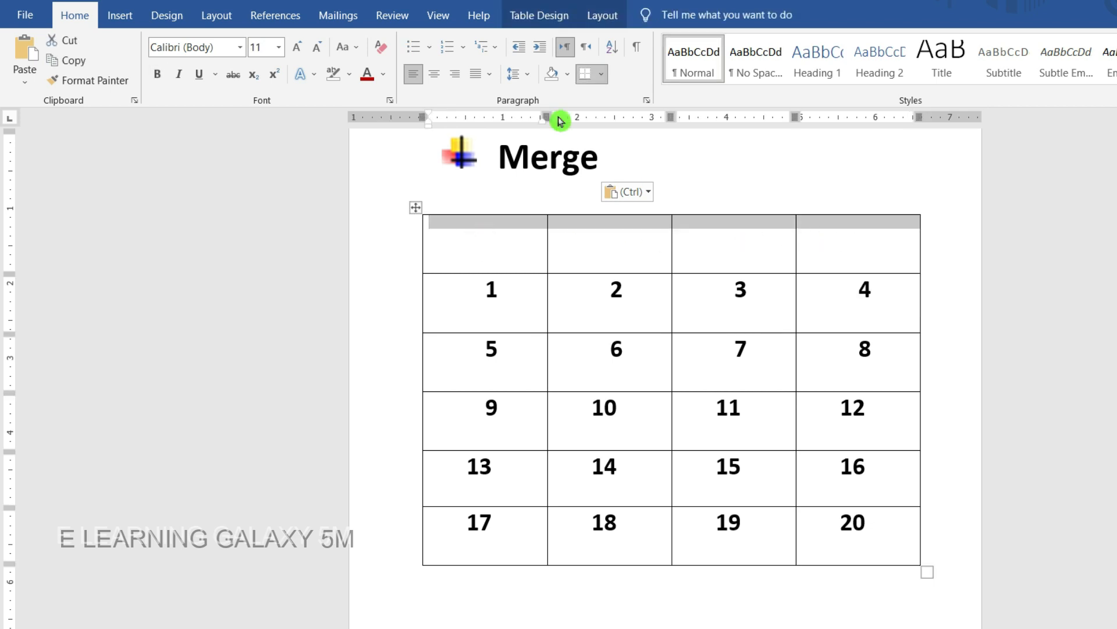
pyautogui.rightClick(557, 224)
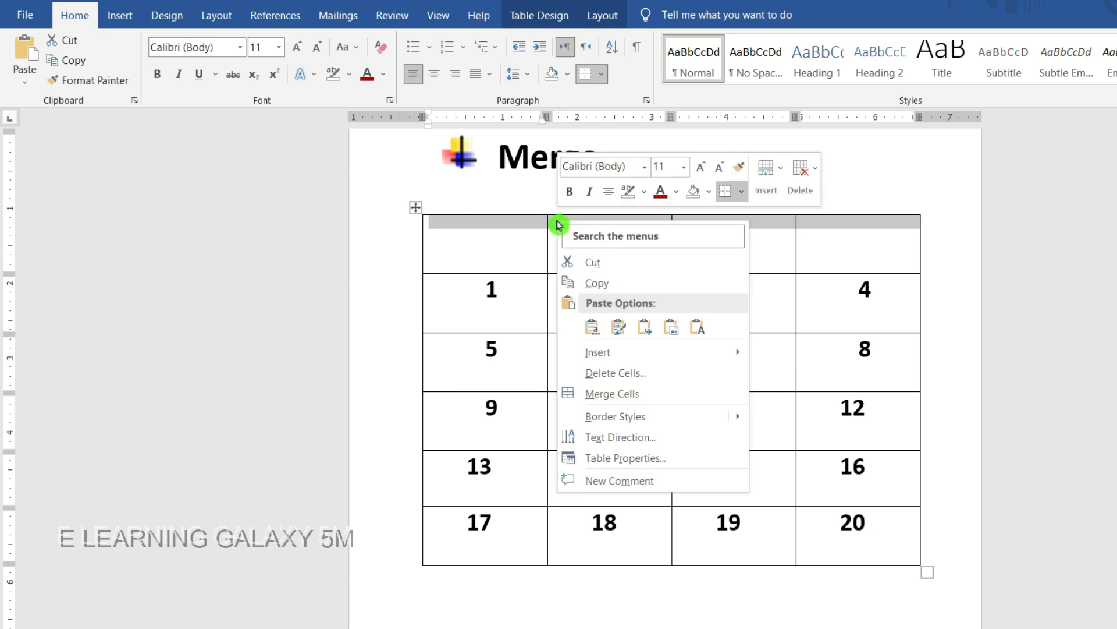
pyautogui.click(630, 399)
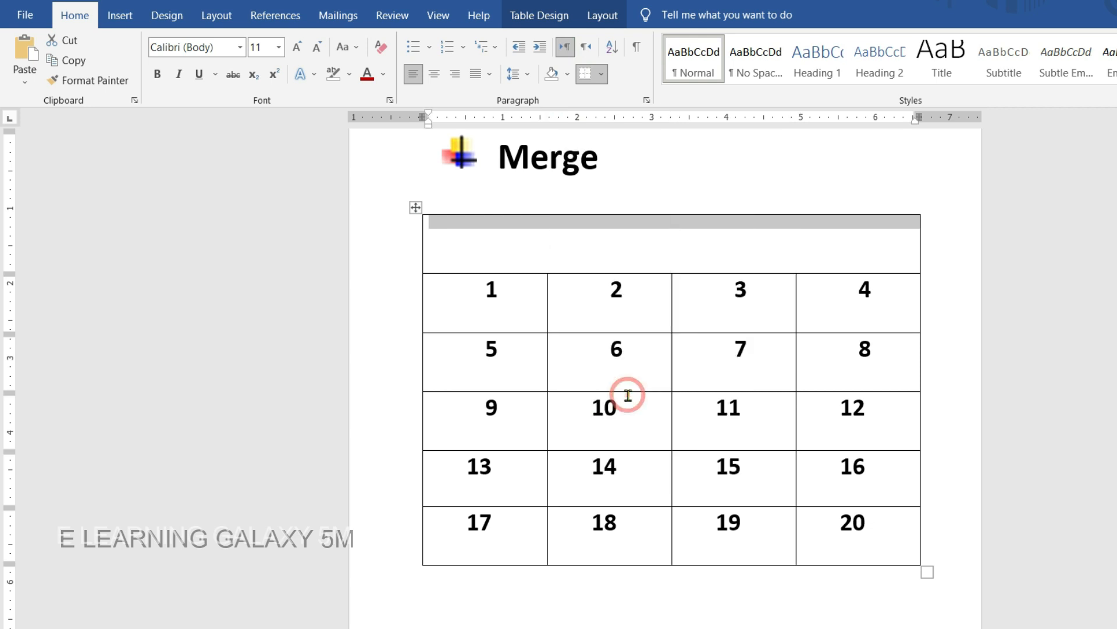
pyautogui.click(489, 253)
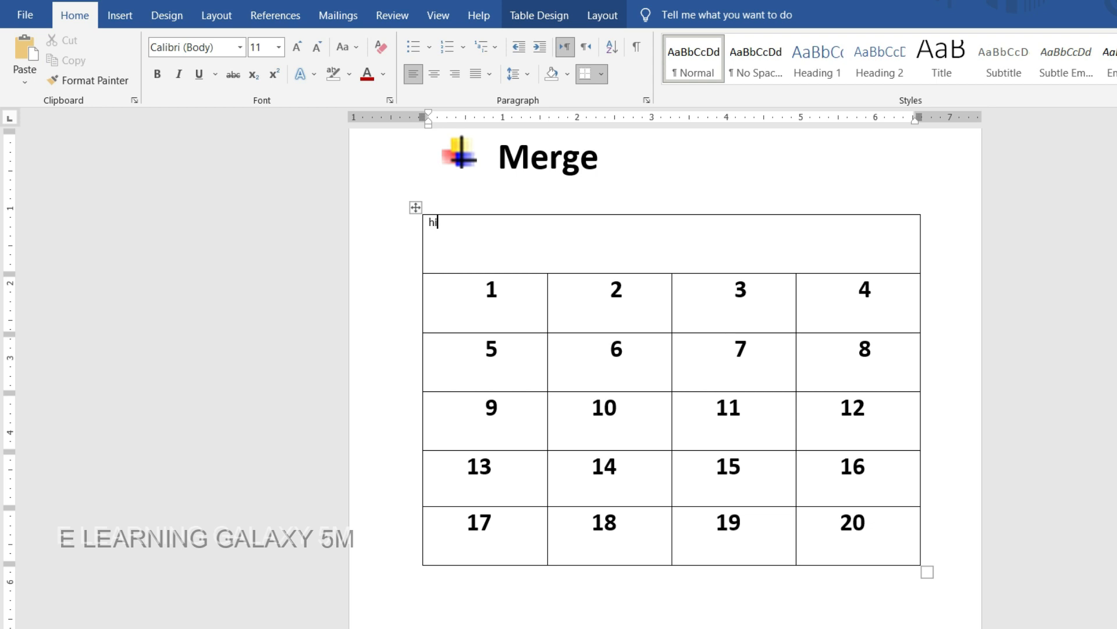
pyautogui.write('High light even numbers')
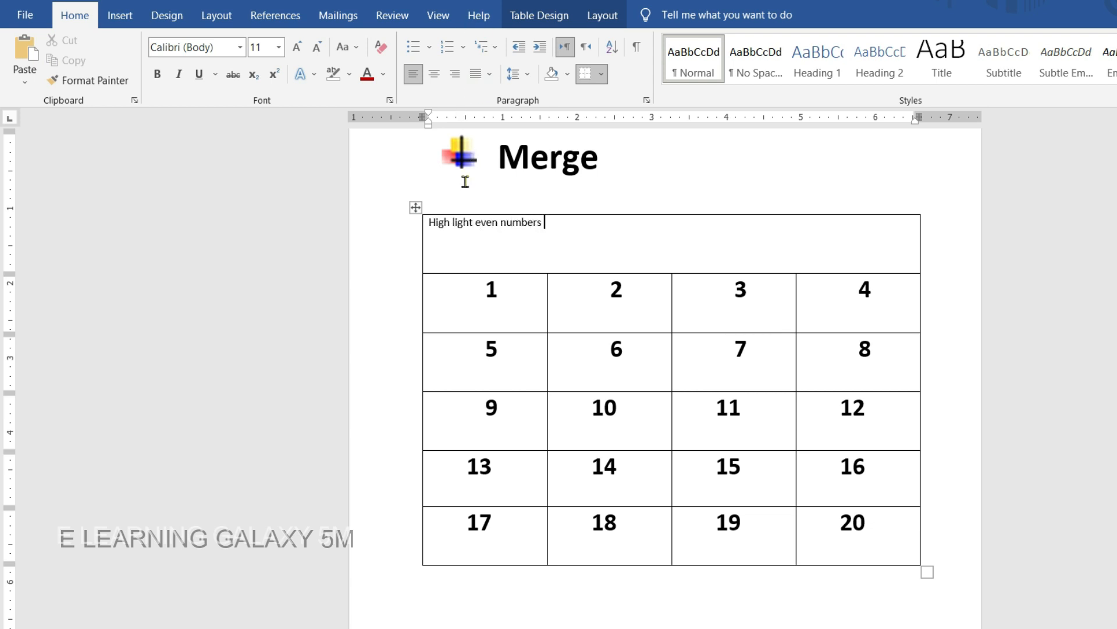
# - Center the "High light even numbers" heading in the merged cell and set its font size to 36
pyautogui.moveTo(429, 222); pyautogui.dragTo(468, 222)
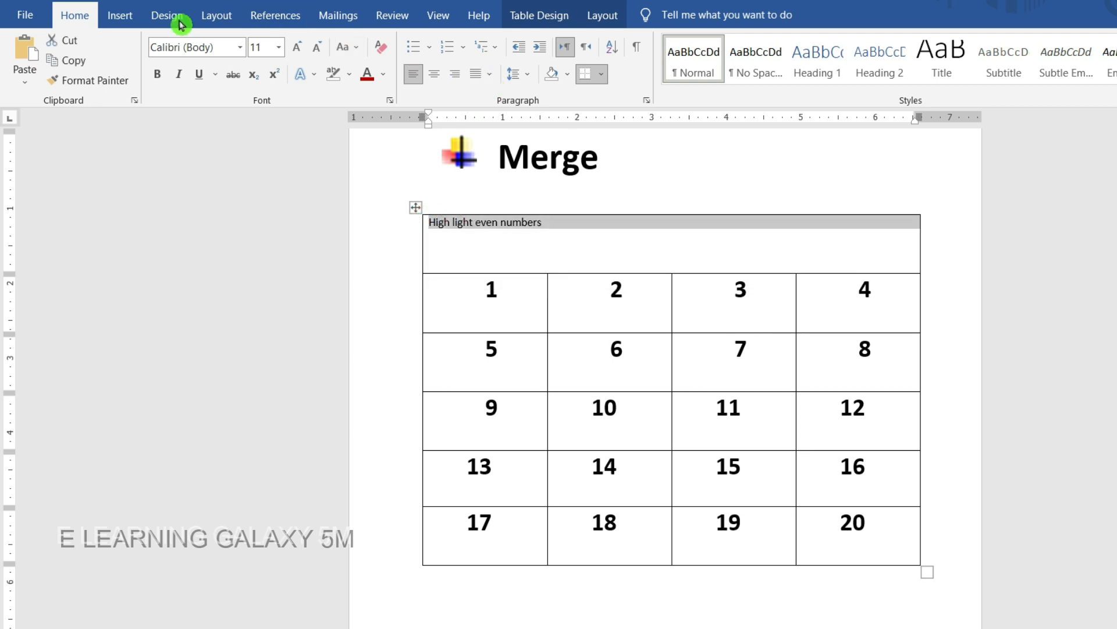
pyautogui.click(123, 16)
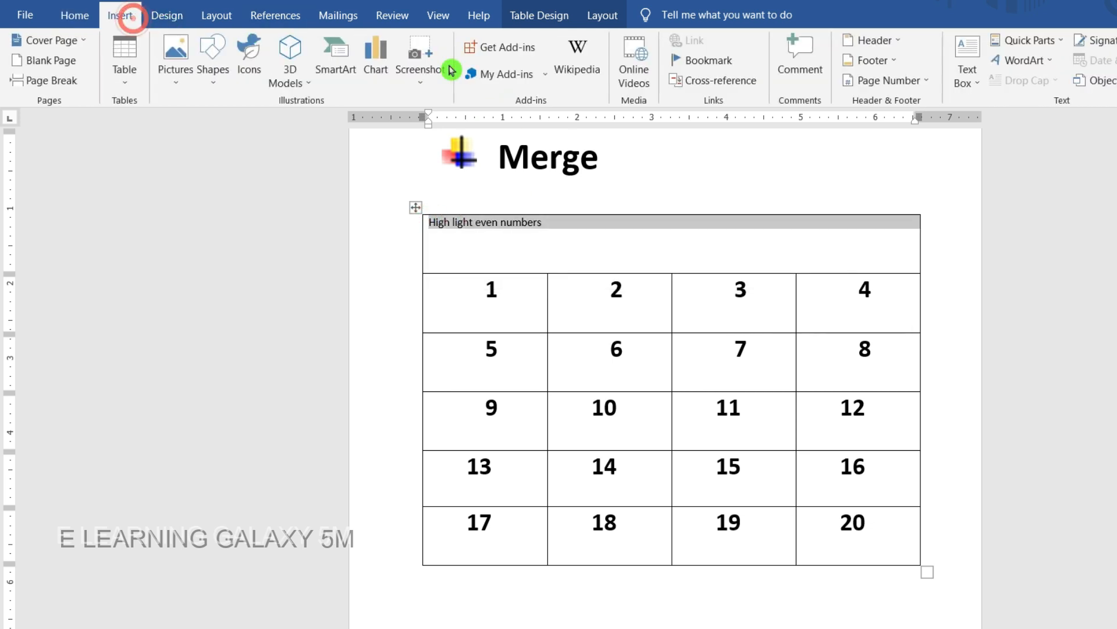
pyautogui.click(67, 14)
pyautogui.click(297, 47)
pyautogui.click(297, 47)
pyautogui.click(297, 47)
pyautogui.click(297, 46)
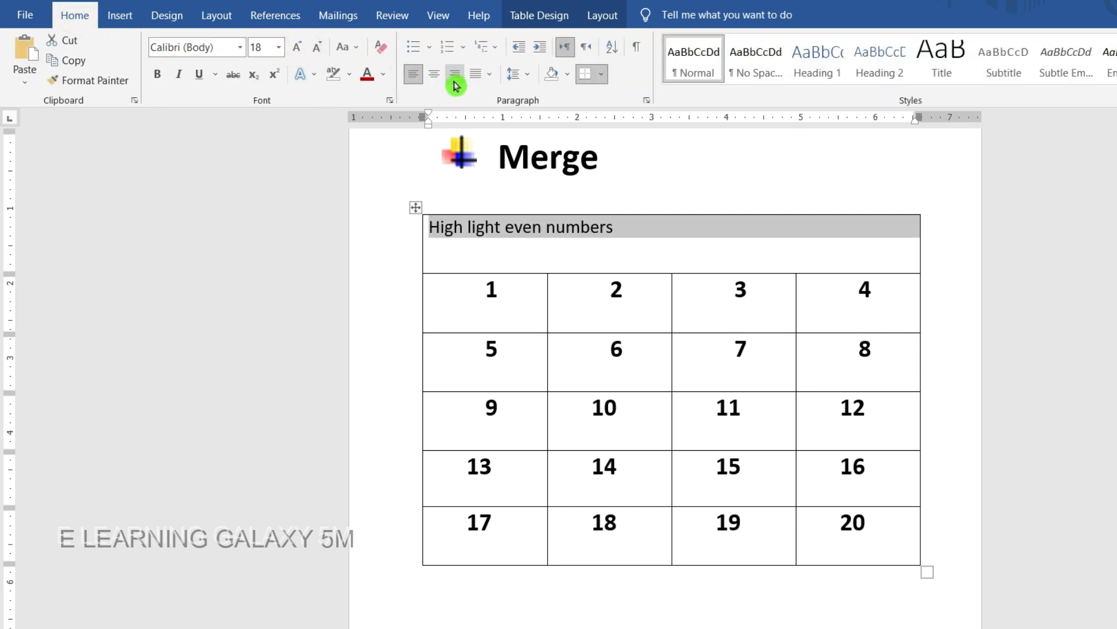
pyautogui.click(434, 74)
pyautogui.click(297, 46)
pyautogui.click(296, 46)
pyautogui.click(297, 47)
pyautogui.click(297, 46)
pyautogui.click(296, 46)
pyautogui.click(297, 47)
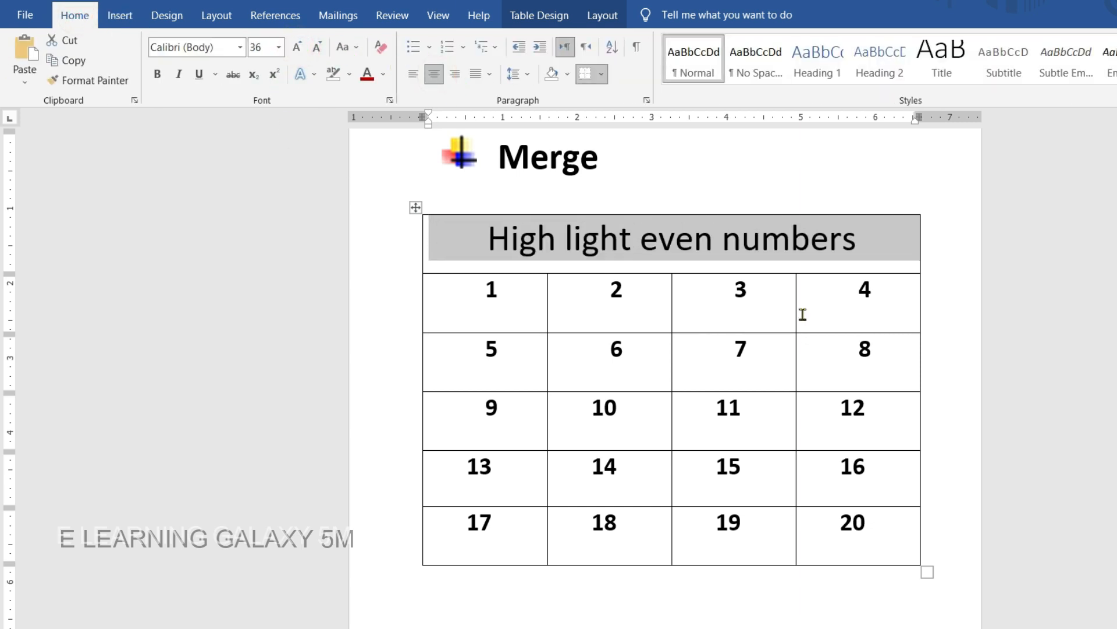
pyautogui.click(722, 168)
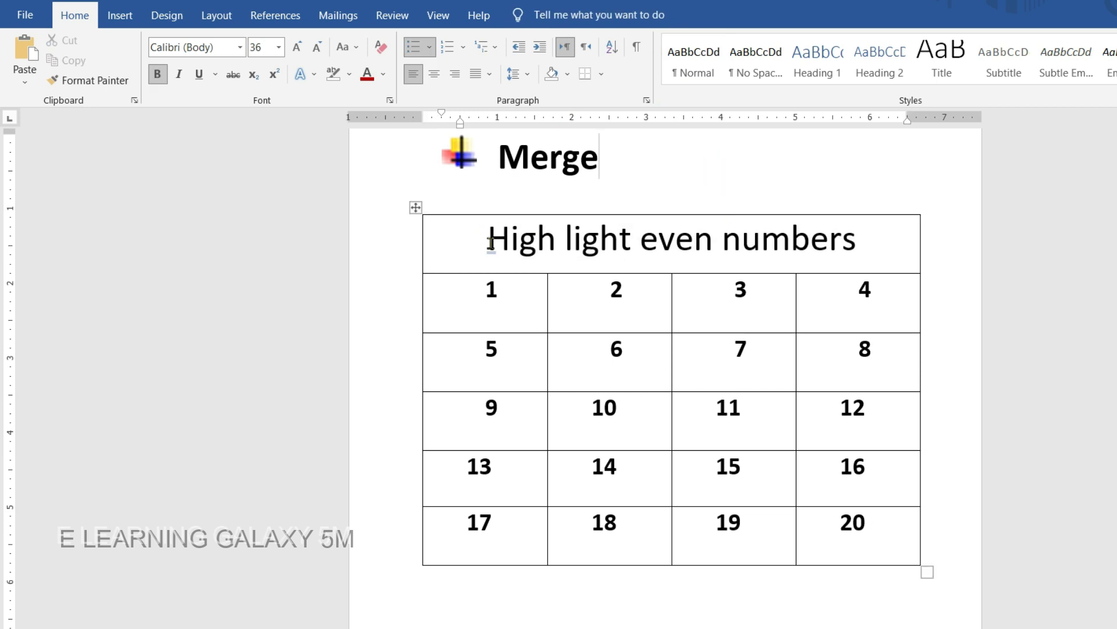
# - Change the "High light even numbers" heading to the Cooper Black font and color it dark red
pyautogui.moveTo(473, 242); pyautogui.dragTo(768, 252)
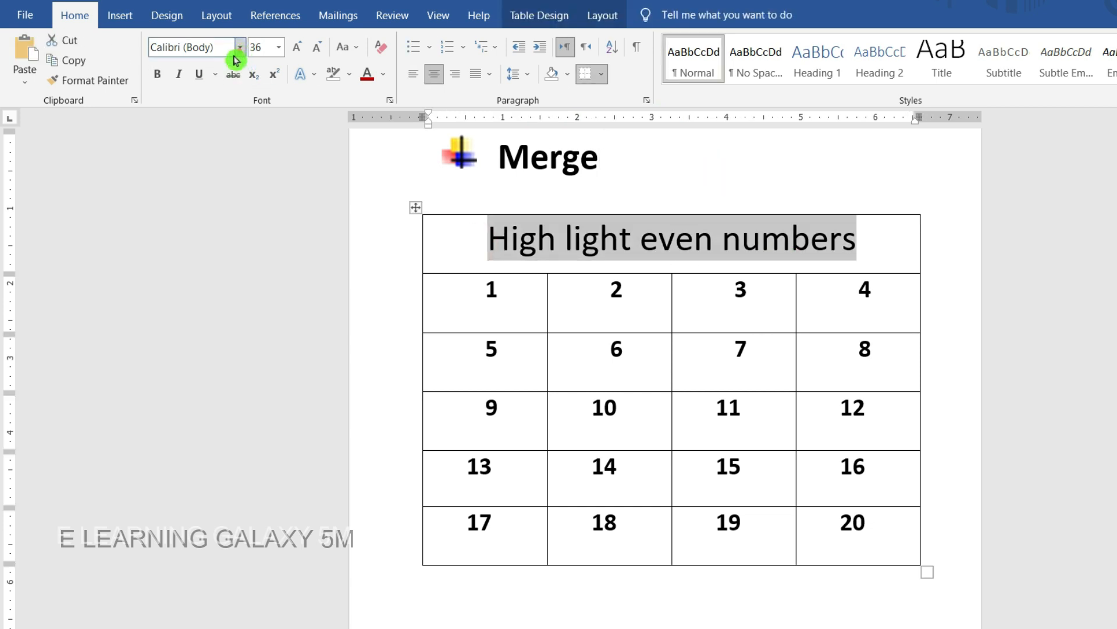
pyautogui.click(240, 47)
pyautogui.click(175, 189)
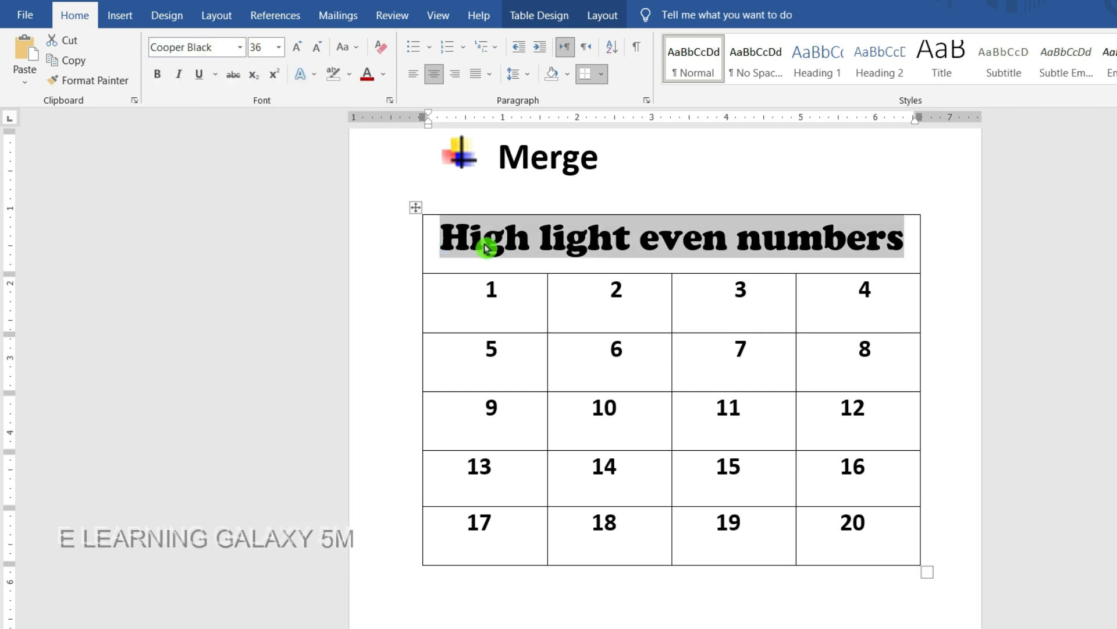
pyautogui.click(367, 75)
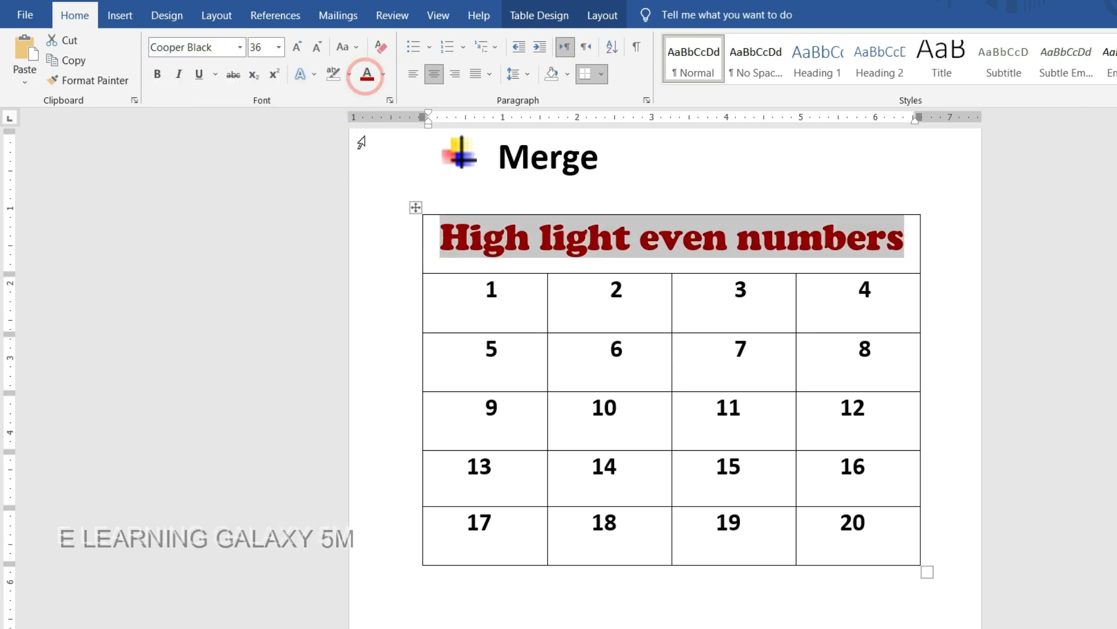
pyautogui.click(356, 53)
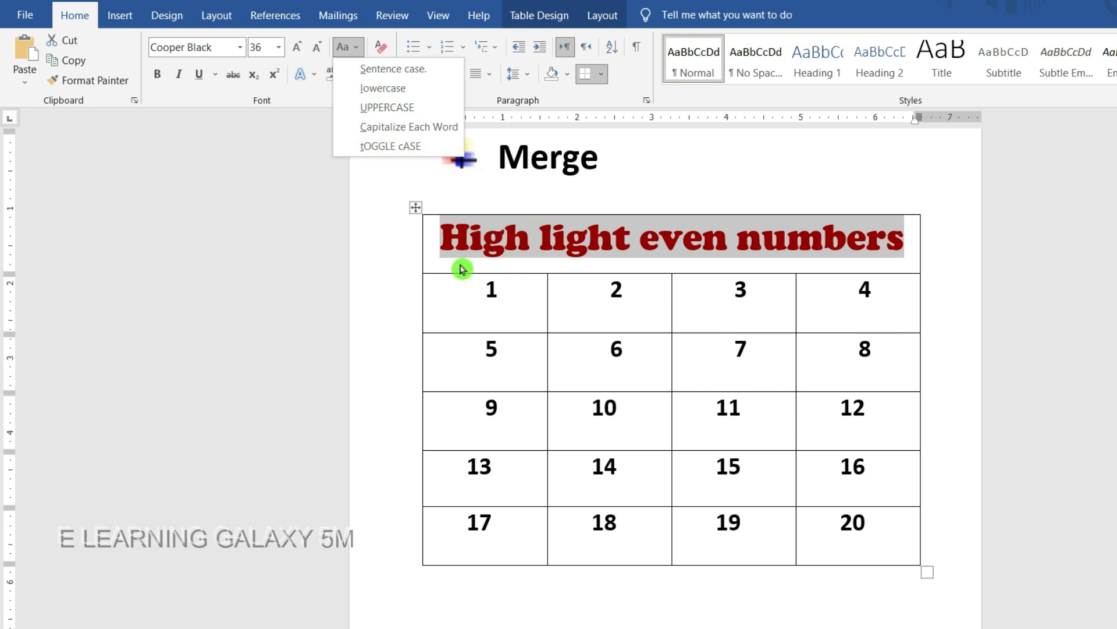
pyautogui.click(748, 165)
pyautogui.click(573, 240)
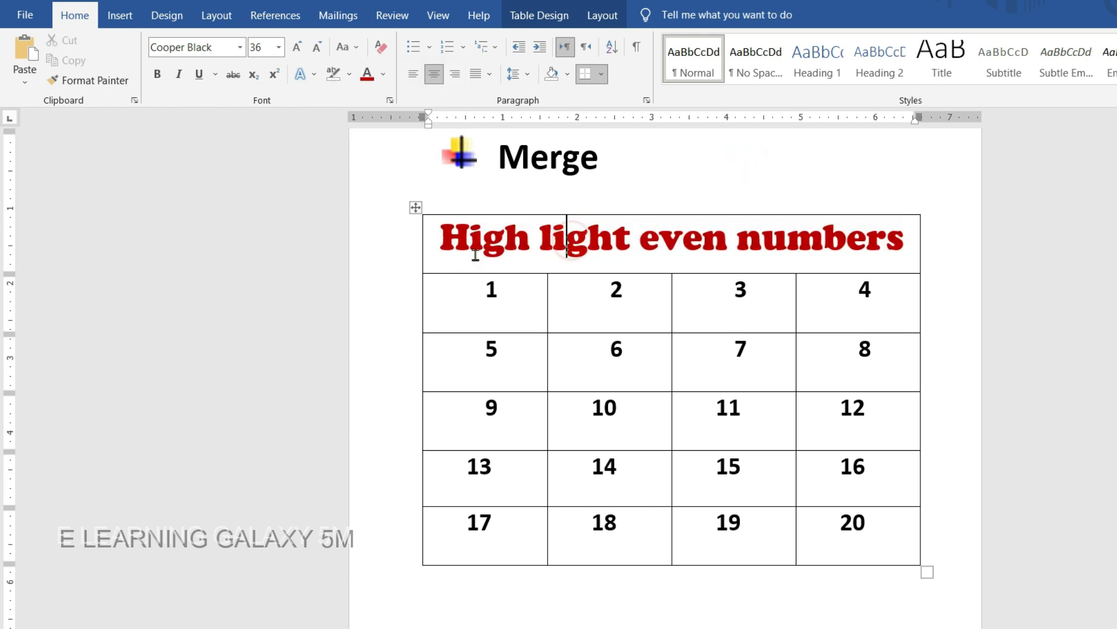
# - Change the table's "High light even numbers" heading to uppercase
pyautogui.moveTo(445, 246); pyautogui.dragTo(819, 255)
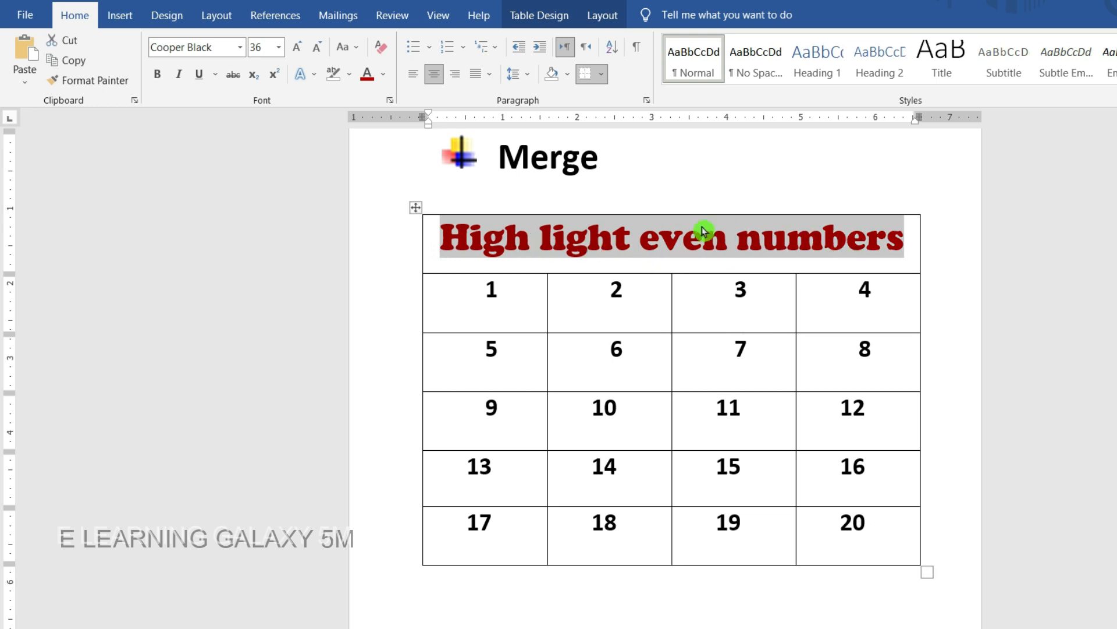
pyautogui.click(353, 47)
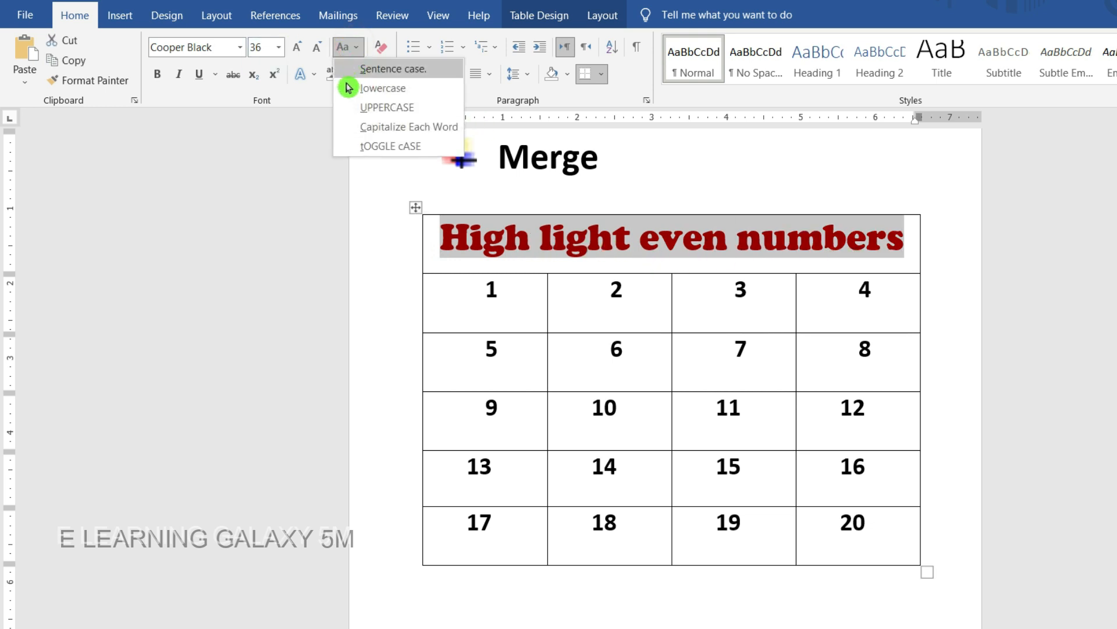
pyautogui.click(345, 116)
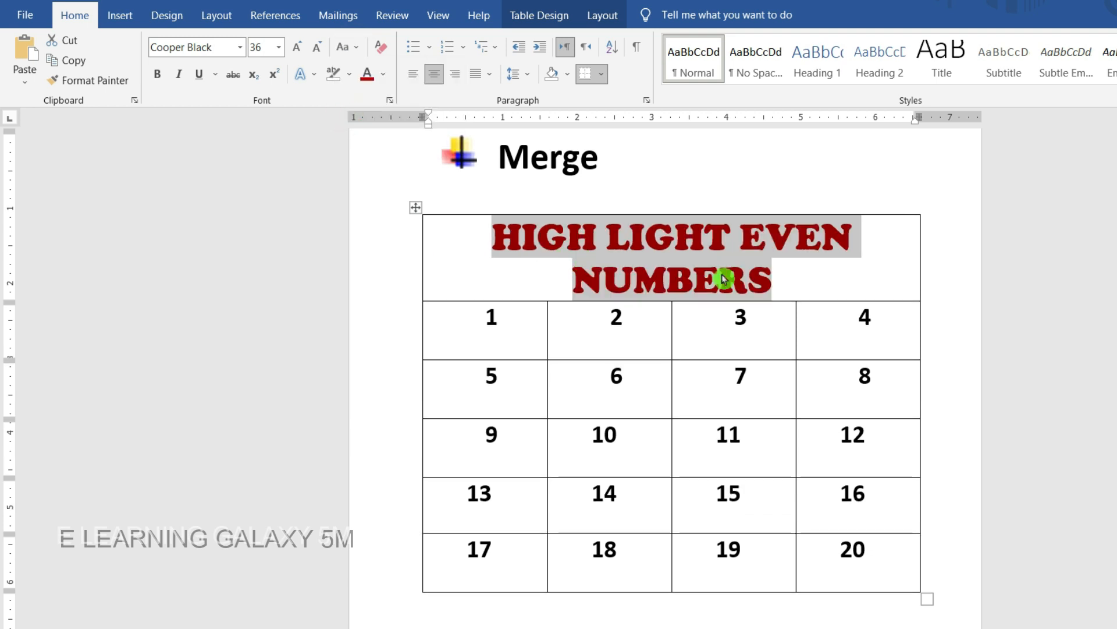
# - Change the table heading to sentence case and then to lowercase
pyautogui.click(351, 46)
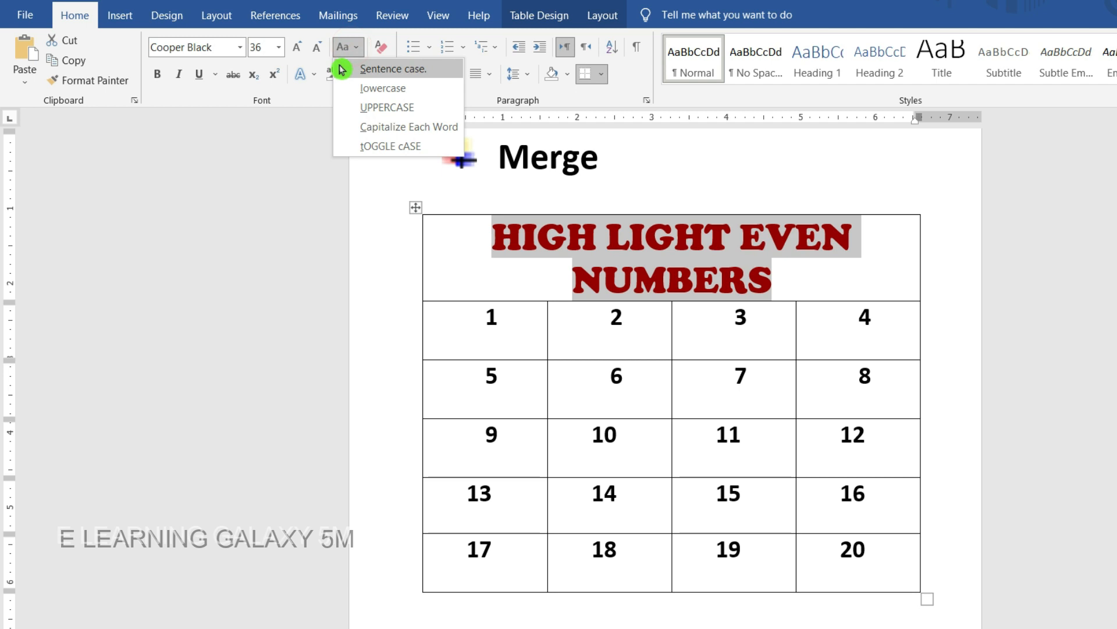
pyautogui.click(384, 69)
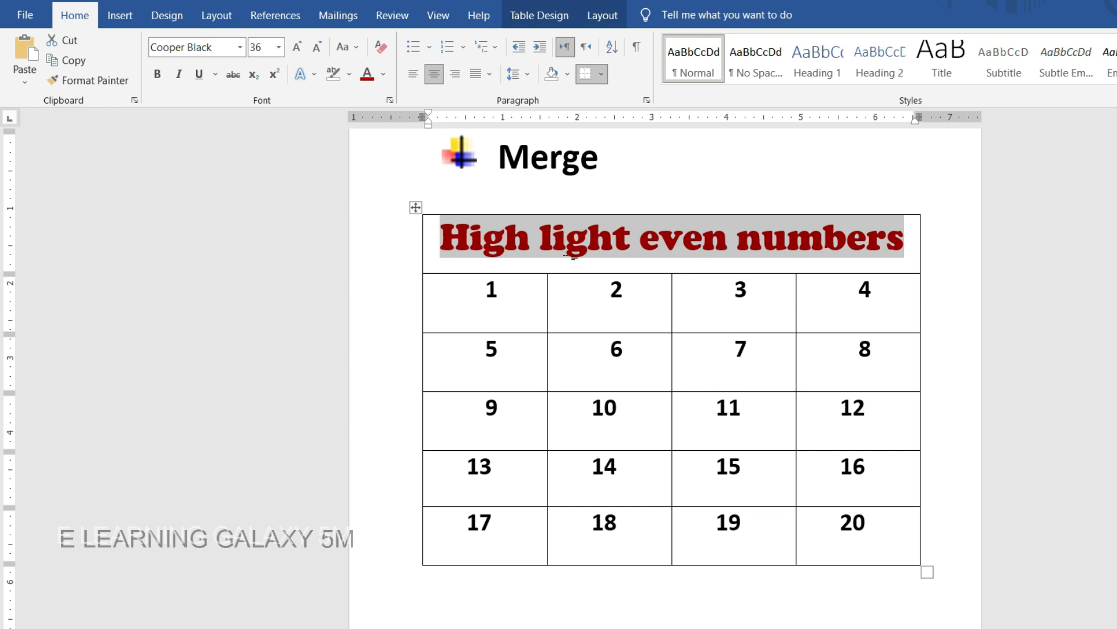
pyautogui.click(356, 47)
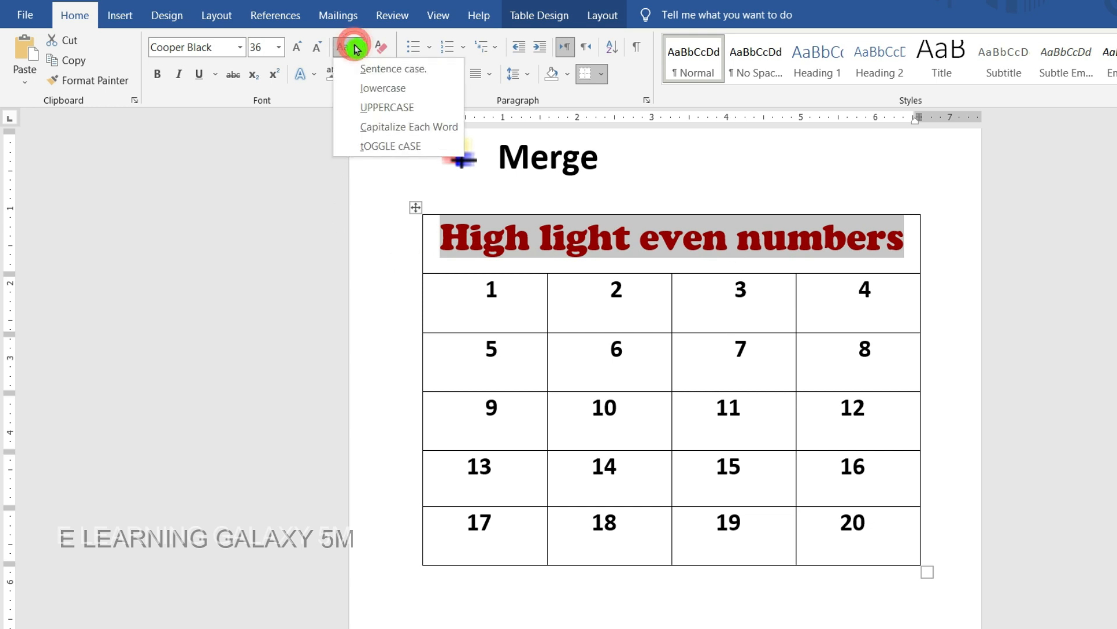
pyautogui.click(358, 96)
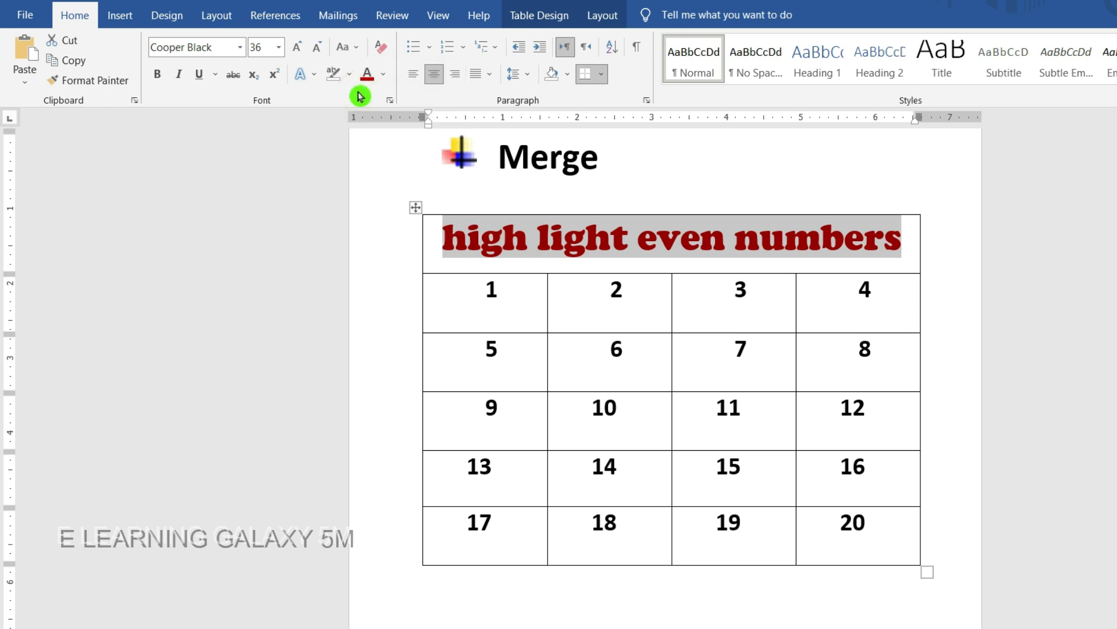
# - Capitalize each word of the table heading so it reads "High Light Even Numbers"
pyautogui.click(355, 49)
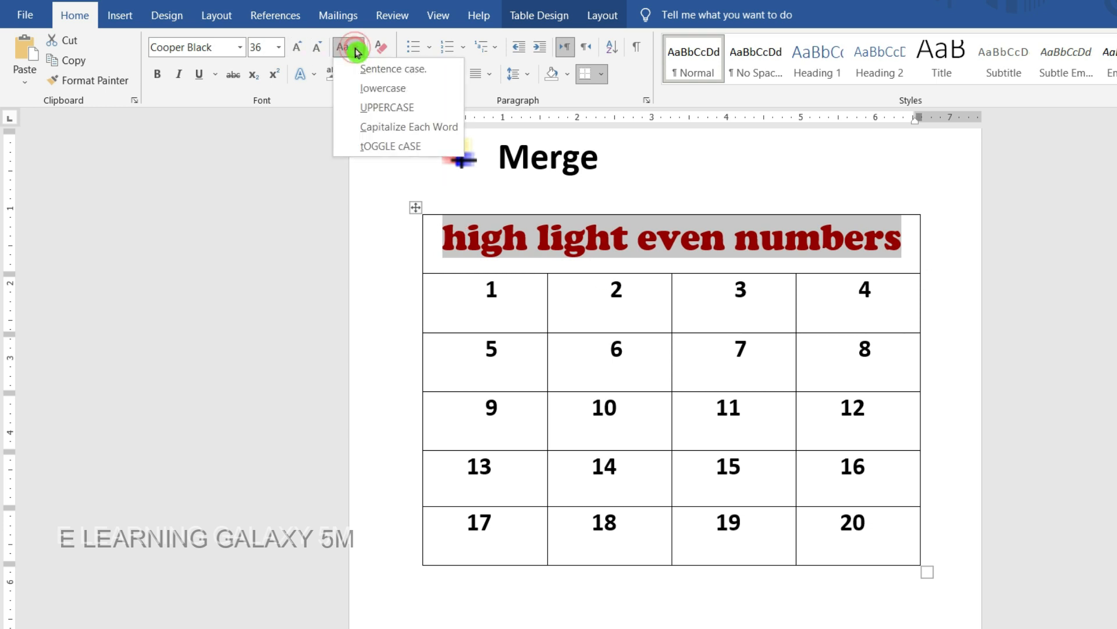
pyautogui.click(361, 133)
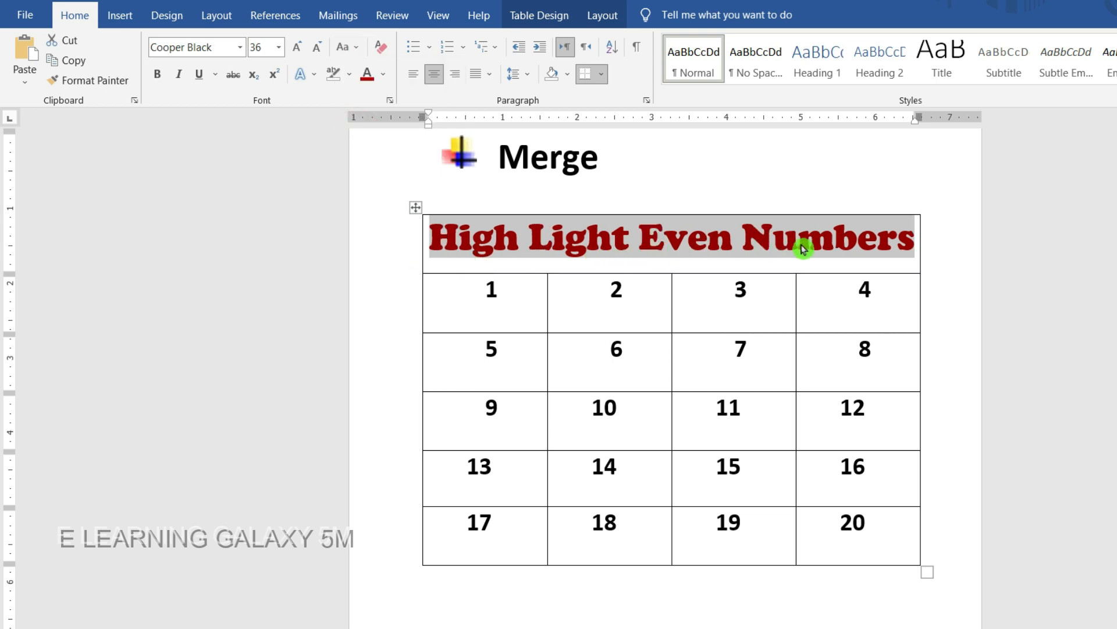
pyautogui.click(704, 248)
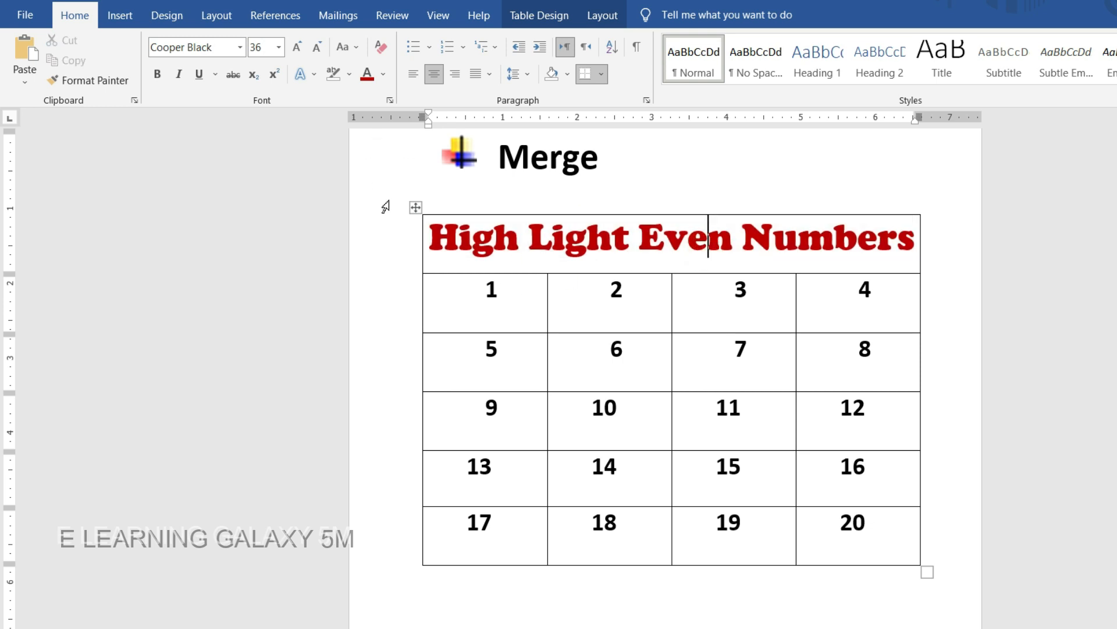
pyautogui.moveTo(417, 241); pyautogui.dragTo(905, 242)
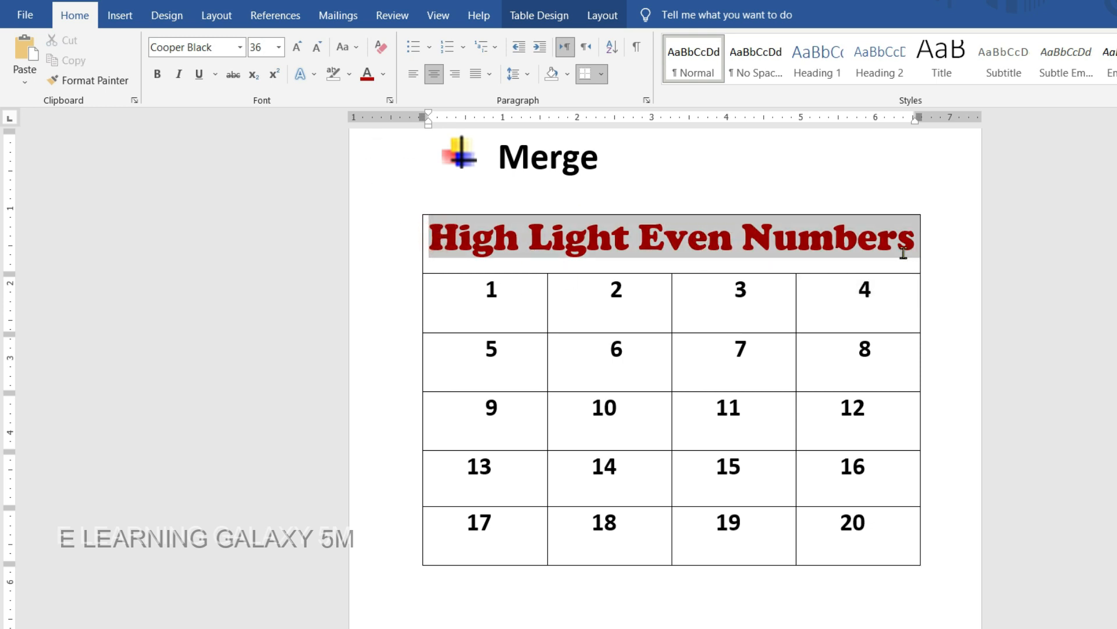
pyautogui.click(352, 50)
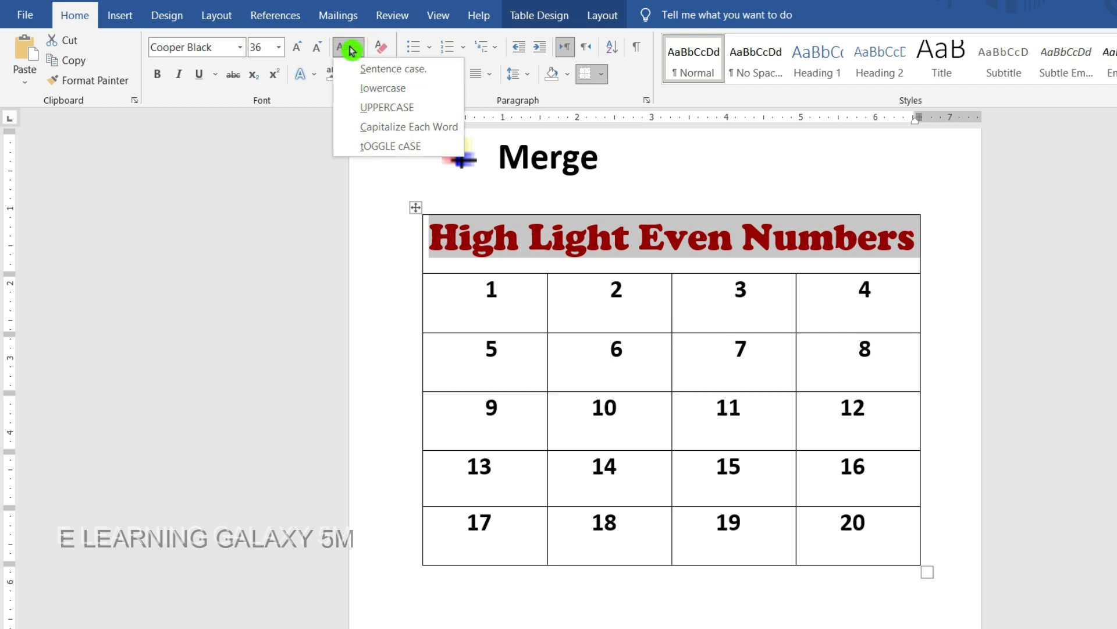
pyautogui.click(649, 302)
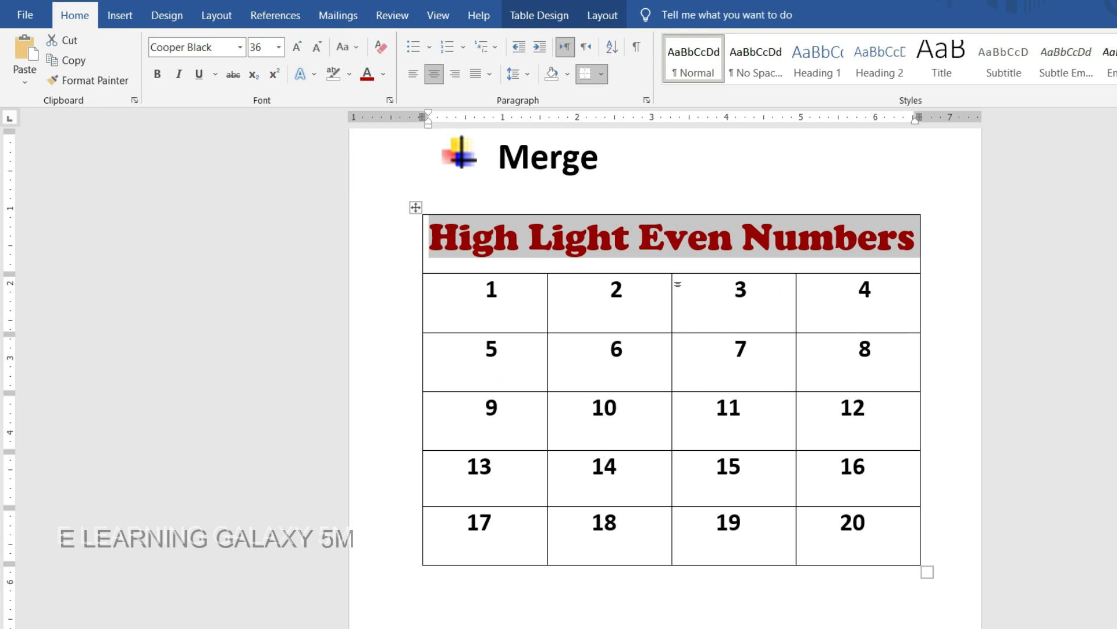
pyautogui.click(352, 57)
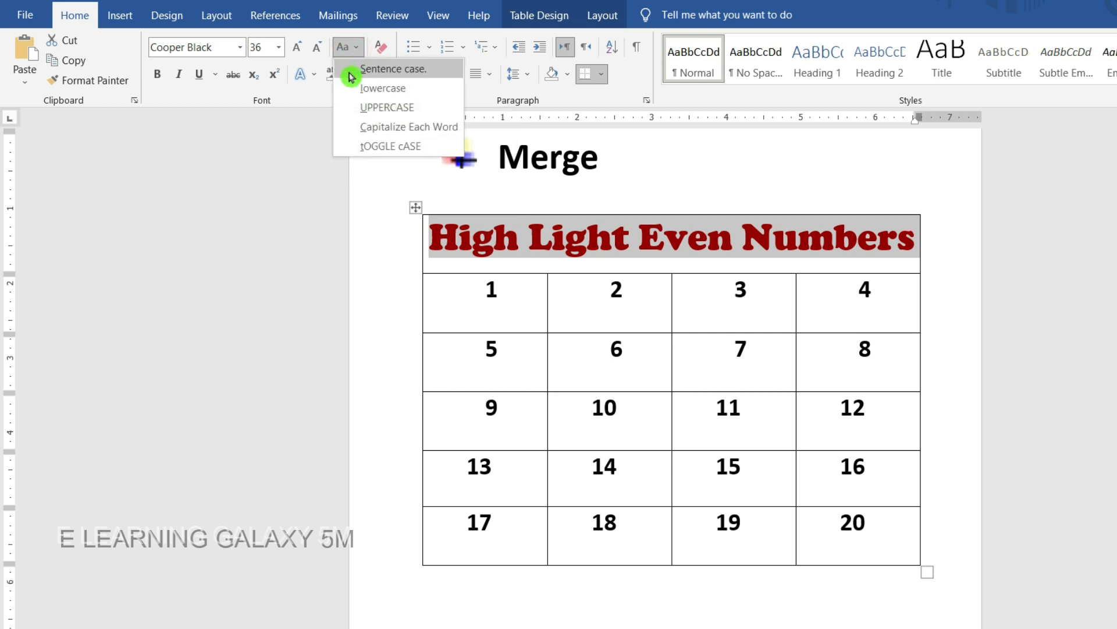
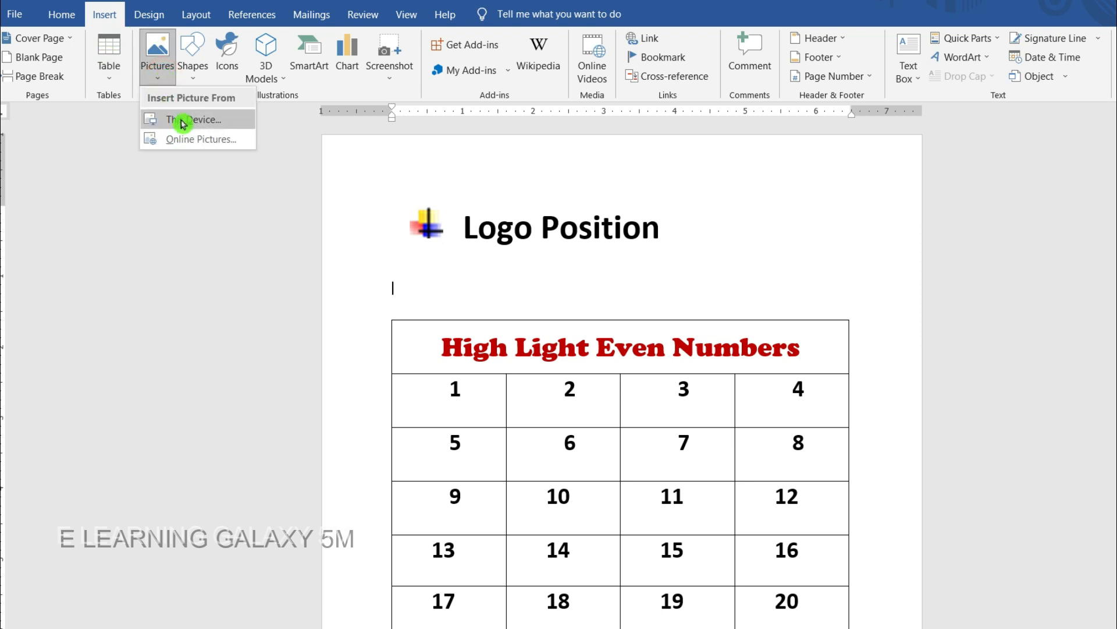
# - Insert the ELG5M logo picture from the device's Pictures folder into the Logo Position document
pyautogui.click(178, 120)
pyautogui.scroll(-10, 621, 371)
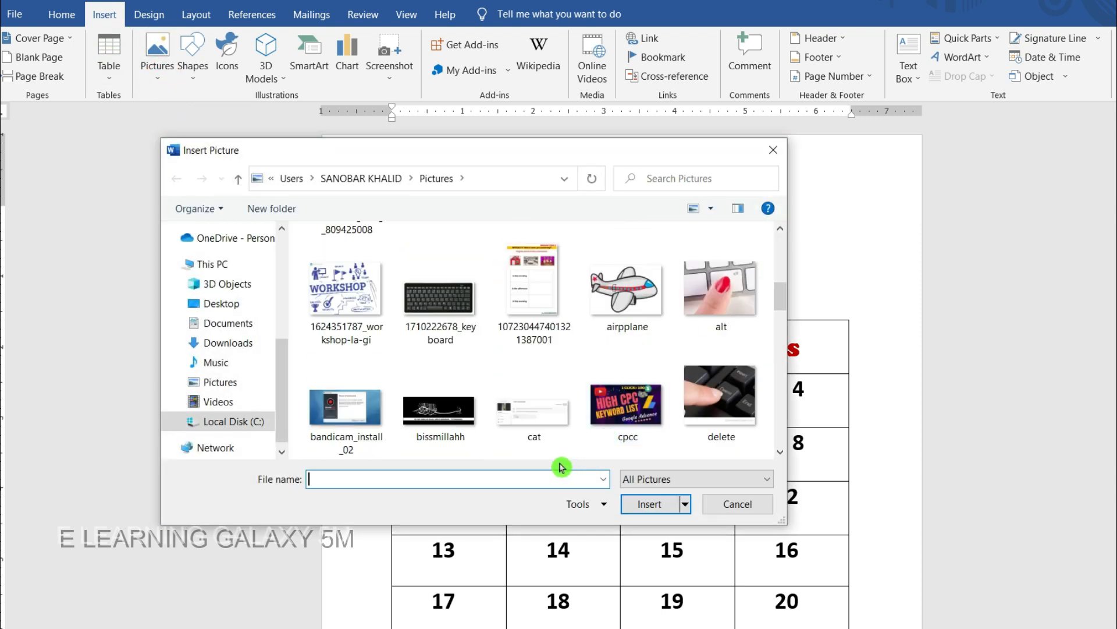
pyautogui.scroll(-10, 570, 399)
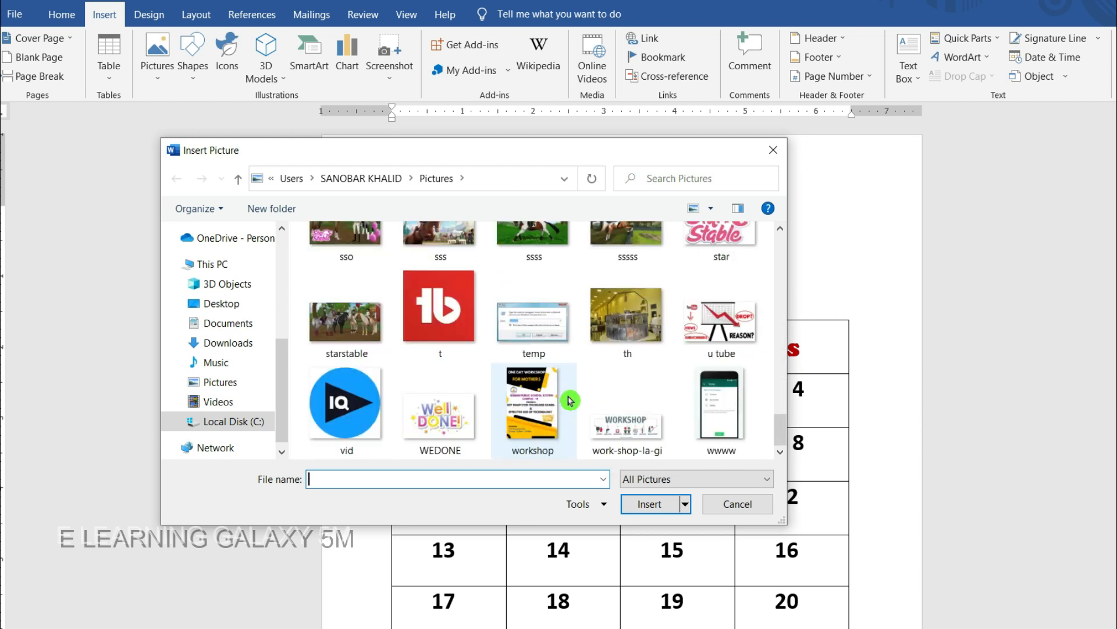
pyautogui.moveTo(781, 430); pyautogui.dragTo(788, 315)
pyautogui.click(628, 350)
pyautogui.click(645, 504)
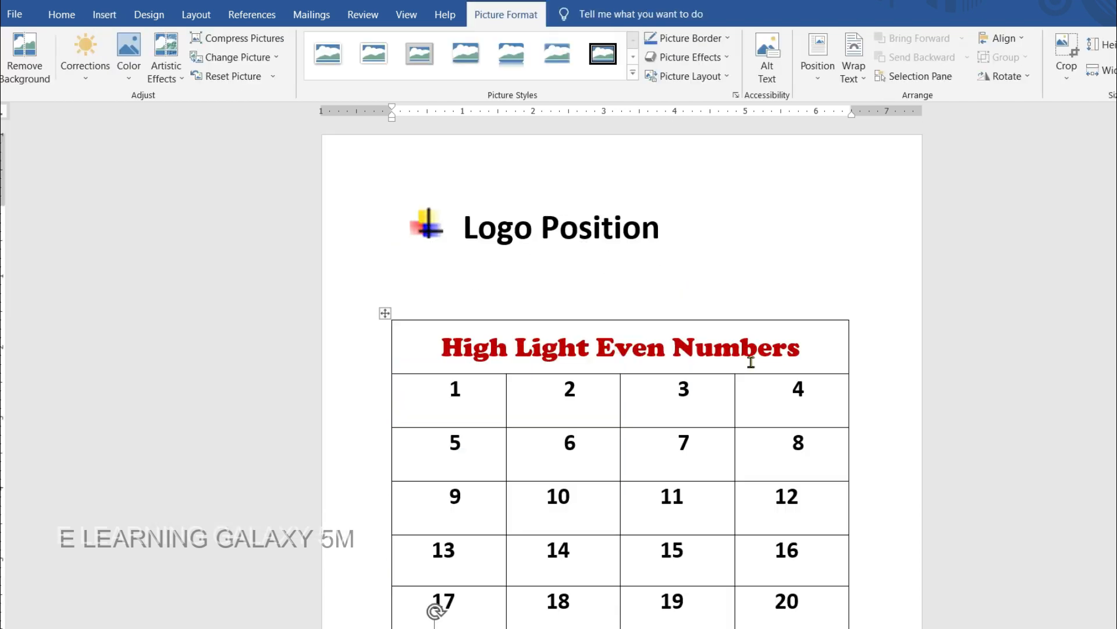
# - Try to move the logo freely away from its place directly below the table
pyautogui.scroll(-5, 751, 362)
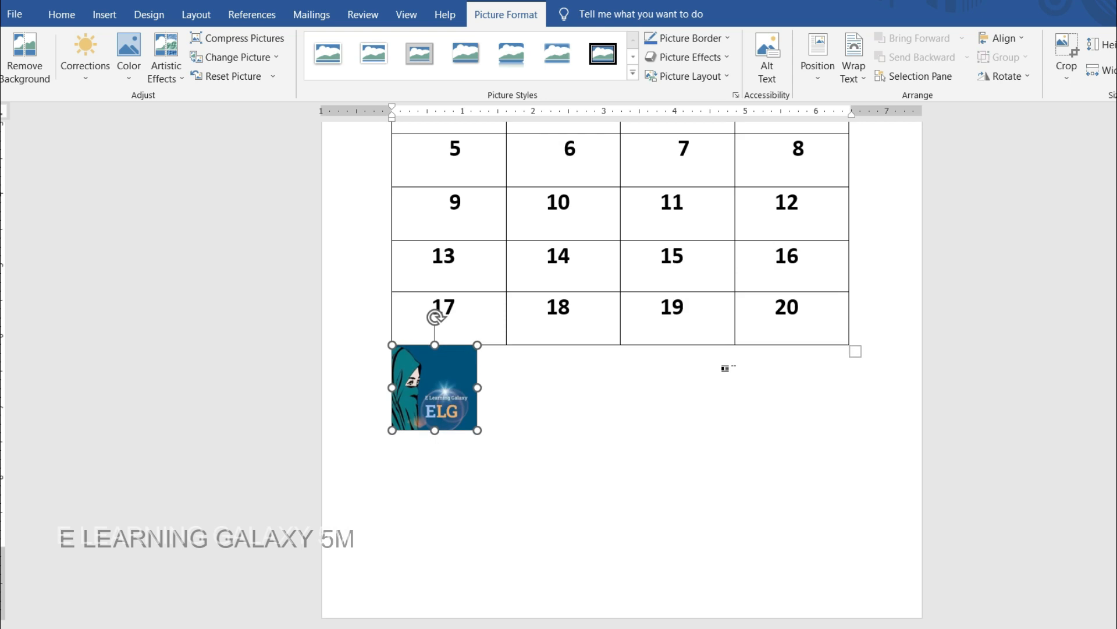
pyautogui.scroll(5, 586, 297)
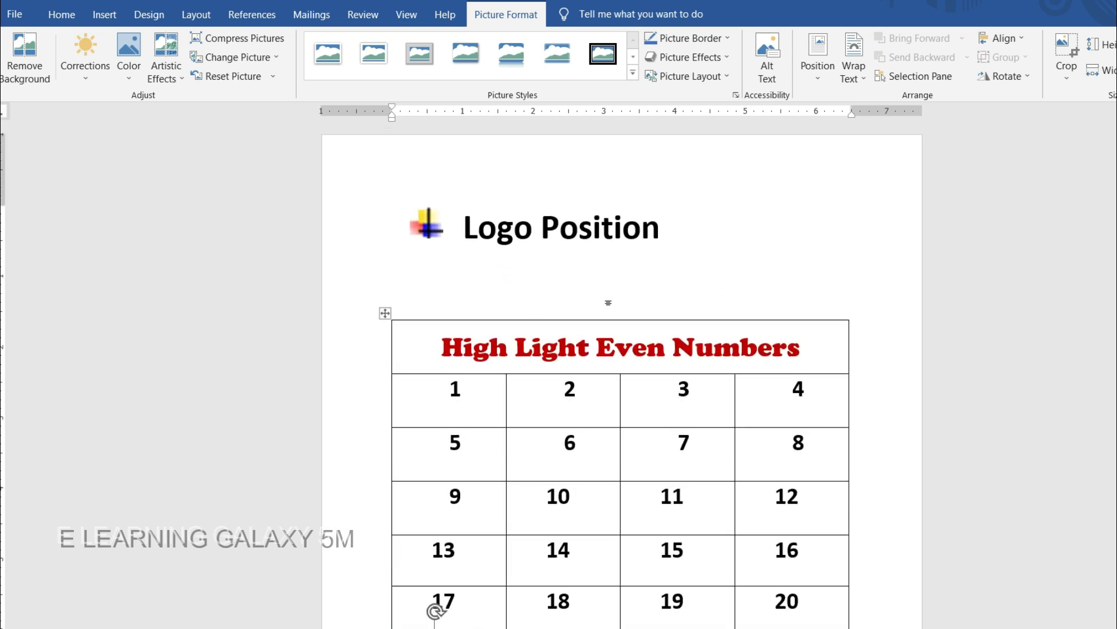
pyautogui.scroll(-5, 609, 303)
pyautogui.moveTo(424, 400); pyautogui.dragTo(715, 335)
pyautogui.moveTo(797, 424); pyautogui.dragTo(793, 423)
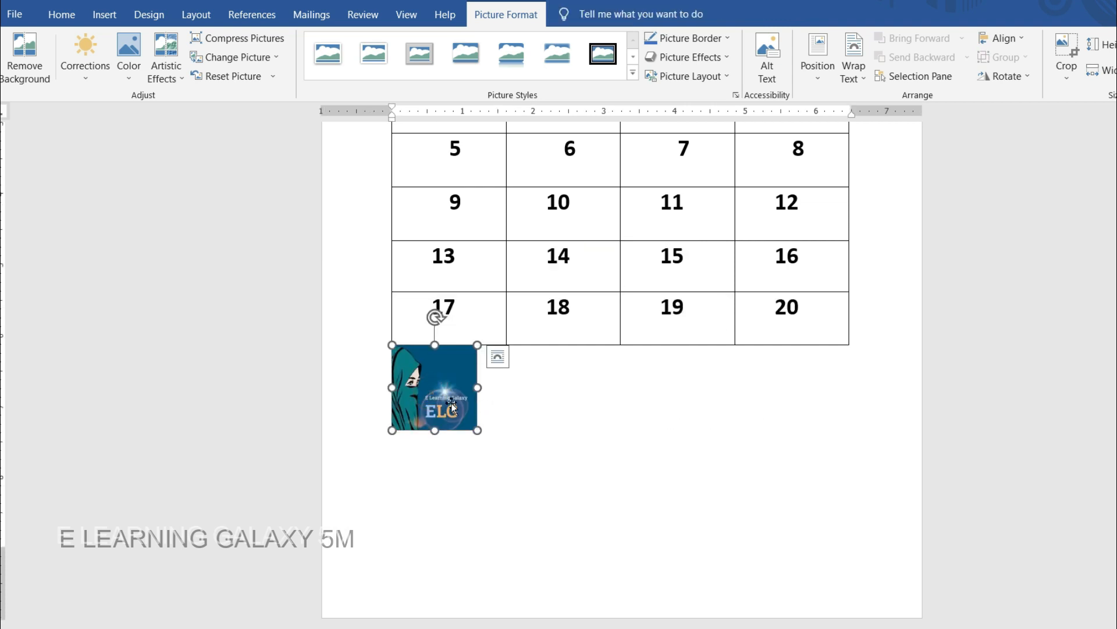
pyautogui.scroll(5, 466, 400)
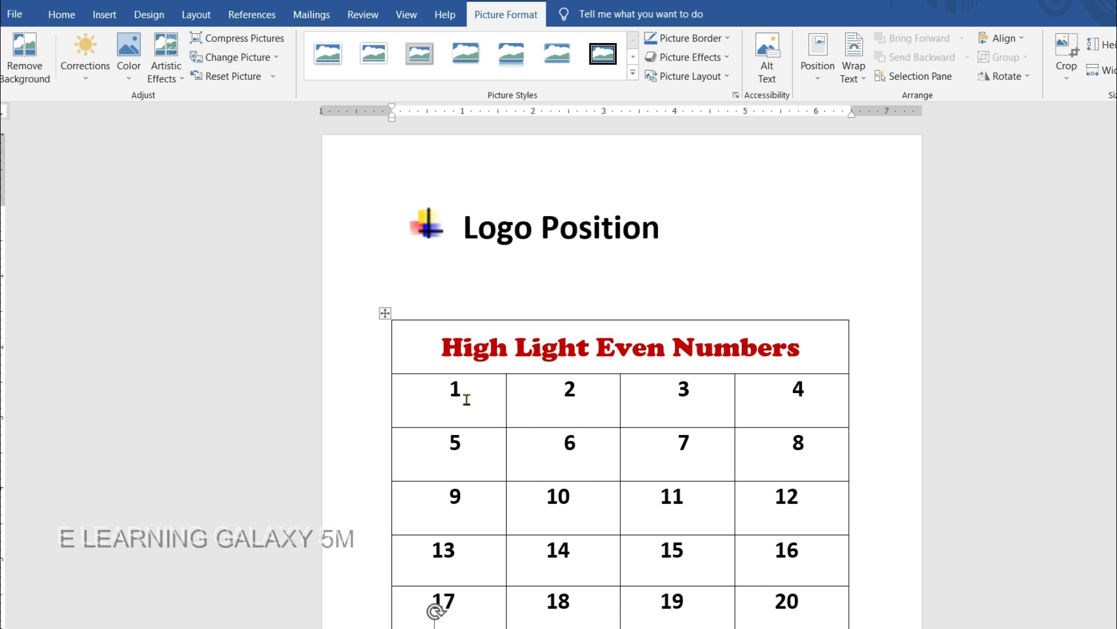
pyautogui.scroll(-5, 464, 408)
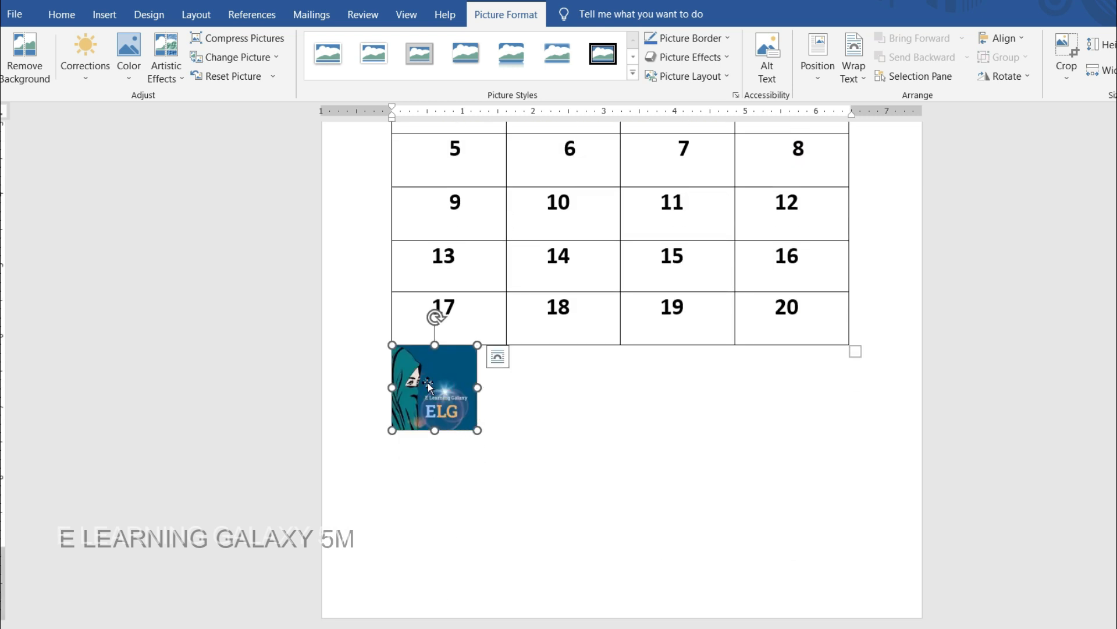
# - Position the logo in the top center with square text wrapping and shift it down to just above the table
pyautogui.click(820, 81)
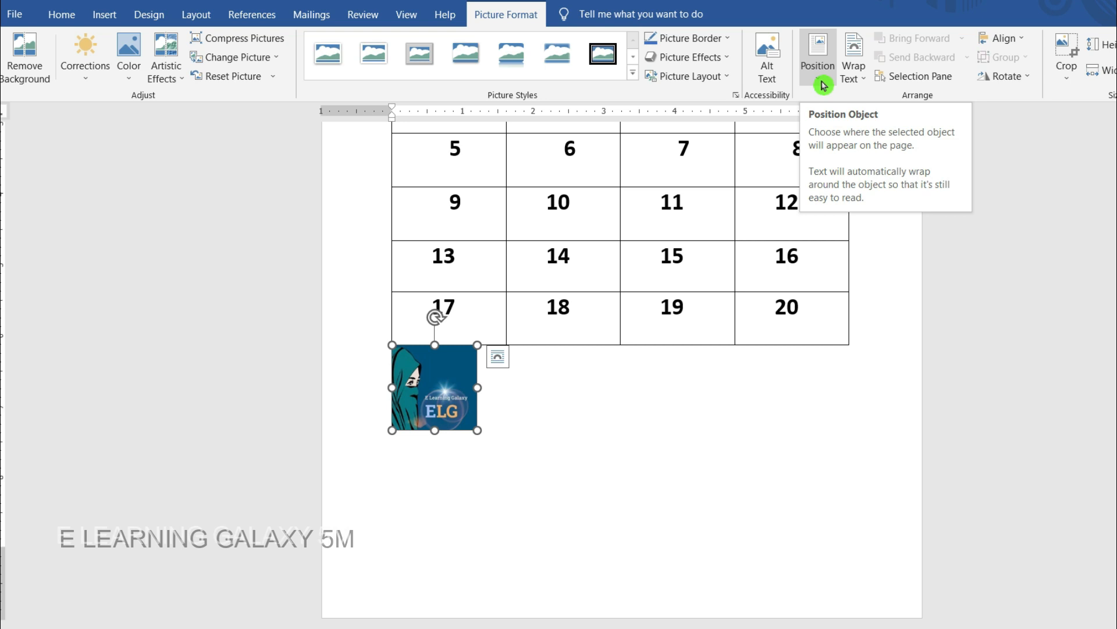
pyautogui.click(823, 85)
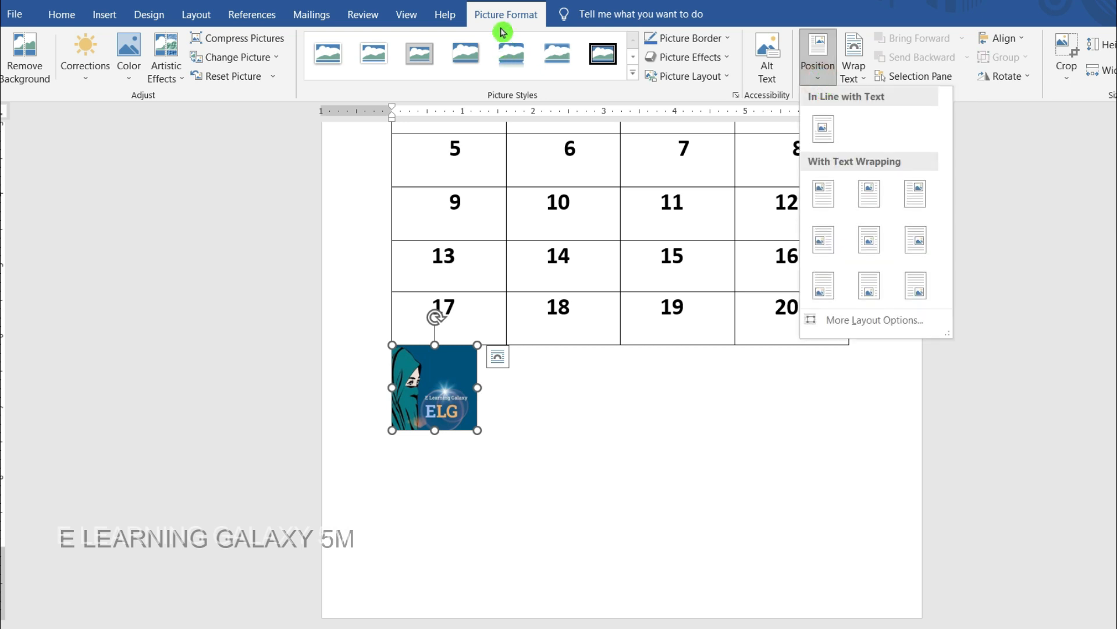
pyautogui.click(825, 132)
pyautogui.click(816, 74)
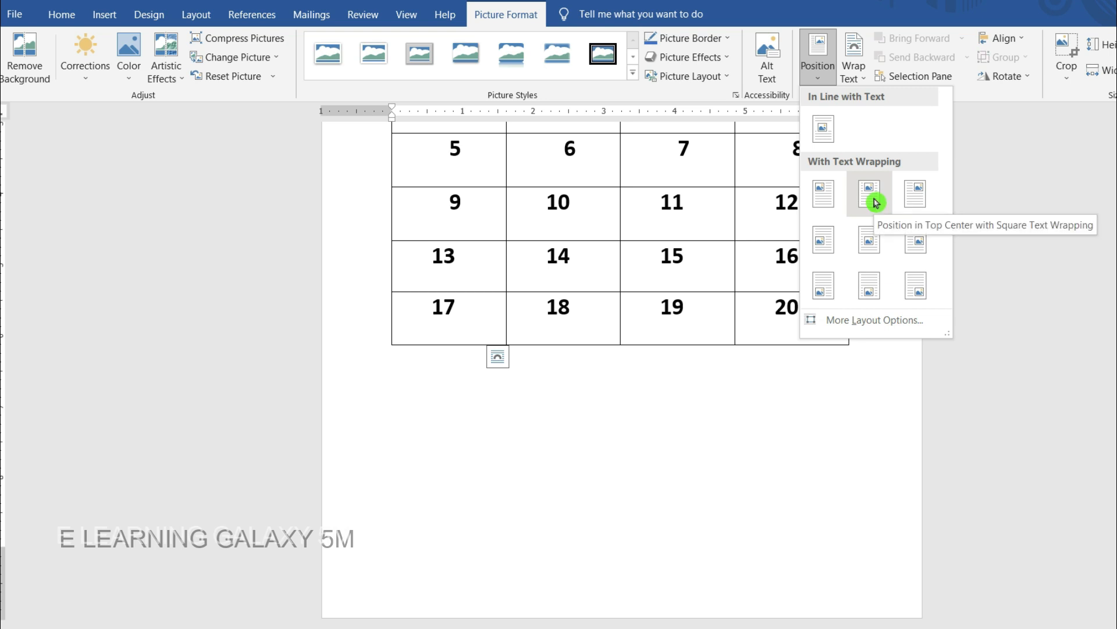
pyautogui.click(876, 202)
pyautogui.scroll(5, 709, 273)
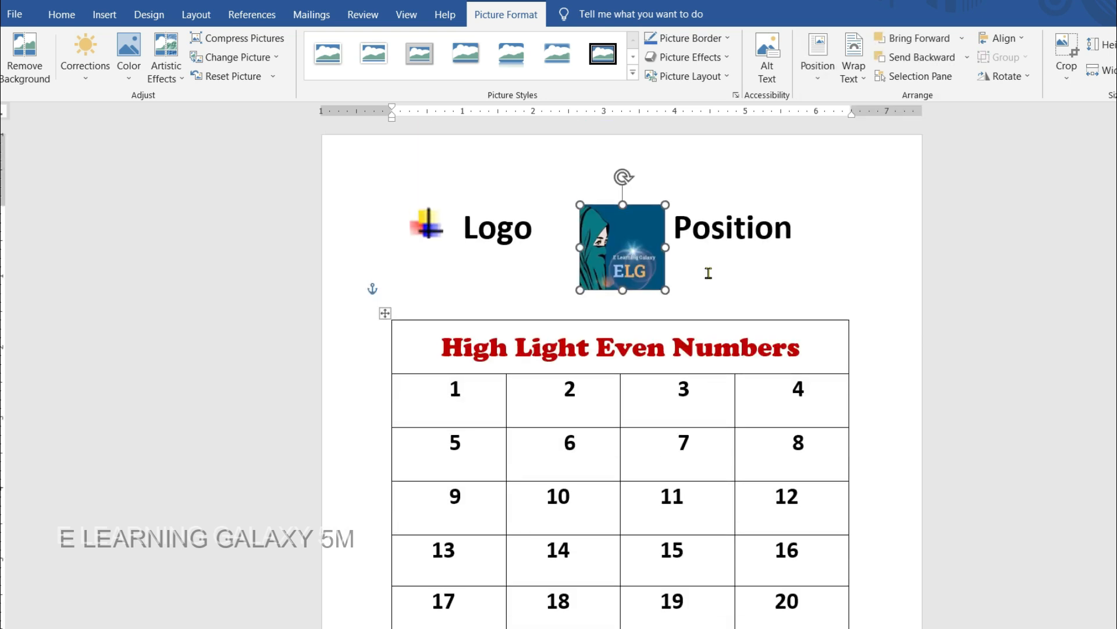
pyautogui.click(423, 187)
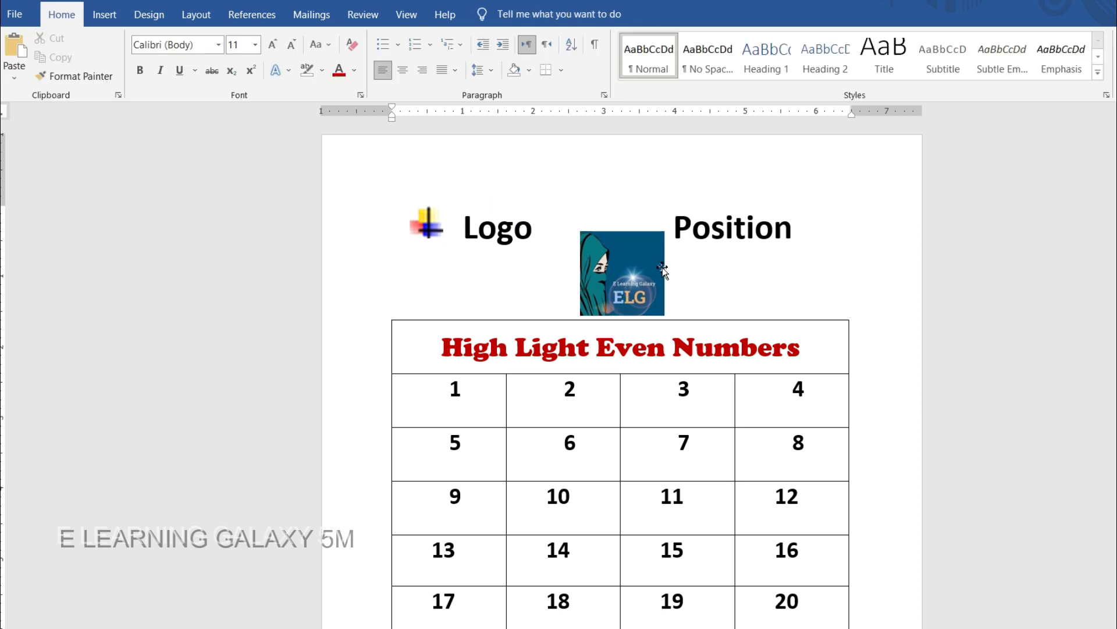
# - Create a new blank document and insert the ELG5M logo picture from the device's Pictures folder
pyautogui.click(25, 13)
pyautogui.click(213, 155)
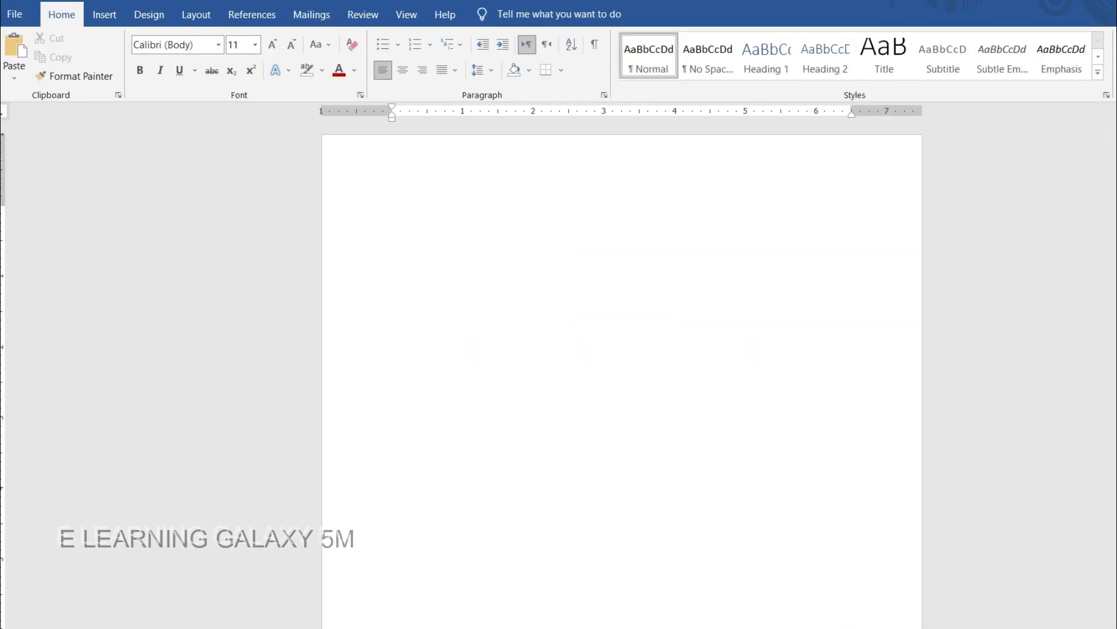
pyautogui.click(106, 14)
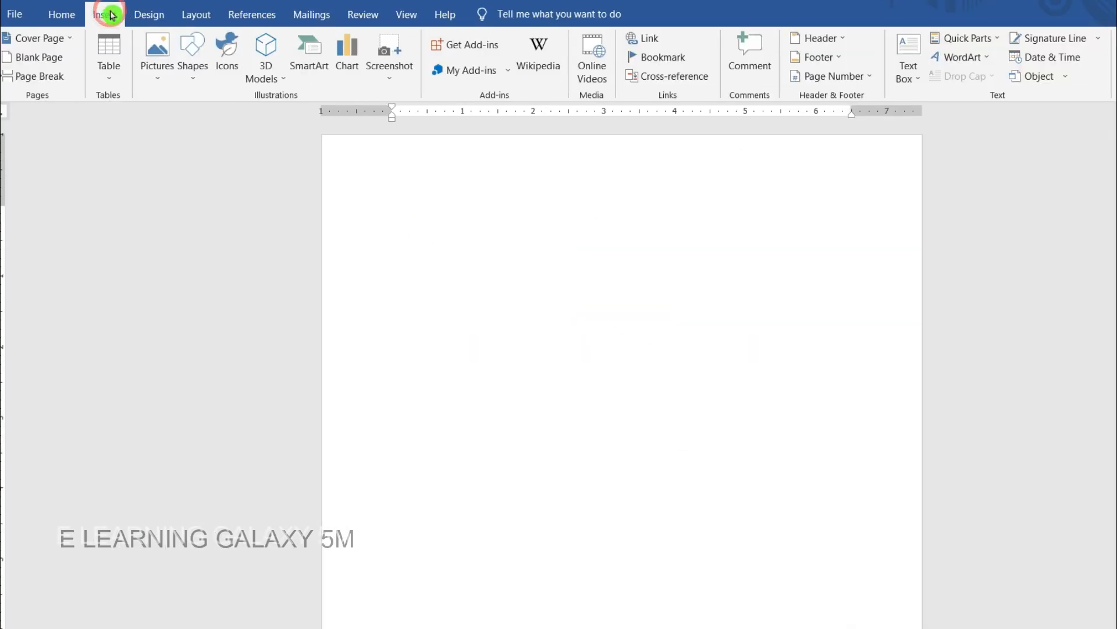
pyautogui.click(170, 80)
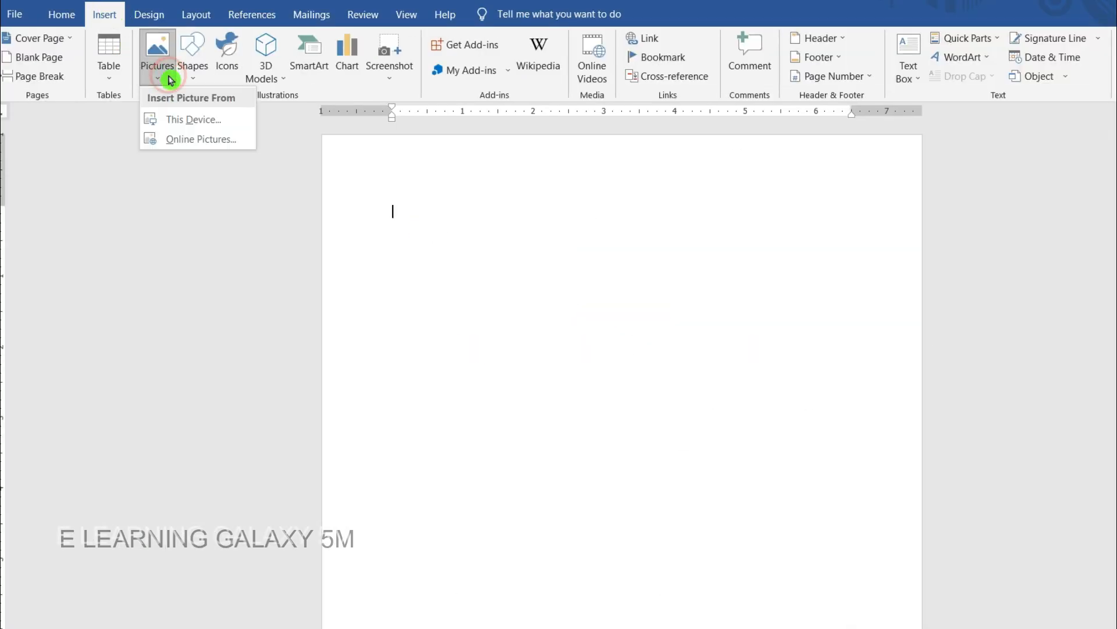
pyautogui.click(183, 121)
pyautogui.scroll(-10, 534, 336)
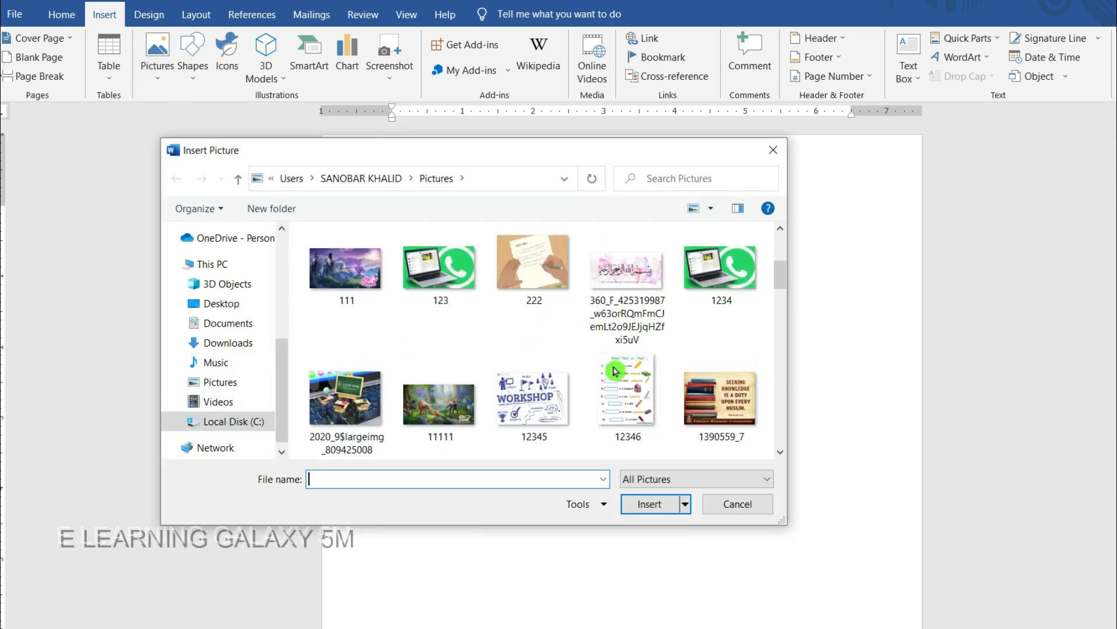
pyautogui.click(627, 256)
pyautogui.click(664, 492)
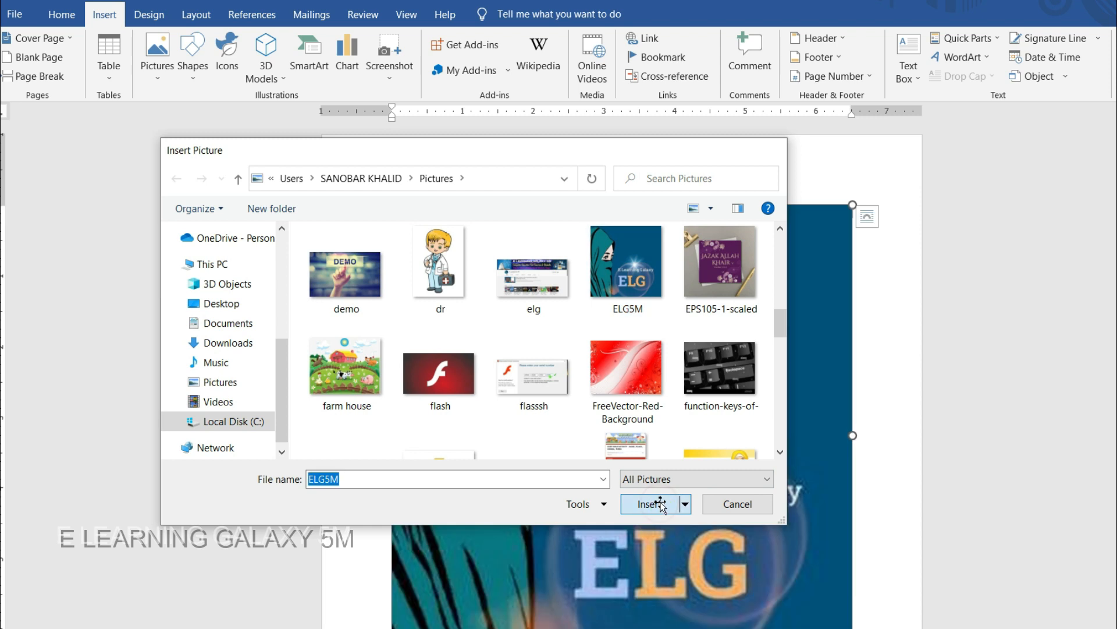
# - Shrink the inserted logo proportionally to about 1.1 inches wide and leave it selected
pyautogui.moveTo(852, 207); pyautogui.dragTo(451, 587)
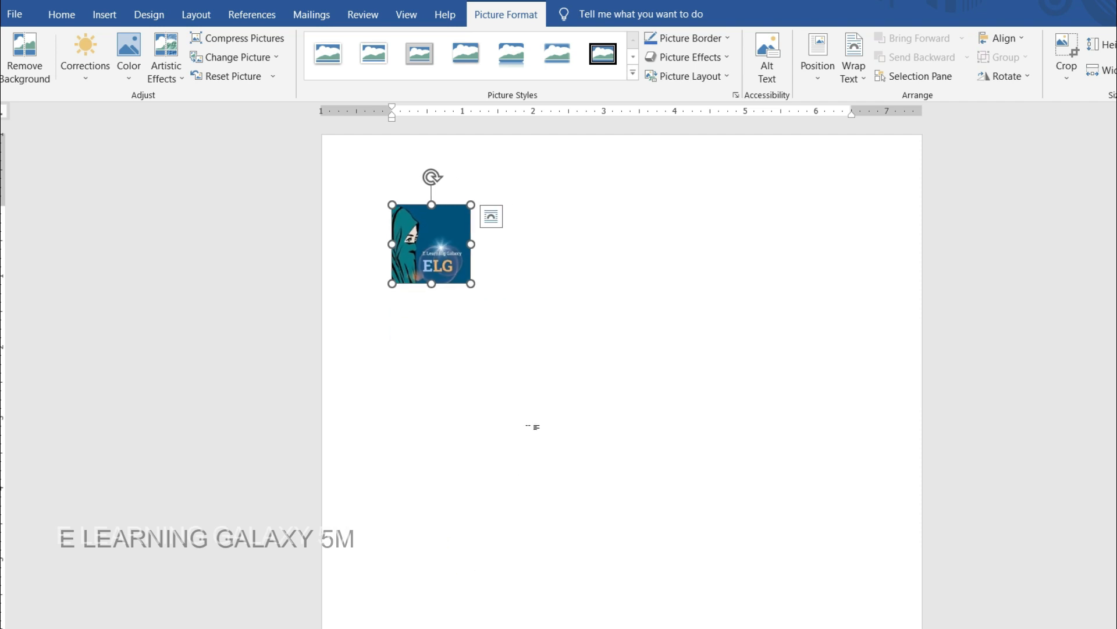
pyautogui.click(530, 428)
pyautogui.click(432, 265)
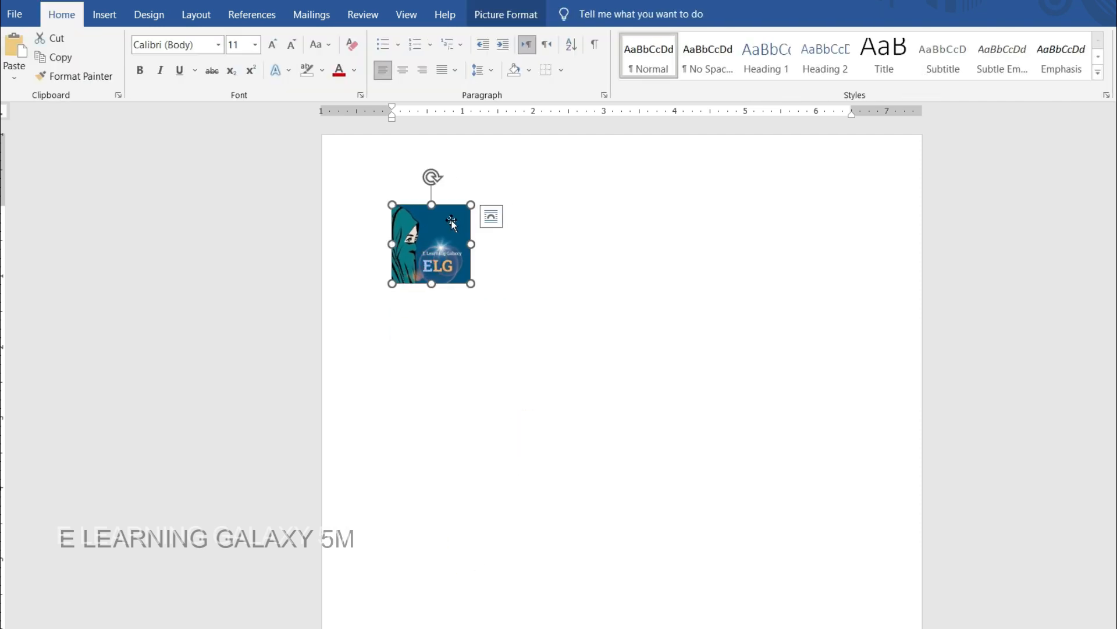
# - Position the logo in the top left of the page with square text wrapping and deselect it
pyautogui.moveTo(449, 222); pyautogui.dragTo(502, 224)
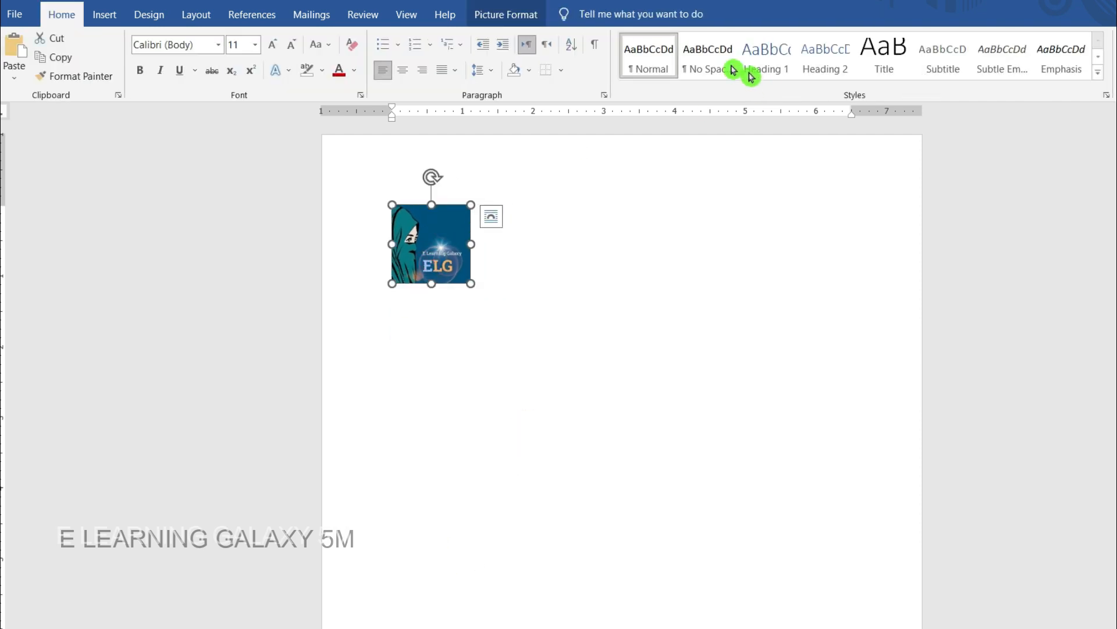
pyautogui.click(507, 14)
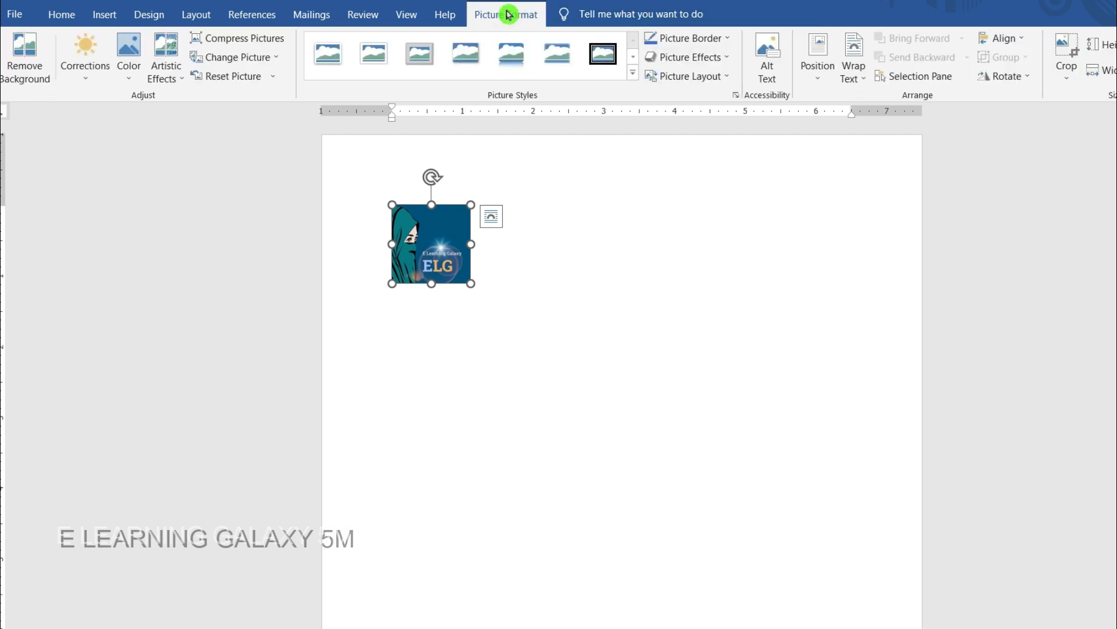
pyautogui.click(824, 79)
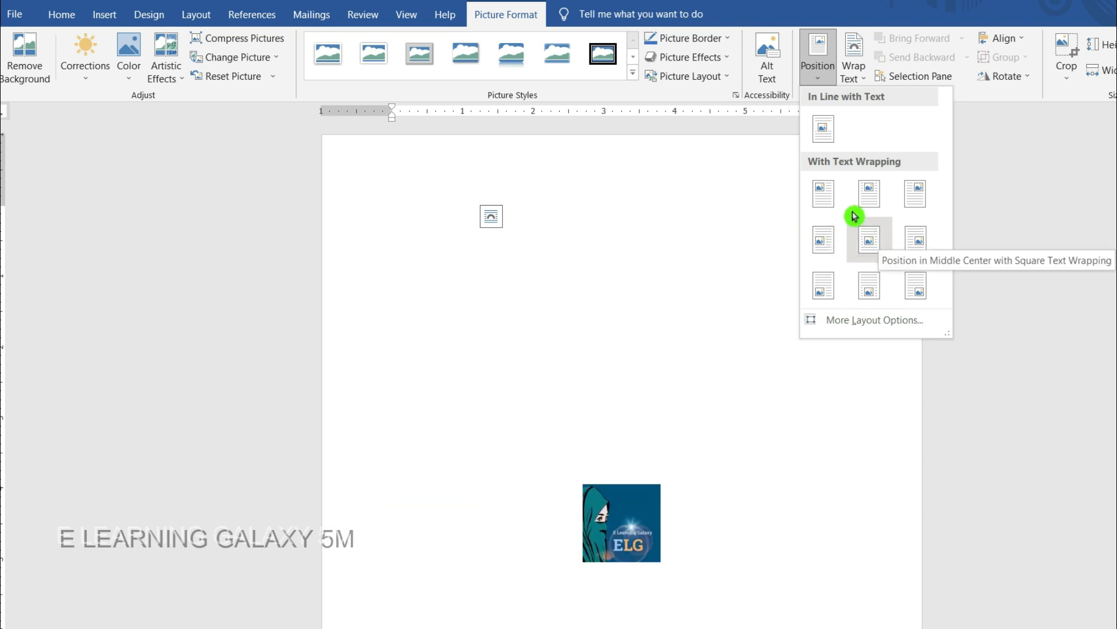
pyautogui.click(823, 208)
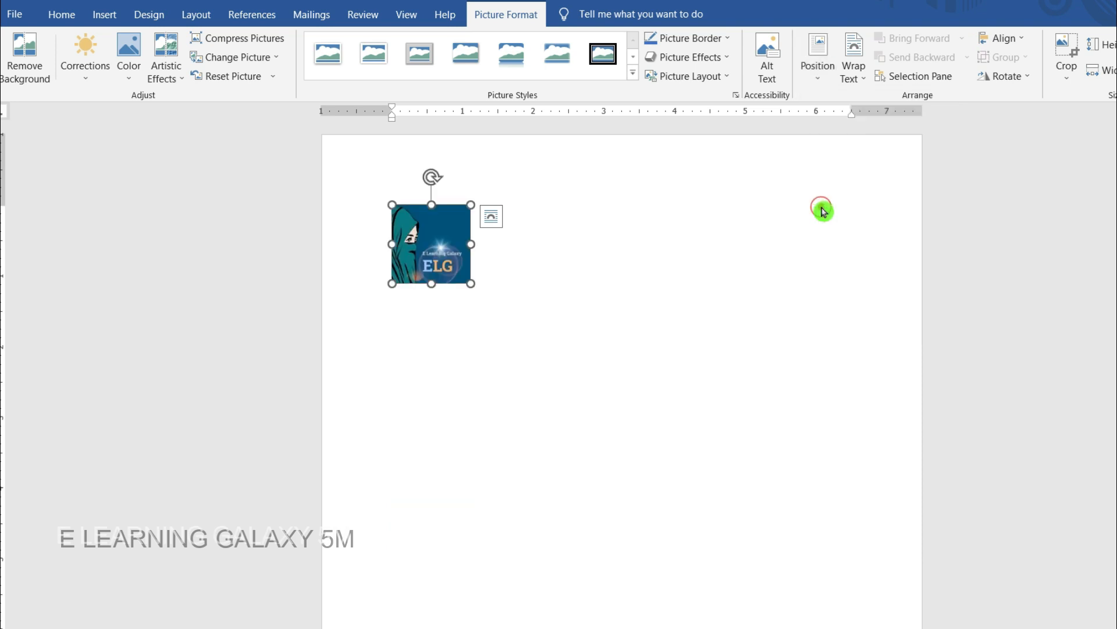
pyautogui.click(624, 358)
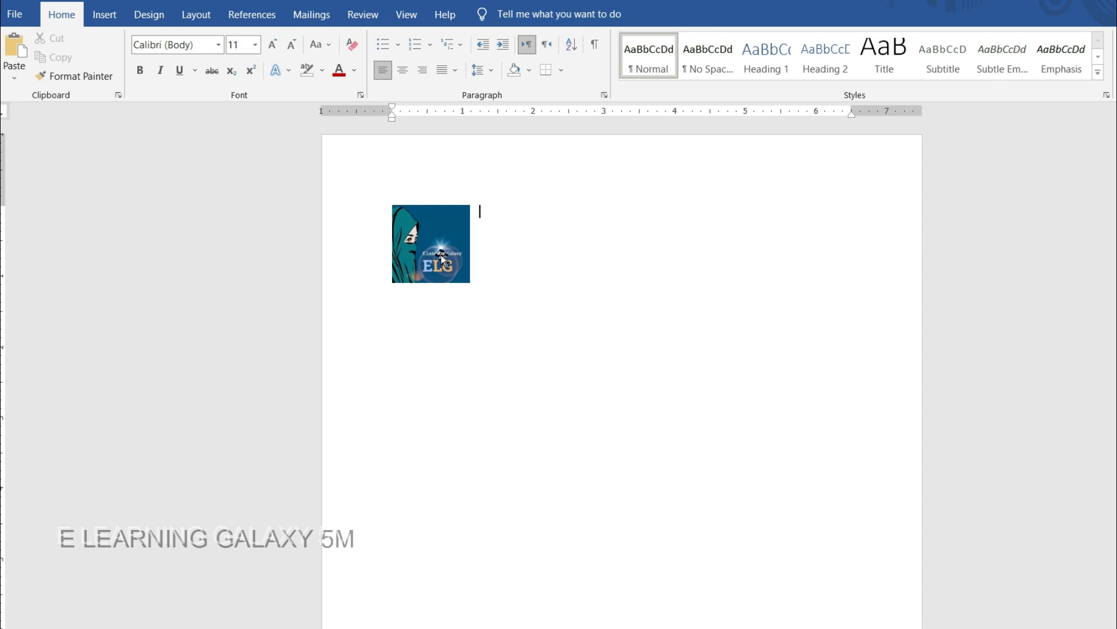
# - Move the logo about 0.8 inch right and 1 inch down, and apply the black-framed beveled oval picture style
pyautogui.moveTo(440, 250); pyautogui.dragTo(498, 332)
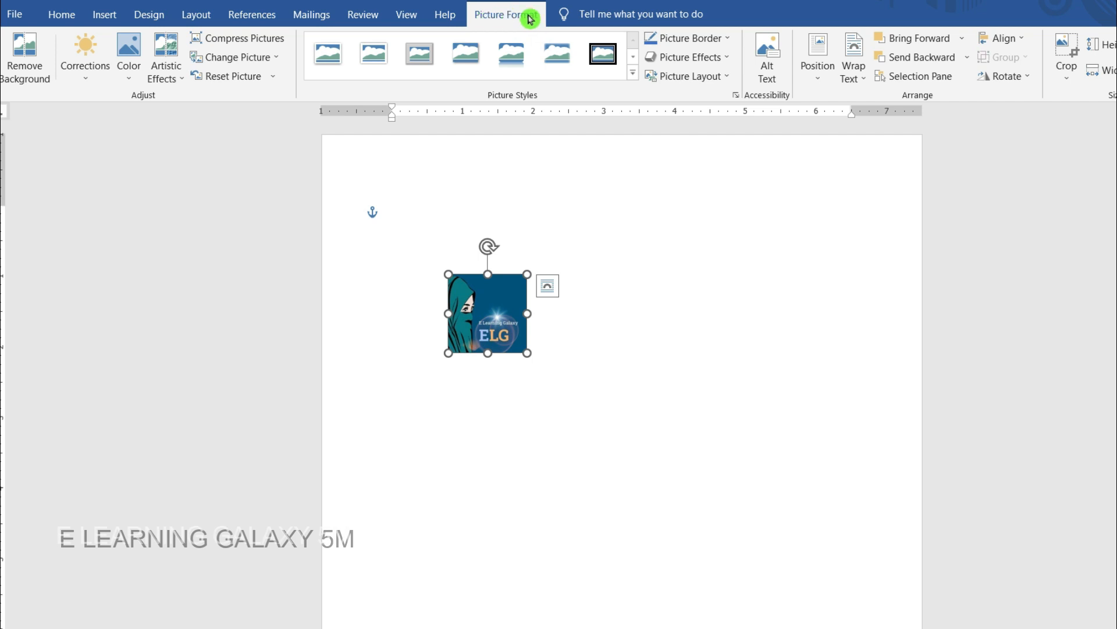
pyautogui.click(634, 78)
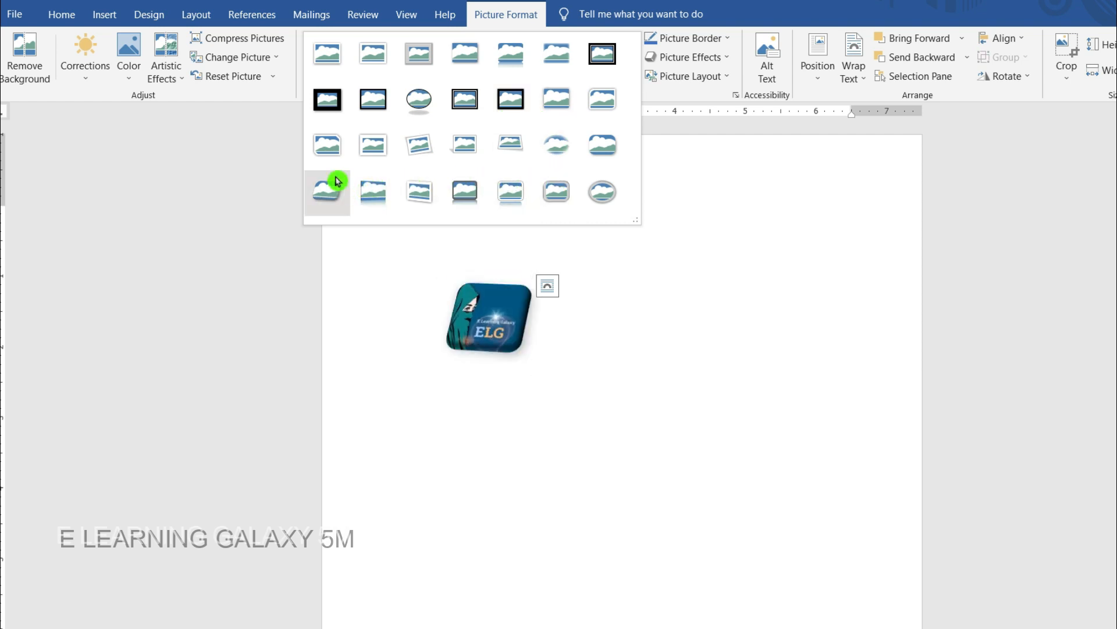
pyautogui.click(420, 101)
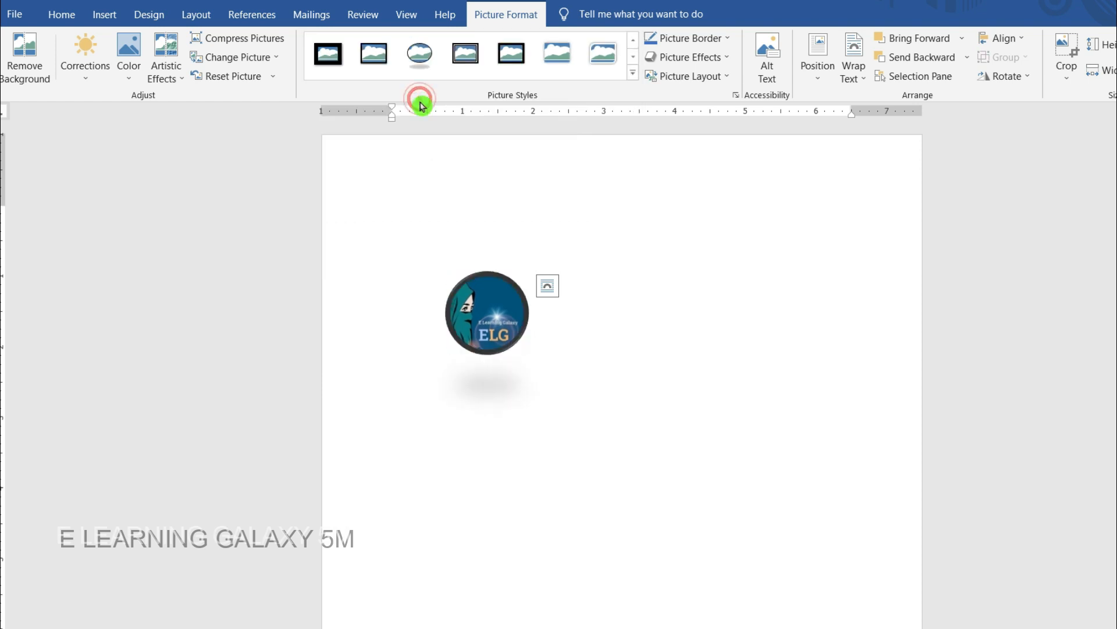
pyautogui.click(698, 58)
pyautogui.moveTo(688, 166)
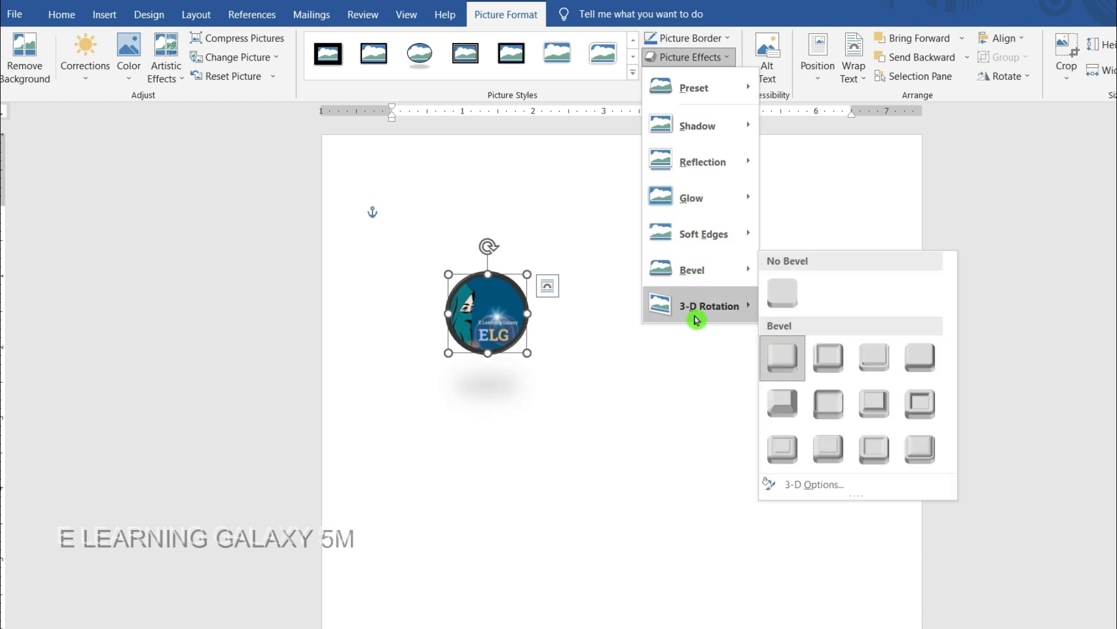
pyautogui.moveTo(696, 311)
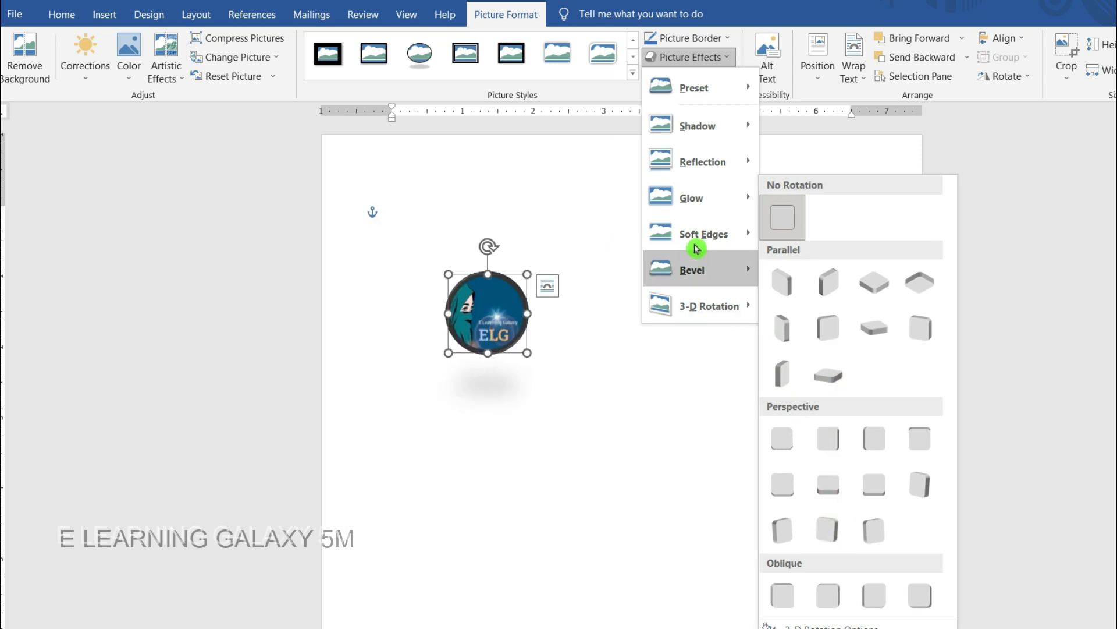
pyautogui.moveTo(706, 129)
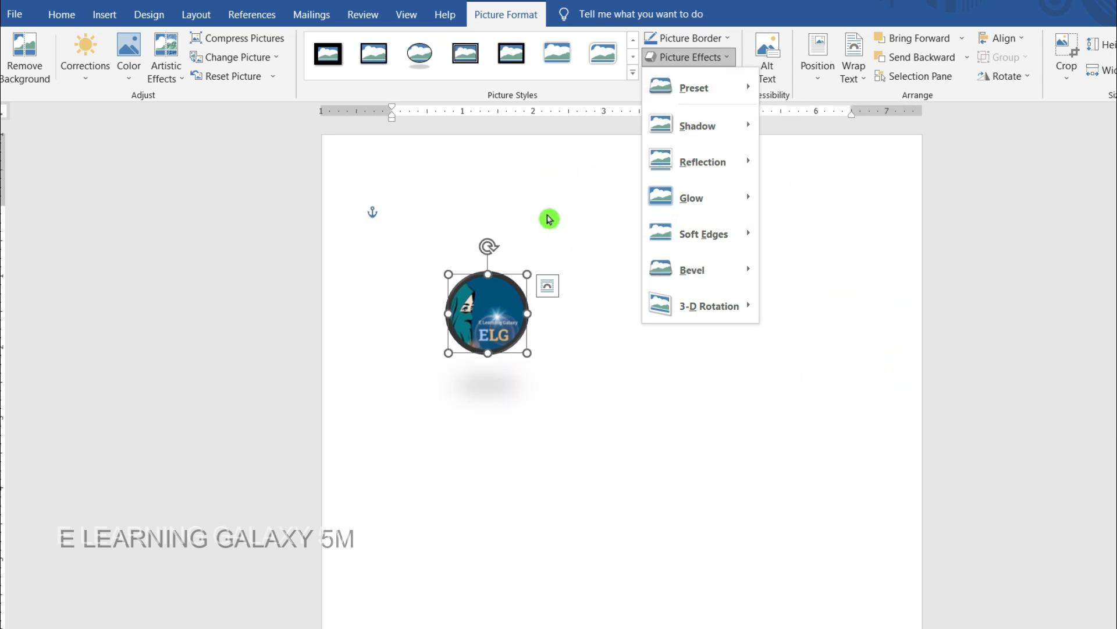
pyautogui.click(547, 213)
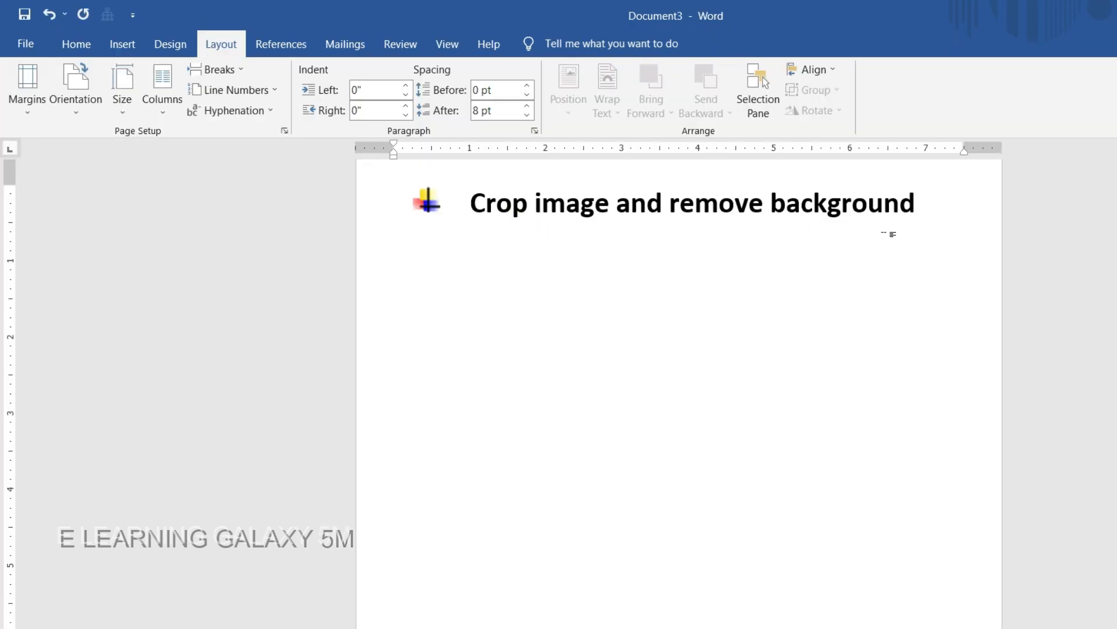
# - Open the online picture library for insertion below the heading and show its Flower category
pyautogui.click(121, 44)
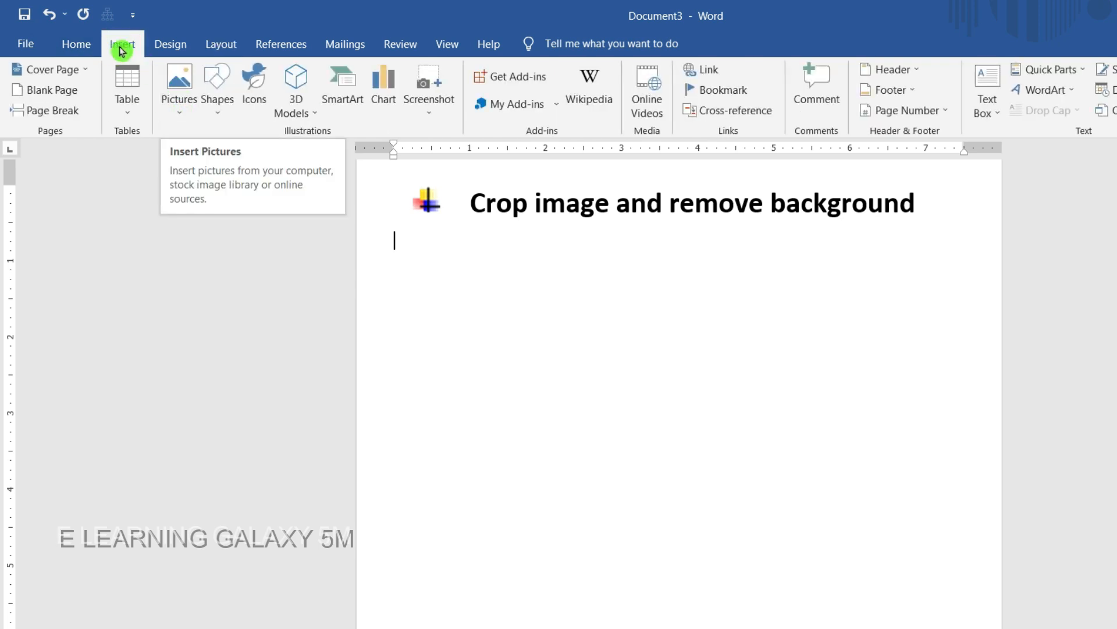
pyautogui.click(174, 113)
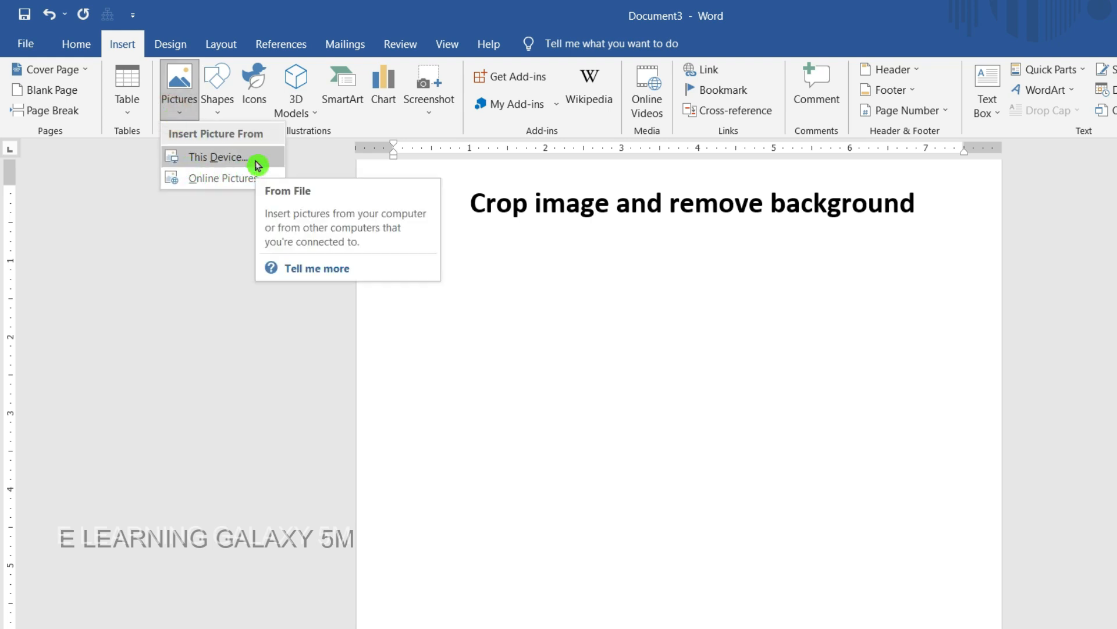
pyautogui.click(203, 179)
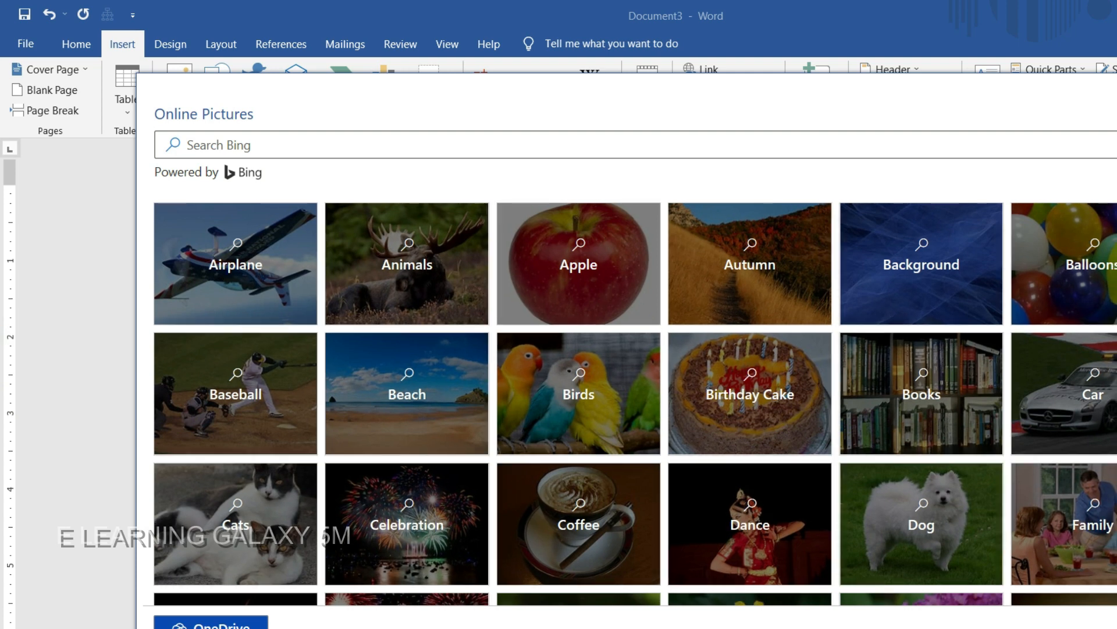
pyautogui.scroll(-10, 922, 402)
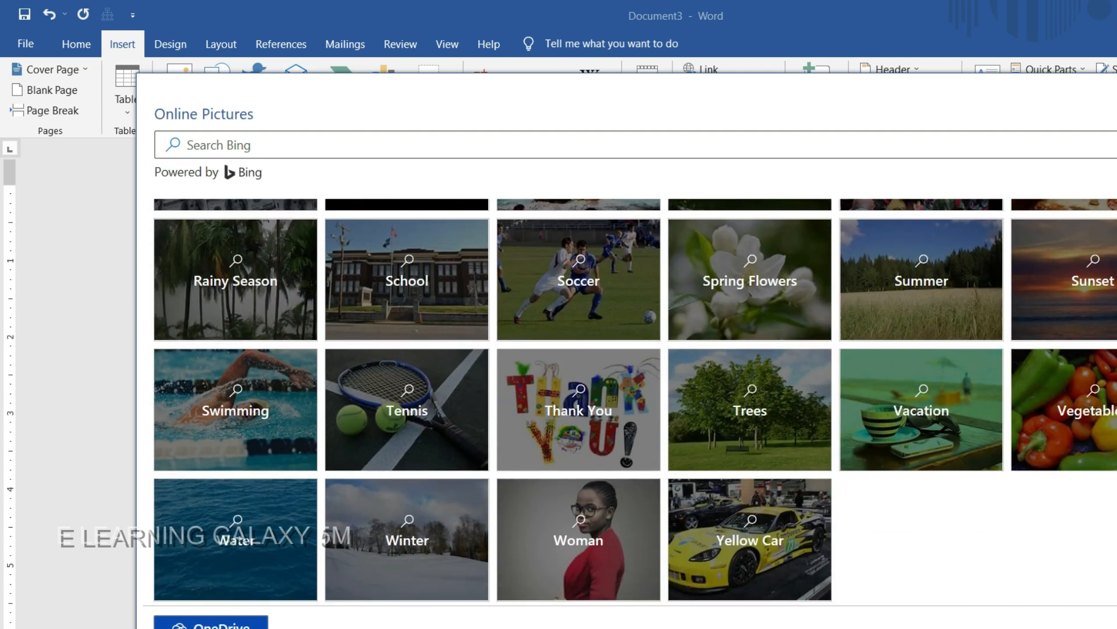
pyautogui.scroll(6, 922, 407)
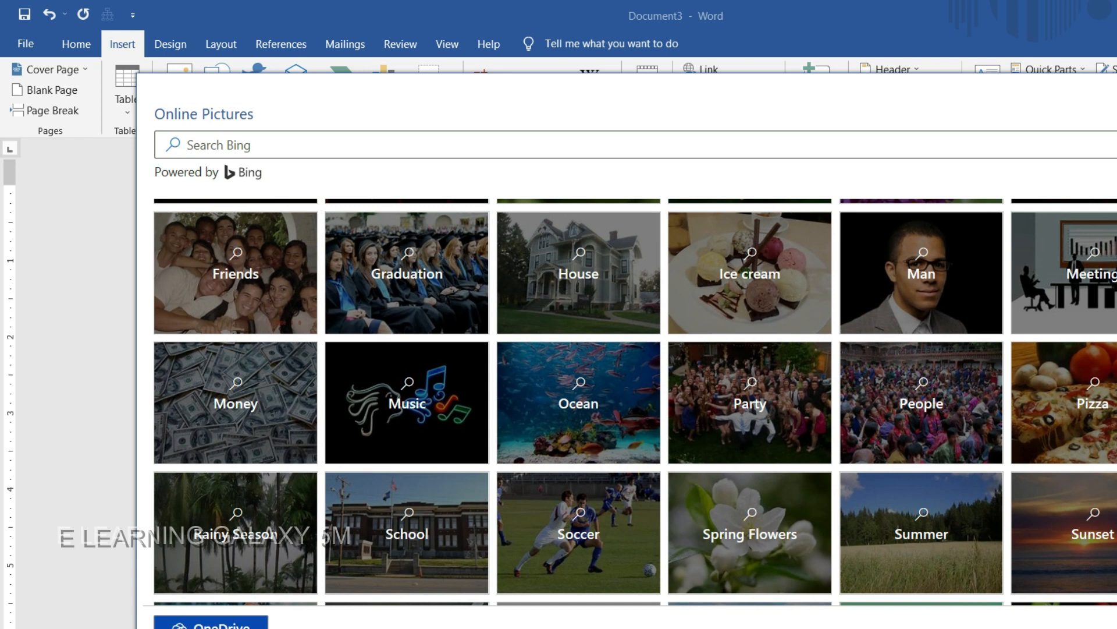
pyautogui.scroll(3, 922, 402)
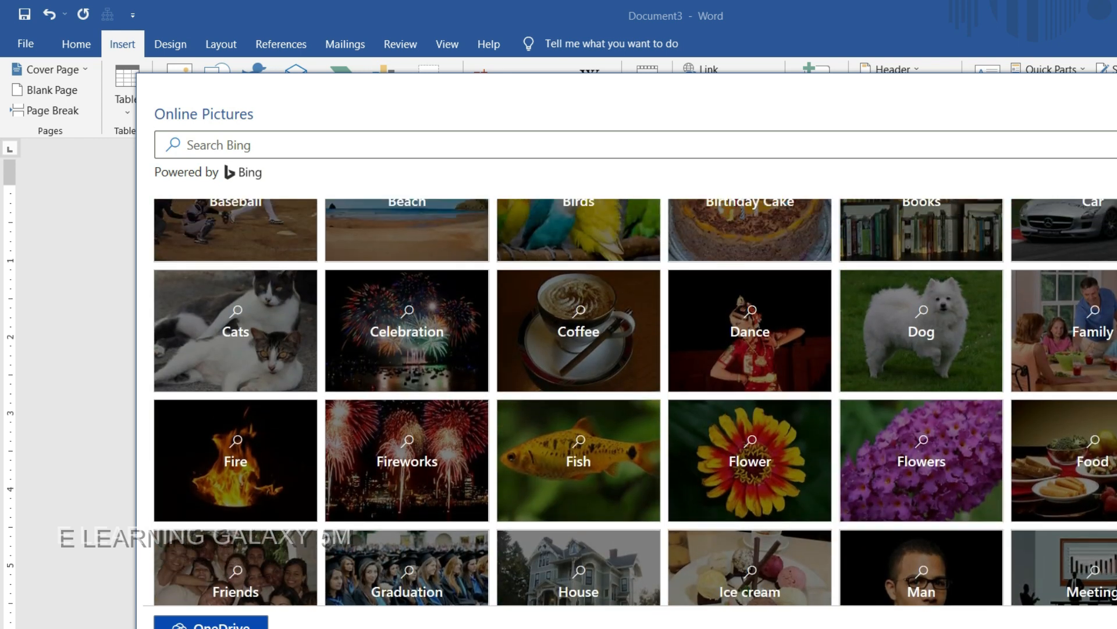
pyautogui.click(745, 469)
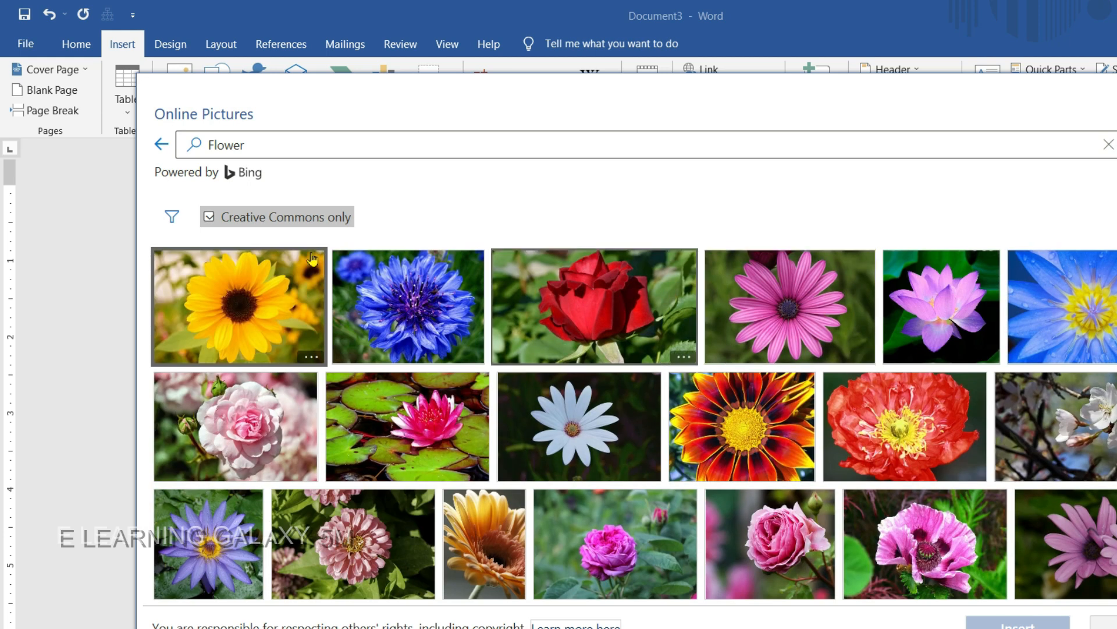
# - Insert the pink daisy picture with the blue sky background from the Flower results
pyautogui.scroll(-10, 239, 306)
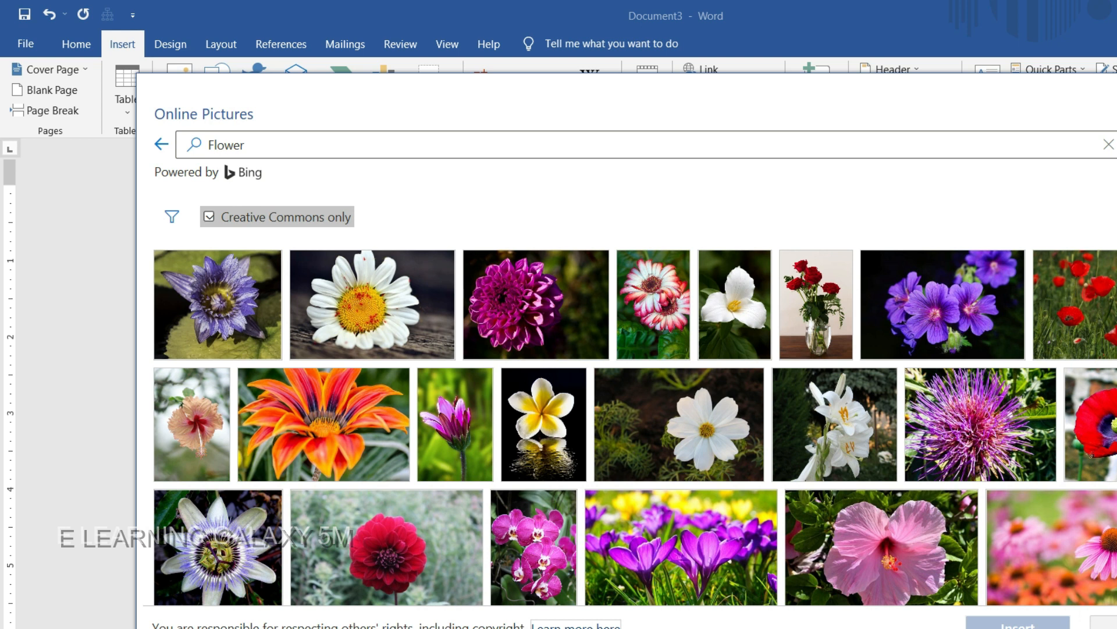
pyautogui.scroll(-15, 675, 390)
pyautogui.scroll(-10, 674, 389)
pyautogui.scroll(-10, 674, 389)
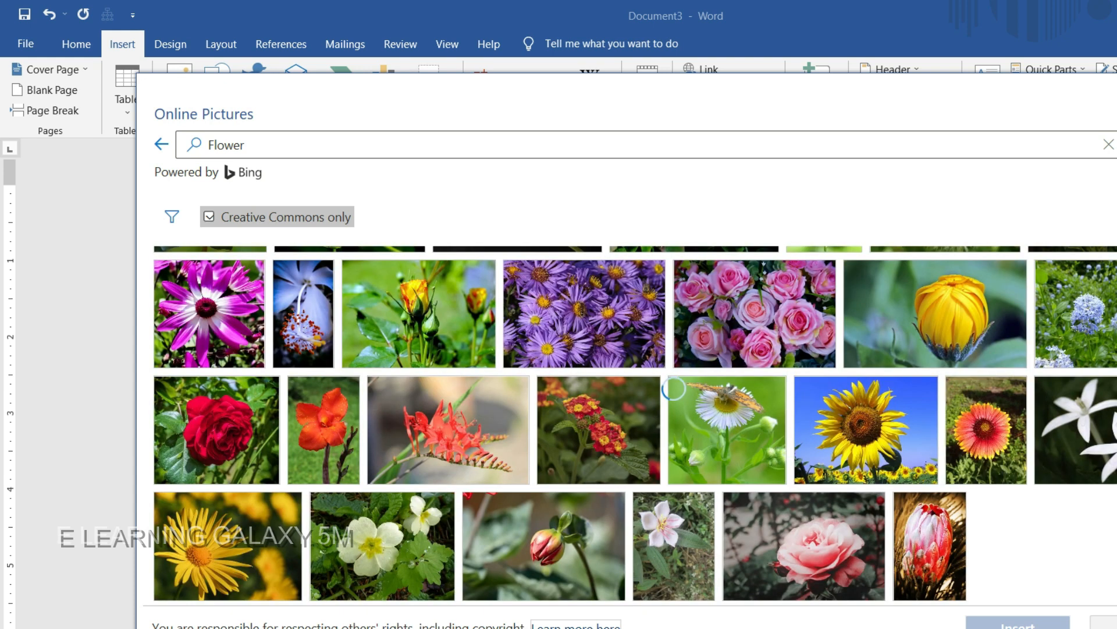
pyautogui.scroll(-5, 673, 388)
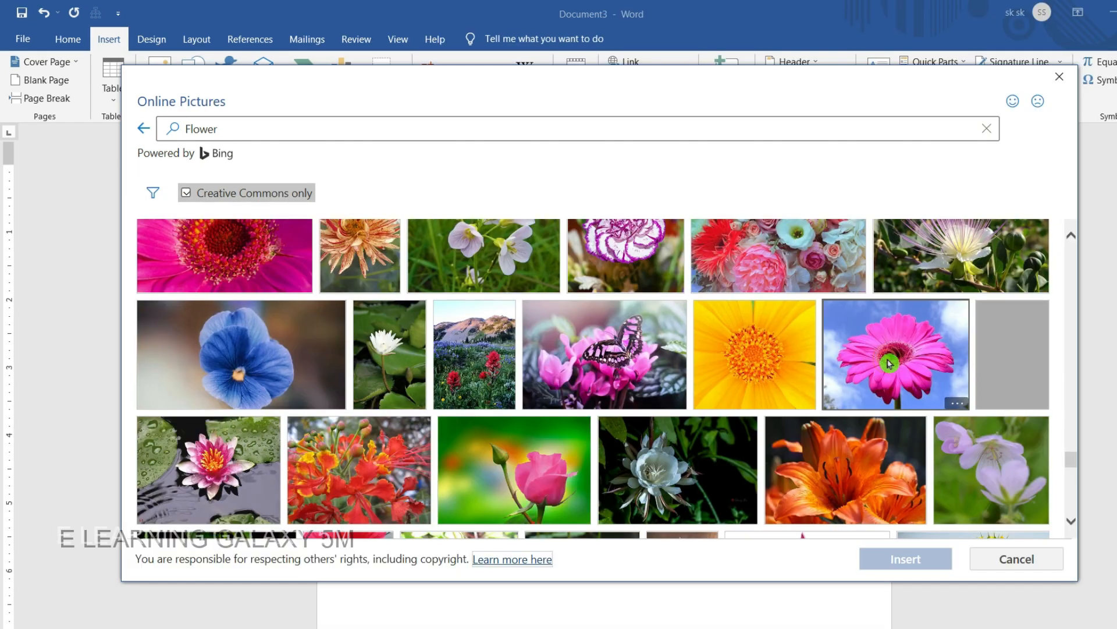
pyautogui.click(888, 362)
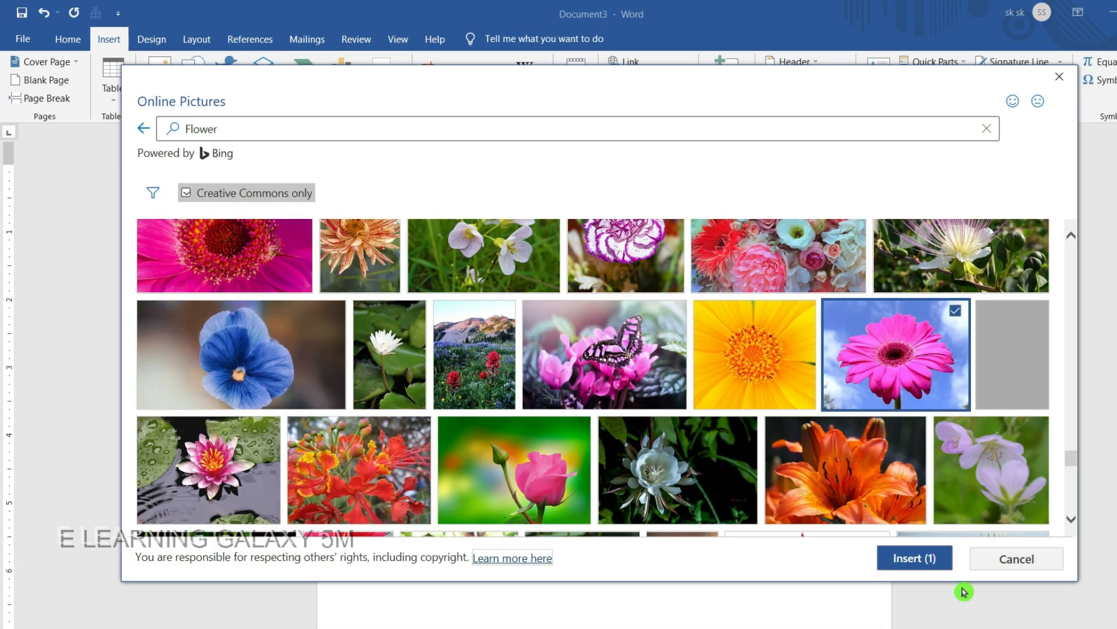
pyautogui.click(912, 567)
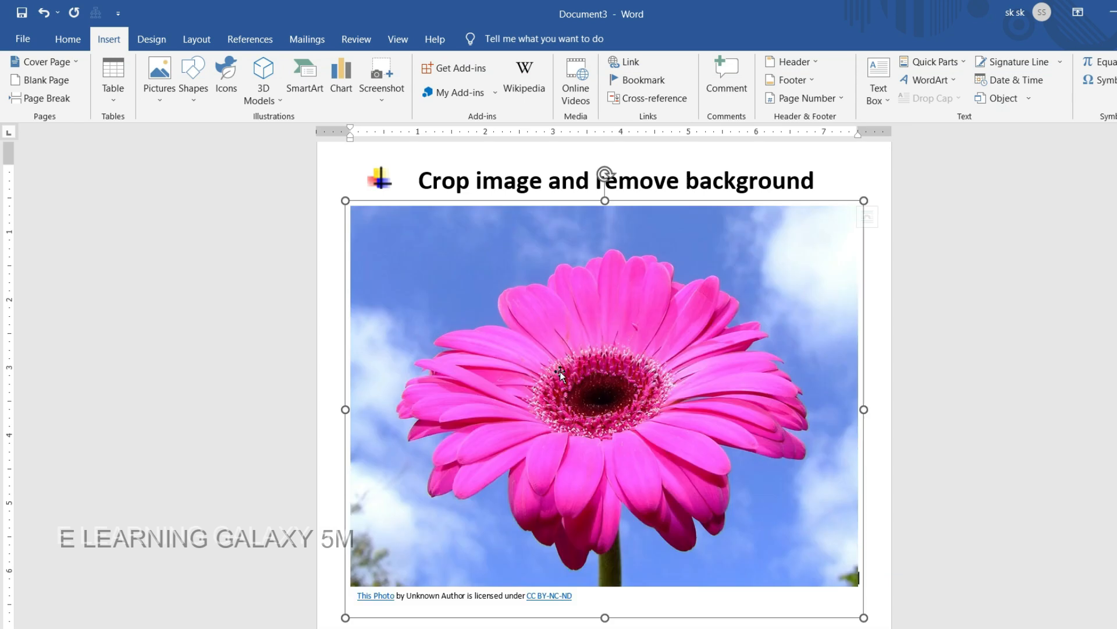
# - Cut the licence attribution text box from beneath the flower picture
pyautogui.click(593, 601)
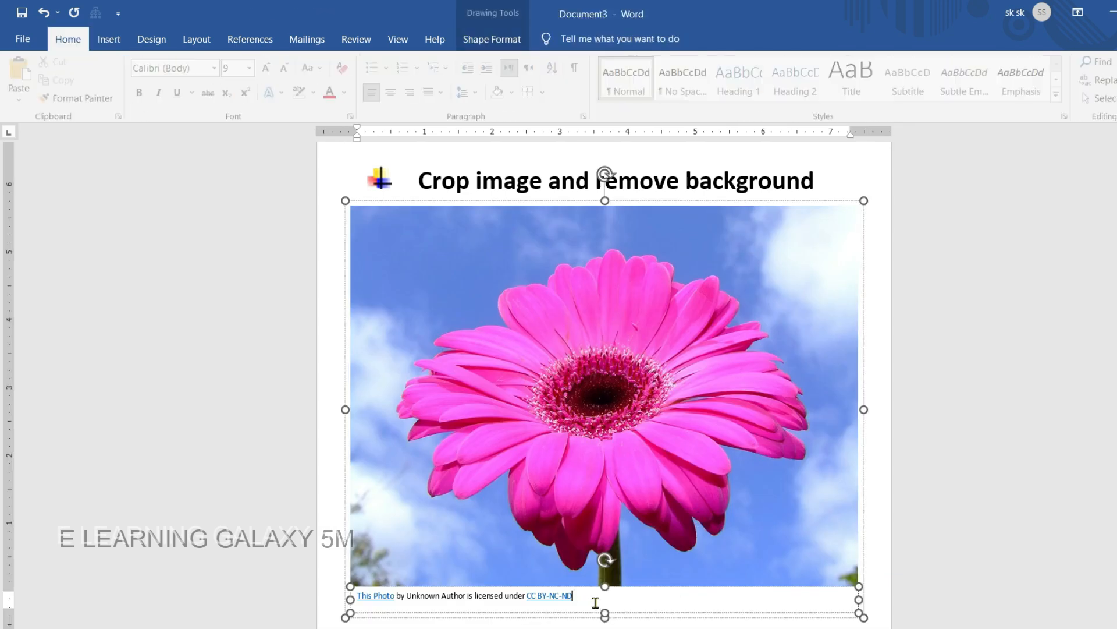
pyautogui.rightClick(554, 590)
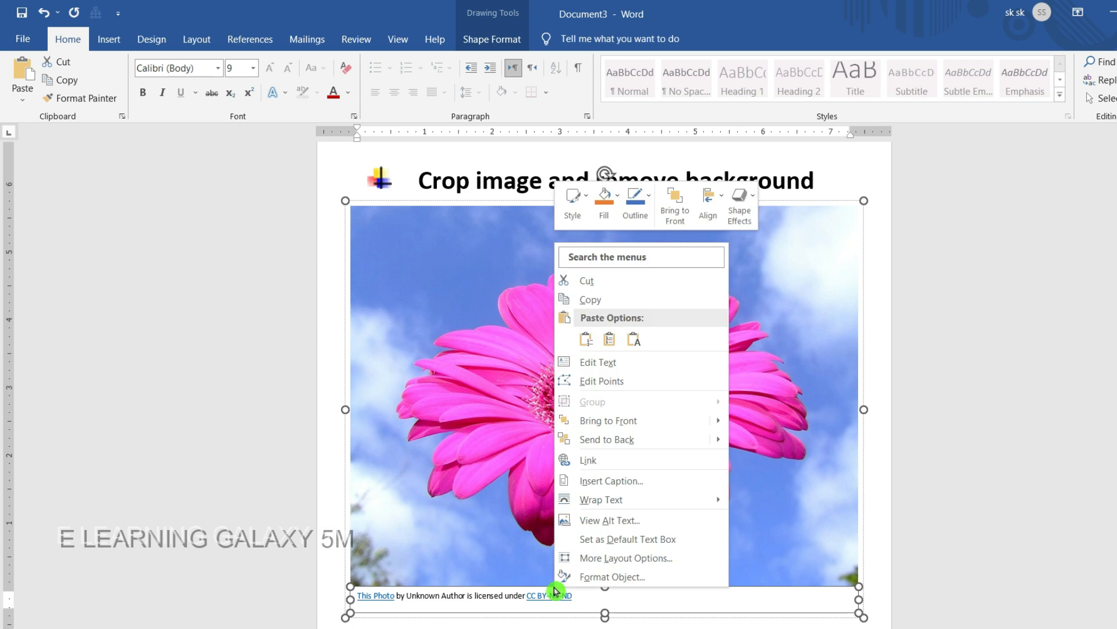
pyautogui.click(605, 281)
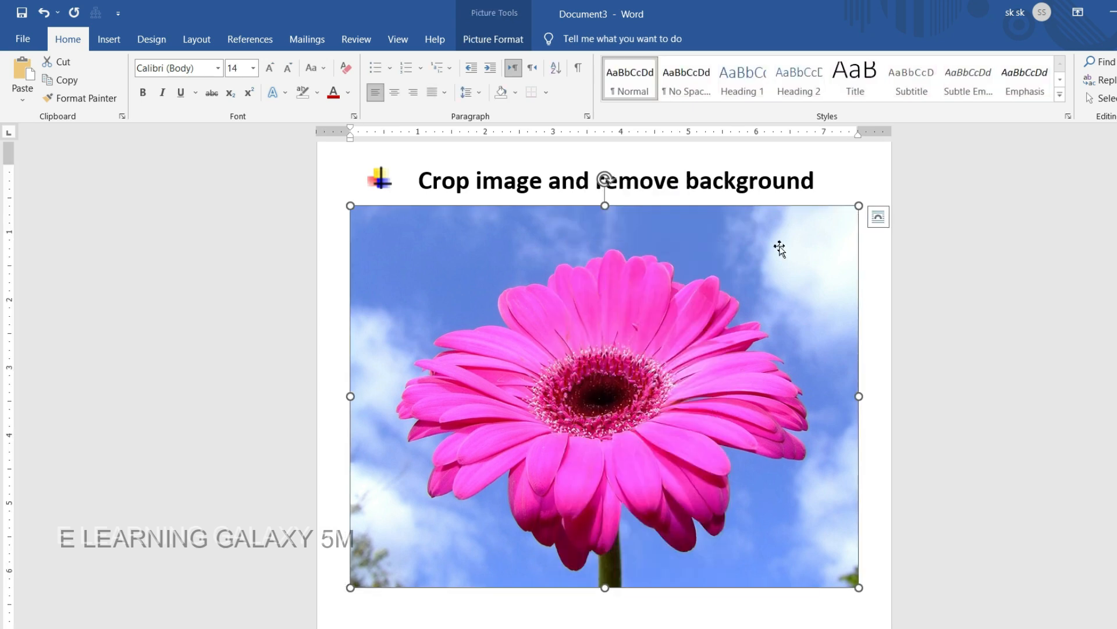
# - Shrink the flower picture proportionally to about 5.8 inches wide and center it horizontally
pyautogui.moveTo(859, 205); pyautogui.dragTo(654, 354)
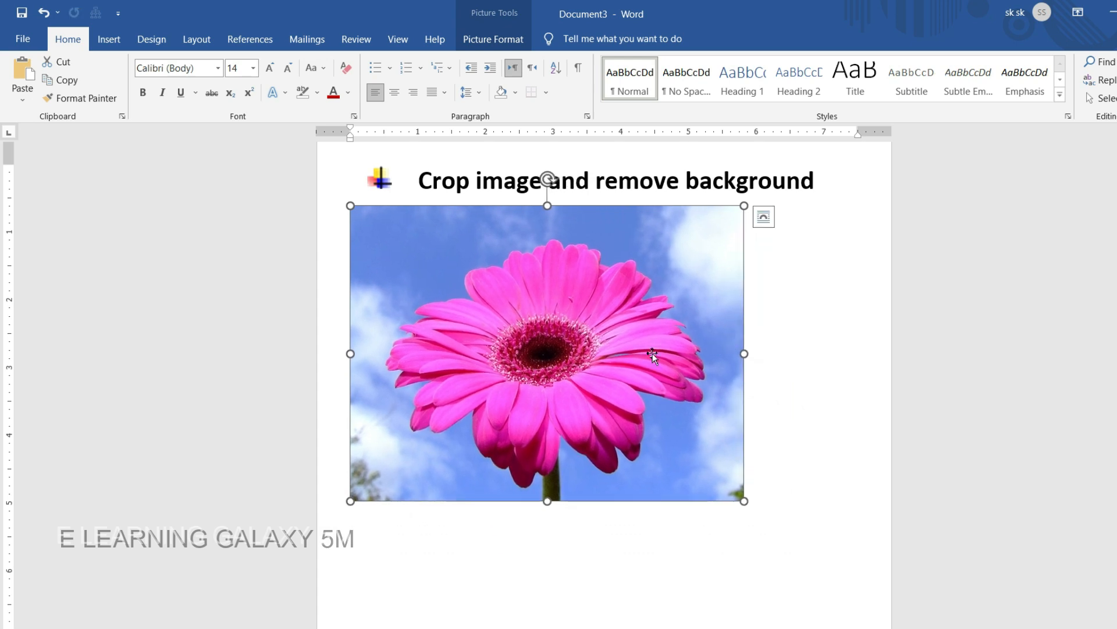
pyautogui.click(394, 92)
# - Apply square text wrapping to the flower picture and move it about 0.8 inch down, leaving space below the heading
pyautogui.click(817, 206)
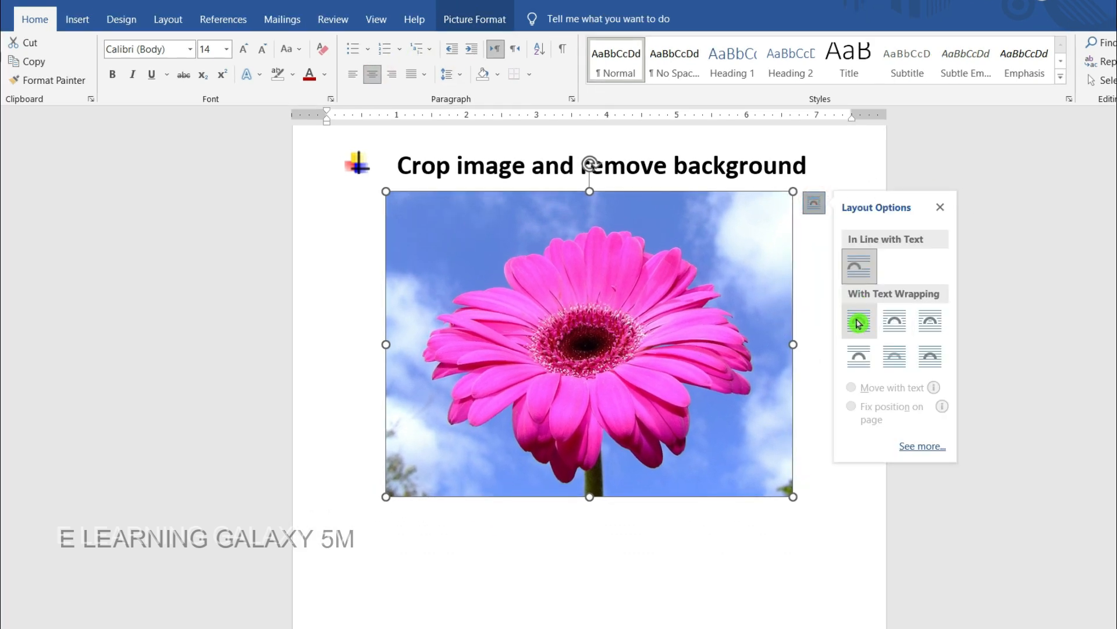
pyautogui.click(859, 320)
pyautogui.moveTo(610, 339); pyautogui.dragTo(608, 375)
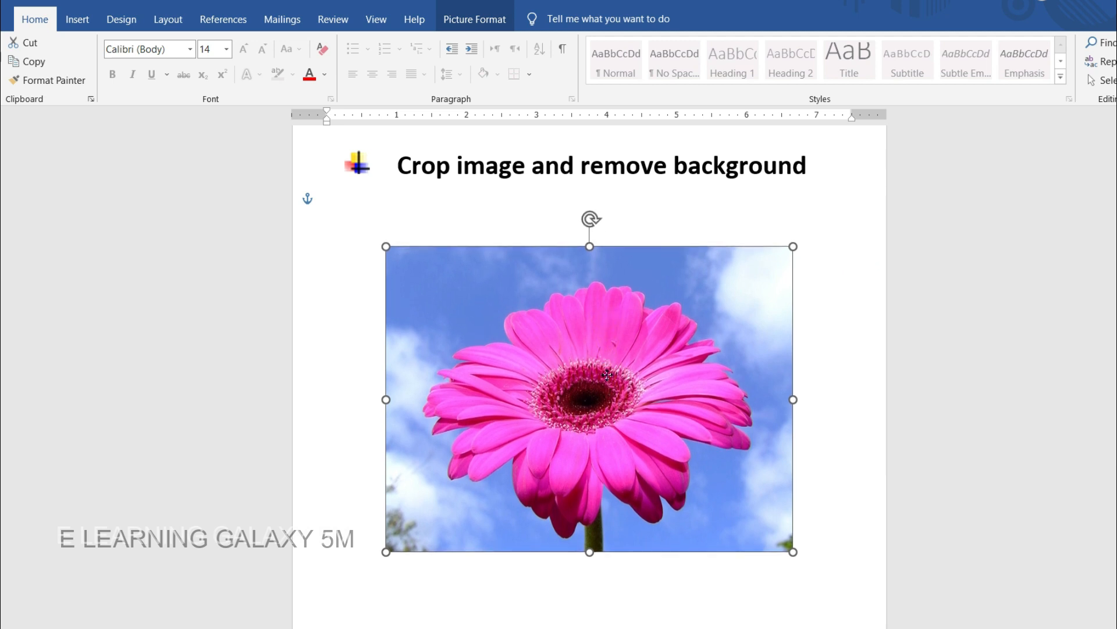
pyautogui.click(824, 348)
# - Crop the flower picture's right, left and upper edges close to the petals, down to about 4.9 by 4 inches
pyautogui.click(533, 411)
pyautogui.click(475, 22)
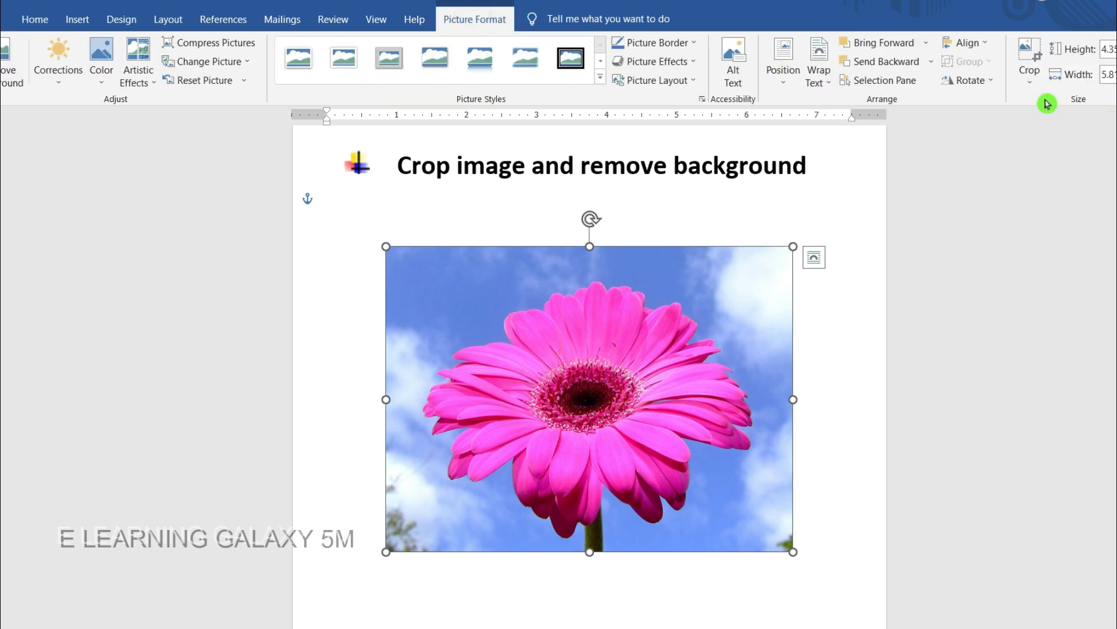
pyautogui.click(1030, 78)
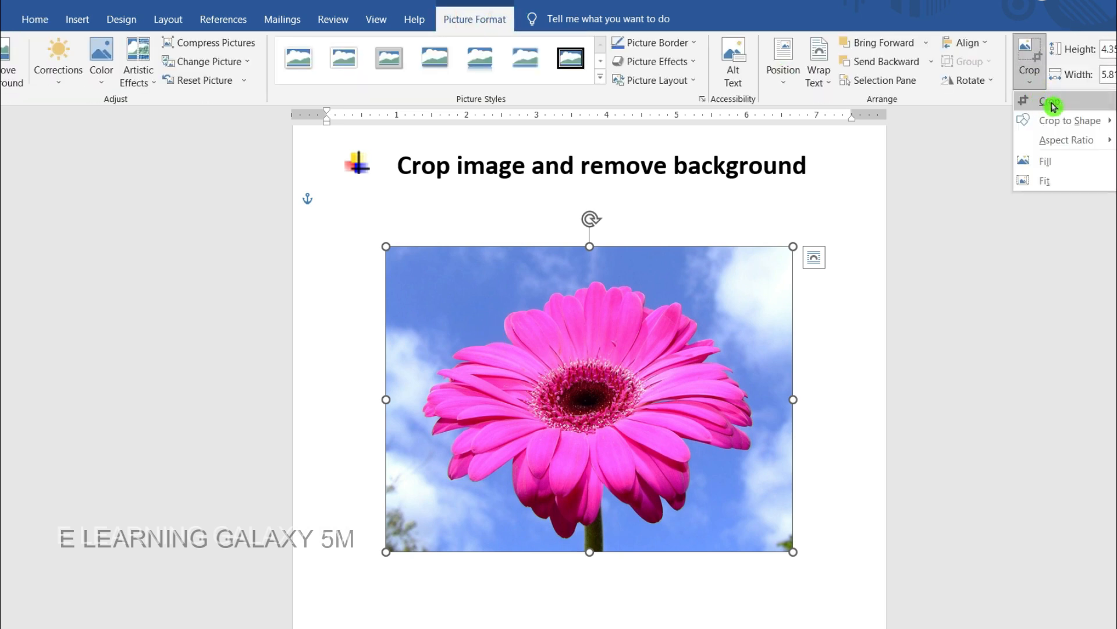
pyautogui.click(1040, 103)
pyautogui.moveTo(792, 400); pyautogui.dragTo(759, 399)
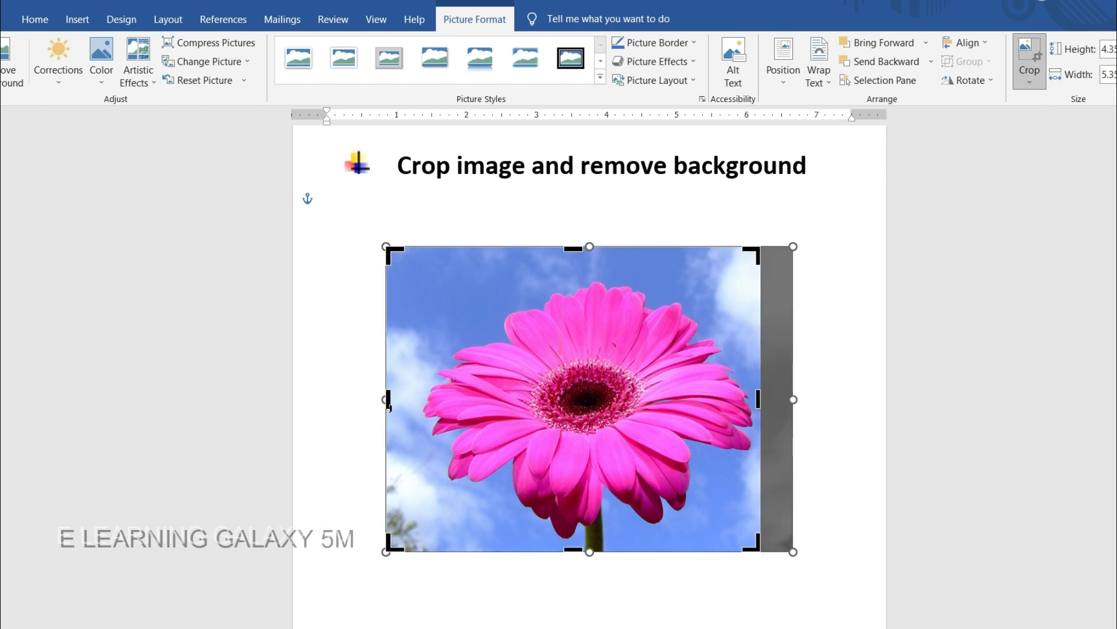
pyautogui.moveTo(387, 400); pyautogui.dragTo(422, 399)
pyautogui.moveTo(590, 247); pyautogui.dragTo(591, 273)
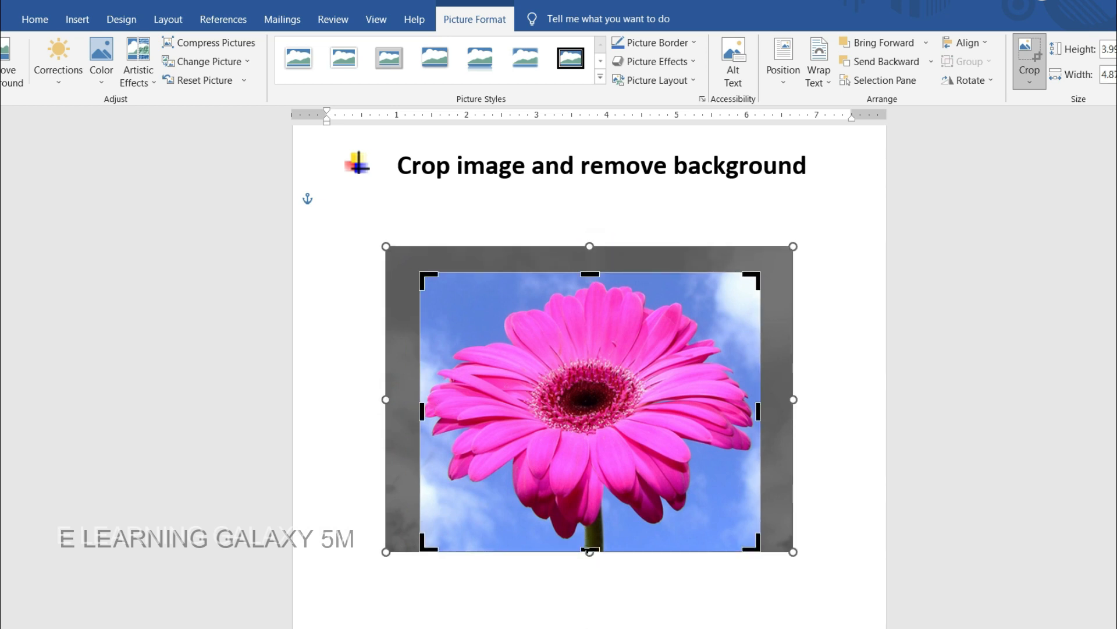
pyautogui.click(845, 511)
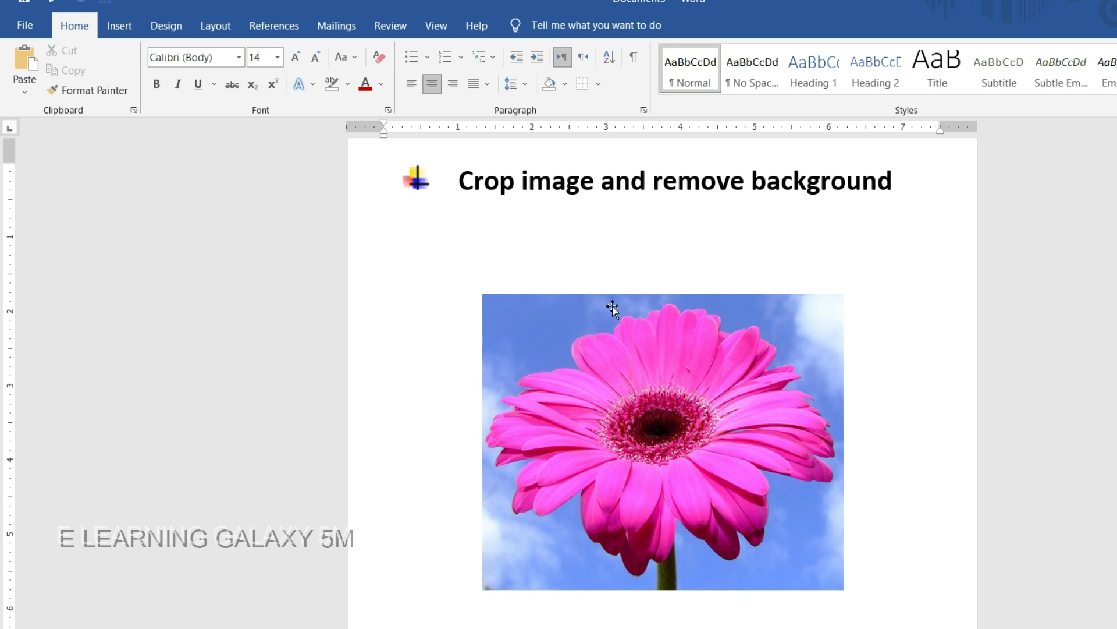
# - Remove the flower picture's background using only the automatic selection
pyautogui.click(714, 465)
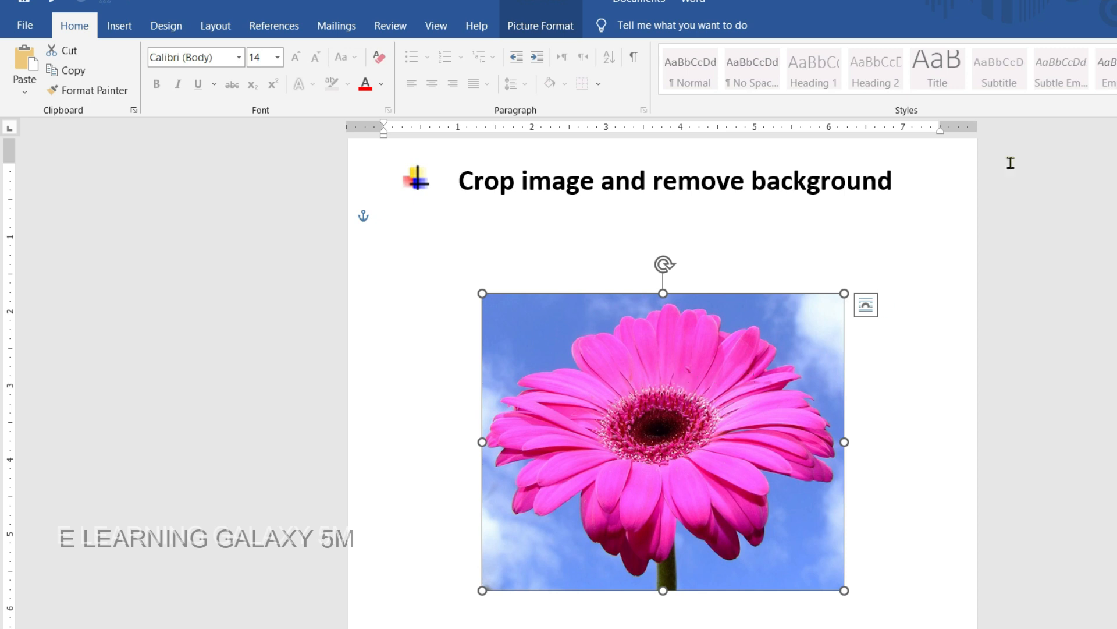
pyautogui.click(545, 26)
pyautogui.click(233, 71)
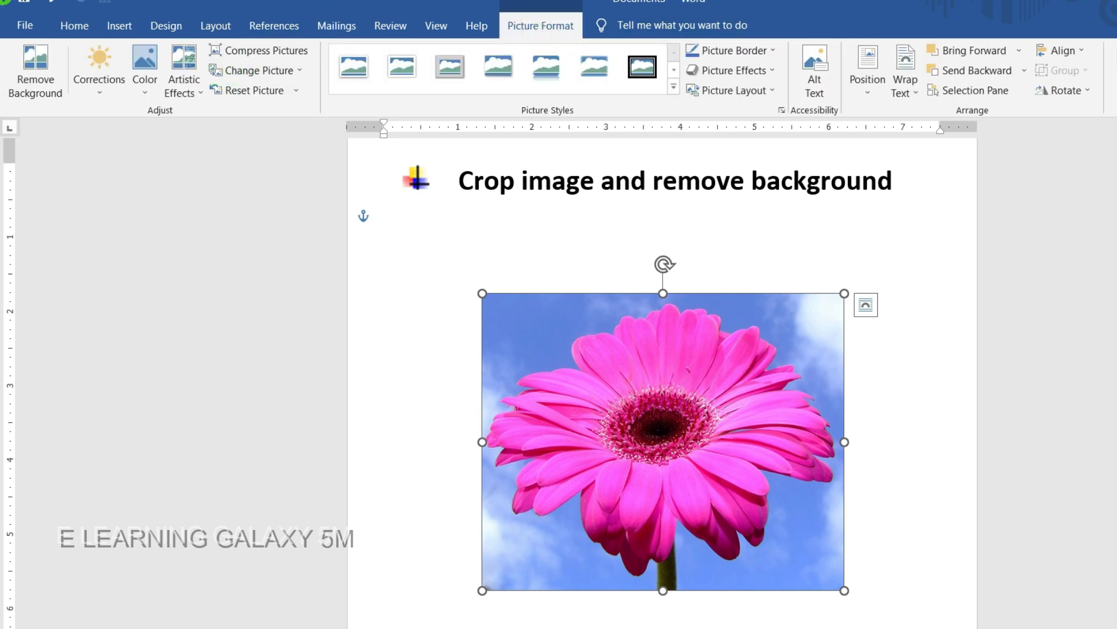
pyautogui.click(32, 86)
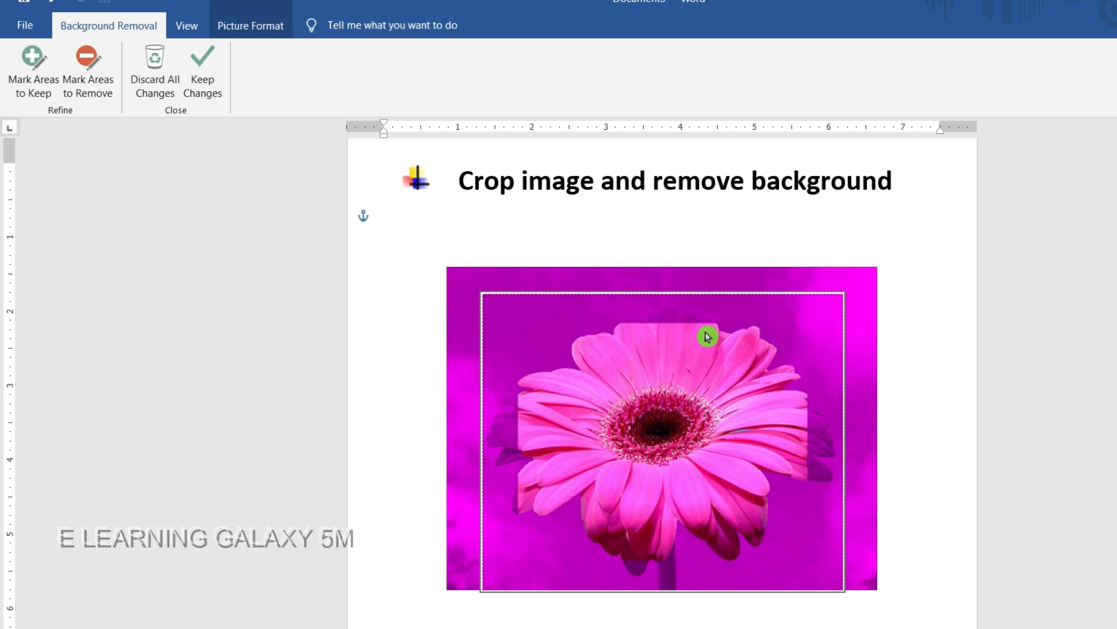
pyautogui.click(934, 367)
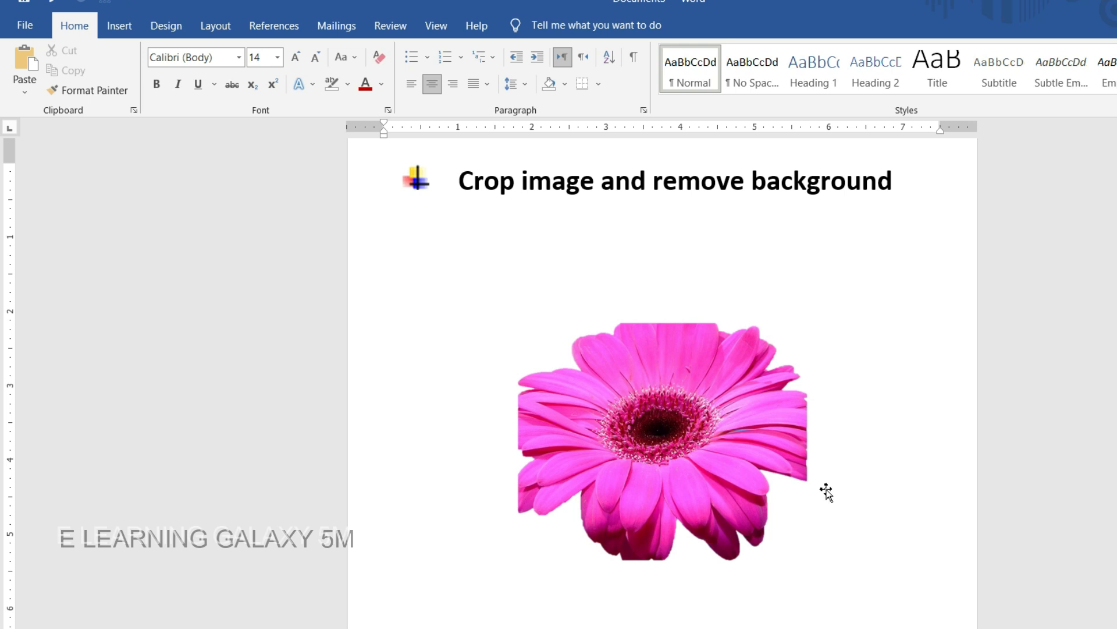
# - Remove the flower picture's background, marking the cut-off side, lower and upper petals and the stem as areas to keep
pyautogui.click(767, 461)
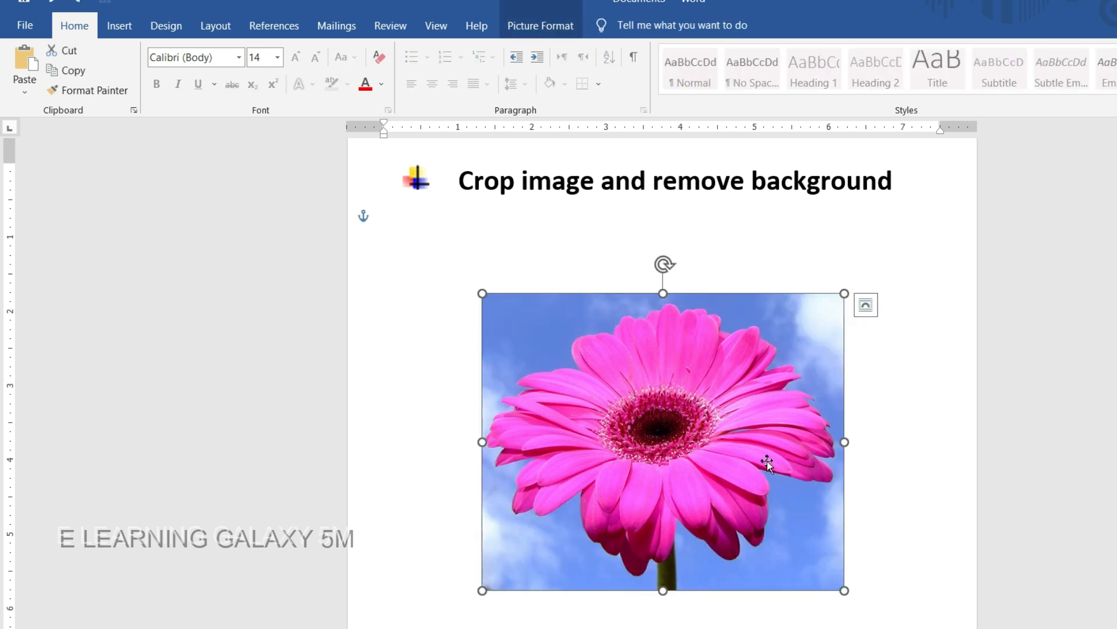
pyautogui.click(542, 29)
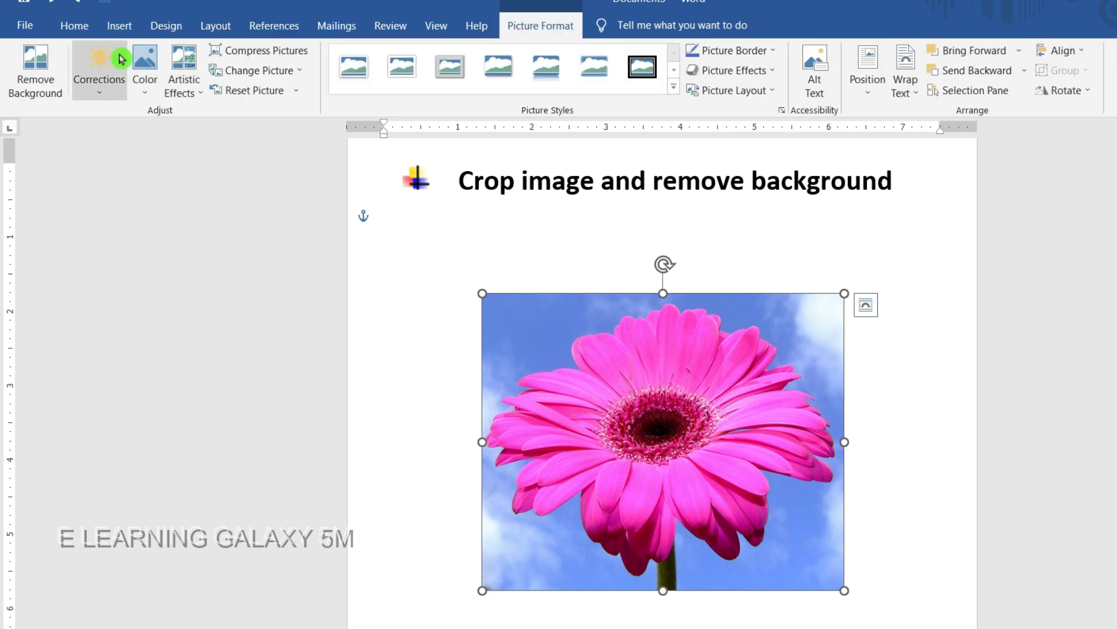
pyautogui.click(24, 96)
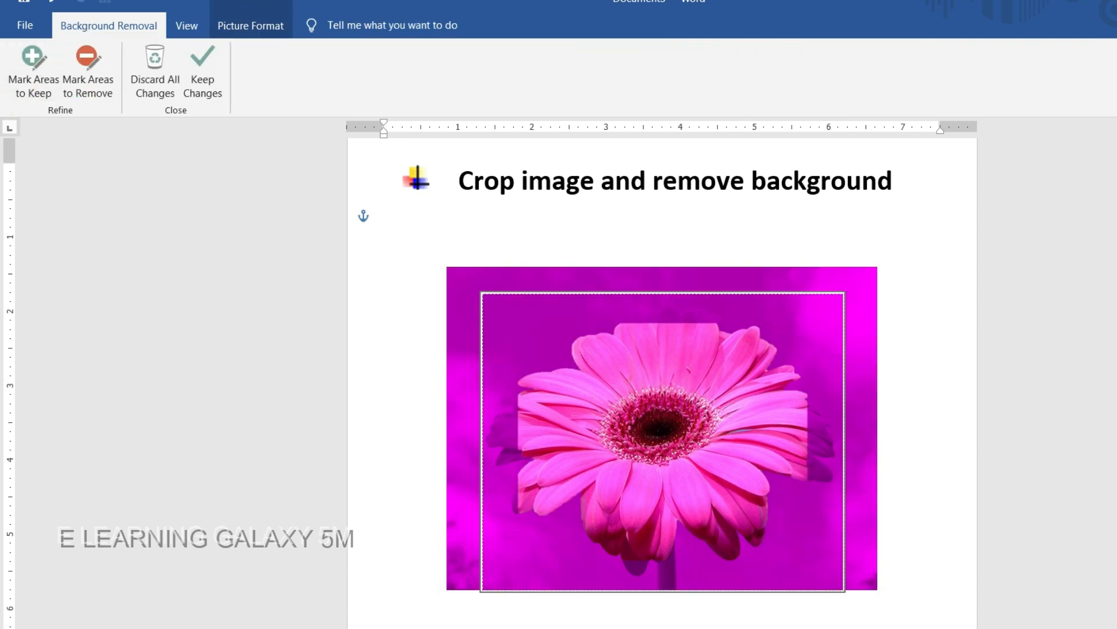
pyautogui.click(39, 94)
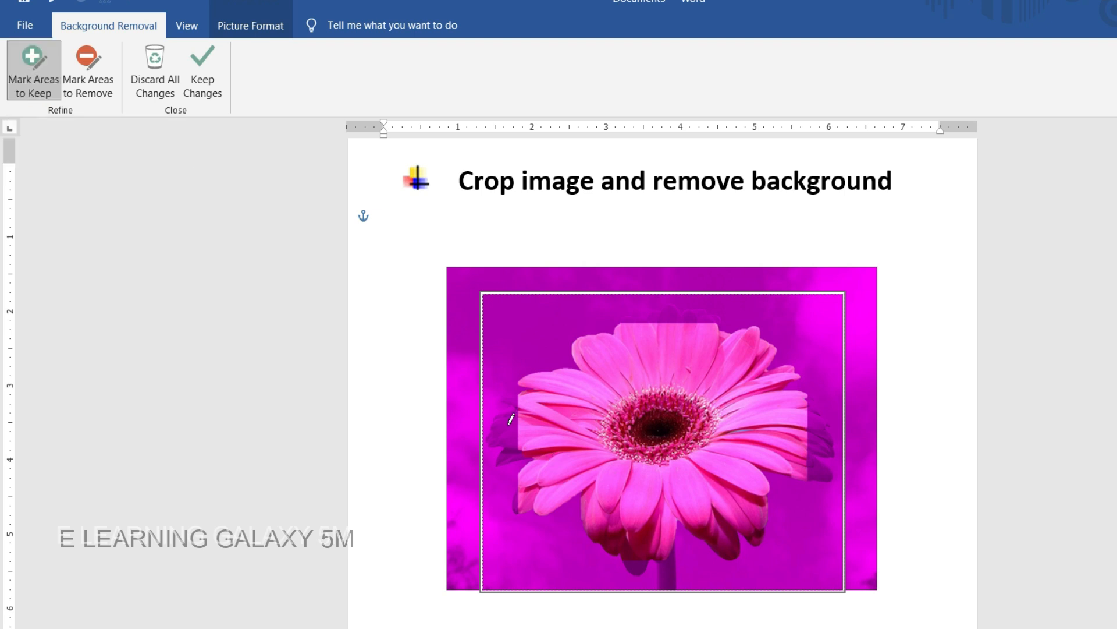
pyautogui.moveTo(513, 396)
pyautogui.mouseDown()
pyautogui.moveTo(492, 433)
pyautogui.moveTo(512, 444)
pyautogui.mouseUp()
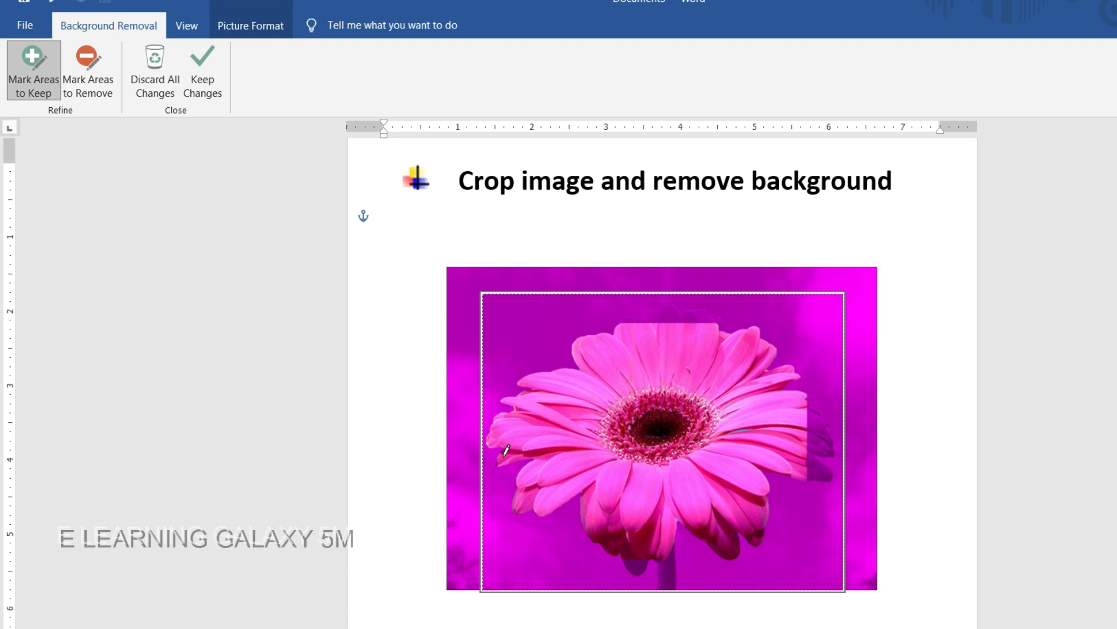
pyautogui.moveTo(818, 421); pyautogui.dragTo(823, 464)
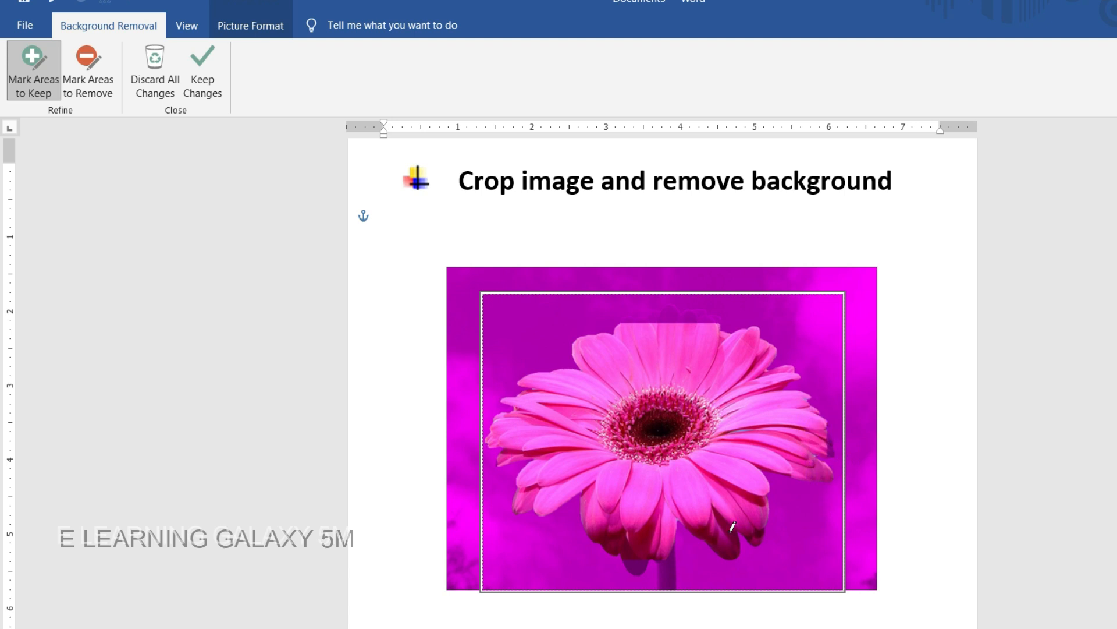
pyautogui.moveTo(827, 444); pyautogui.dragTo(831, 451)
pyautogui.moveTo(646, 544); pyautogui.dragTo(641, 555)
pyautogui.moveTo(669, 561); pyautogui.dragTo(665, 581)
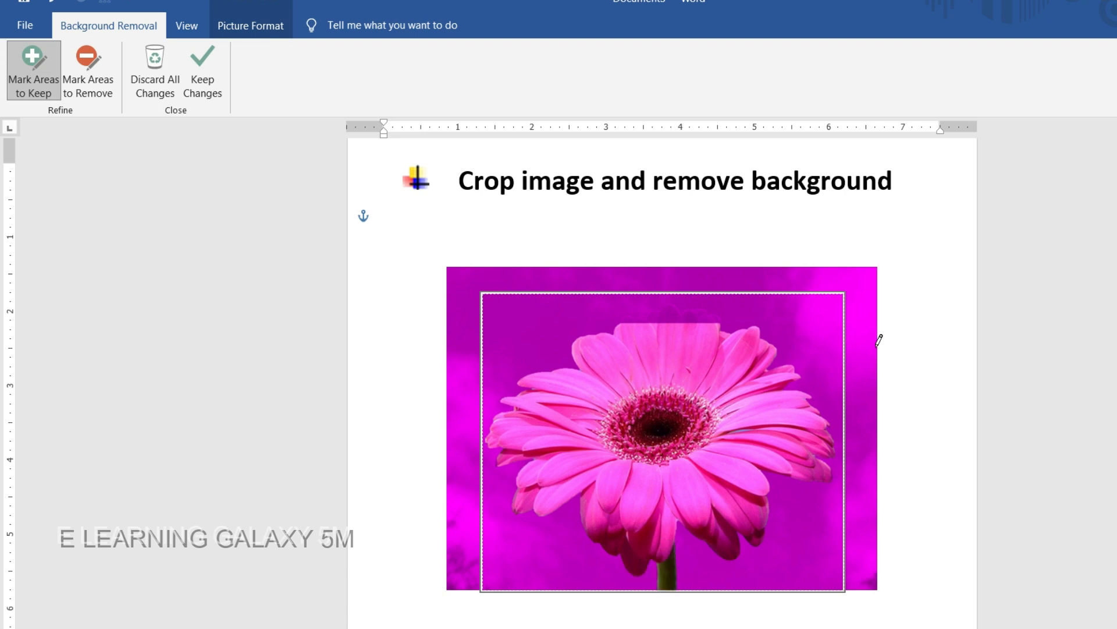
pyautogui.moveTo(675, 313); pyautogui.dragTo(701, 336)
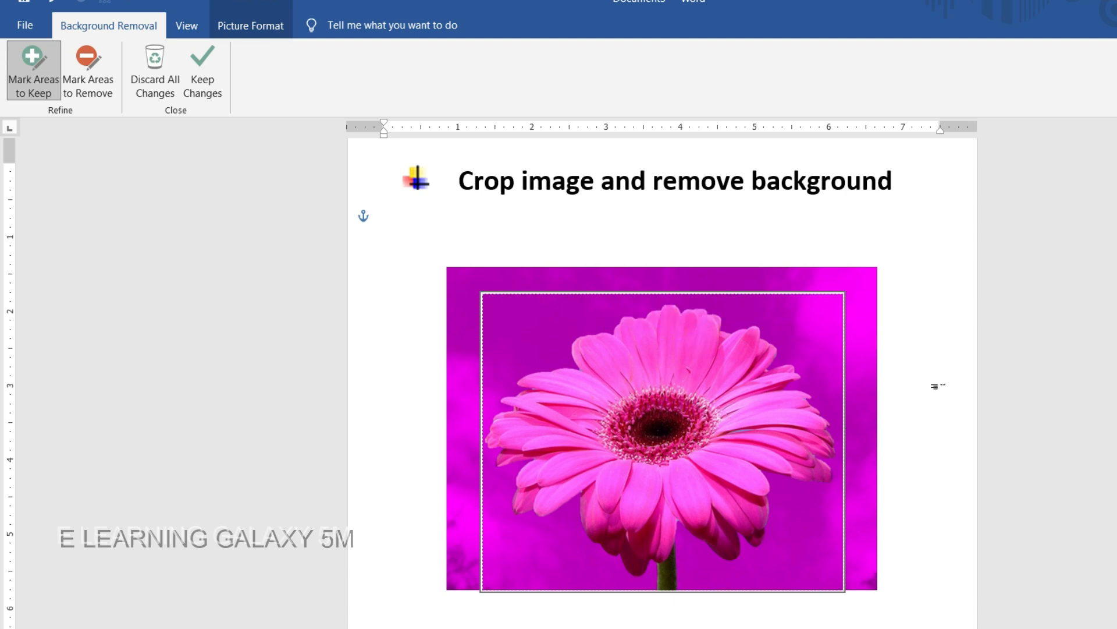
pyautogui.click(936, 385)
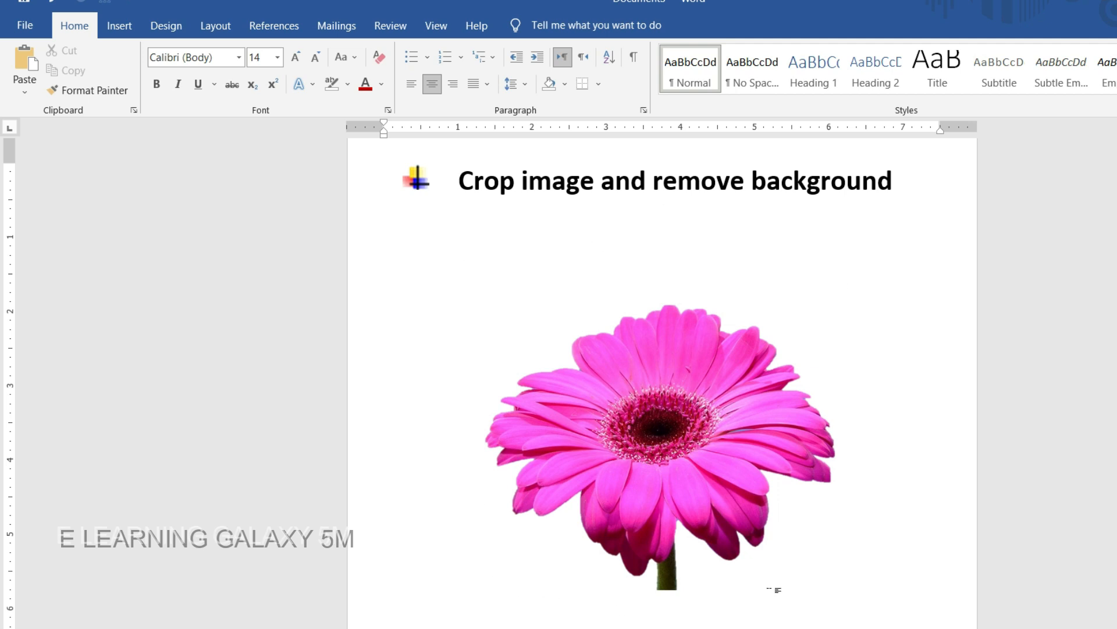
# - Try a soft centered shadow style and a black double-line frame style on the flower picture
pyautogui.click(607, 433)
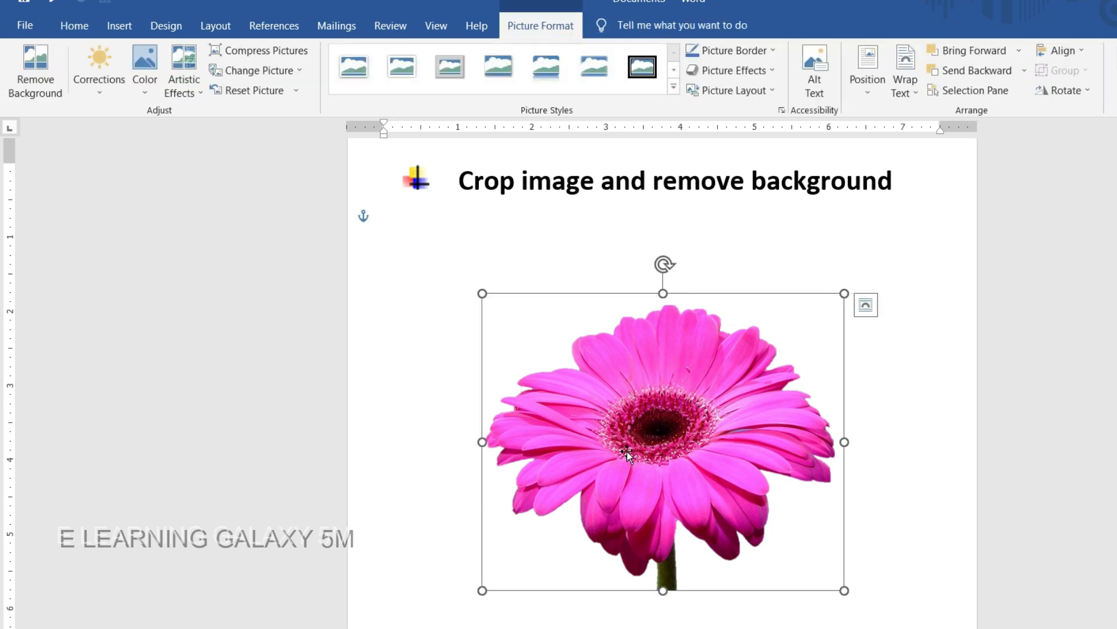
pyautogui.click(673, 89)
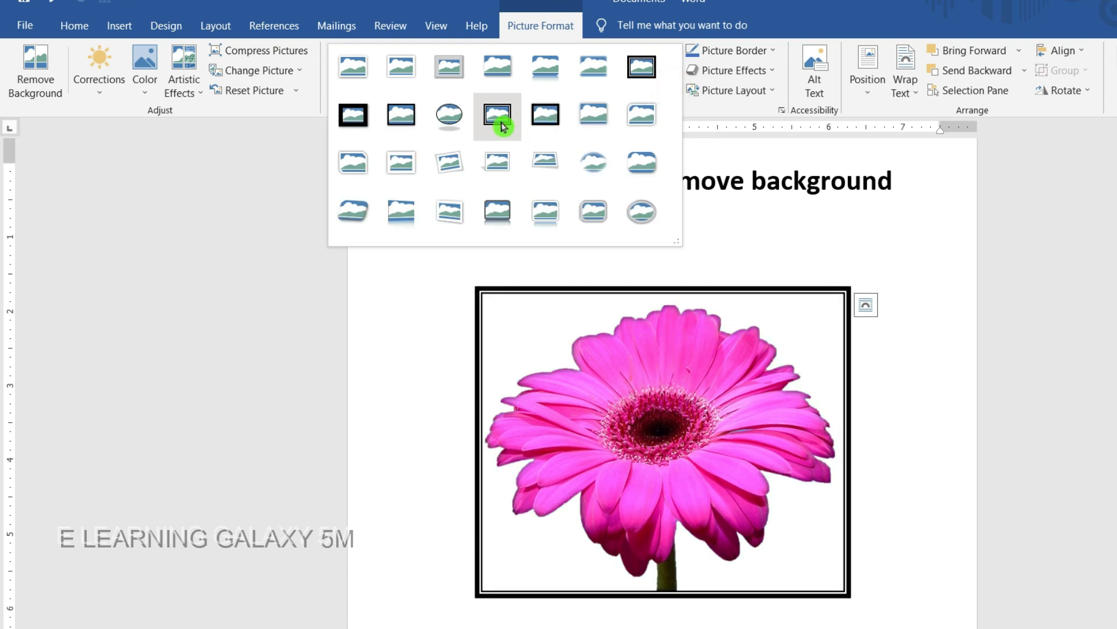
pyautogui.click(591, 124)
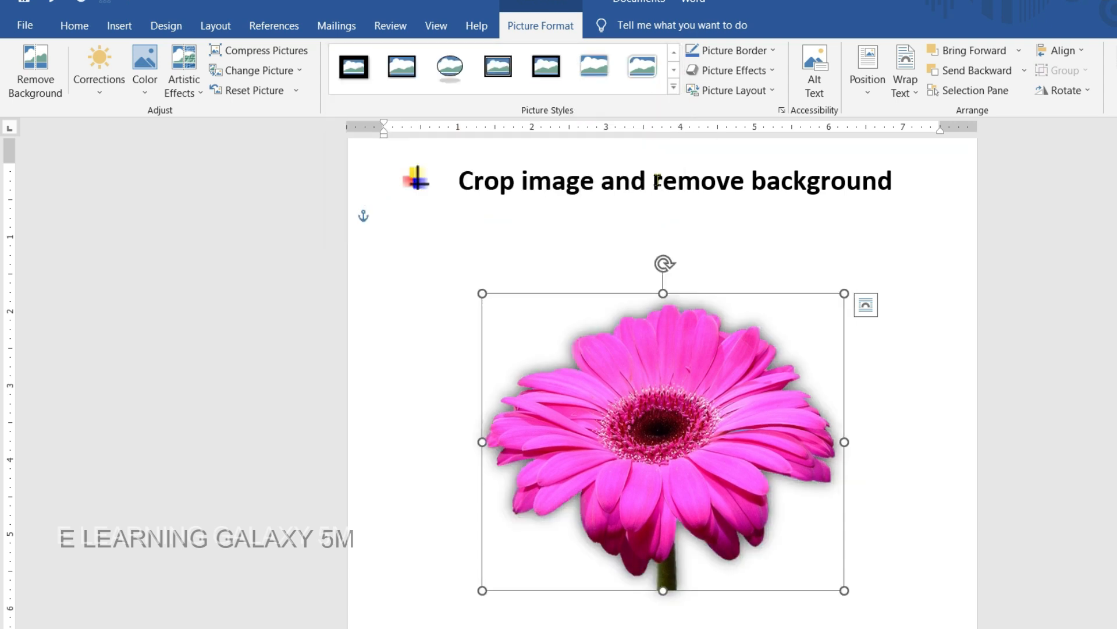
pyautogui.click(673, 89)
pyautogui.click(514, 110)
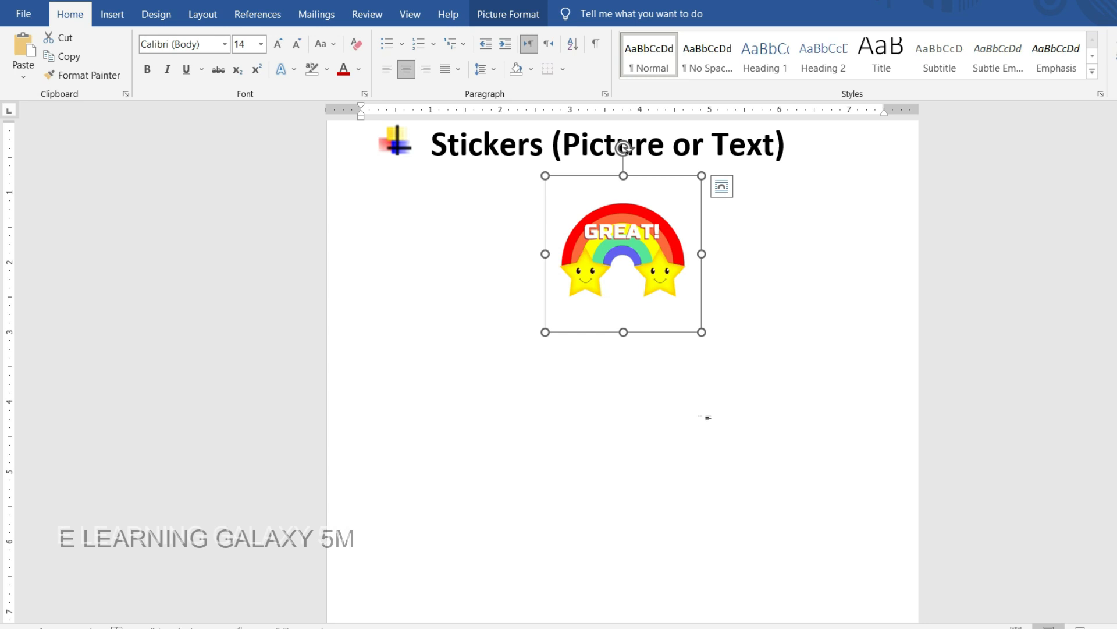
# - Crop all four sides of the rainbow GREAT! sticker picture close to the artwork, down to about 2 by 1.7 inches
pyautogui.click(627, 262)
pyautogui.click(506, 22)
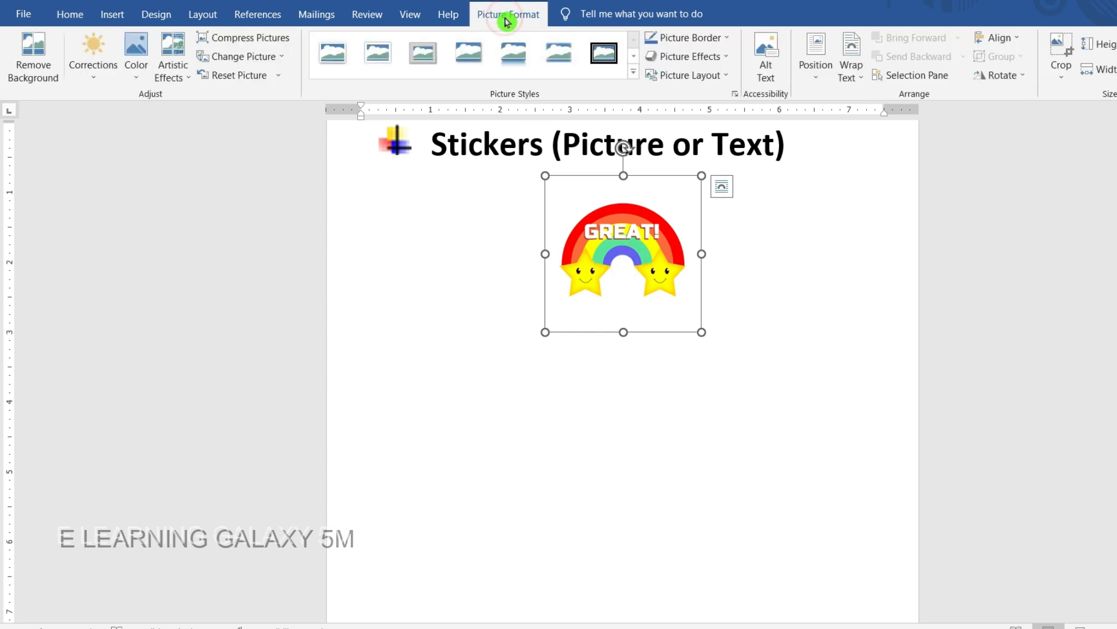
pyautogui.click(1062, 73)
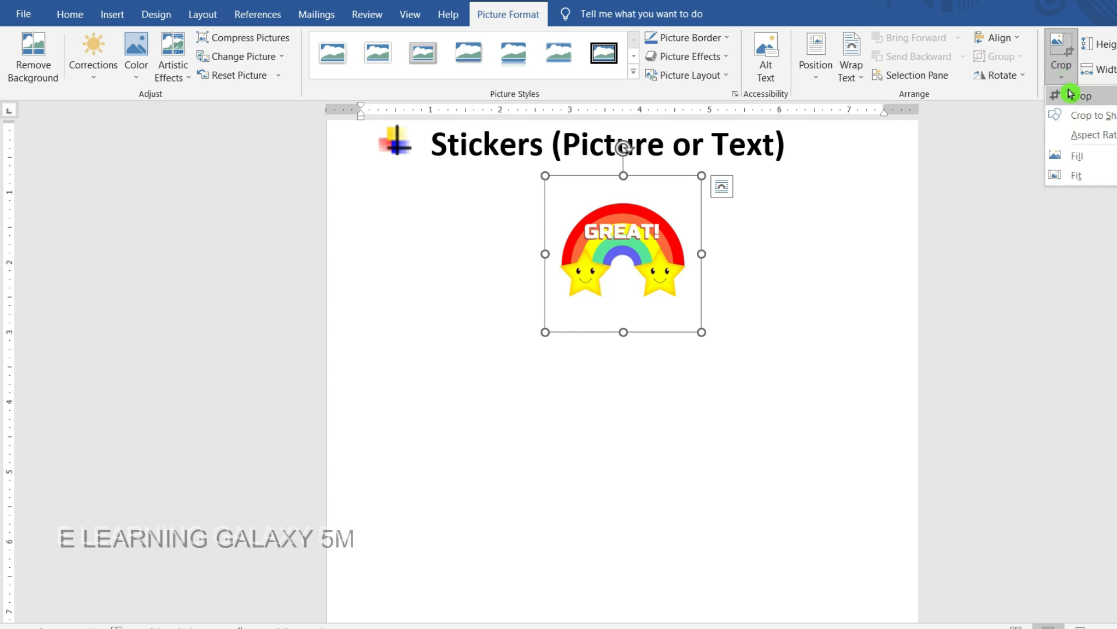
pyautogui.click(1071, 94)
pyautogui.moveTo(624, 176); pyautogui.dragTo(624, 191)
pyautogui.moveTo(623, 319); pyautogui.dragTo(625, 290)
pyautogui.moveTo(700, 236); pyautogui.dragTo(696, 237)
pyautogui.moveTo(548, 235); pyautogui.dragTo(560, 234)
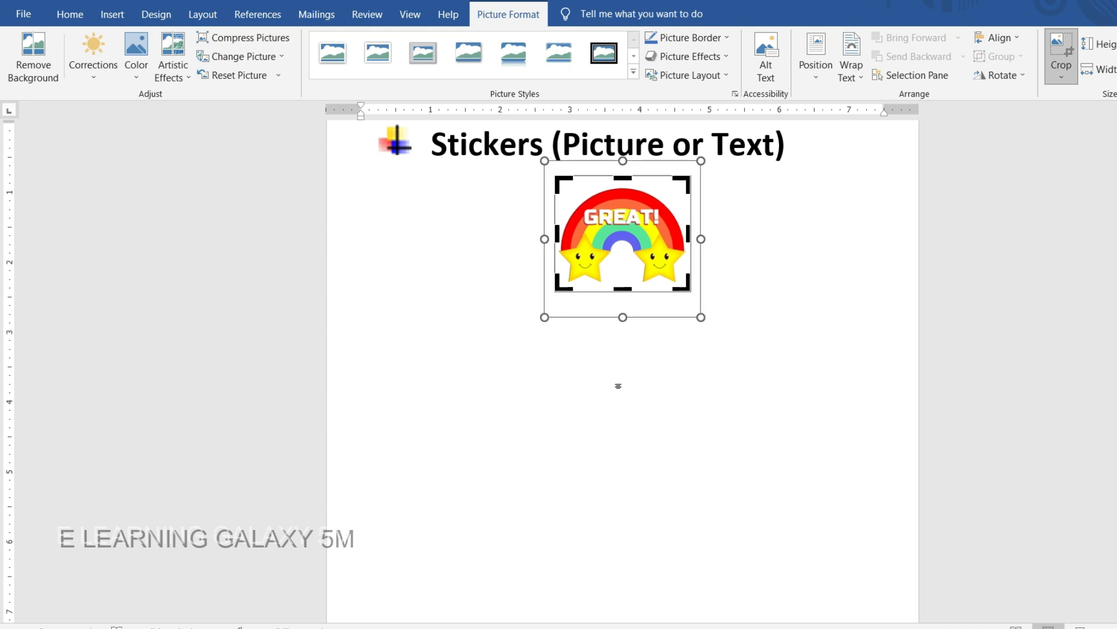
pyautogui.click(619, 379)
pyautogui.click(866, 382)
# - Apply the black double-line frame picture style to the rainbow sticker
pyautogui.click(611, 269)
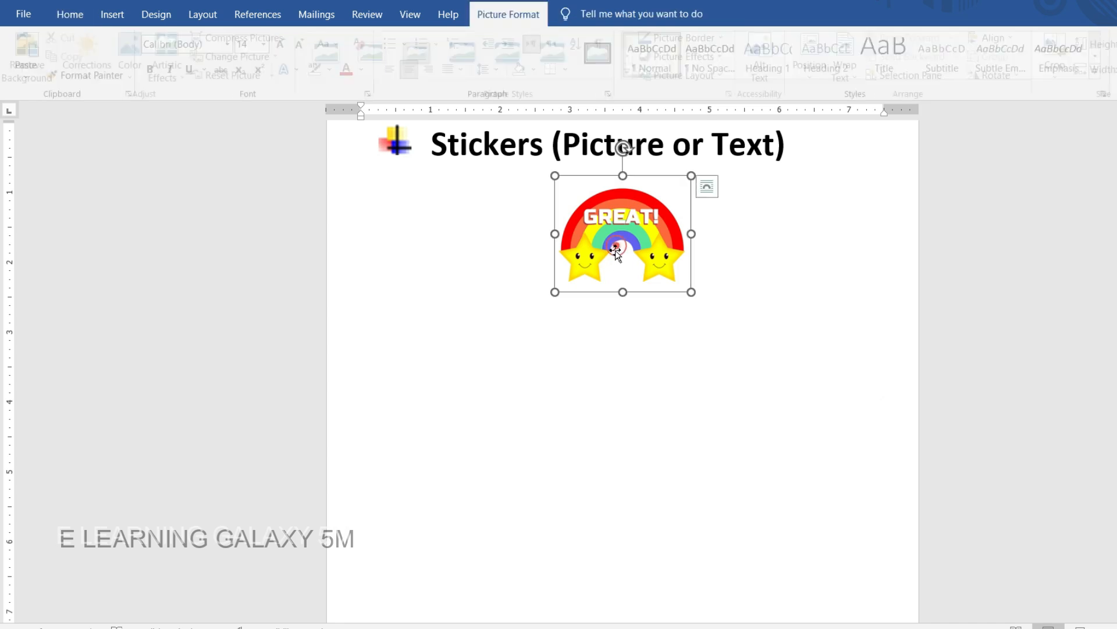
pyautogui.click(631, 71)
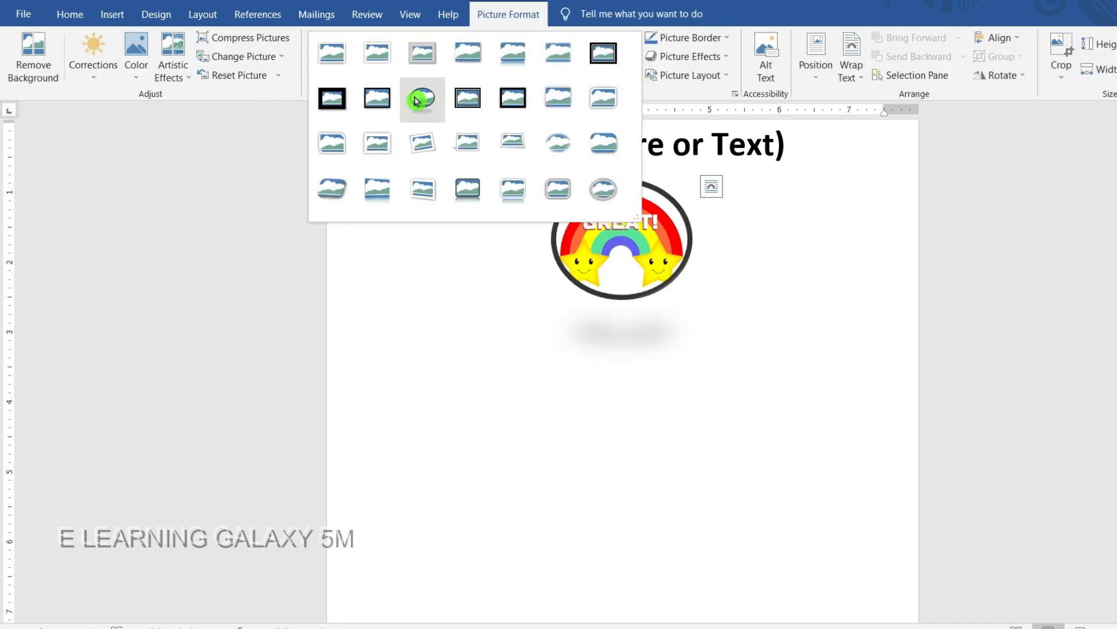
pyautogui.click(468, 103)
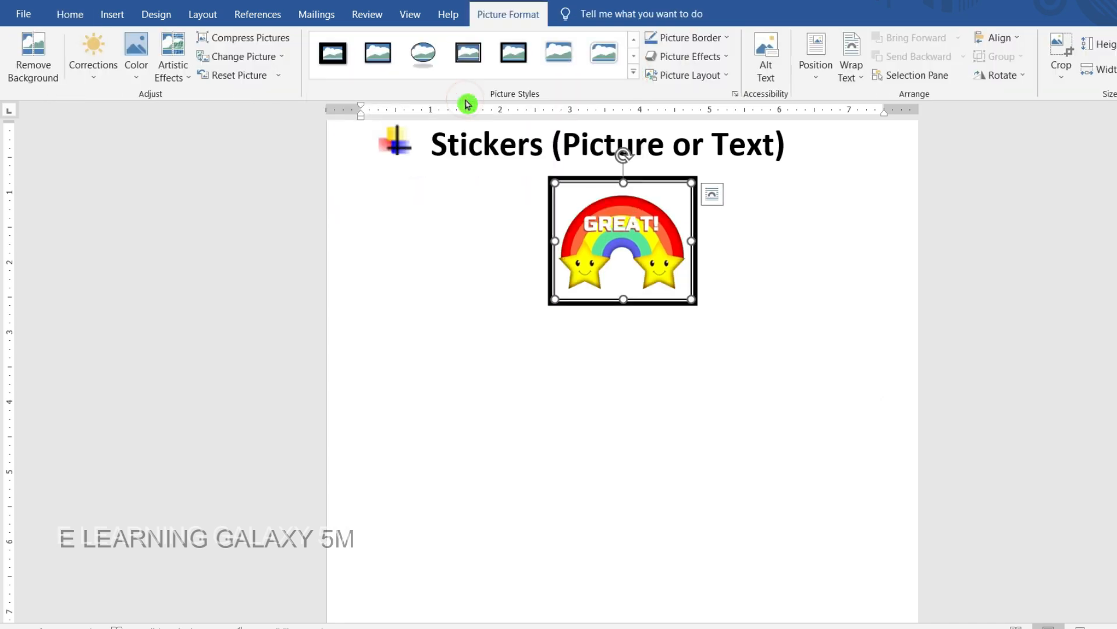
# - Apply square text wrapping to the sticker and shrink it to about 1.4 by 1.2 inches near the left margin, beneath the heading
pyautogui.click(713, 197)
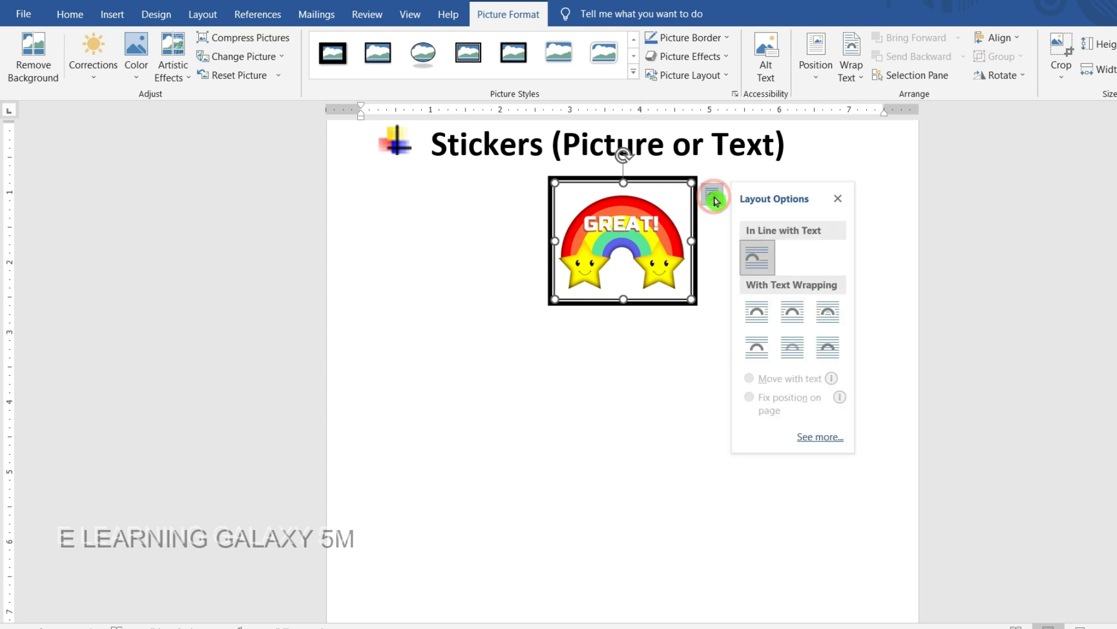
pyautogui.click(757, 313)
pyautogui.moveTo(621, 245); pyautogui.dragTo(462, 254)
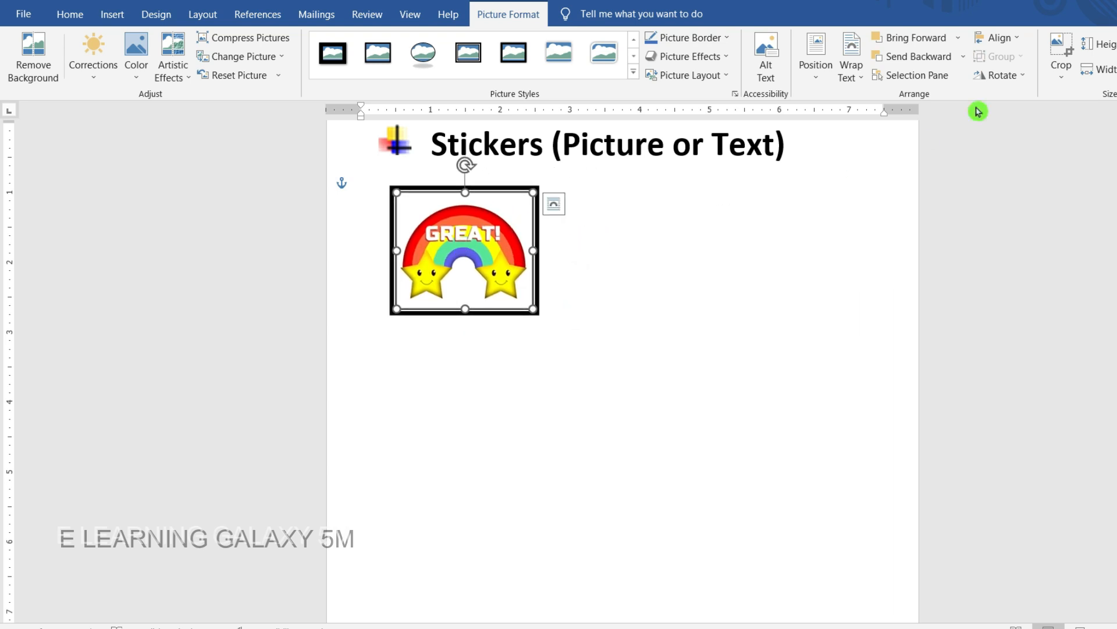
pyautogui.click(850, 75)
pyautogui.click(876, 114)
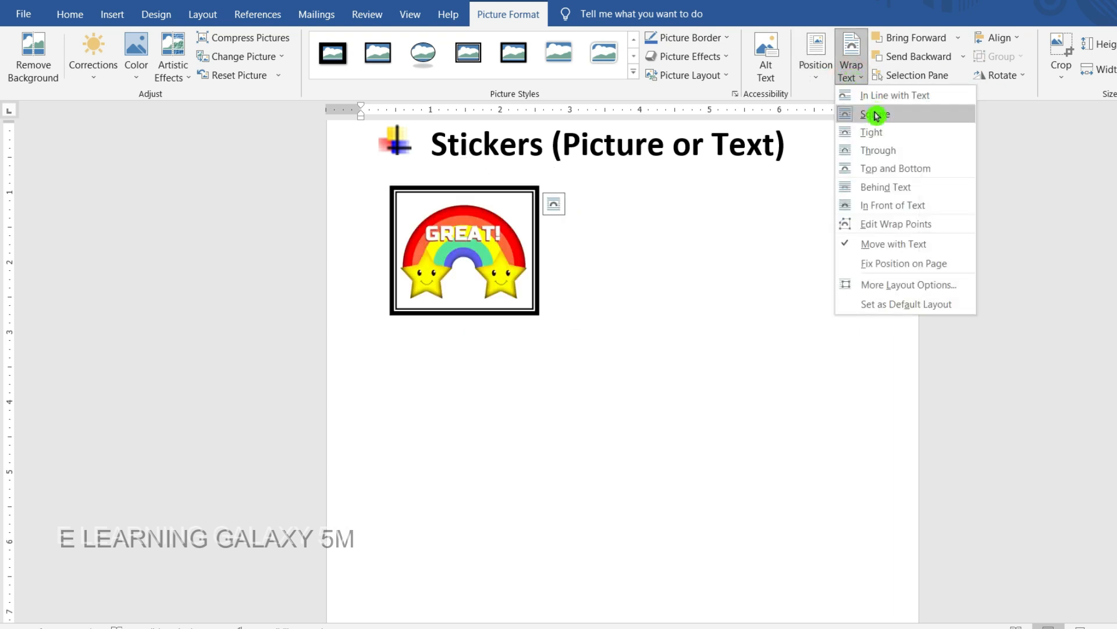
pyautogui.moveTo(531, 308); pyautogui.dragTo(498, 281)
pyautogui.moveTo(450, 236); pyautogui.dragTo(440, 242)
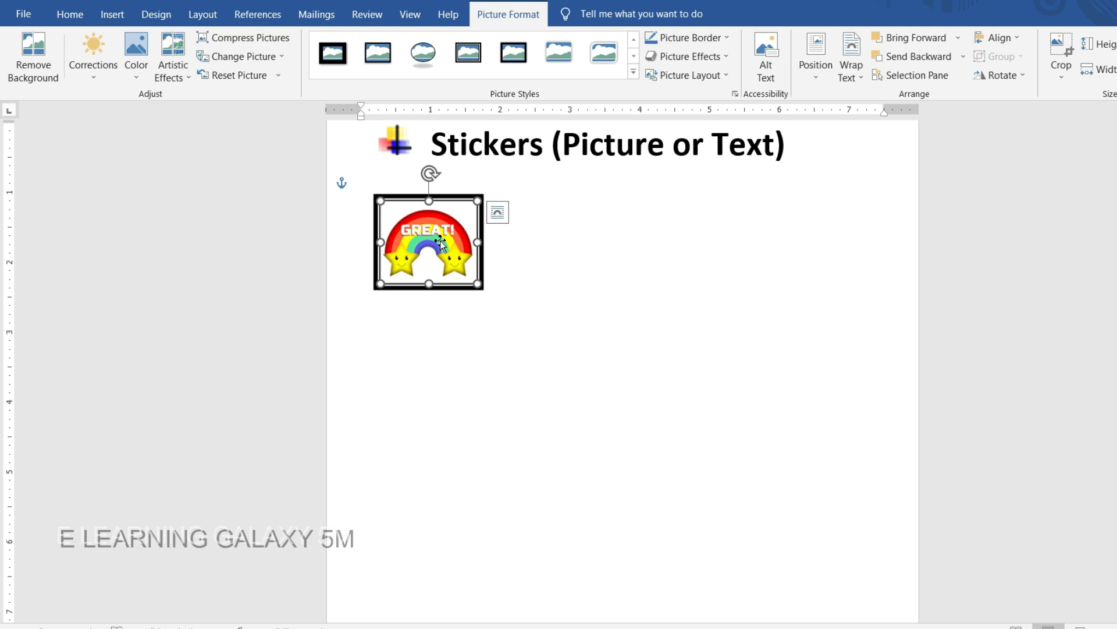
# - Duplicate the rainbow sticker three times and arrange the copies into an evenly spaced row of four beneath the heading
pyautogui.hotkey('ctrl', 'c')
pyautogui.hotkey('ctrl', 'v')
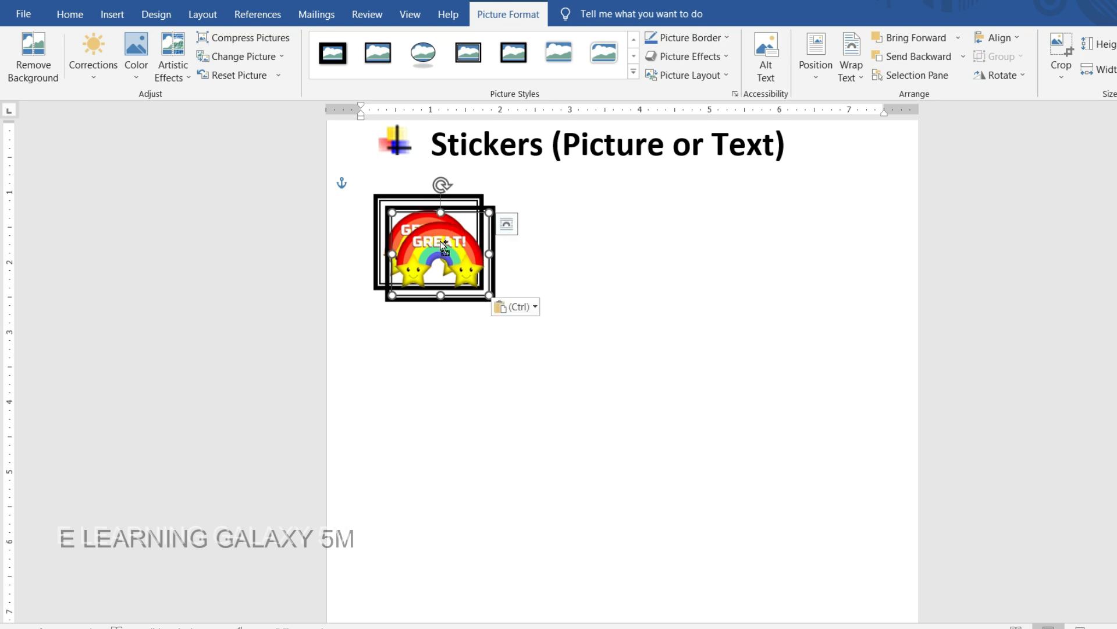
pyautogui.moveTo(442, 247); pyautogui.dragTo(798, 232)
pyautogui.hotkey('ctrl', 'v')
pyautogui.hotkey('ctrl', 'v')
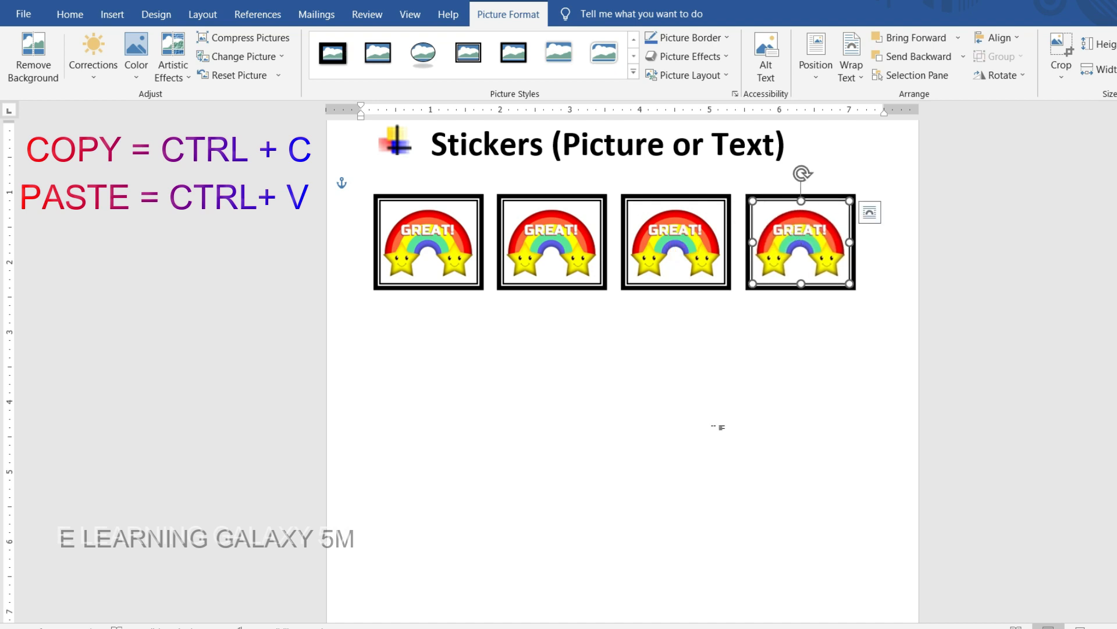
pyautogui.click(713, 428)
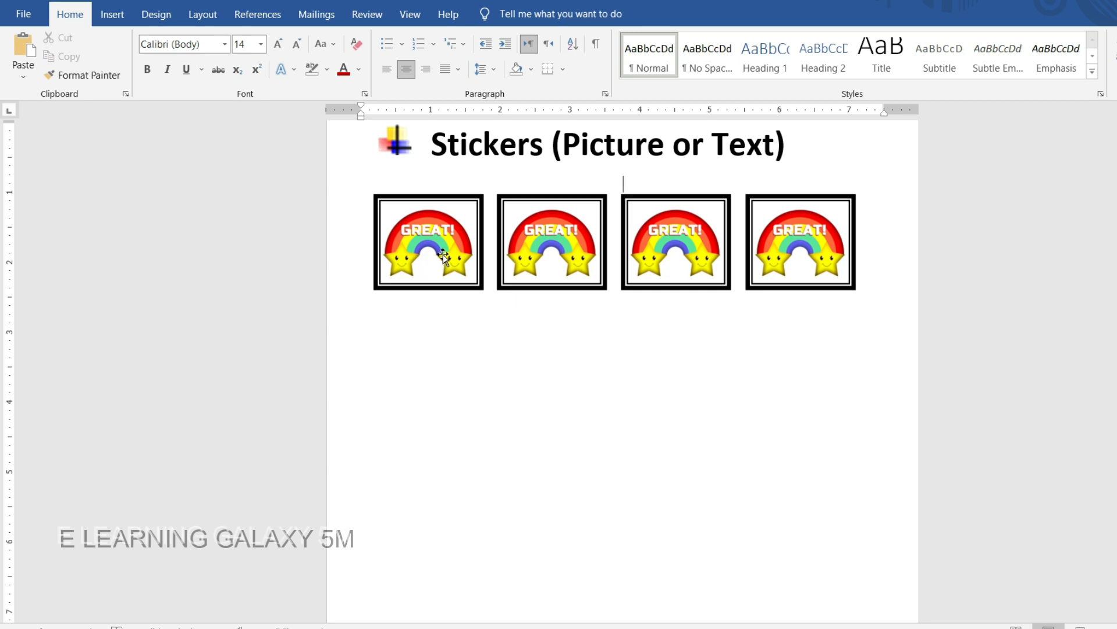
# - Duplicate all four stickers together and place the copies as a second row directly beneath the first
pyautogui.click(432, 247)
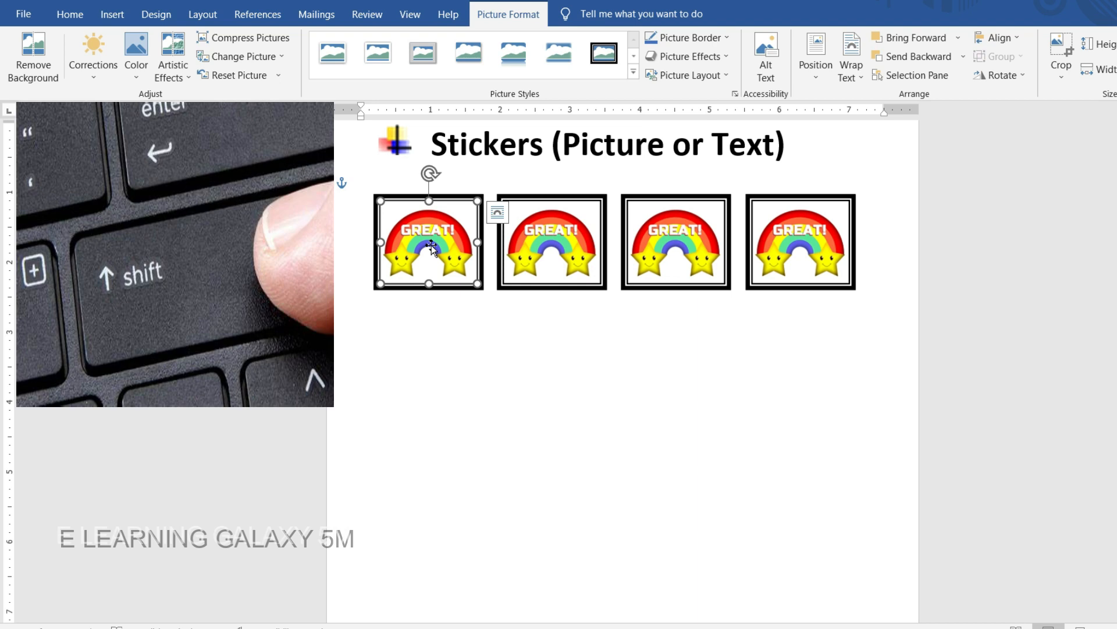
pyautogui.keyDown('shift'); pyautogui.click(557, 245); pyautogui.keyUp('shift')
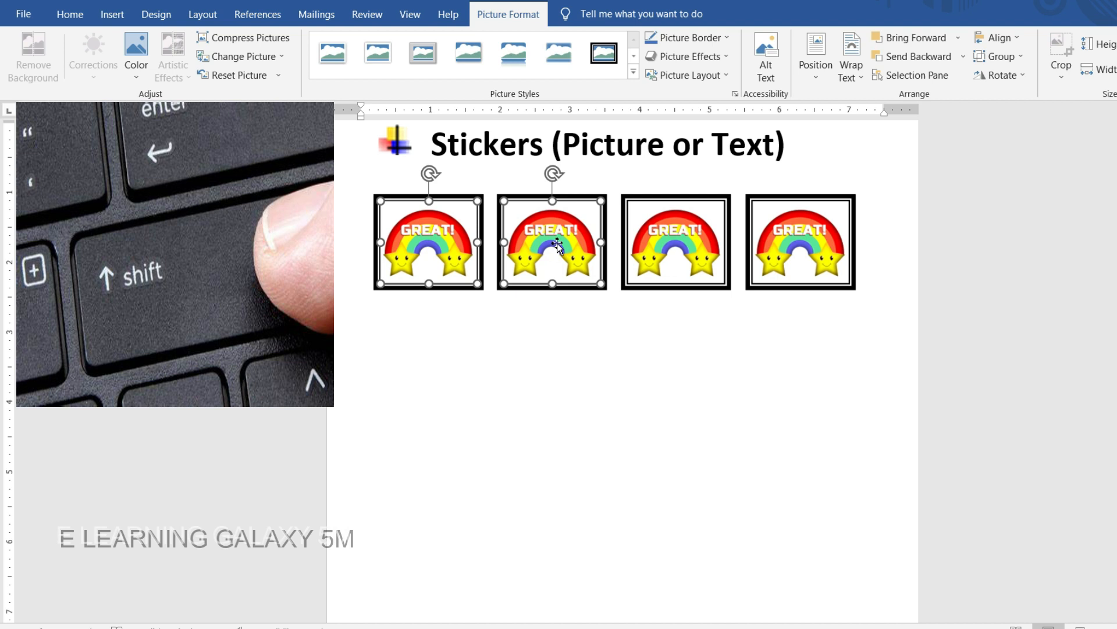
pyautogui.keyDown('shift'); pyautogui.click(669, 246); pyautogui.keyUp('shift')
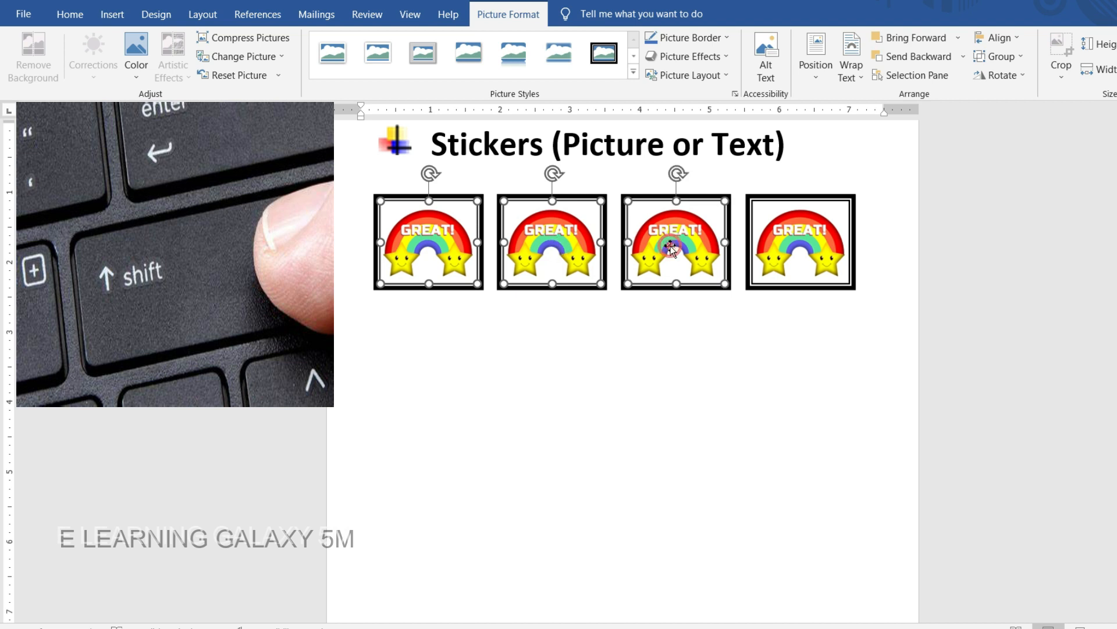
pyautogui.keyDown('shift'); pyautogui.click(802, 248); pyautogui.keyUp('shift')
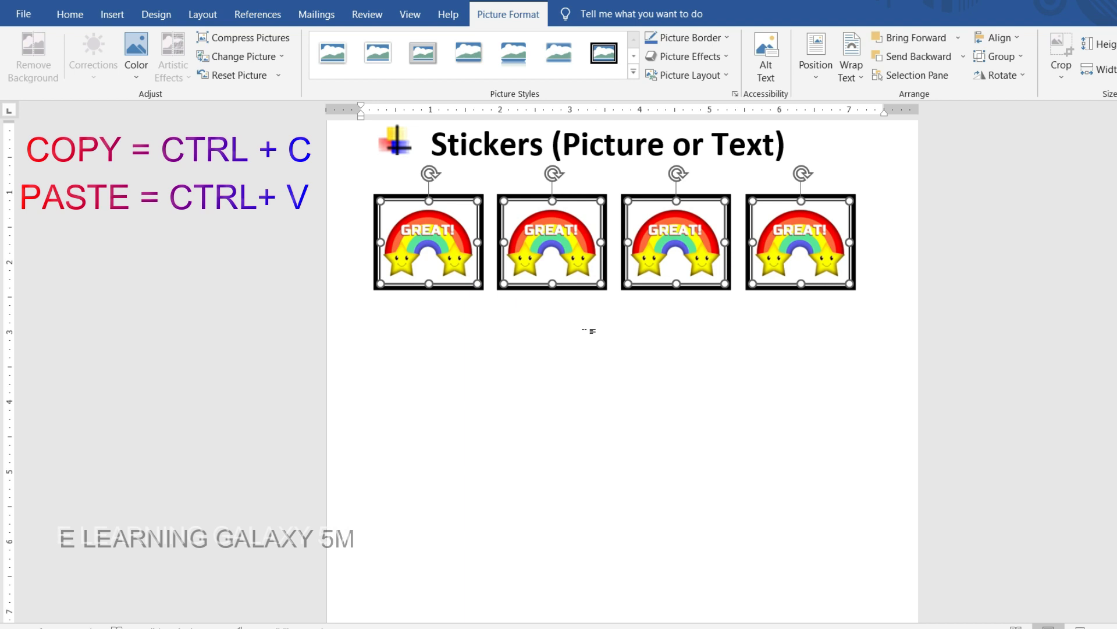
pyautogui.hotkey('ctrl', 'v')
pyautogui.moveTo(544, 228); pyautogui.dragTo(563, 325)
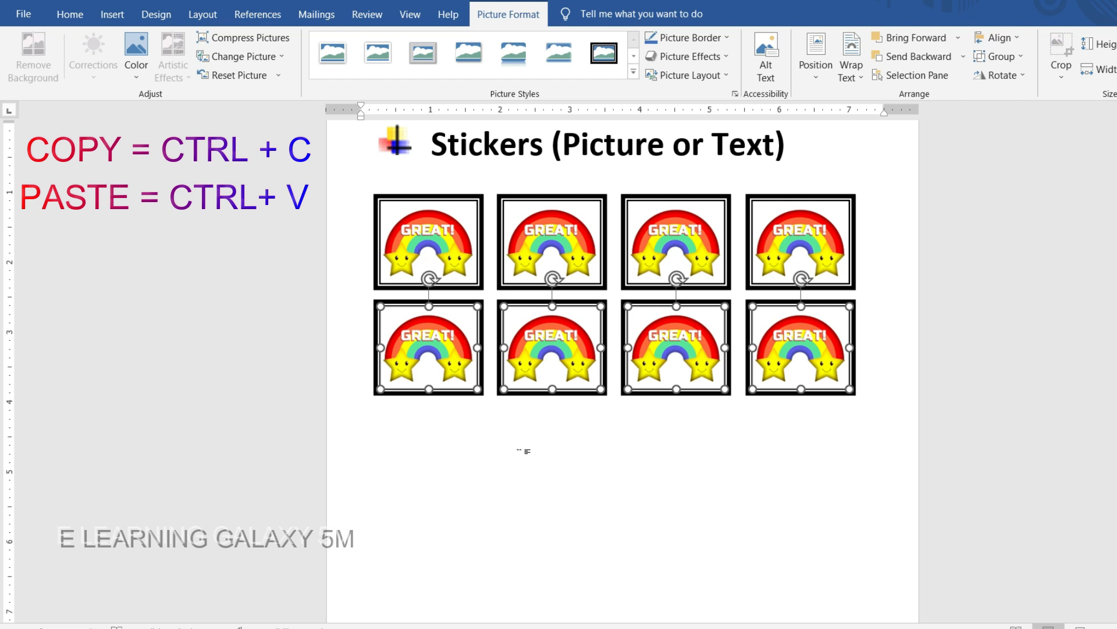
# - Paste the four-sticker row twice more and place the copies as the third and fourth rows beneath the existing ones
pyautogui.hotkey('ctrl', 'v')
pyautogui.moveTo(473, 205); pyautogui.dragTo(444, 428)
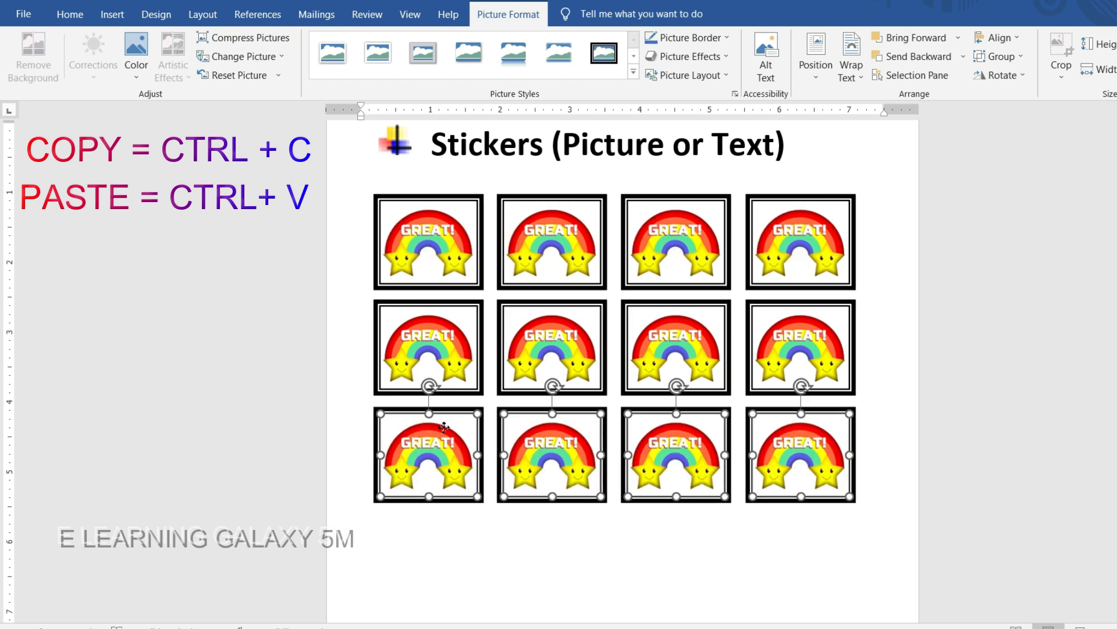
pyautogui.hotkey('ctrl', 'v')
pyautogui.moveTo(434, 233); pyautogui.dragTo(448, 551)
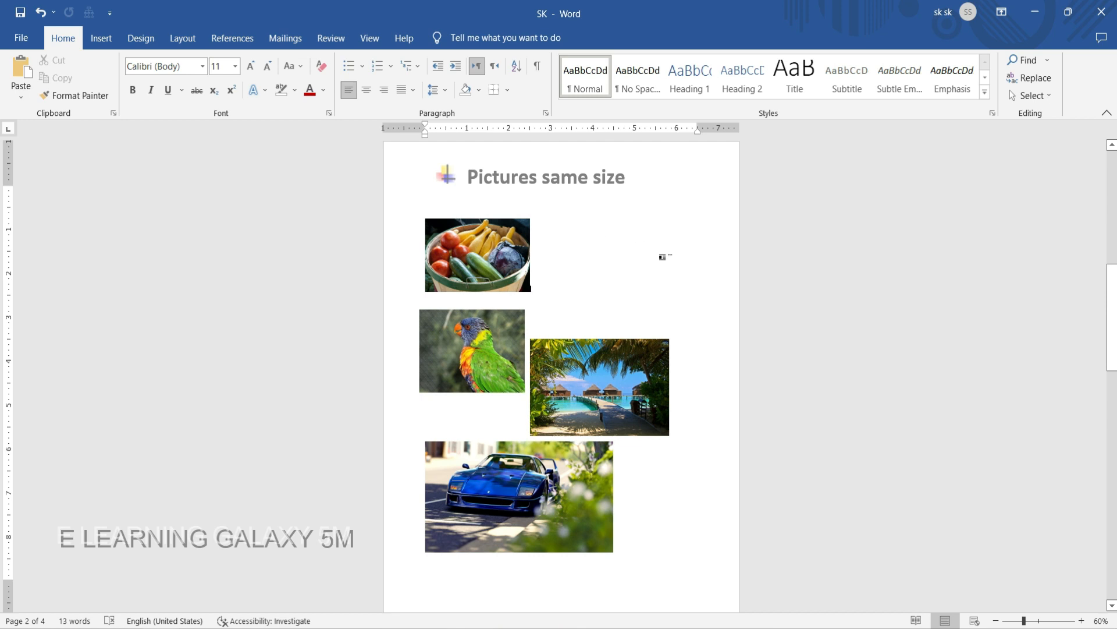
# - Shrink the vegetable basket picture to about 2.37 by 1.58 inches and apply square text wrapping to it
pyautogui.click(503, 265)
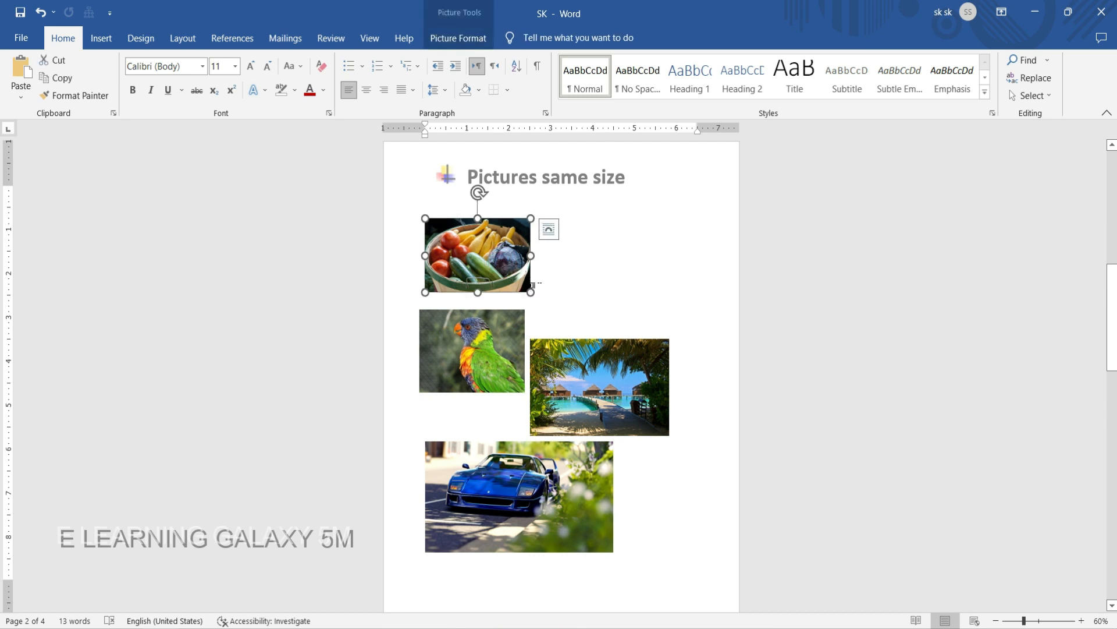
pyautogui.moveTo(530, 291)
pyautogui.mouseDown()
pyautogui.moveTo(517, 282)
pyautogui.moveTo(525, 287)
pyautogui.mouseUp()
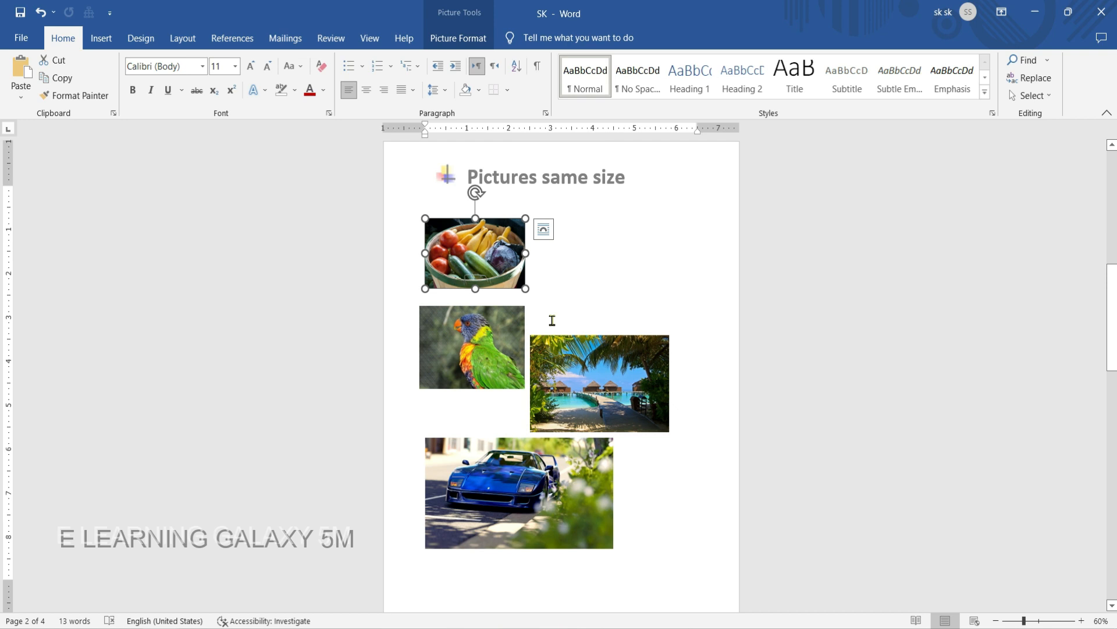
pyautogui.click(547, 239)
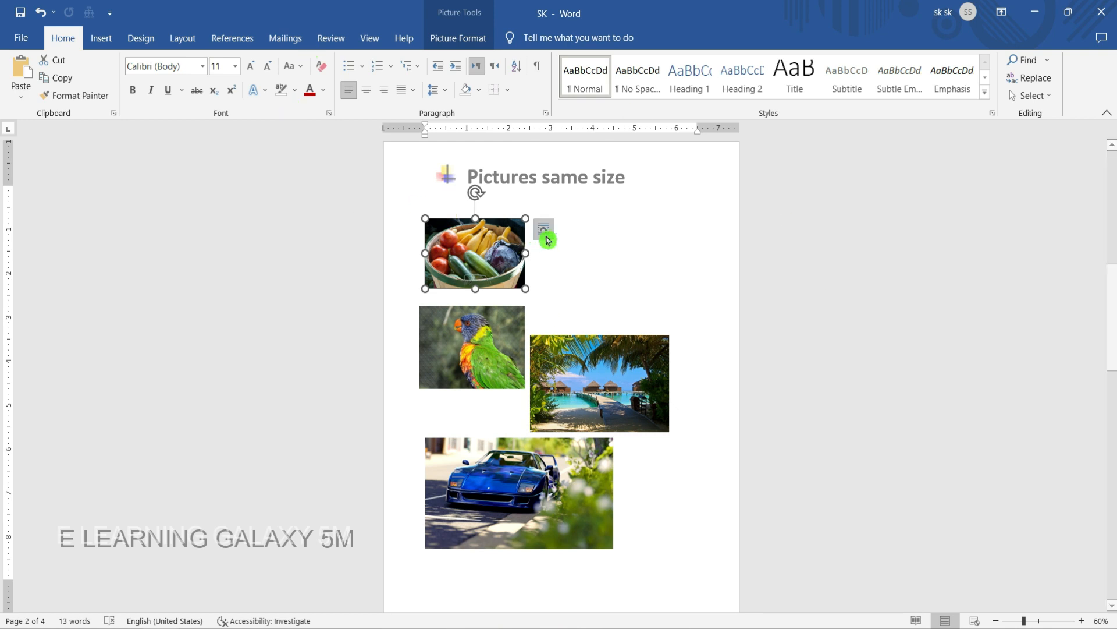
pyautogui.click(586, 342)
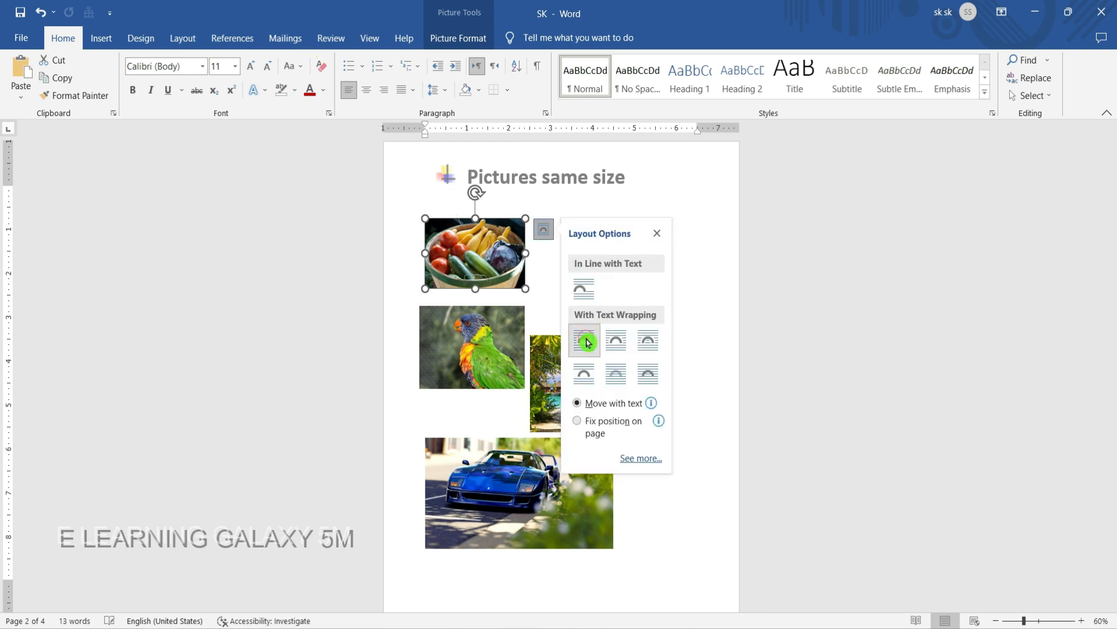
# - Apply square text wrapping to the parrot picture and move it down below the vegetable basket picture
pyautogui.click(485, 312)
pyautogui.click(550, 266)
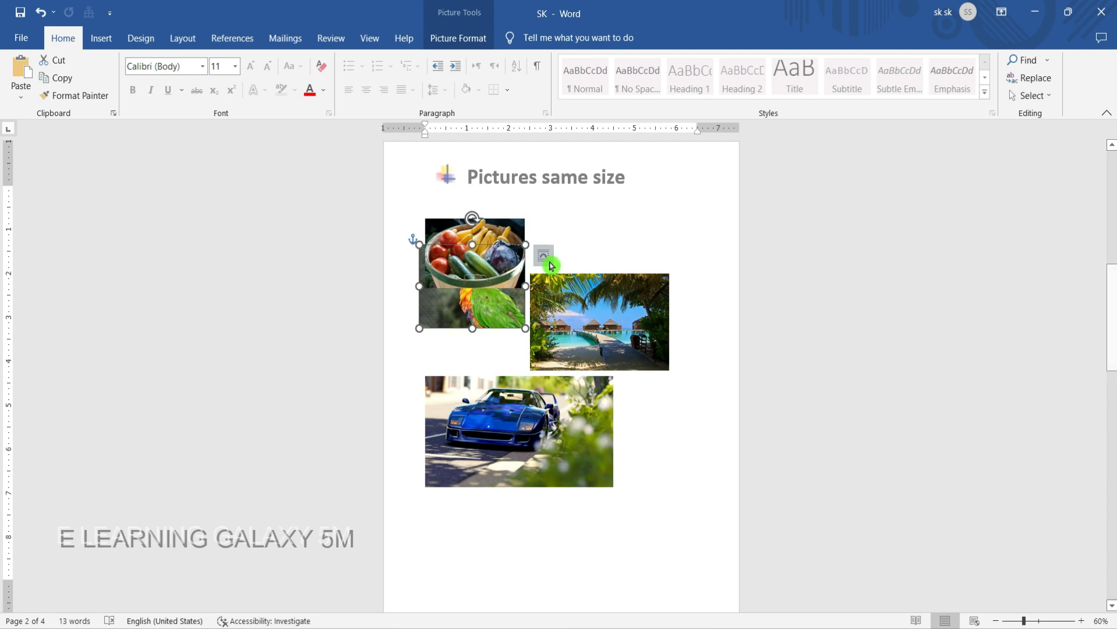
pyautogui.click(583, 366)
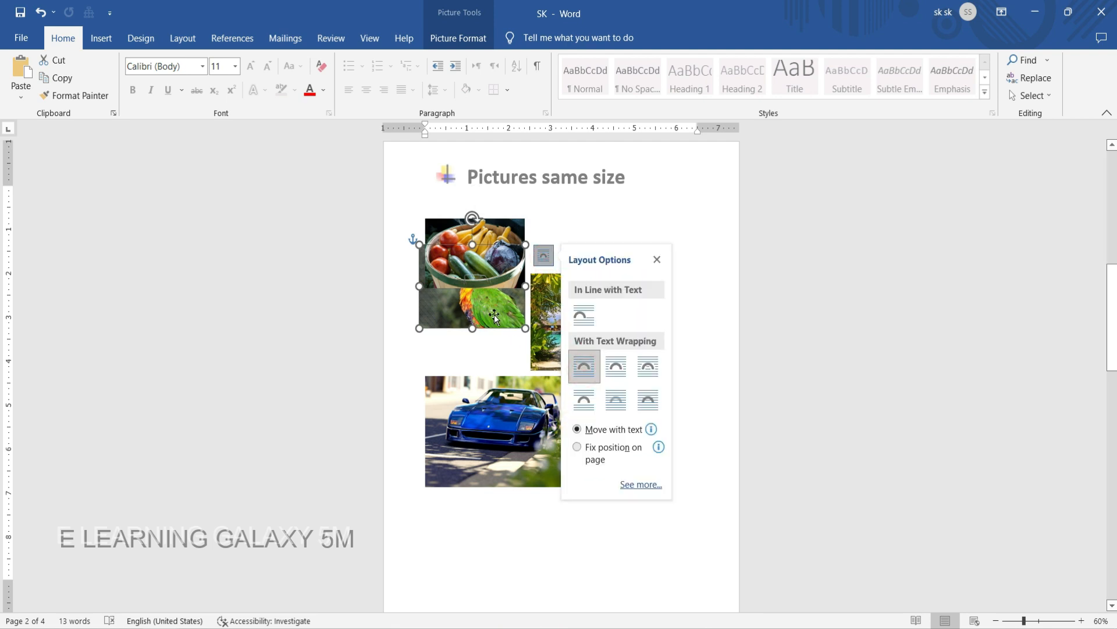
pyautogui.moveTo(495, 315); pyautogui.dragTo(495, 353)
# - Apply square text wrapping to the beach picture and the blue car picture
pyautogui.click(574, 330)
pyautogui.click(689, 285)
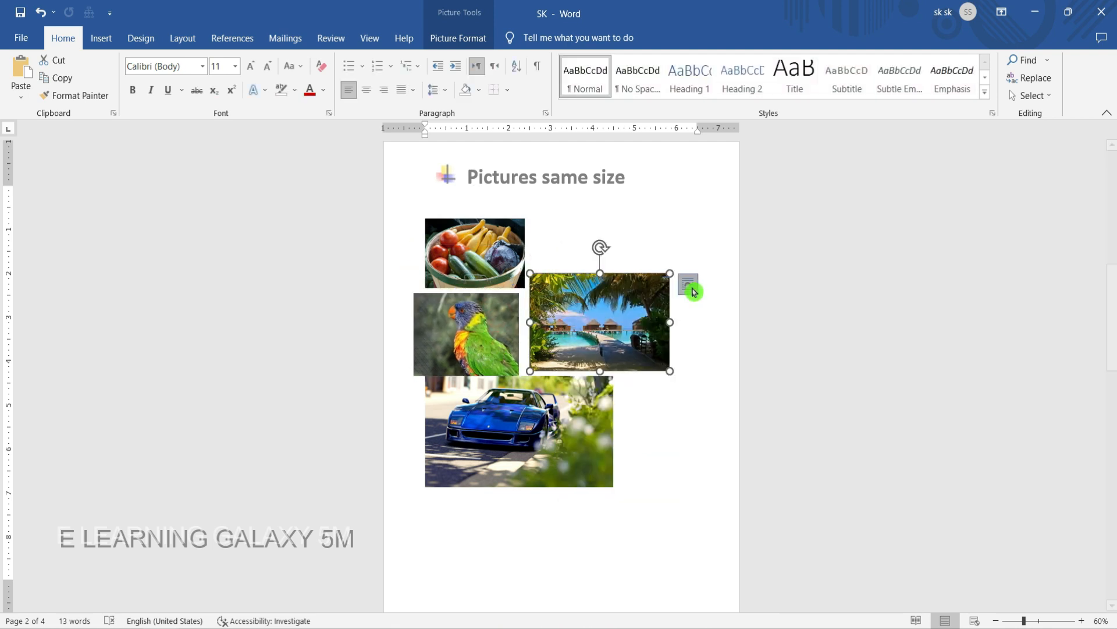
pyautogui.click(732, 400)
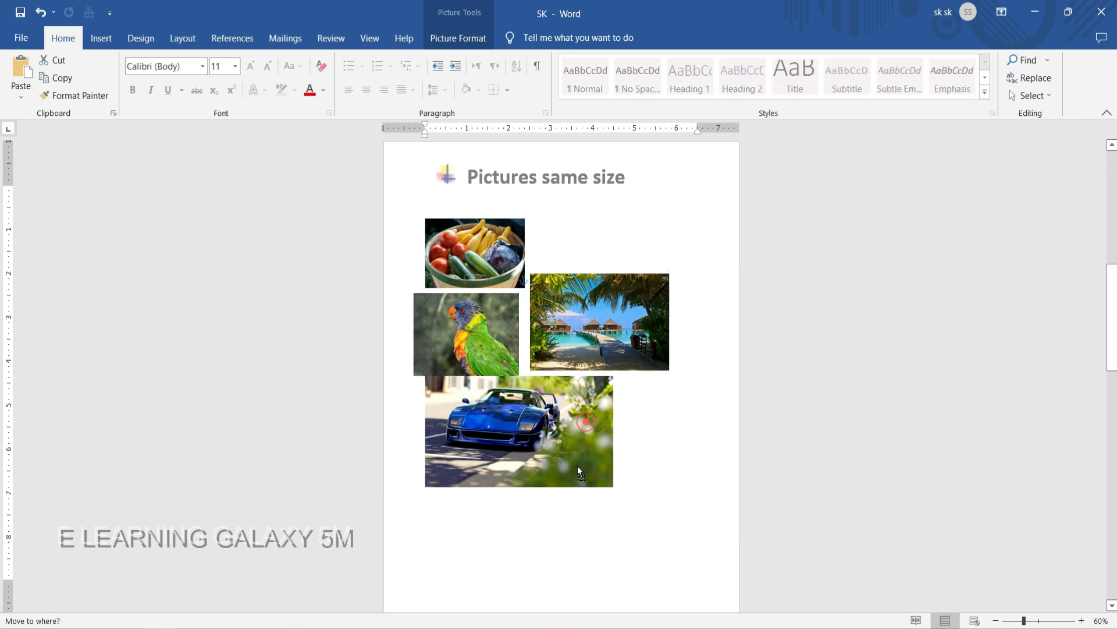
pyautogui.click(558, 439)
pyautogui.click(632, 386)
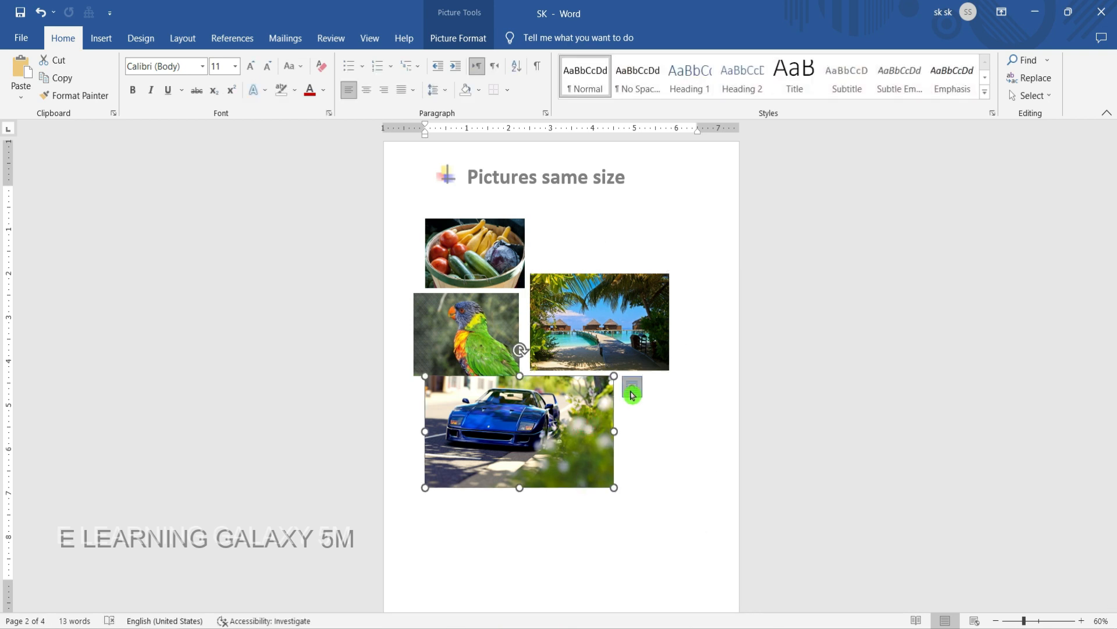
pyautogui.click(674, 498)
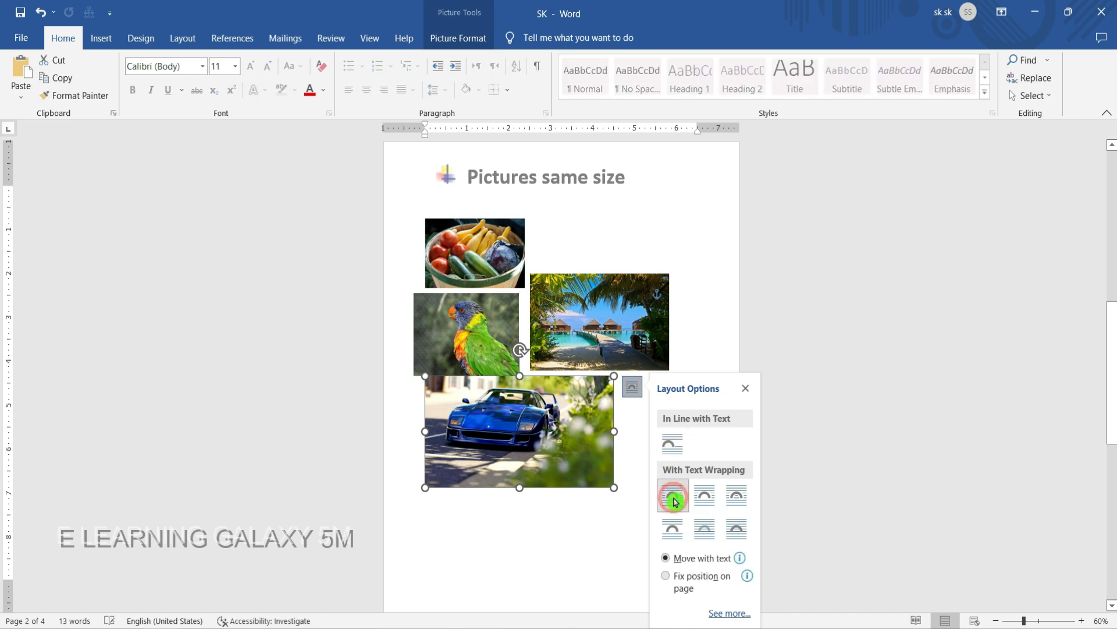
pyautogui.click(507, 541)
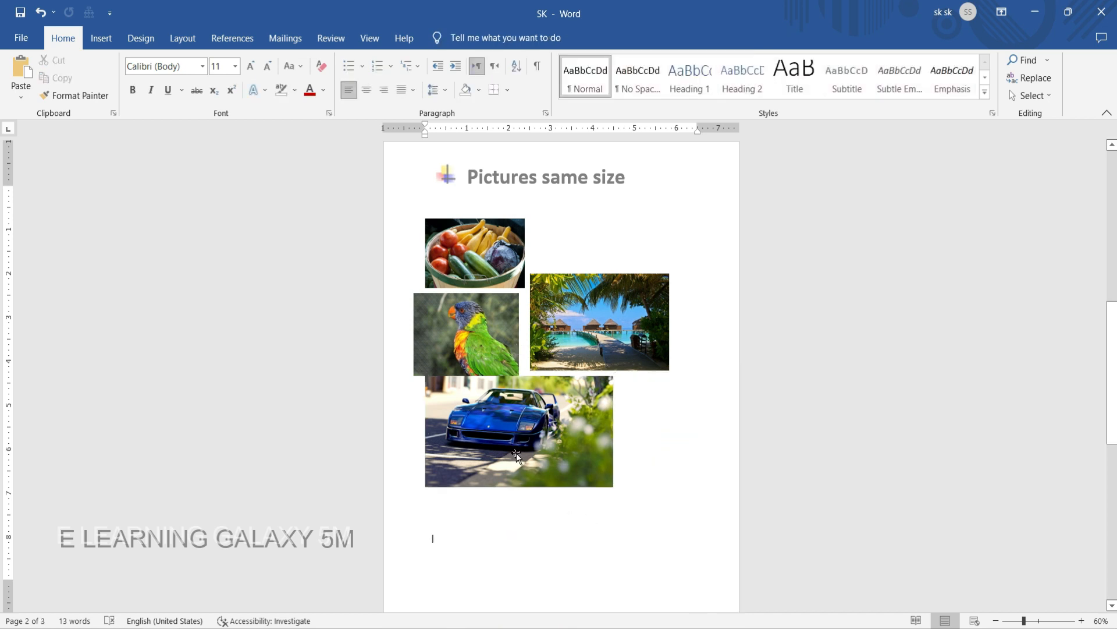
# - Spread the car, parrot and beach pictures apart so that none of the pictures touch
pyautogui.moveTo(517, 456); pyautogui.dragTo(513, 492)
pyautogui.moveTo(466, 335); pyautogui.dragTo(468, 356)
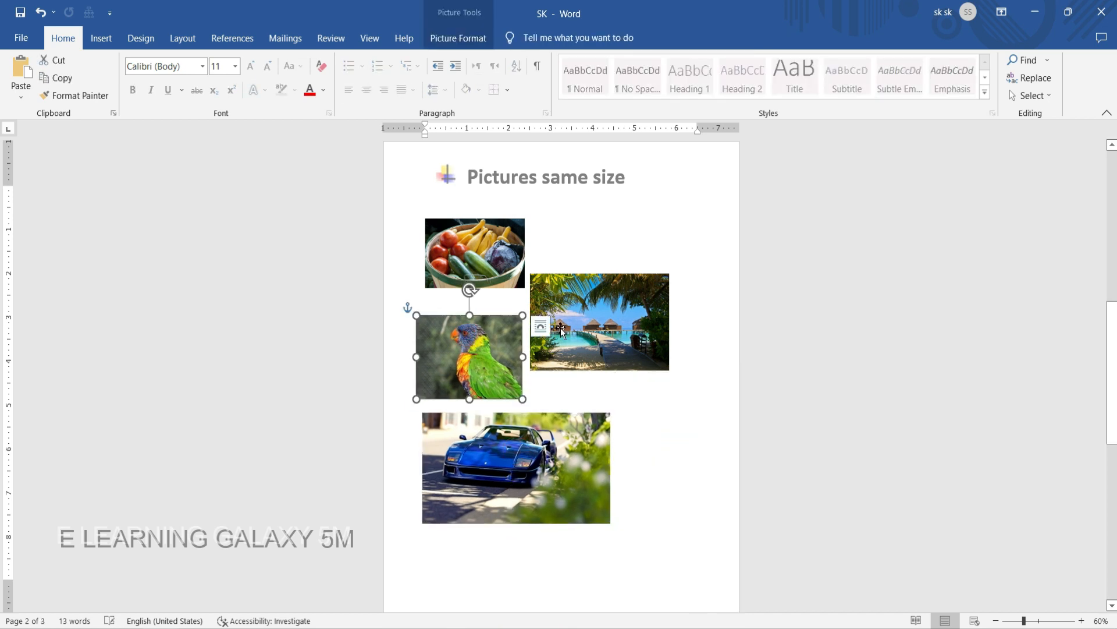
pyautogui.moveTo(561, 330); pyautogui.dragTo(600, 325)
pyautogui.moveTo(491, 355); pyautogui.dragTo(513, 360)
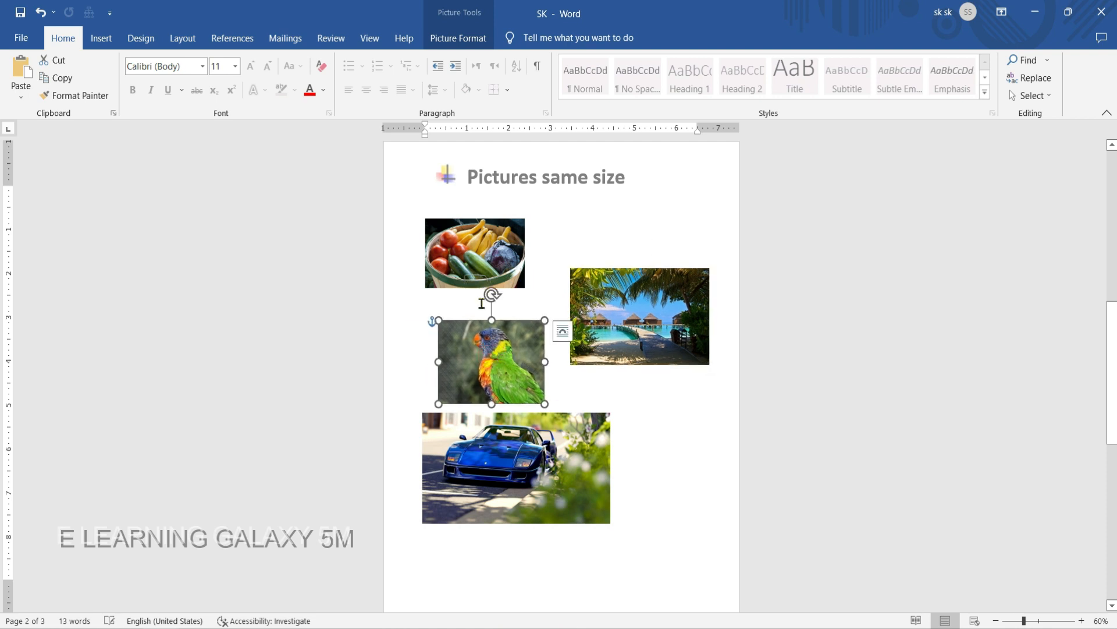
# - Turn off Lock aspect ratio and Relative to original picture size in the vegetable basket picture's size settings
pyautogui.click(489, 253)
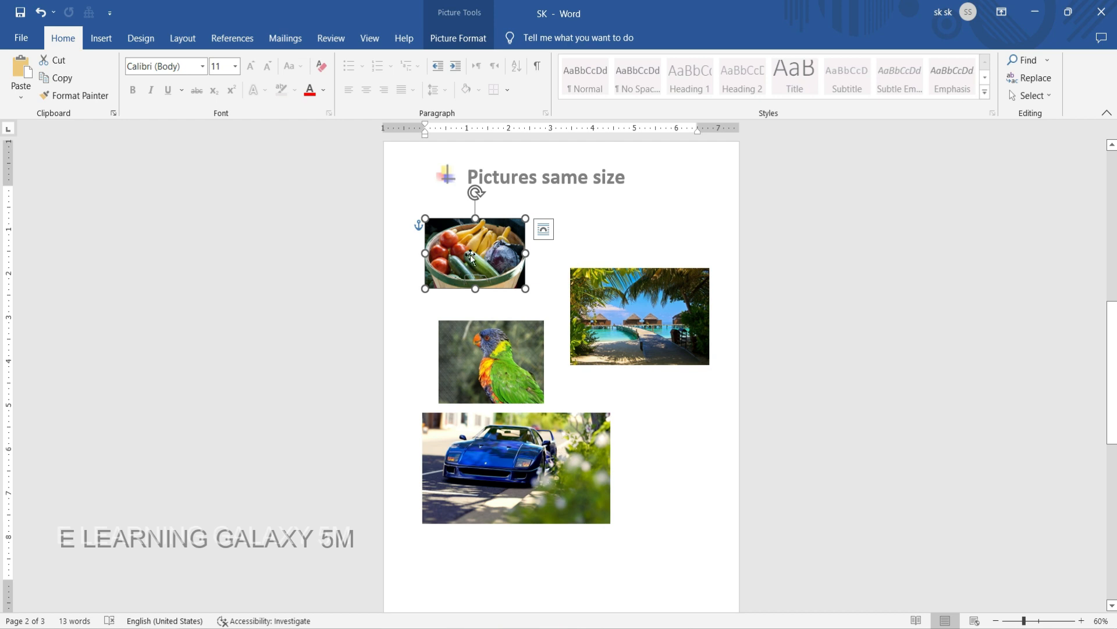
pyautogui.rightClick(471, 256)
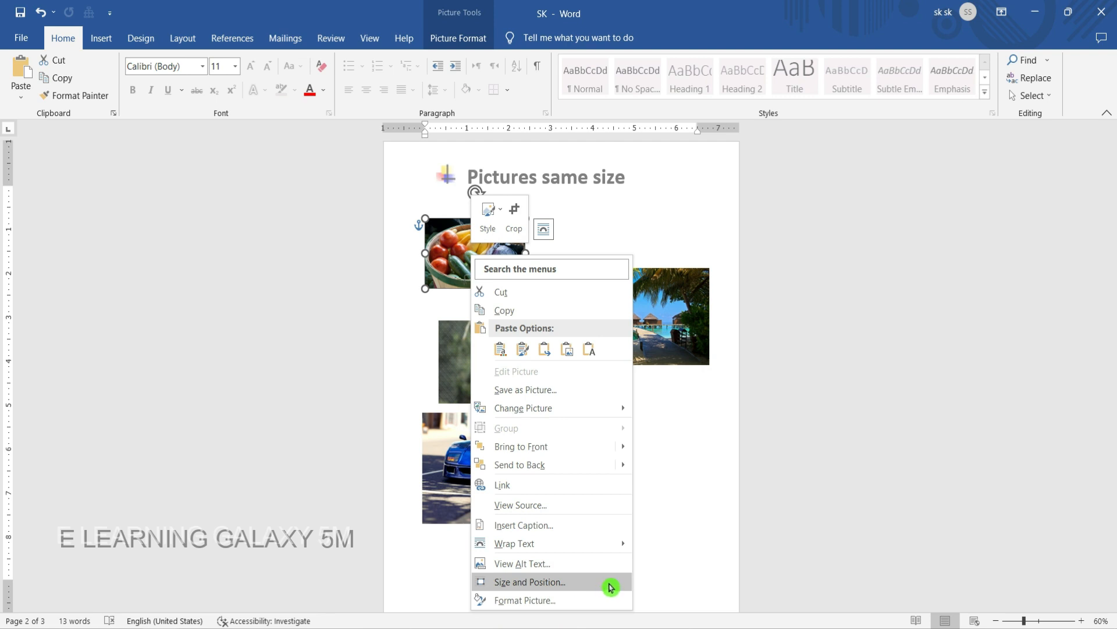
pyautogui.click(610, 587)
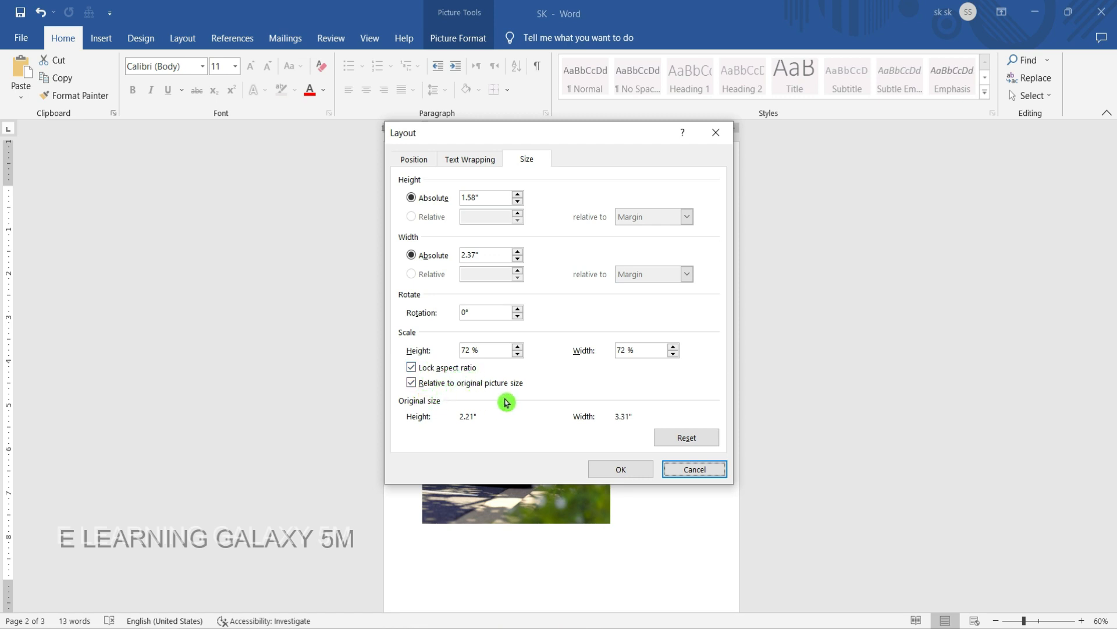
pyautogui.click(412, 367)
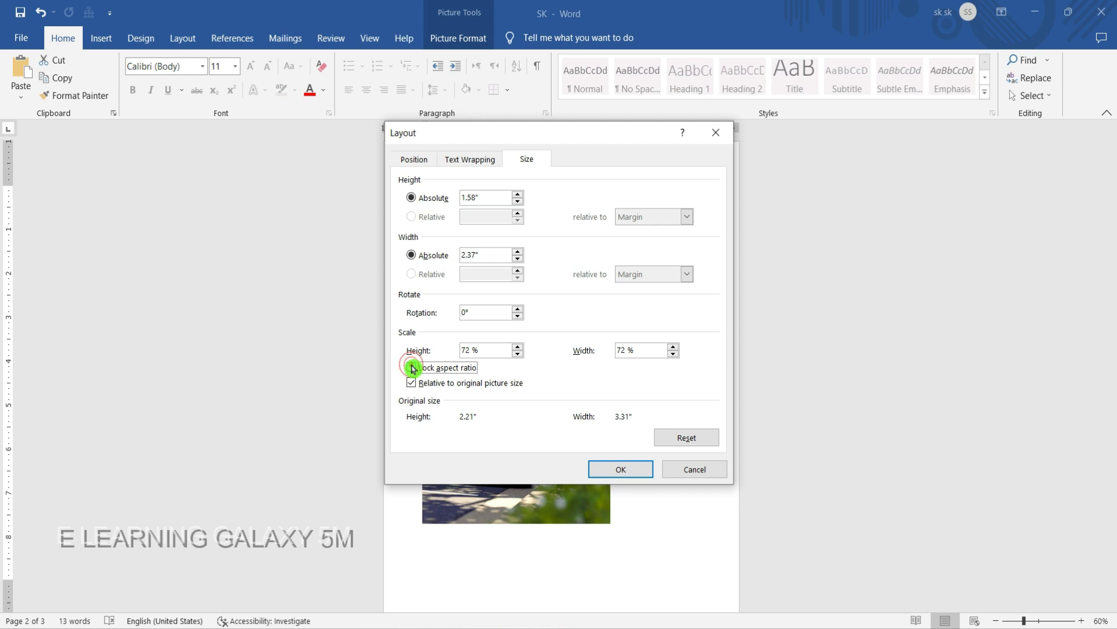
pyautogui.click(412, 383)
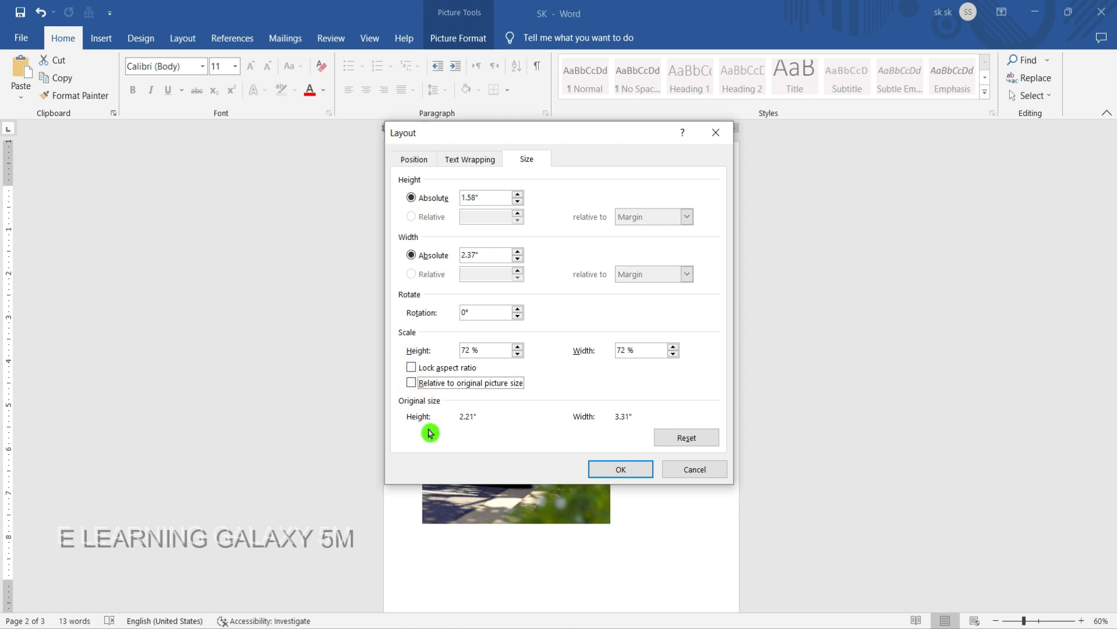
pyautogui.click(608, 468)
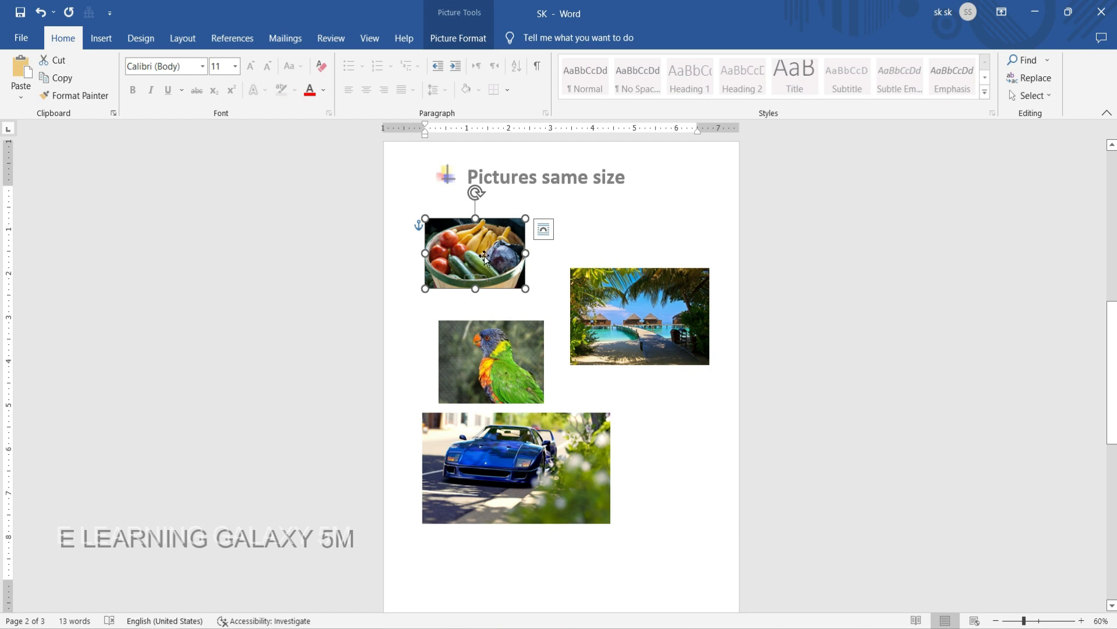
# - Repeat the vegetable basket picture's size settings on the beach, parrot and car pictures to make all four the same size
pyautogui.click(631, 313)
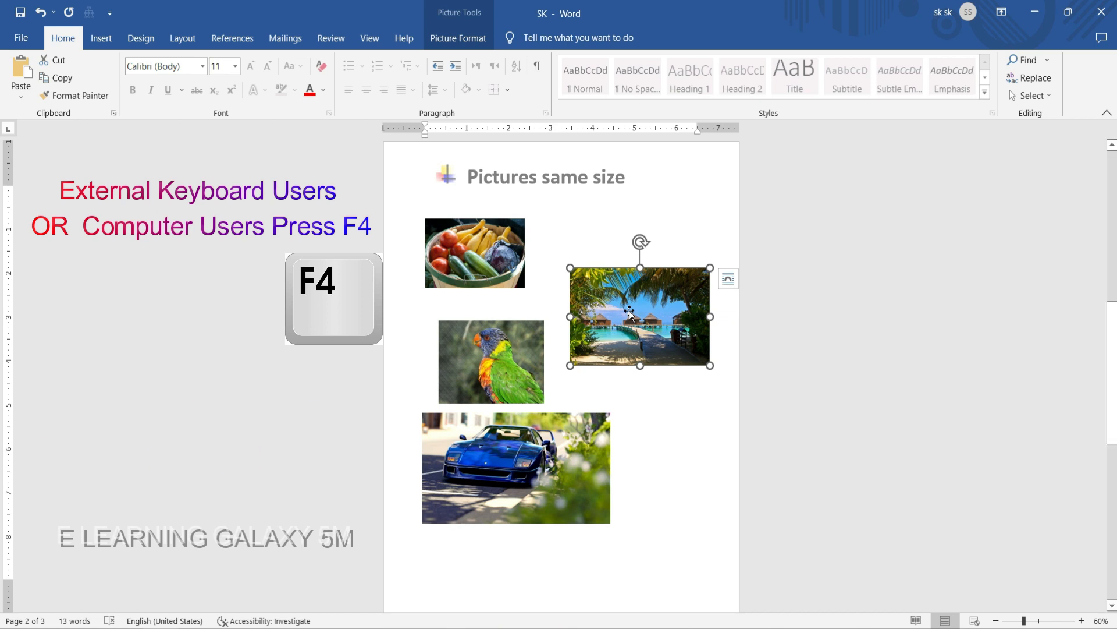
pyautogui.press('F4')
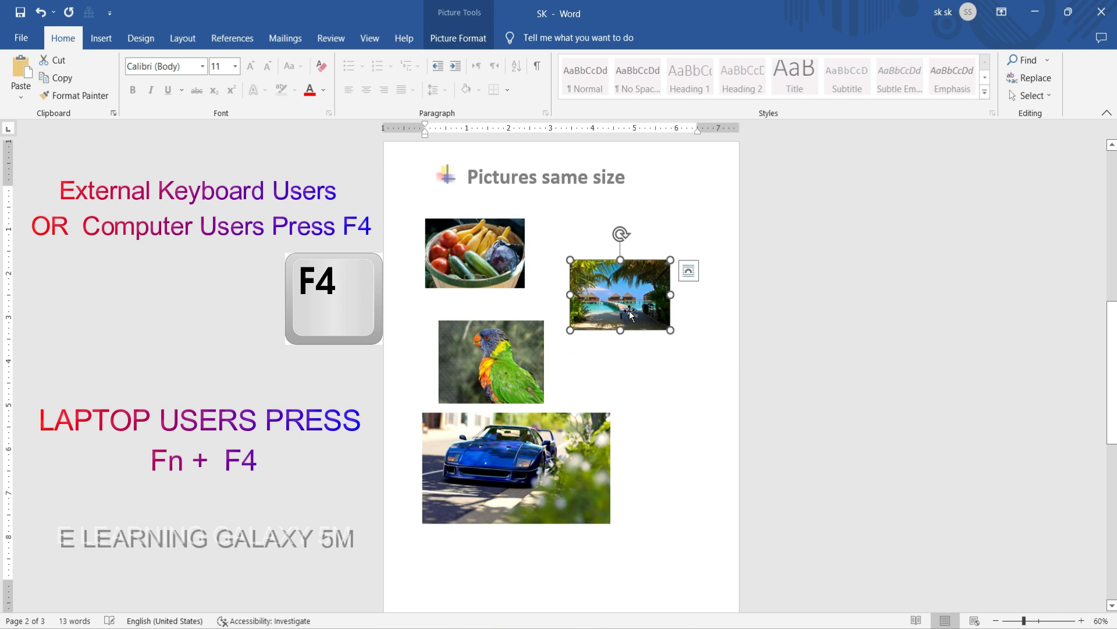
pyautogui.click(504, 382)
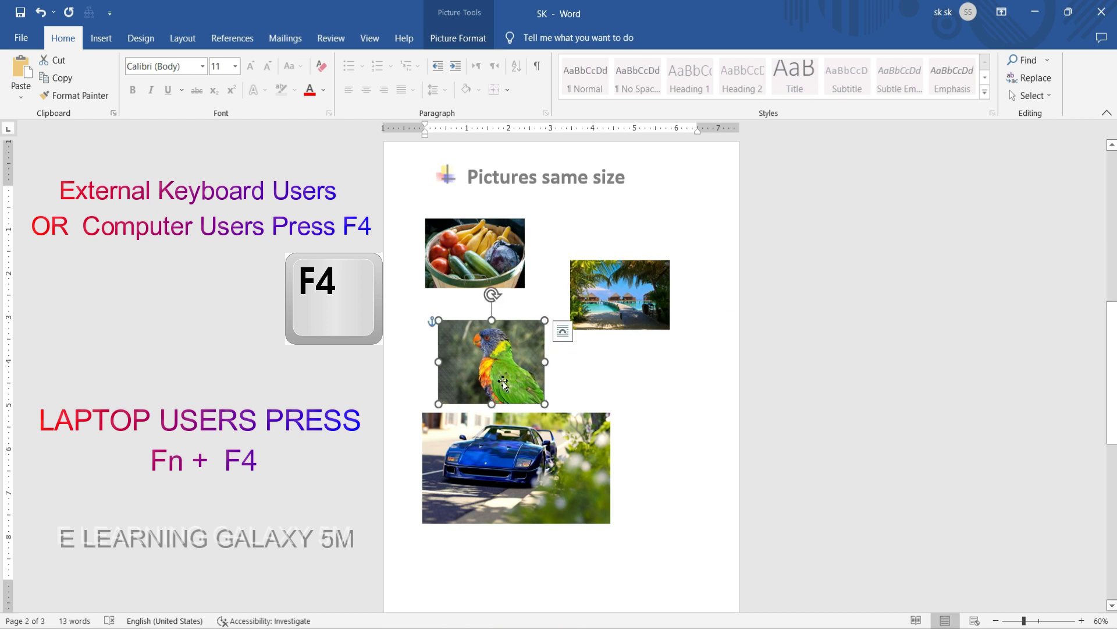
pyautogui.press('F4')
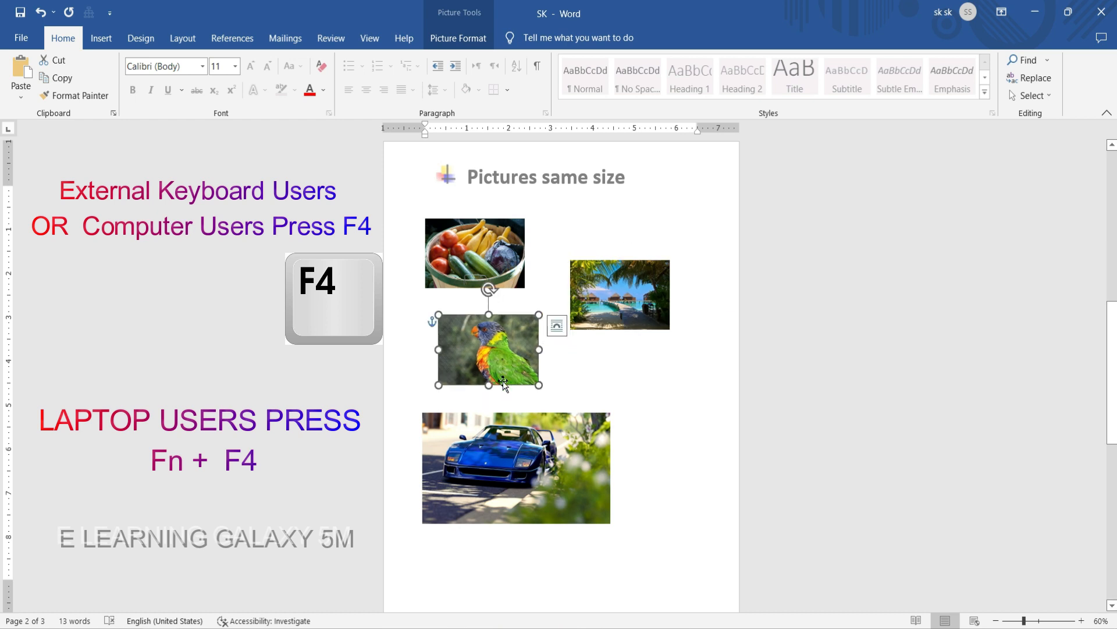
pyautogui.click(511, 489)
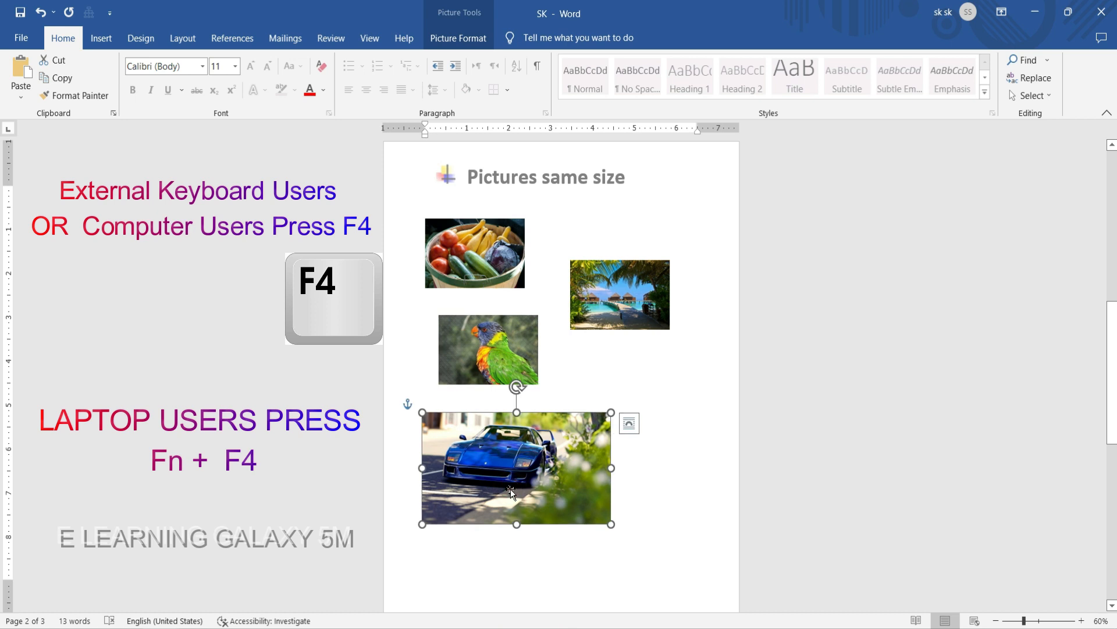
pyautogui.press('F4')
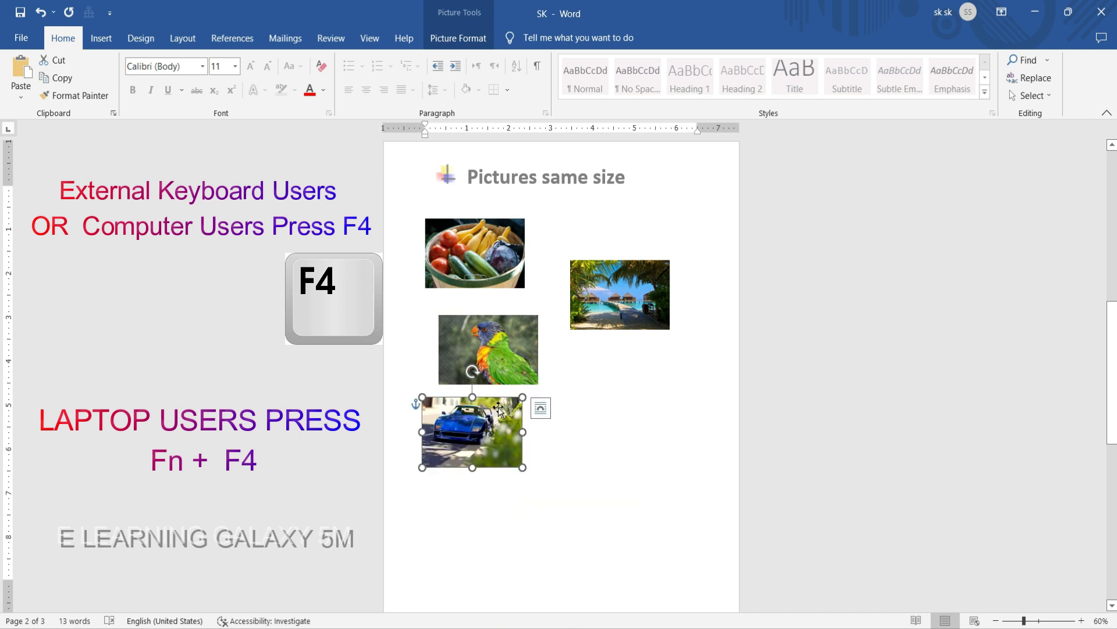
# - Arrange the four pictures in a two-by-two grid, with vegetables and beach above parrot and car
pyautogui.moveTo(495, 348); pyautogui.dragTo(481, 337)
pyautogui.moveTo(634, 296); pyautogui.dragTo(602, 255)
pyautogui.moveTo(498, 433); pyautogui.dragTo(617, 336)
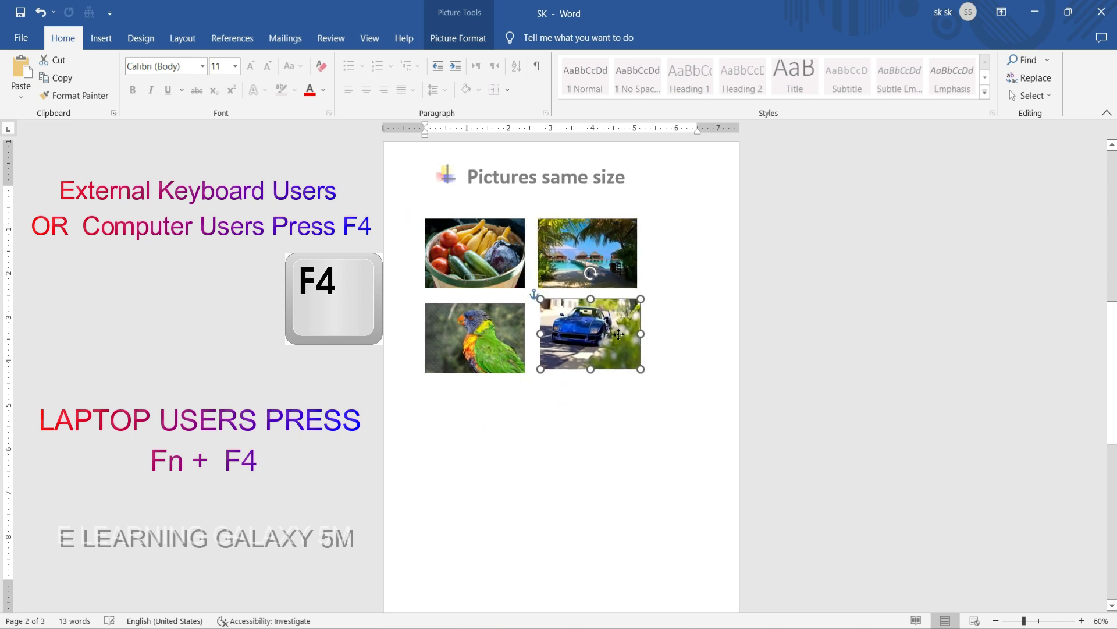
pyautogui.click(619, 479)
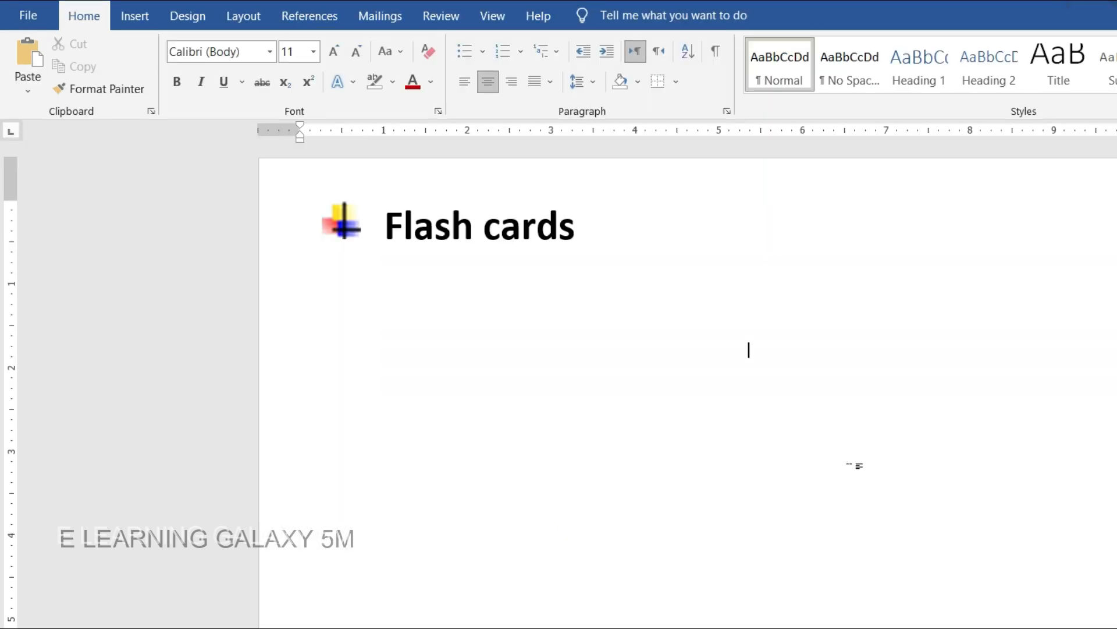
# - Insert a red apple clip art with a green leaf from the Apple category of online pictures into the Flash cards page
pyautogui.click(135, 20)
pyautogui.click(197, 82)
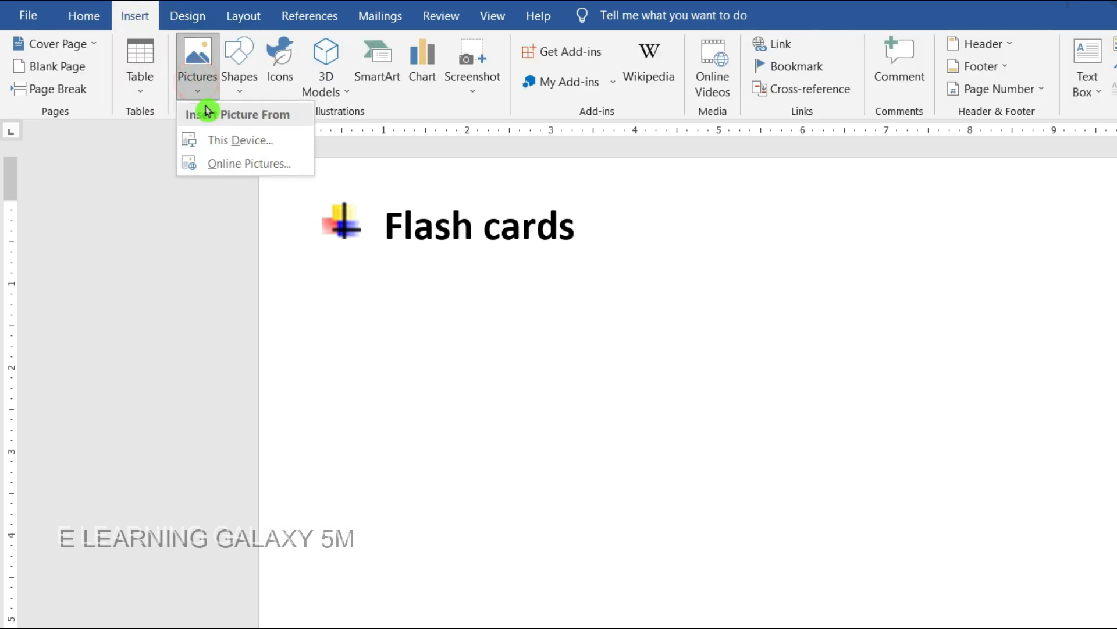
pyautogui.click(210, 164)
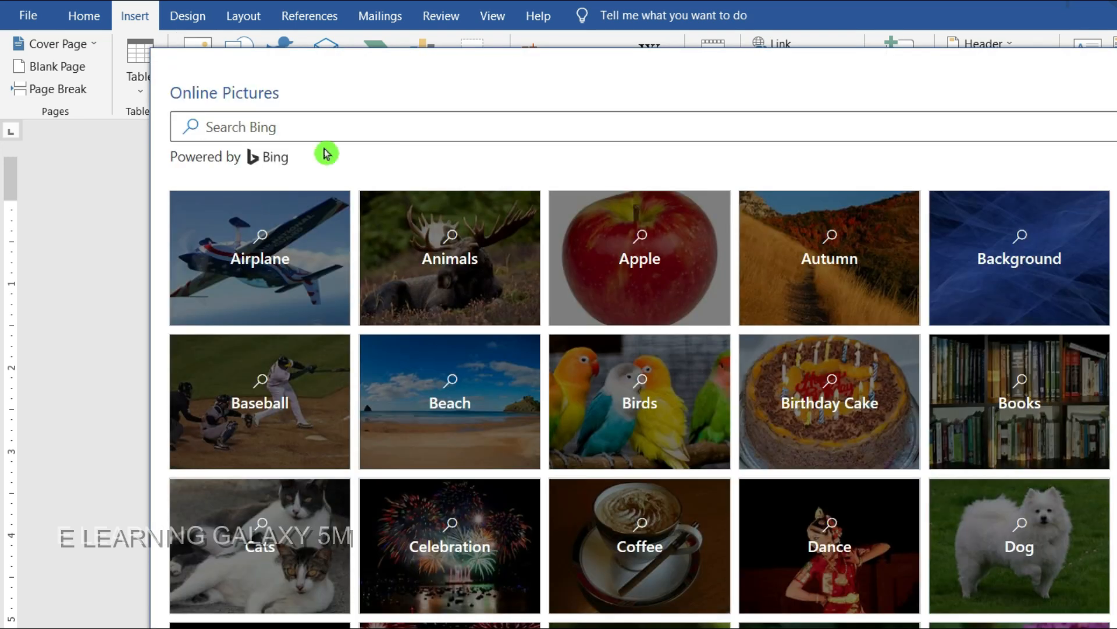
pyautogui.click(649, 265)
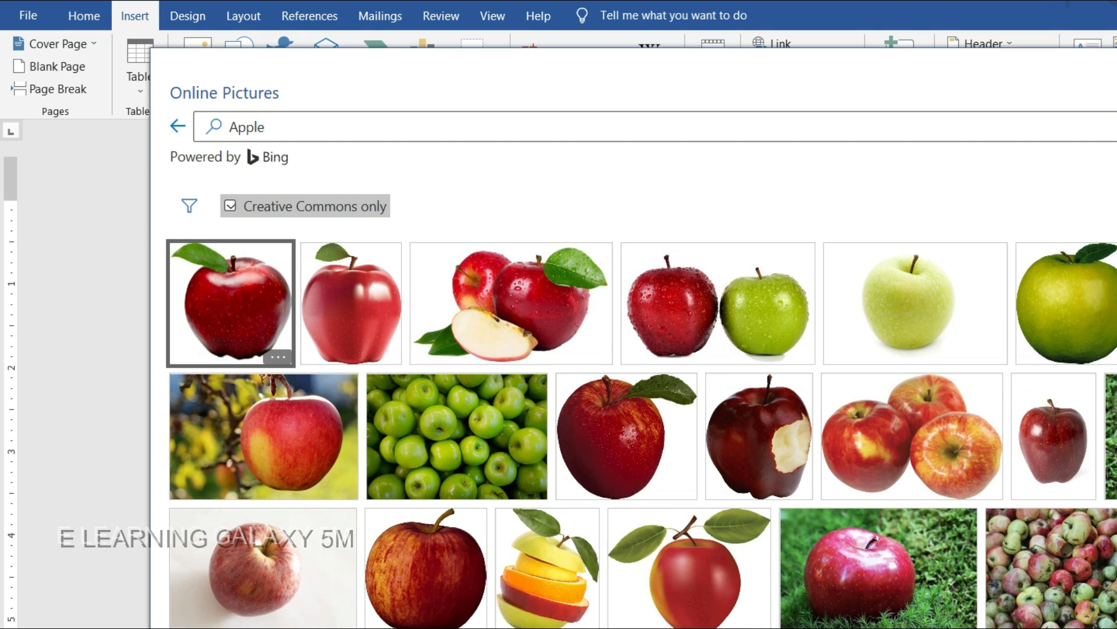
pyautogui.scroll(-15, 642, 433)
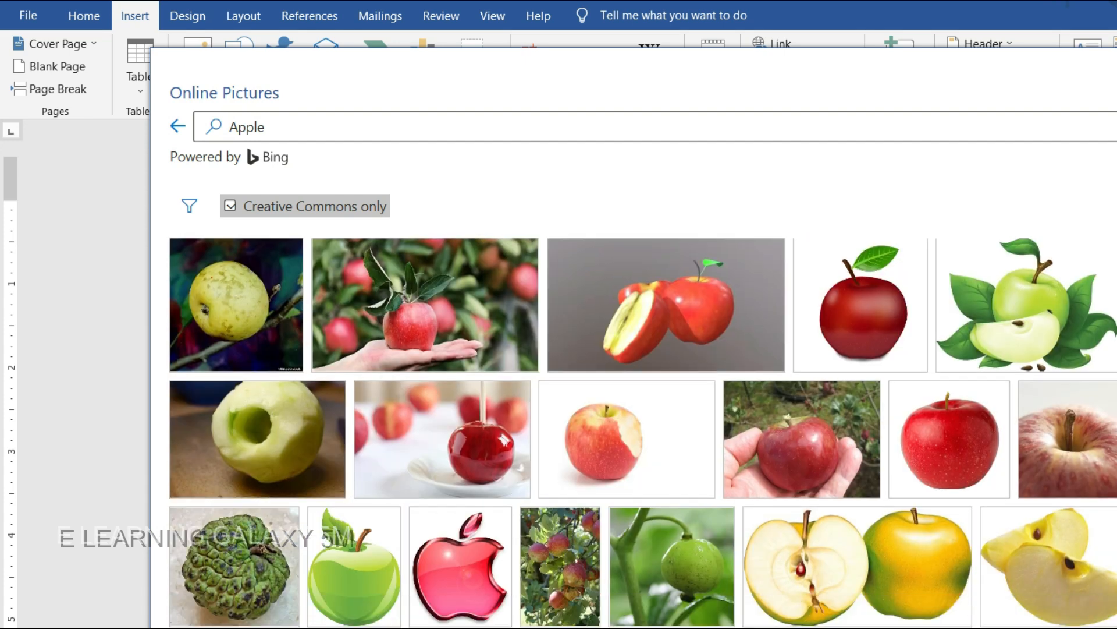
pyautogui.scroll(-10, 742, 394)
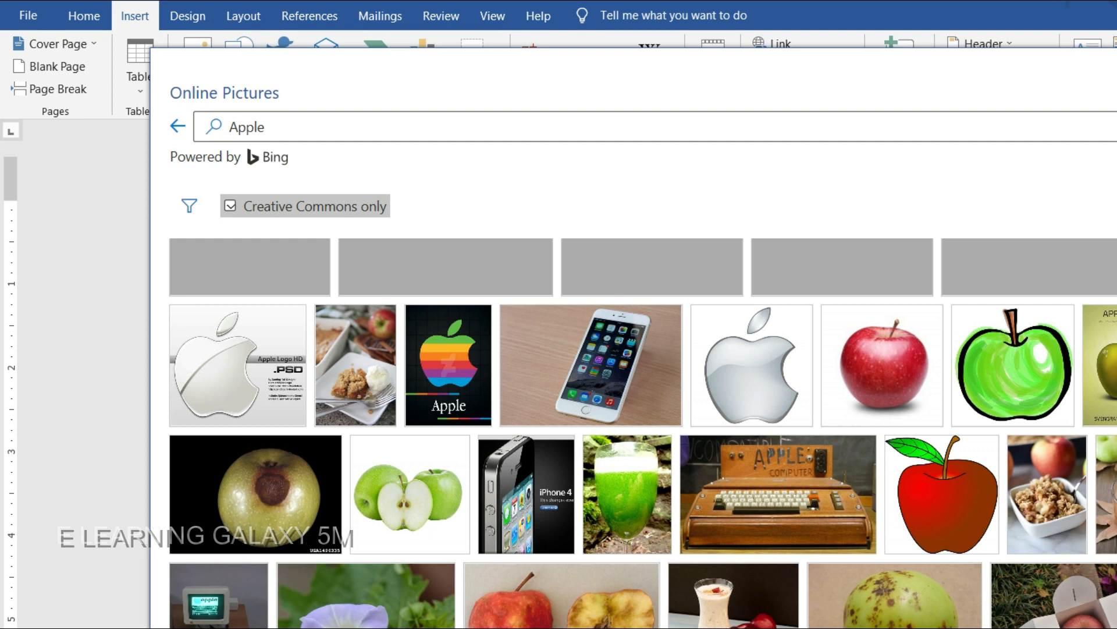
pyautogui.press('Escape')
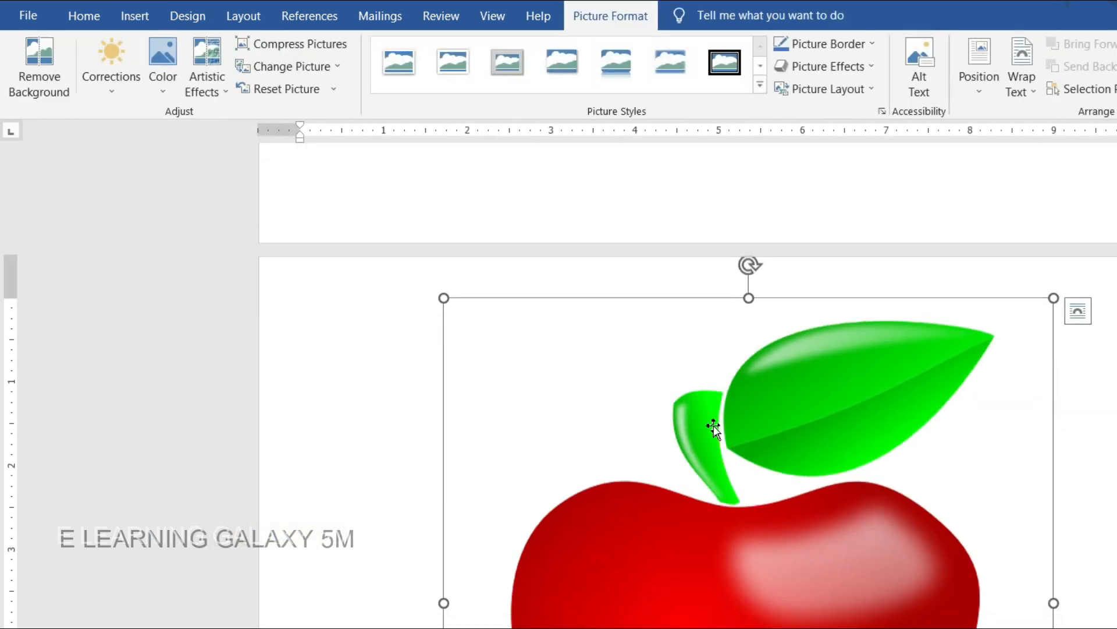
# - Shrink the apple picture to about 3.8 inches wide, set its text wrapping to Behind Text and fix its position on the page
pyautogui.moveTo(1056, 295); pyautogui.dragTo(767, 583)
pyautogui.scroll(-1, 816, 608)
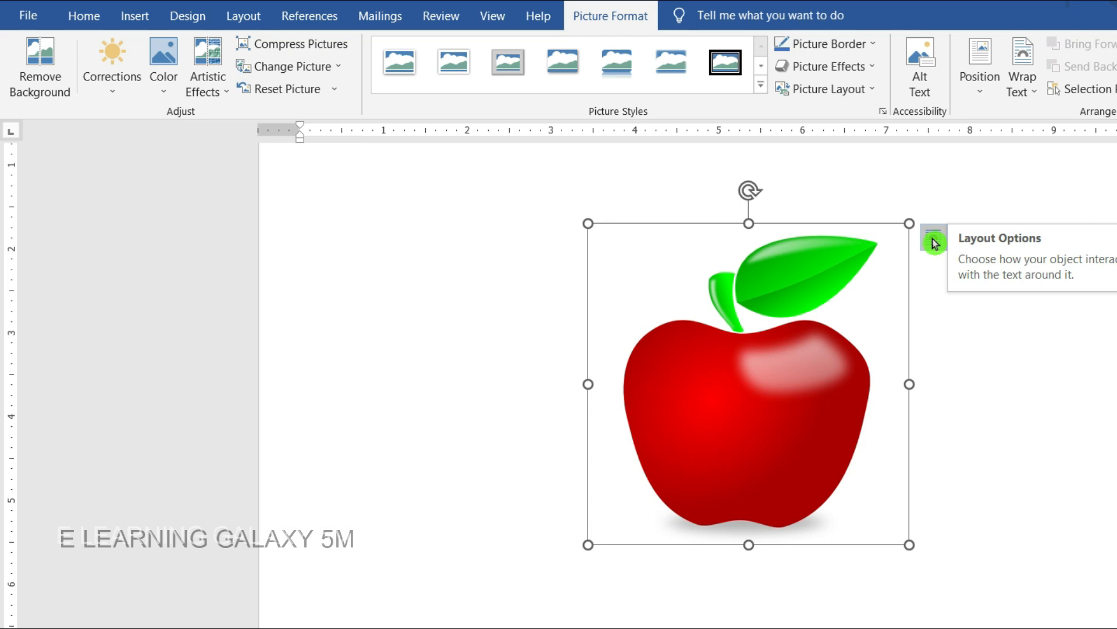
pyautogui.click(933, 240)
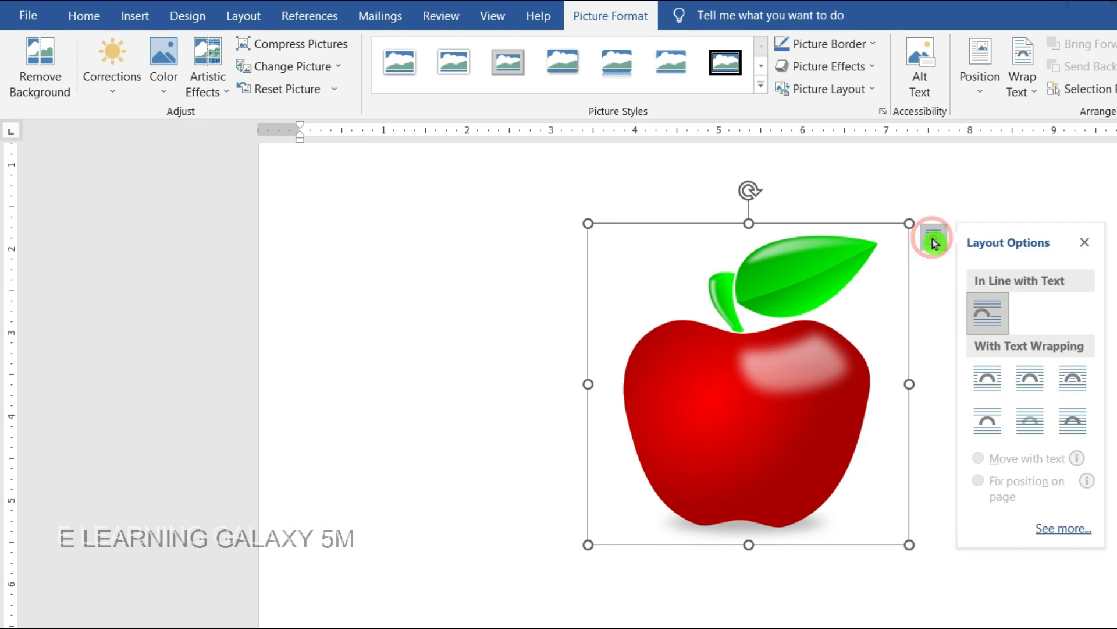
pyautogui.click(1033, 386)
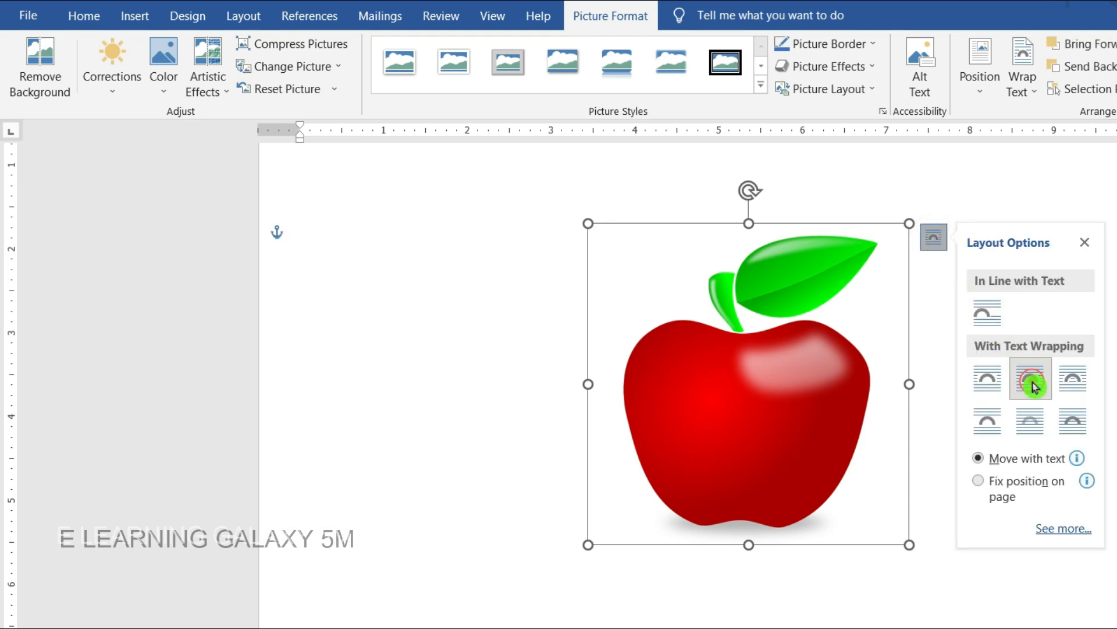
pyautogui.click(1030, 428)
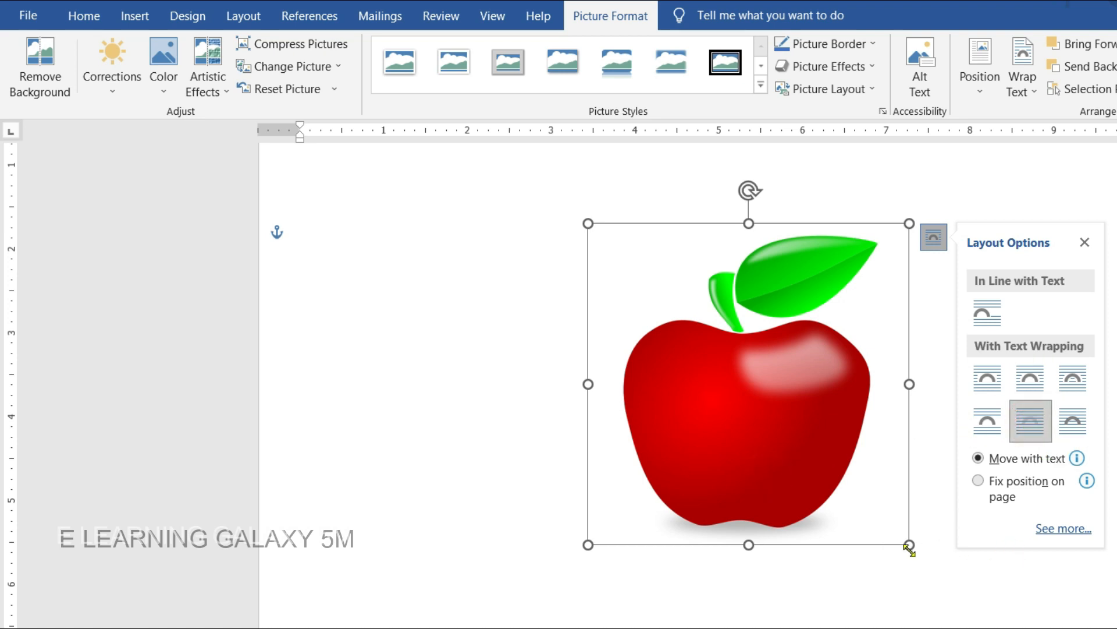
pyautogui.click(979, 483)
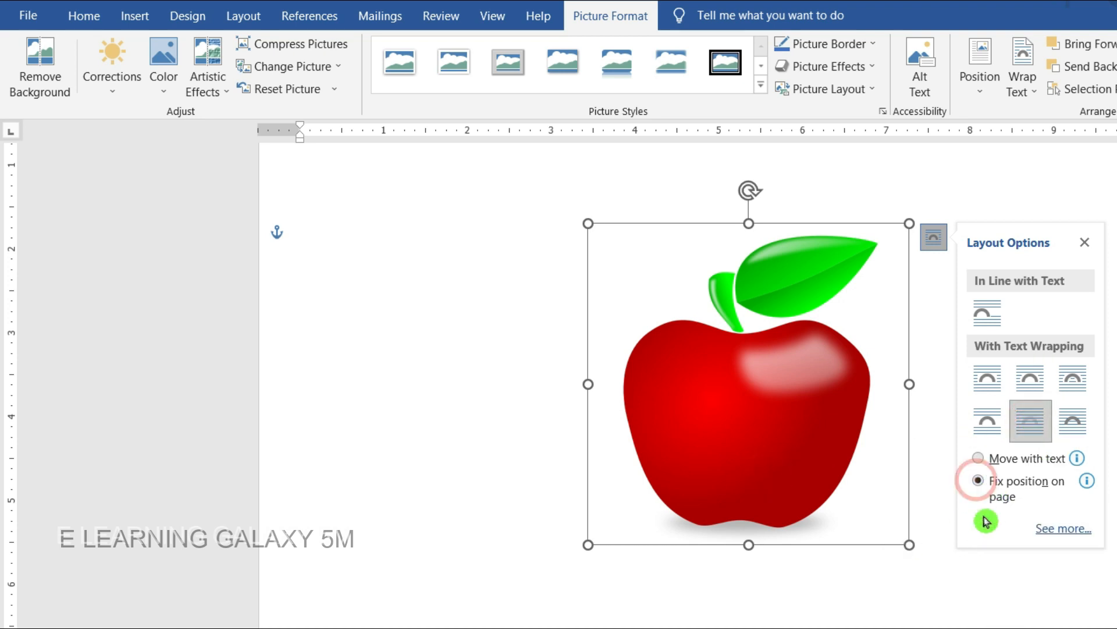
# - Enlarge the apple picture proportionally to about 4.3 inches wide
pyautogui.moveTo(910, 544)
pyautogui.mouseDown()
pyautogui.moveTo(885, 520)
pyautogui.moveTo(908, 512)
pyautogui.moveTo(916, 526)
pyautogui.mouseUp()
pyautogui.scroll(1, 3, 402)
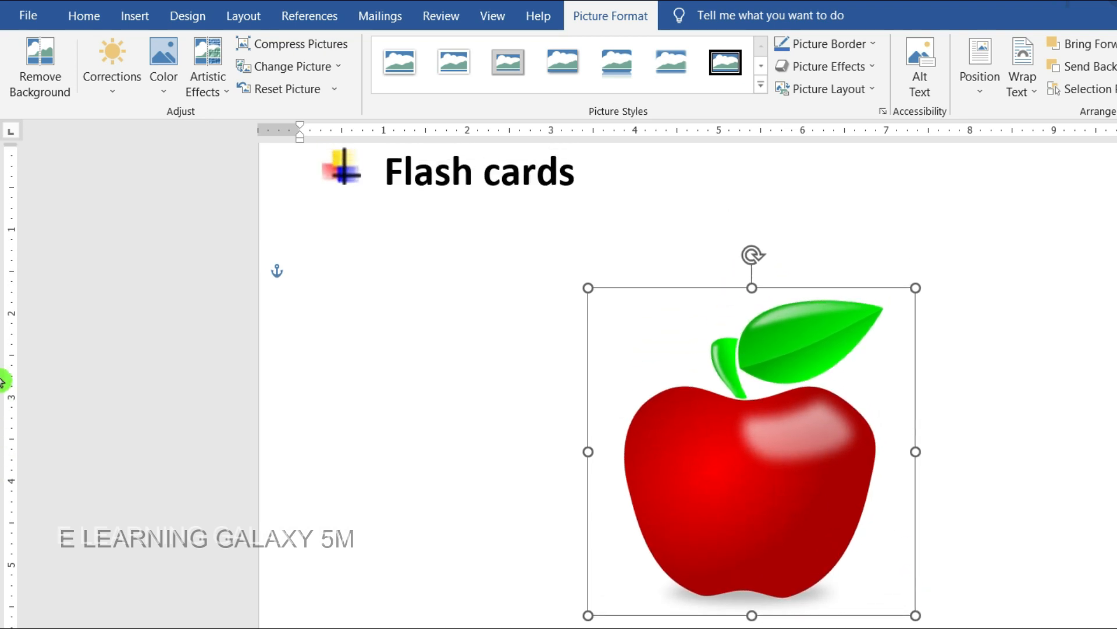
pyautogui.moveTo(914, 614); pyautogui.dragTo(947, 628)
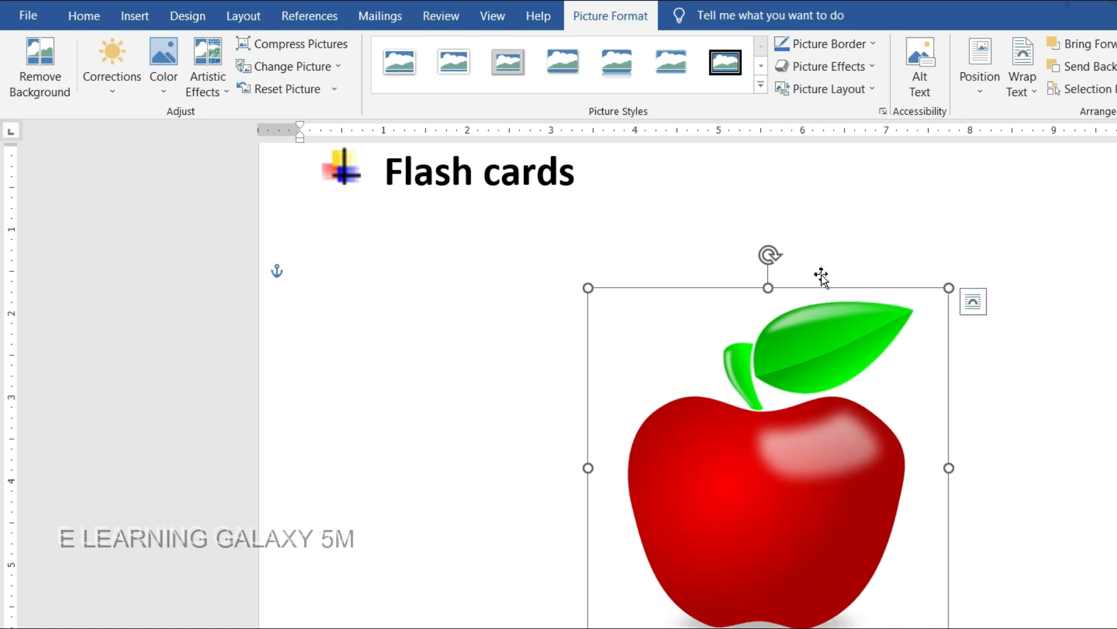
# - Convert the apple picture to a picture layout with a caption box across its lower edge, and enter APPLE as the caption
pyautogui.click(841, 95)
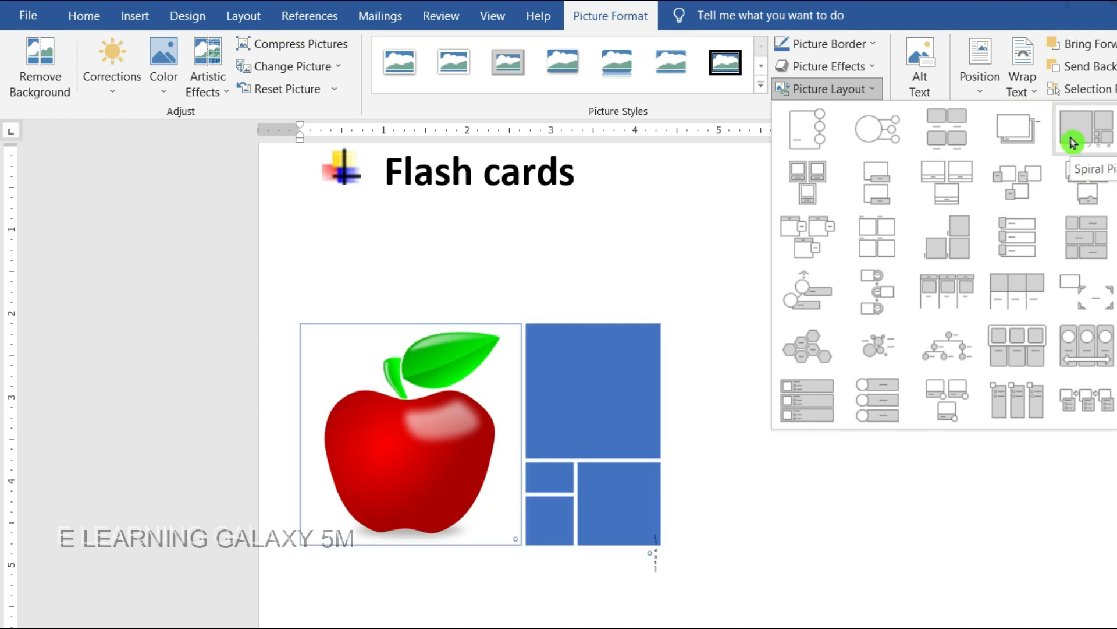
pyautogui.click(1086, 202)
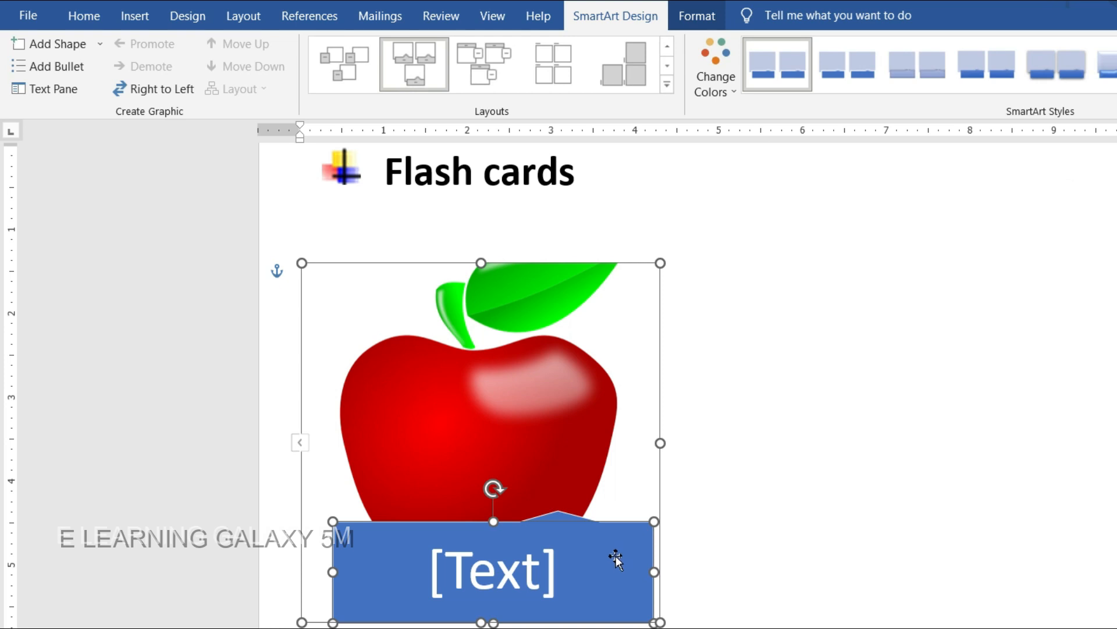
pyautogui.click(551, 574)
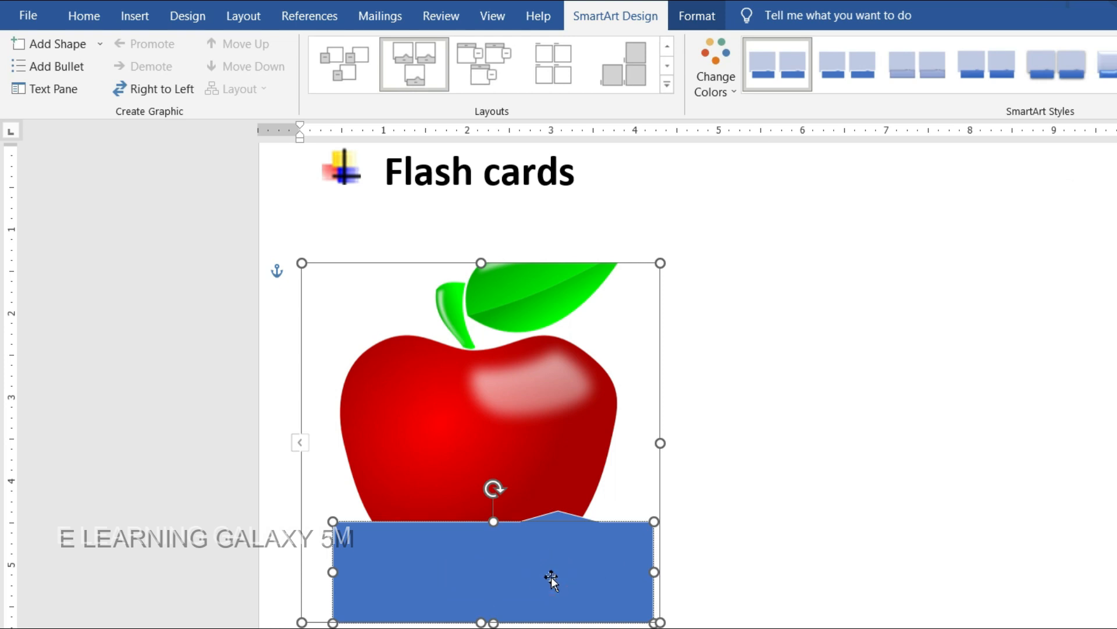
pyautogui.write('app')
pyautogui.press('BackSpace')
pyautogui.press('BackSpace')
pyautogui.press('BackSpace')
pyautogui.write('APPLE')
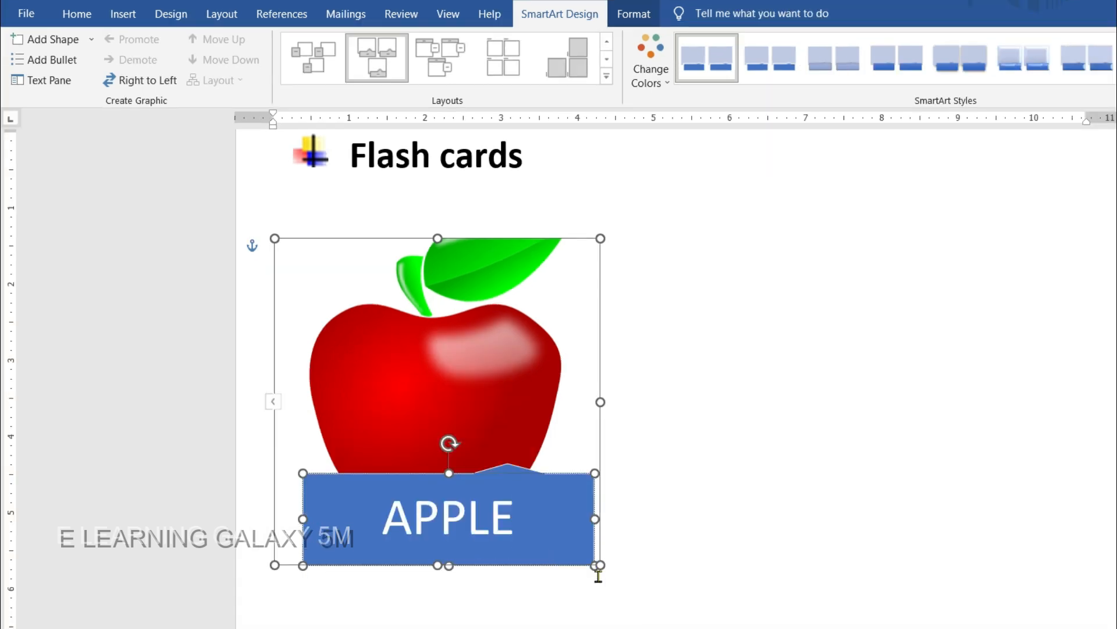
# - Enlarge the apple flash card graphic to about 6.3 inches wide and 5.1 inches tall
pyautogui.moveTo(595, 568)
pyautogui.mouseDown()
pyautogui.moveTo(613, 586)
pyautogui.moveTo(601, 568)
pyautogui.mouseUp()
pyautogui.moveTo(601, 238); pyautogui.dragTo(718, 225)
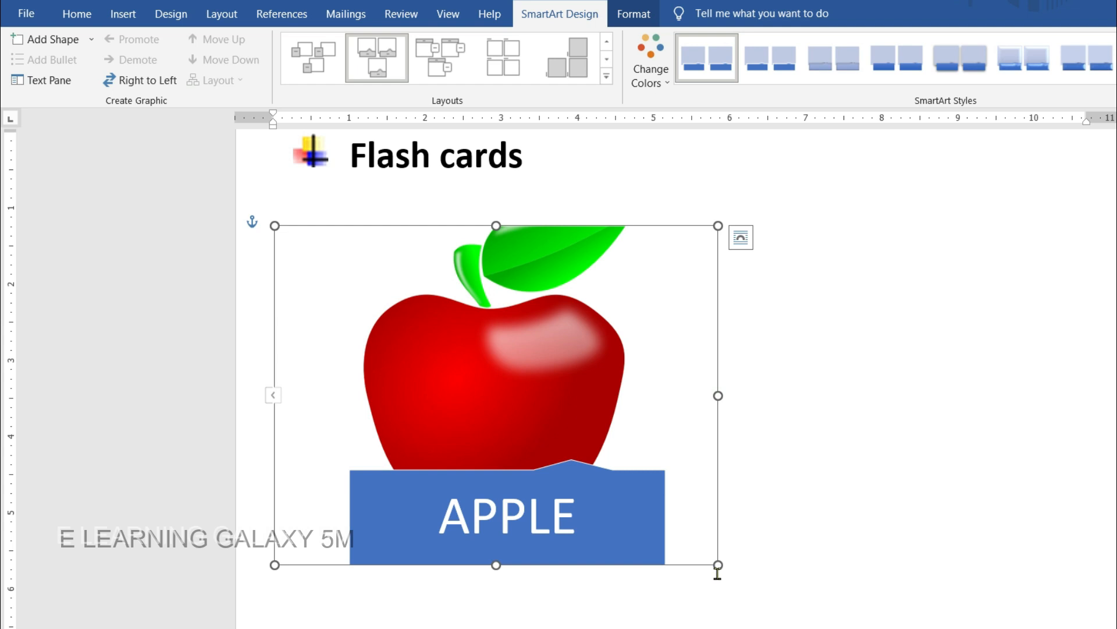
pyautogui.moveTo(718, 564); pyautogui.dragTo(758, 616)
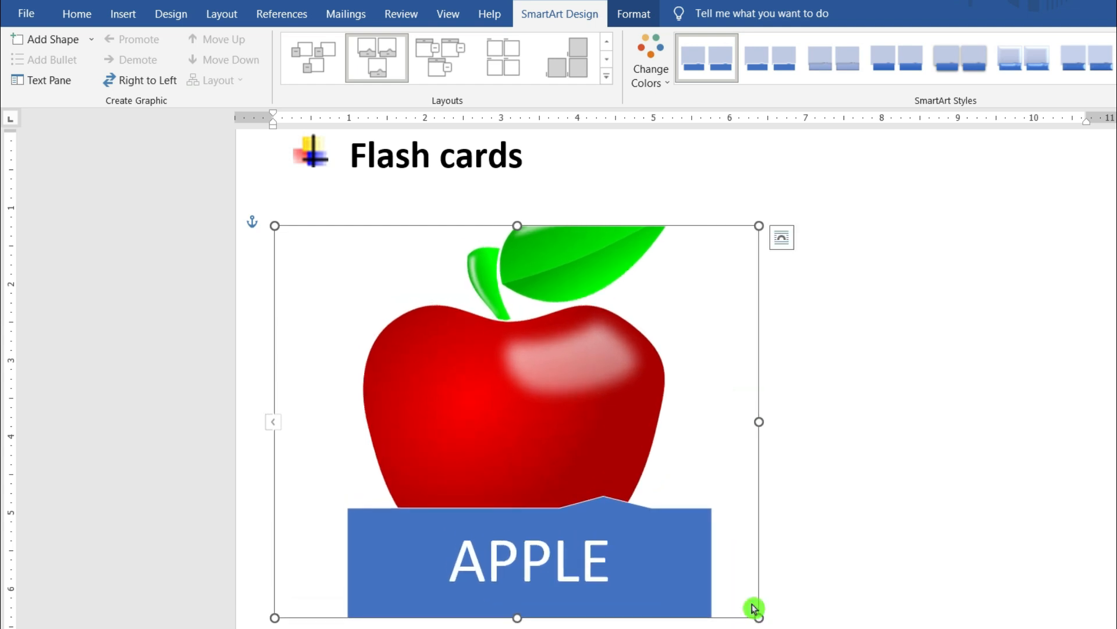
# - Recolor the flash card graphic with the gold variation from the Colorful color set
pyautogui.click(76, 12)
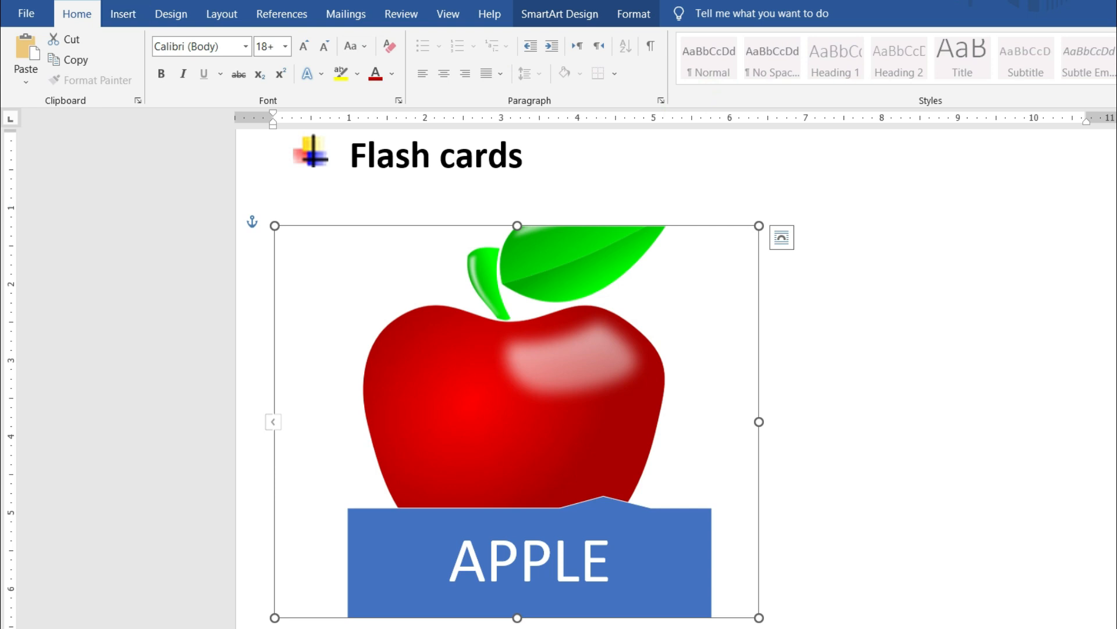
pyautogui.click(571, 16)
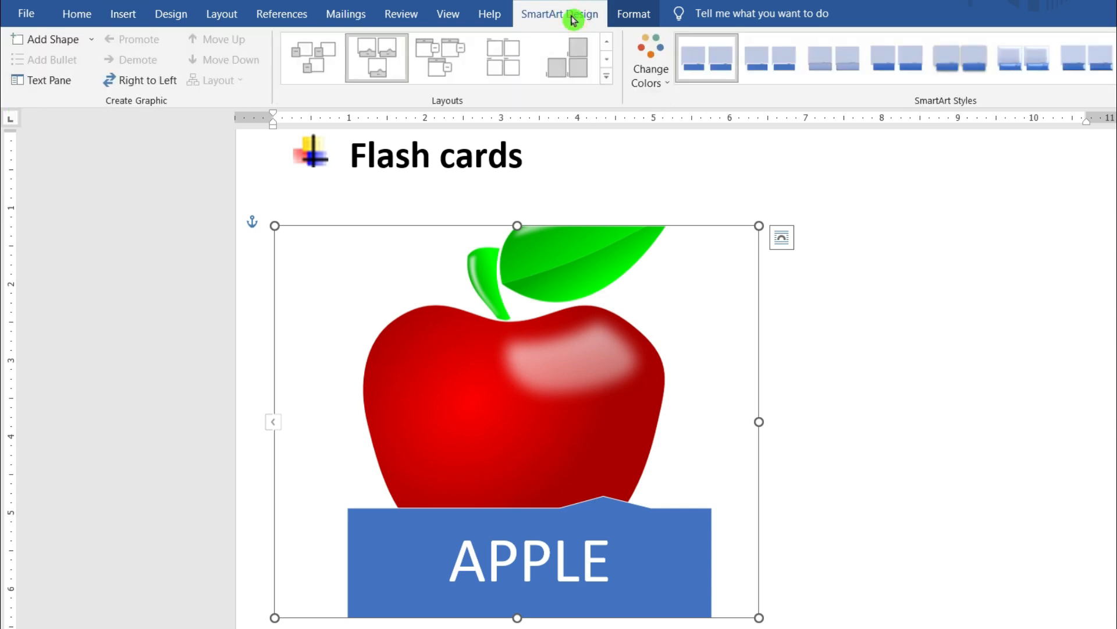
pyautogui.click(656, 85)
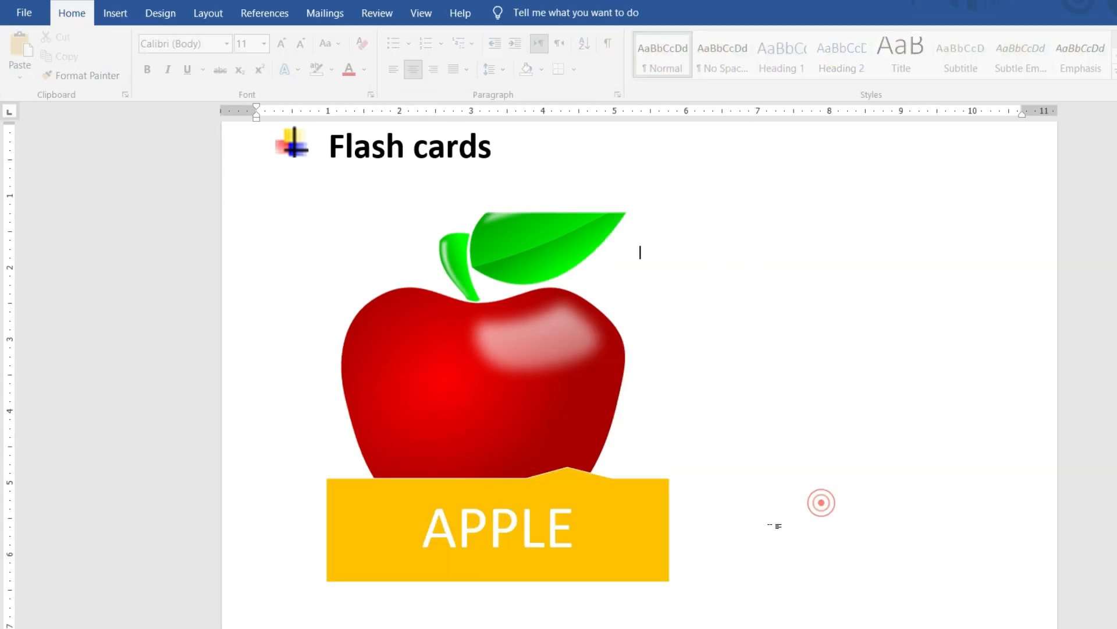
# - Fill the APPLE caption box with the standard purple color
pyautogui.click(603, 525)
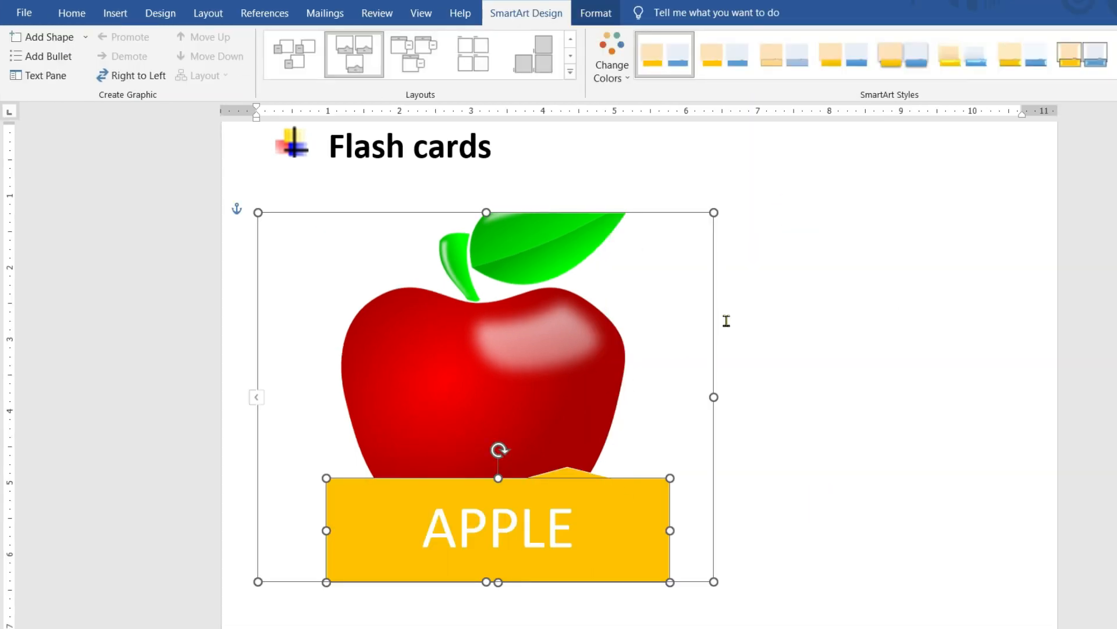
pyautogui.click(632, 88)
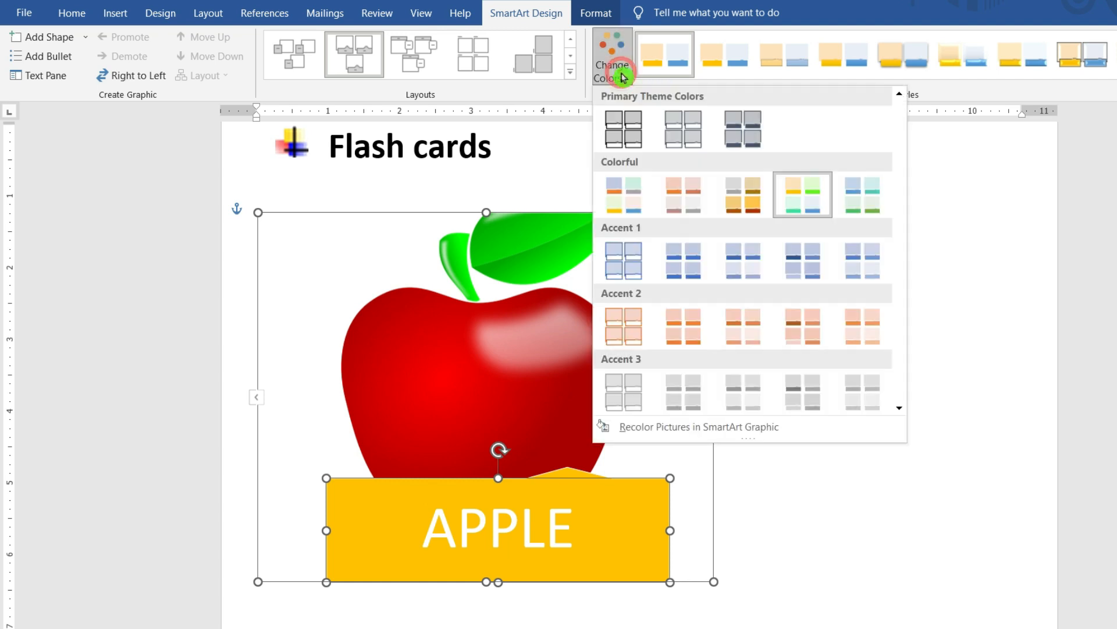
pyautogui.click(1060, 558)
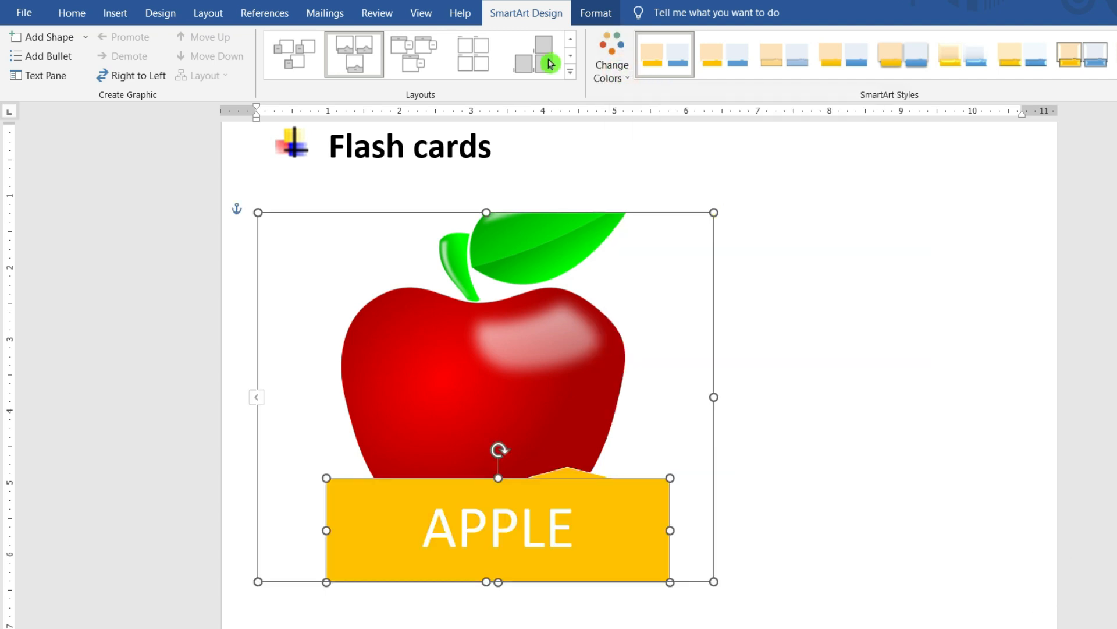
pyautogui.click(596, 16)
pyautogui.click(547, 39)
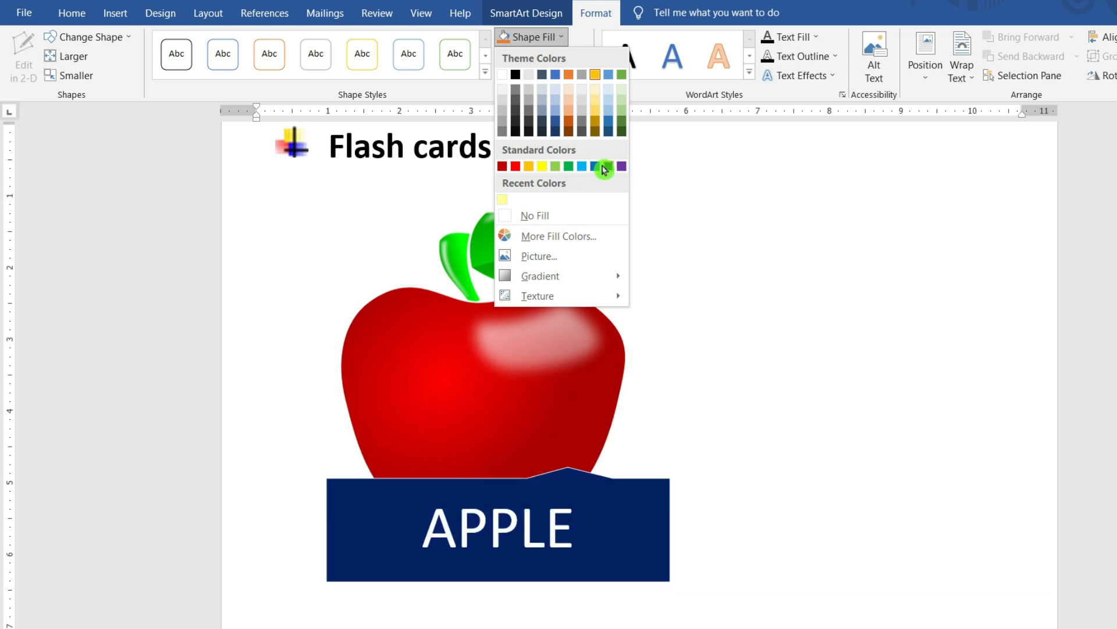
pyautogui.click(621, 169)
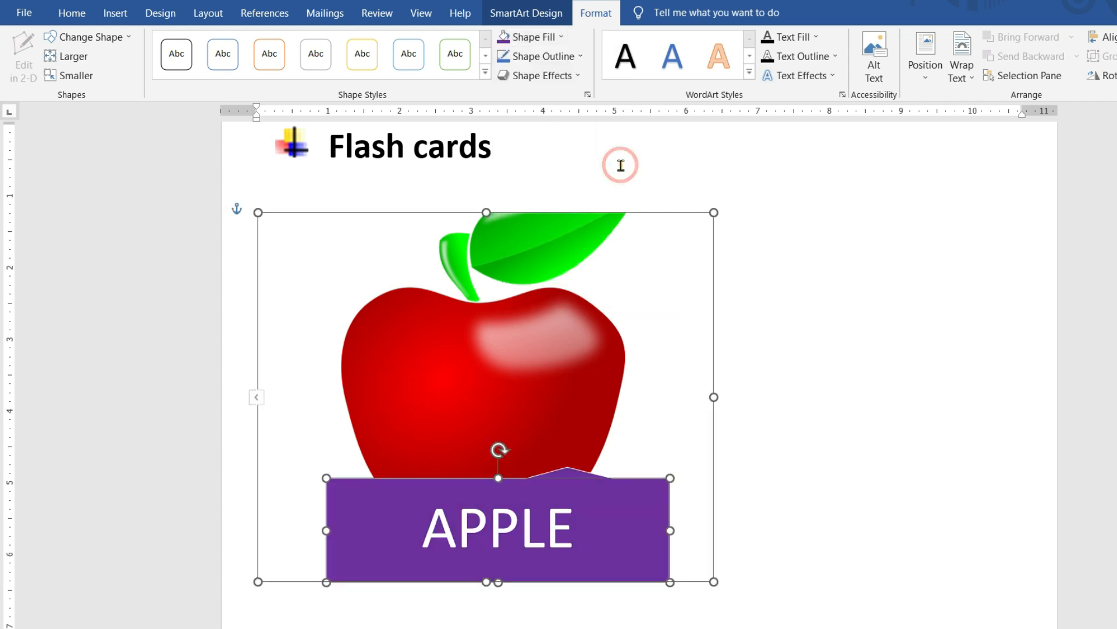
# - Reduce the caption box's height, enlarge the whole flash card slightly and move it to the middle of the page
pyautogui.moveTo(499, 478); pyautogui.dragTo(499, 511)
pyautogui.moveTo(713, 581); pyautogui.dragTo(725, 599)
pyautogui.moveTo(592, 213); pyautogui.dragTo(762, 218)
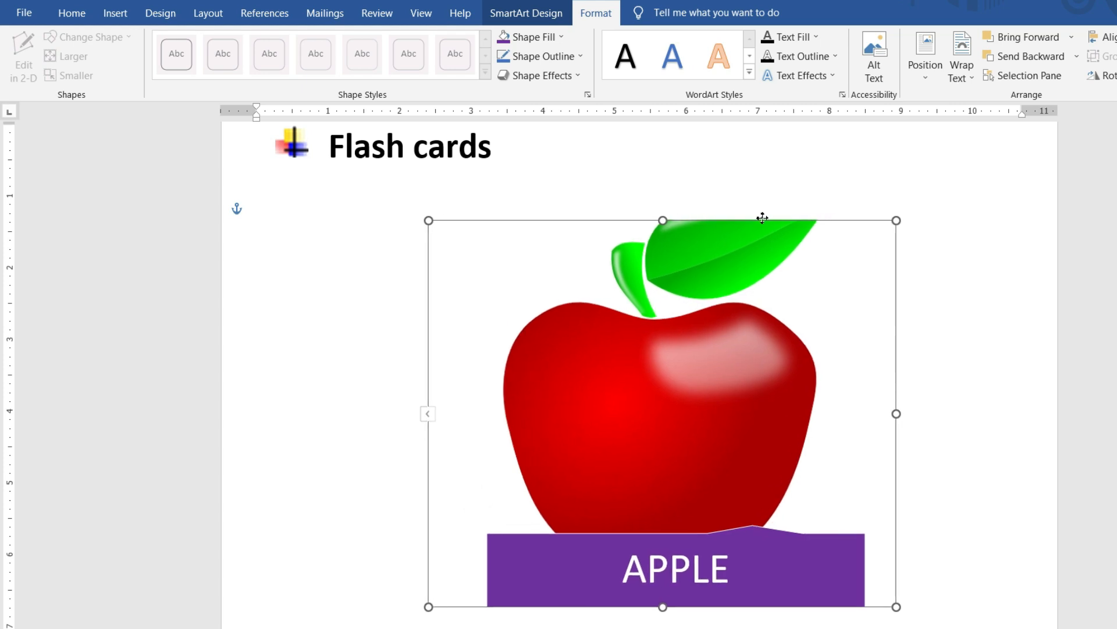
pyautogui.click(951, 381)
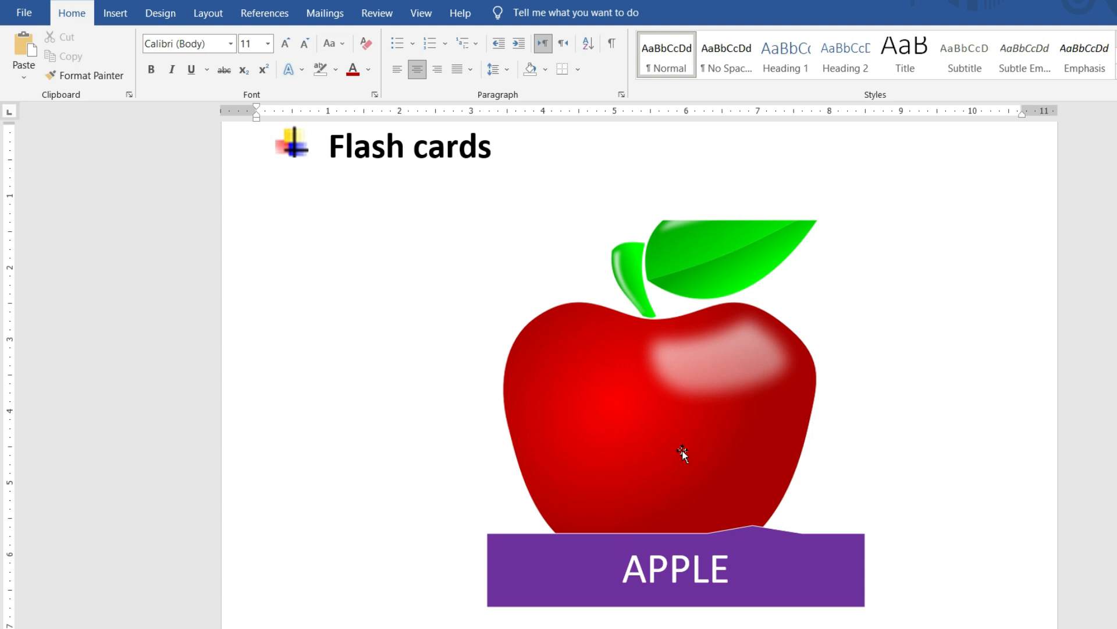
# - Apply a 6 pt black outline around the apple picture in the flash card
pyautogui.click(613, 455)
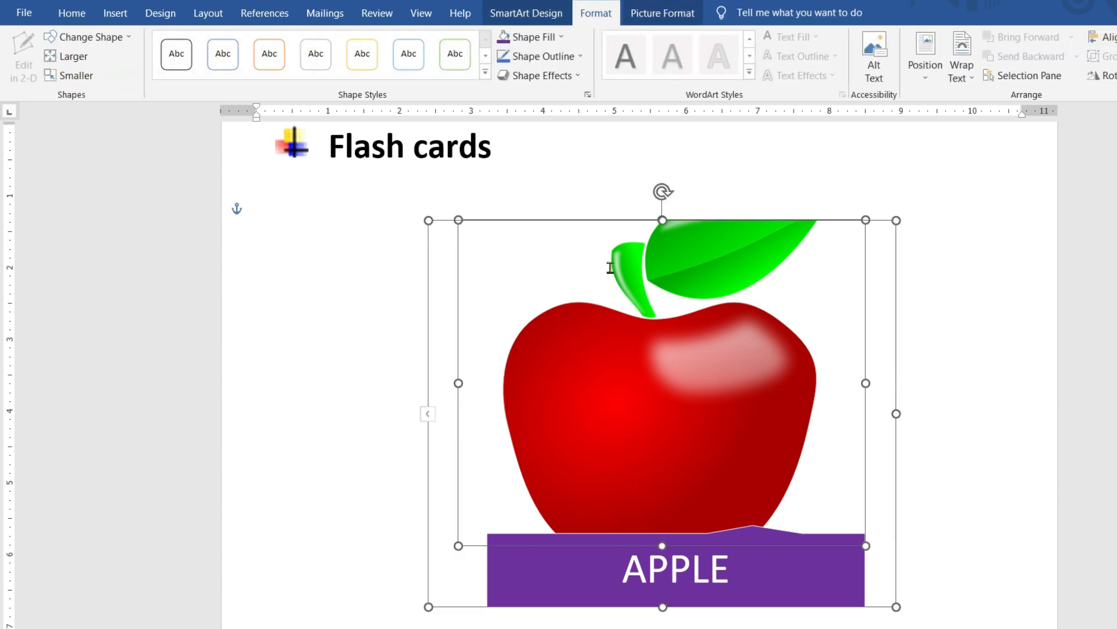
pyautogui.click(525, 58)
pyautogui.moveTo(567, 275)
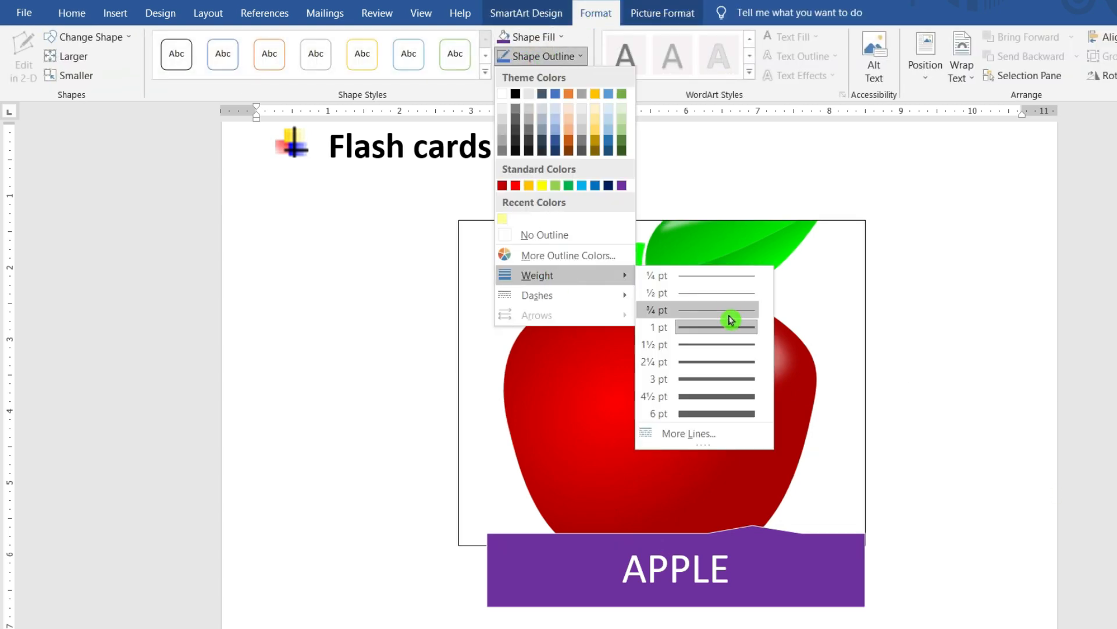
pyautogui.click(723, 414)
pyautogui.click(1002, 443)
pyautogui.scroll(-1, 1002, 442)
pyautogui.scroll(1, 1002, 442)
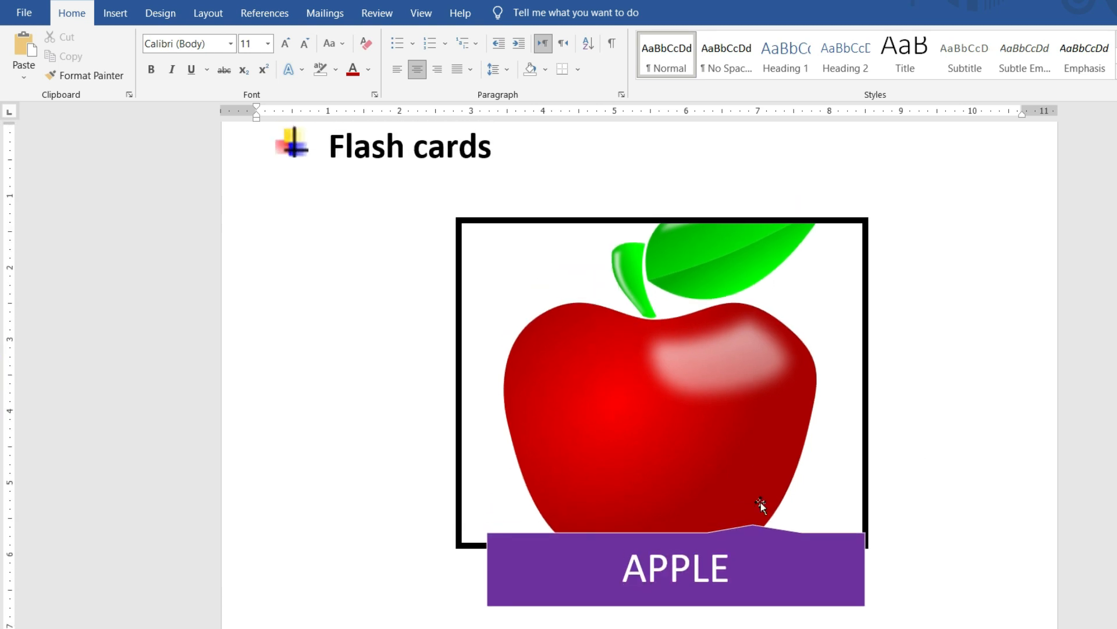
# - Enlarge the outlined flash card graphic outward from its lower-right and upper-left corners
pyautogui.click(761, 503)
pyautogui.moveTo(895, 607); pyautogui.dragTo(941, 615)
pyautogui.moveTo(429, 220); pyautogui.dragTo(367, 202)
pyautogui.click(1010, 424)
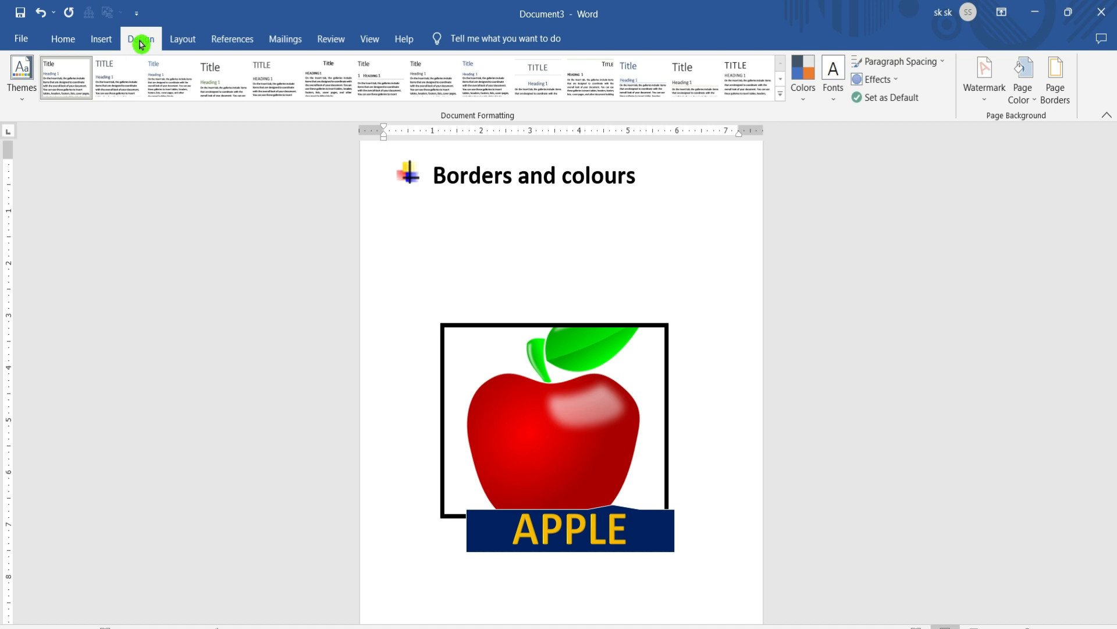
# - Add a Box page border to the whole document on the Borders and colours page, using the gray-and-black multi-line style at 3 pt width
pyautogui.click(1056, 81)
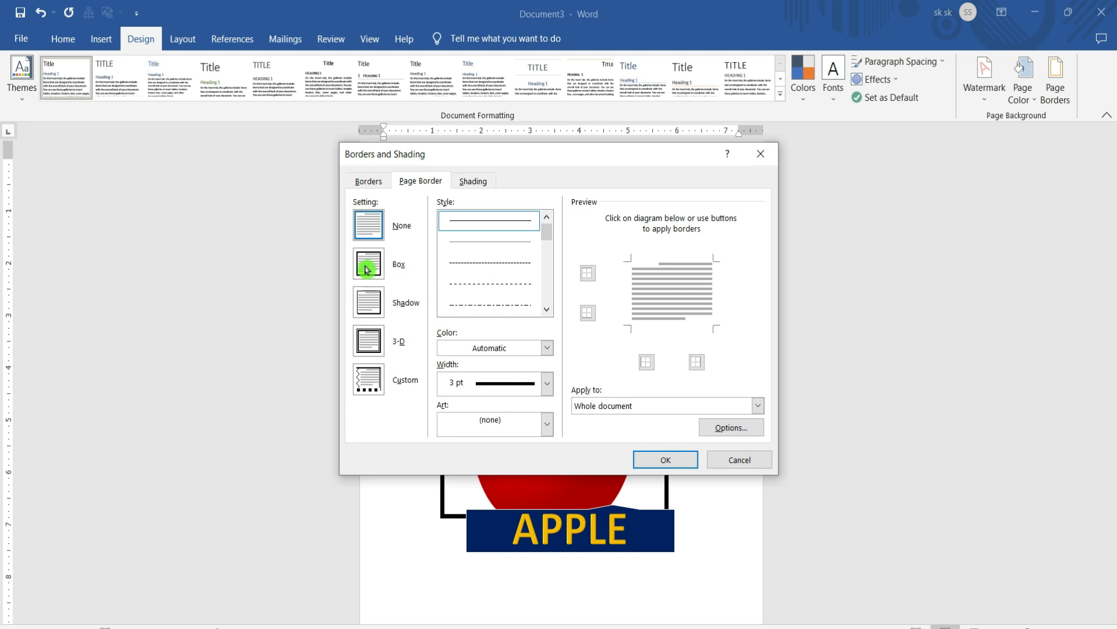
pyautogui.click(371, 267)
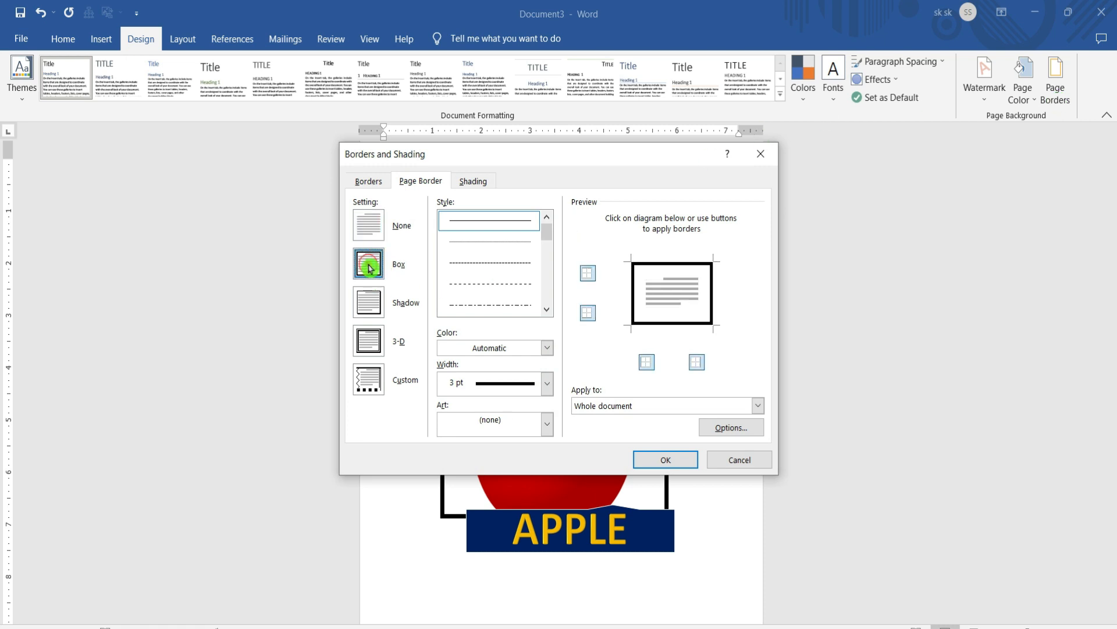
pyautogui.moveTo(549, 237); pyautogui.dragTo(550, 301)
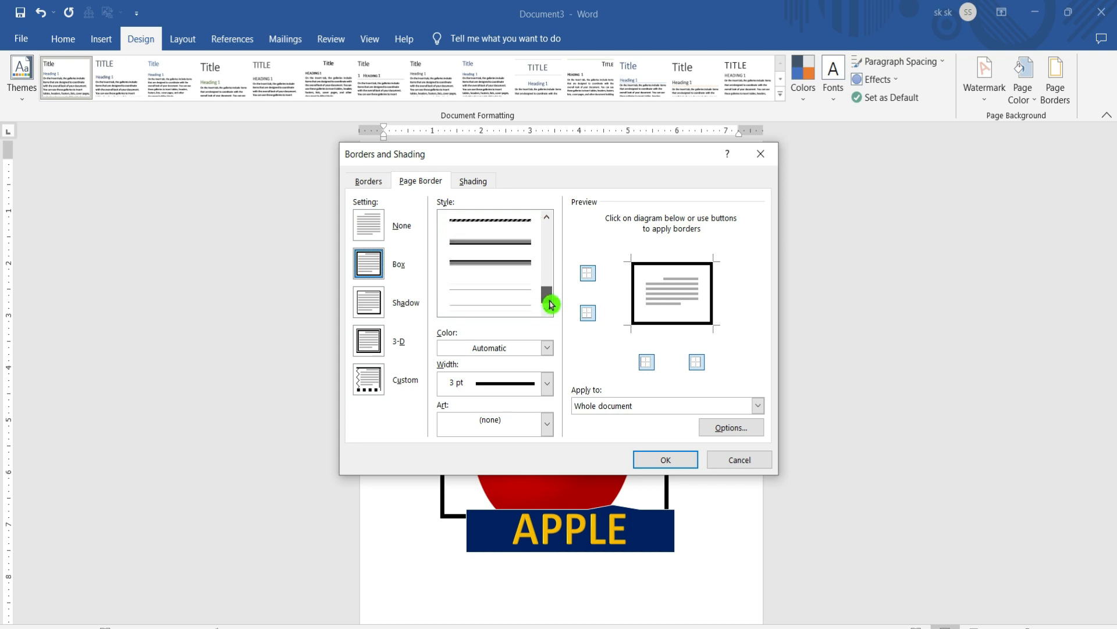
pyautogui.click(499, 242)
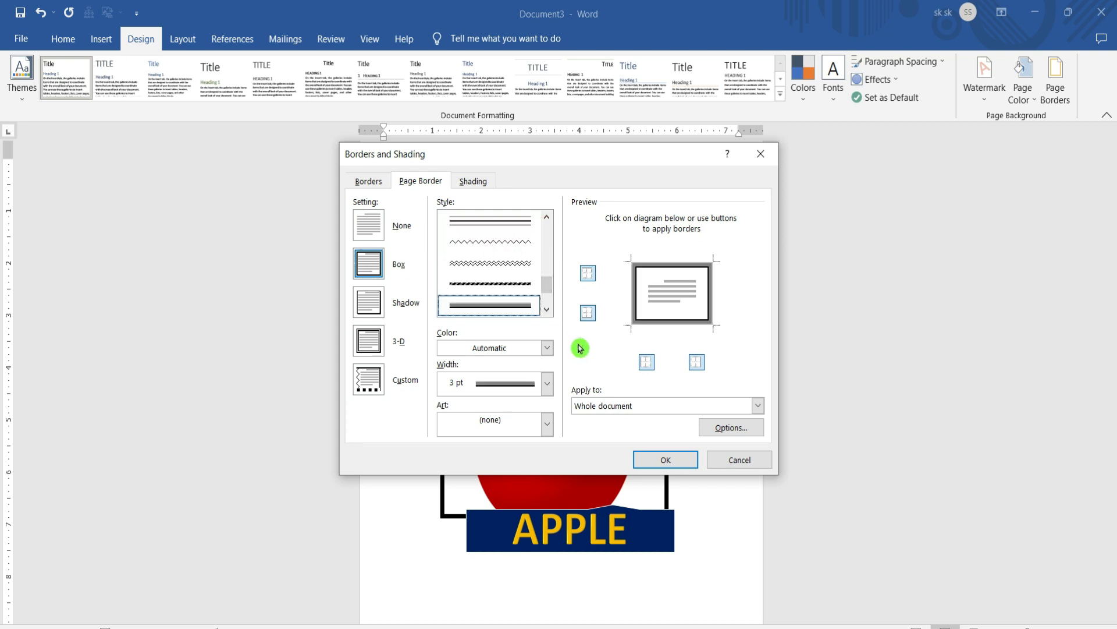
pyautogui.click(668, 460)
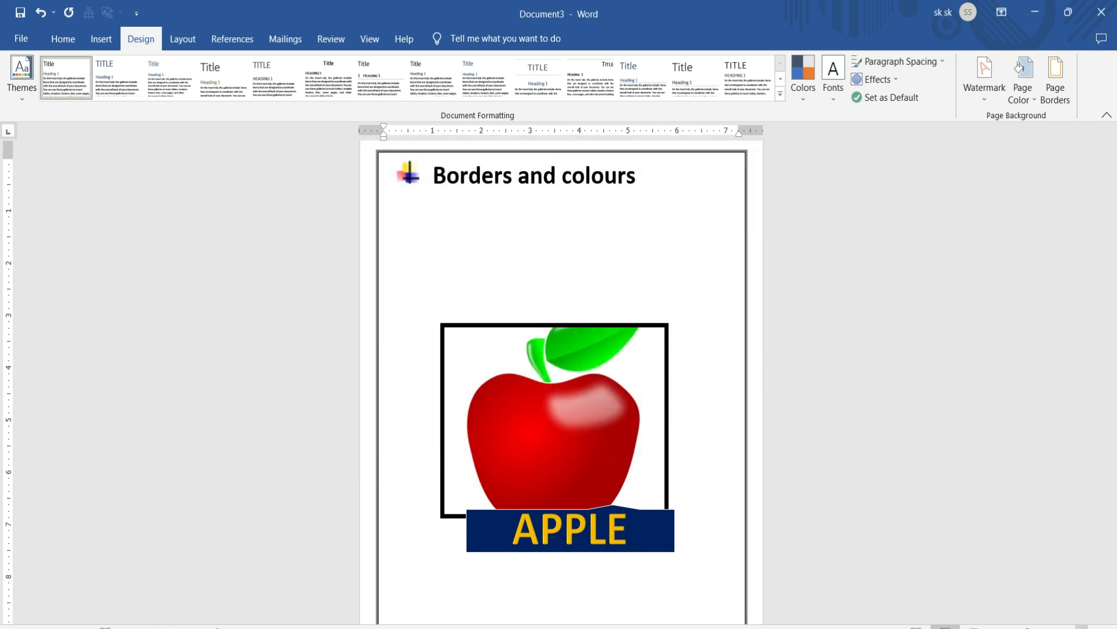
pyautogui.scroll(6, 561, 381)
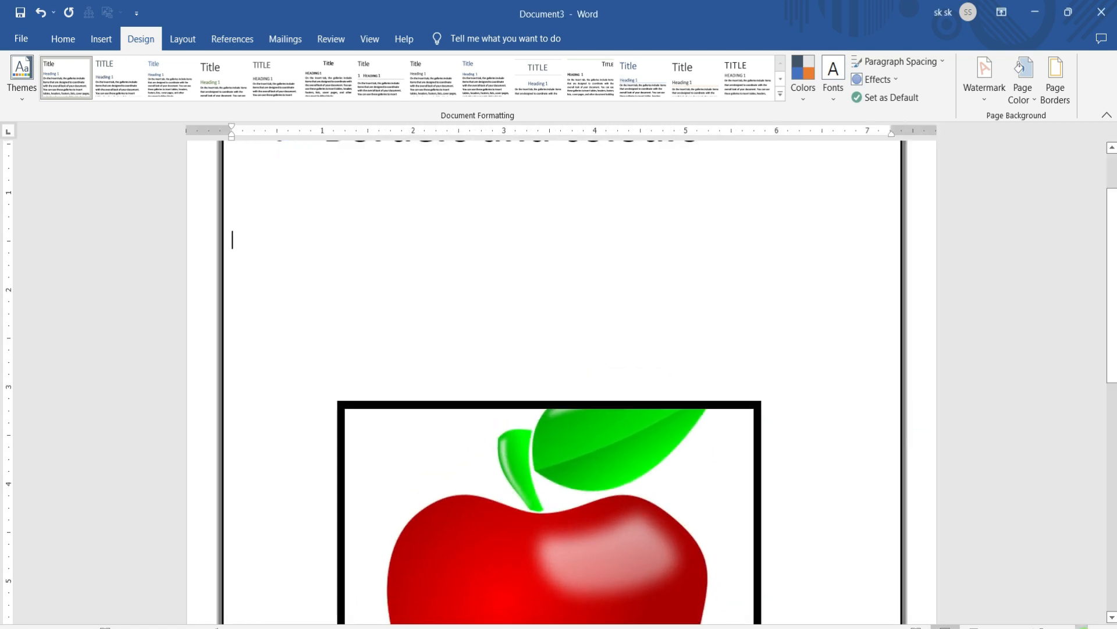
pyautogui.scroll(2, 2, 373)
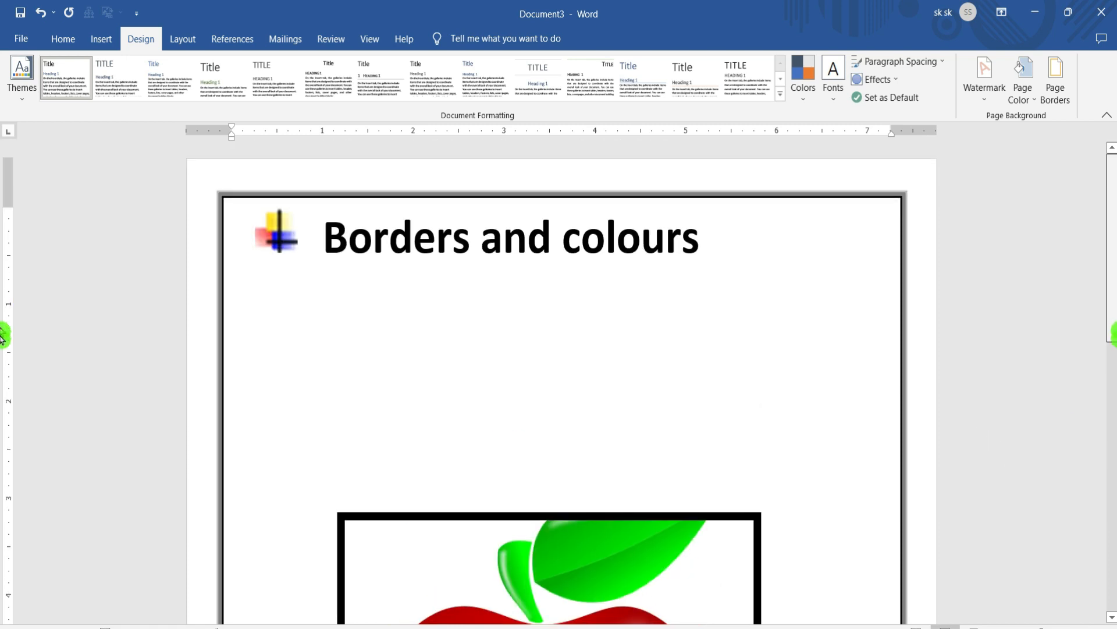
pyautogui.scroll(-12, 2, 338)
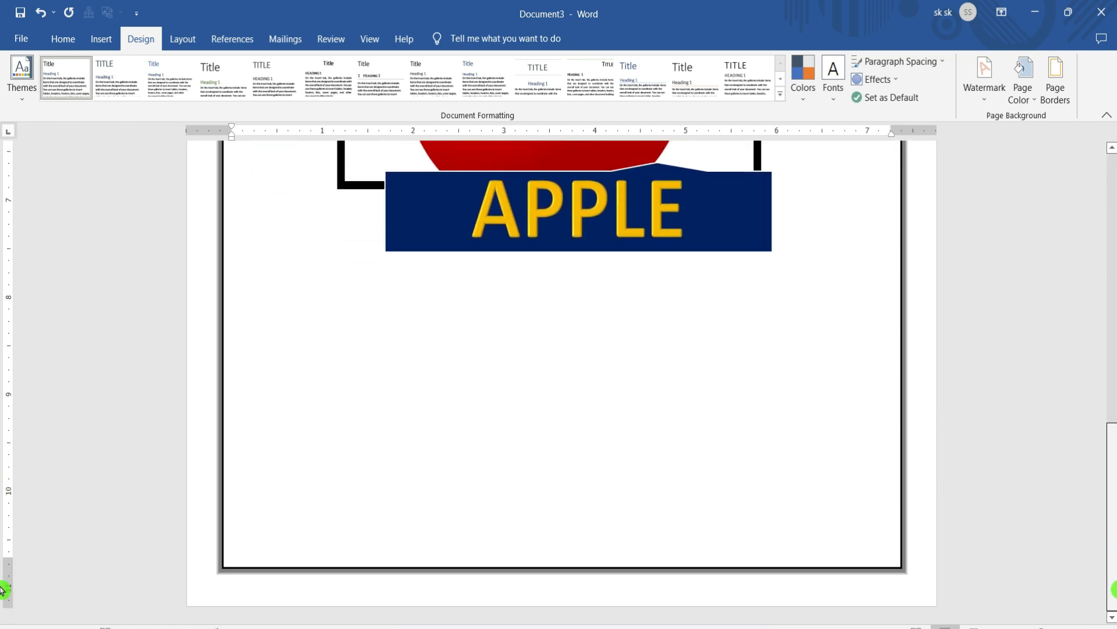
# - Replace the whole document's page border with the black art border of white flowers
pyautogui.scroll(12, 1, 589)
pyautogui.scroll(-8, 2, 291)
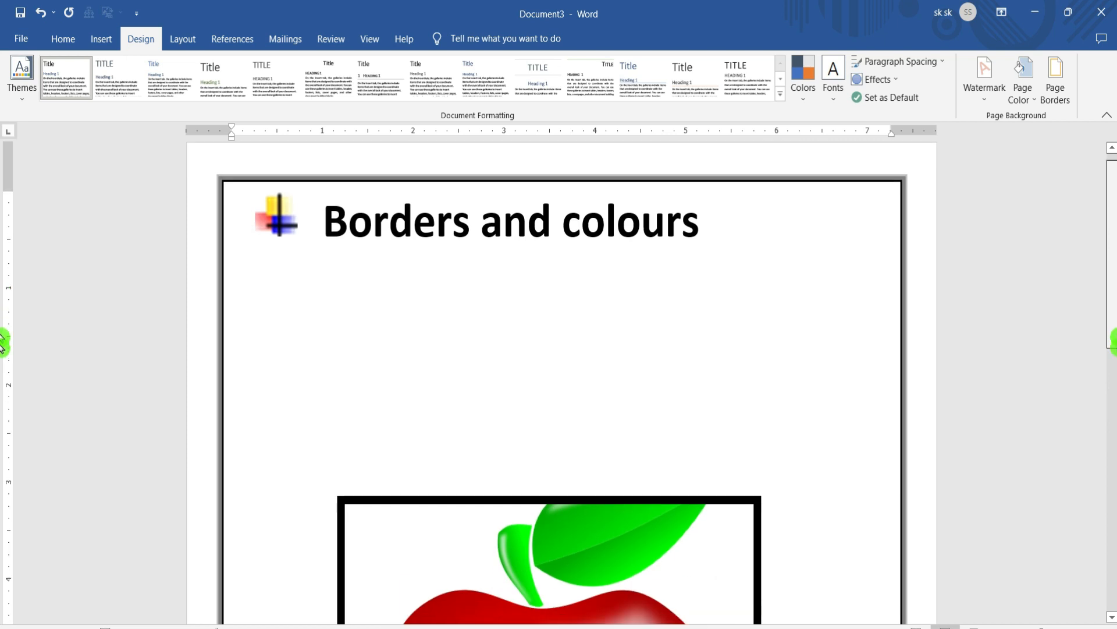
pyautogui.moveTo(1113, 512); pyautogui.dragTo(1113, 269)
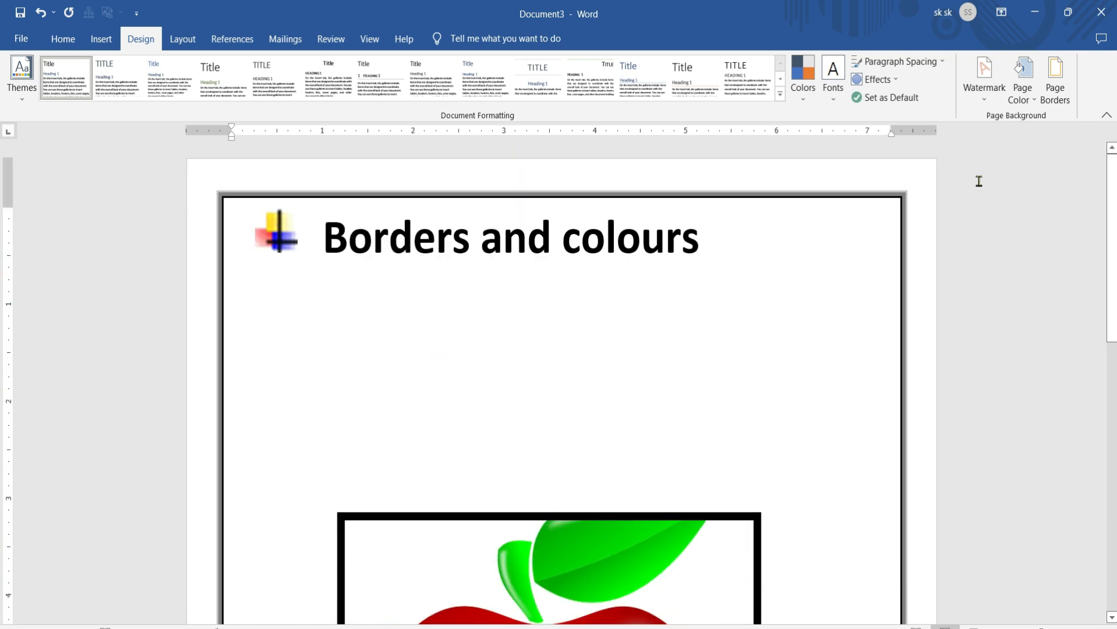
pyautogui.click(1054, 99)
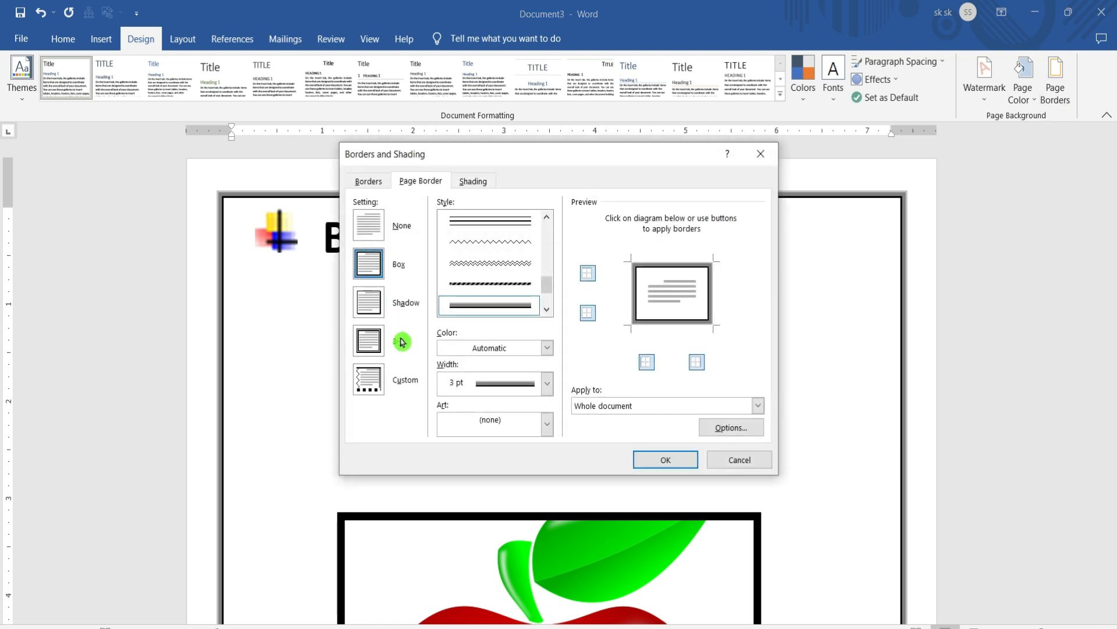
pyautogui.click(547, 424)
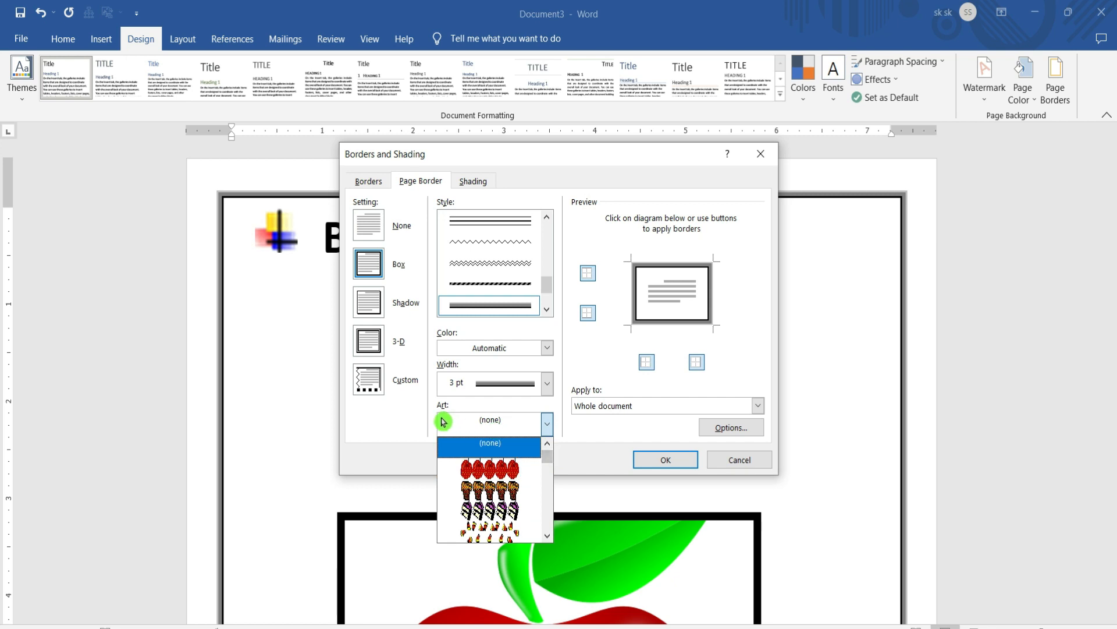
pyautogui.moveTo(550, 460)
pyautogui.mouseDown()
pyautogui.moveTo(547, 519)
pyautogui.moveTo(551, 472)
pyautogui.mouseUp()
pyautogui.click(503, 468)
pyautogui.click(655, 458)
# - Zoom out and examine the flower art border around the Borders and colours page and the pages that follow it
pyautogui.moveTo(1116, 268); pyautogui.dragTo(1116, 419)
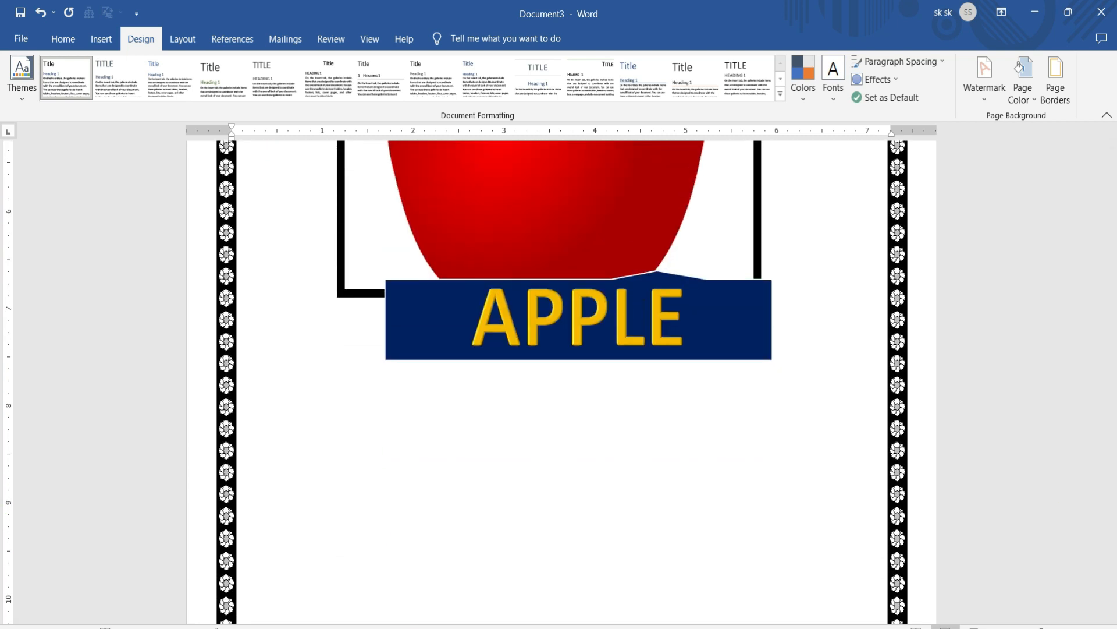
pyautogui.scroll(-8, 559, 372)
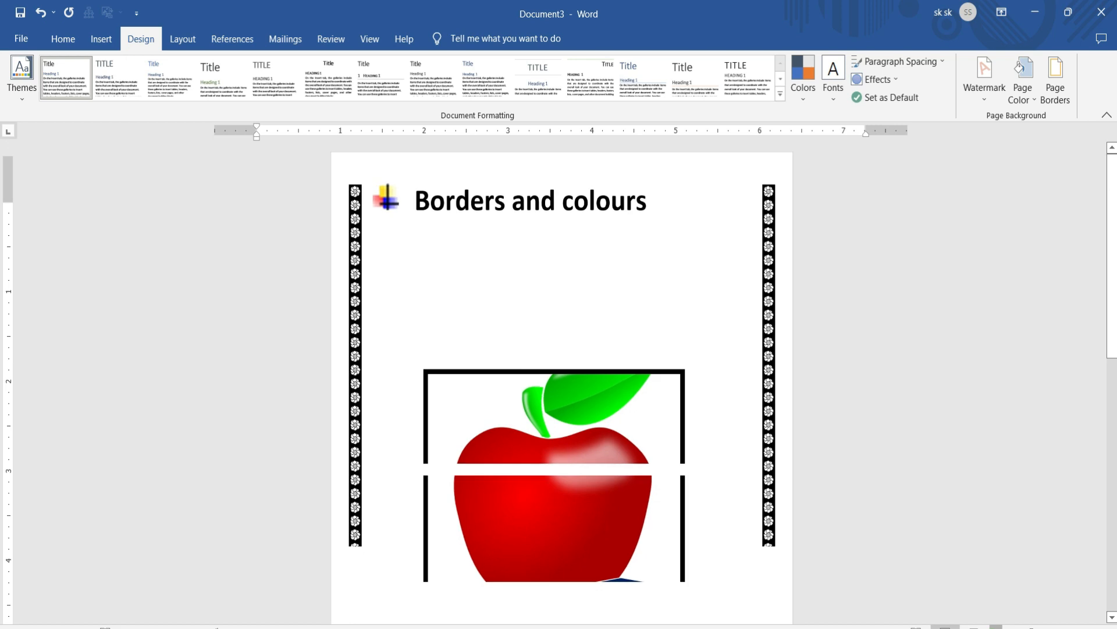
pyautogui.click(996, 627)
pyautogui.click(996, 626)
pyautogui.scroll(-2, 562, 611)
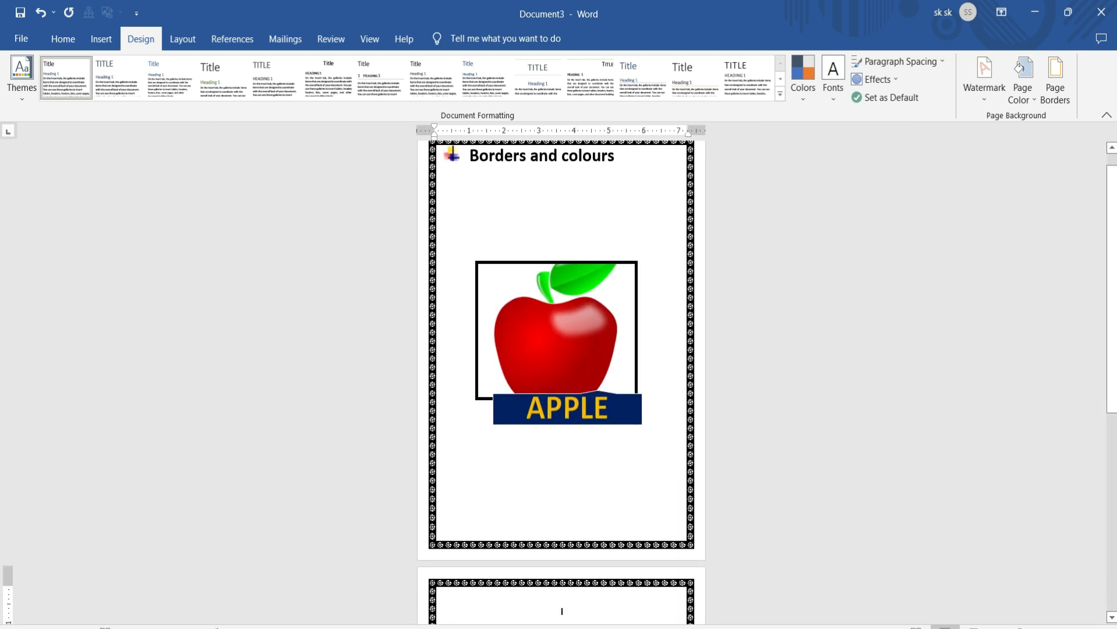
pyautogui.scroll(-3, 562, 610)
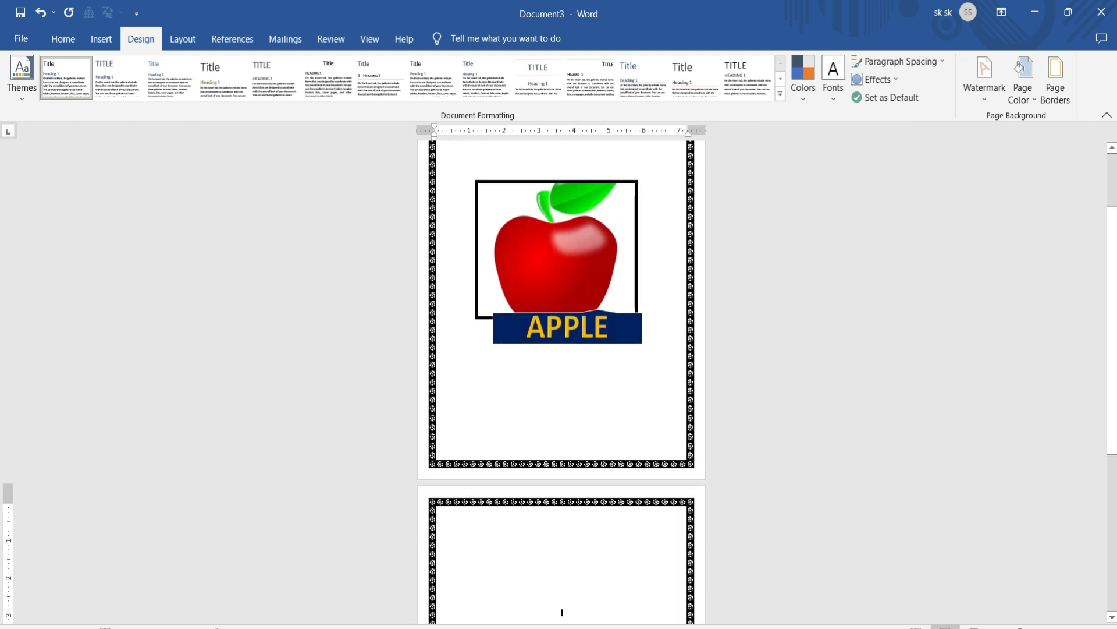
pyautogui.scroll(-3, 562, 611)
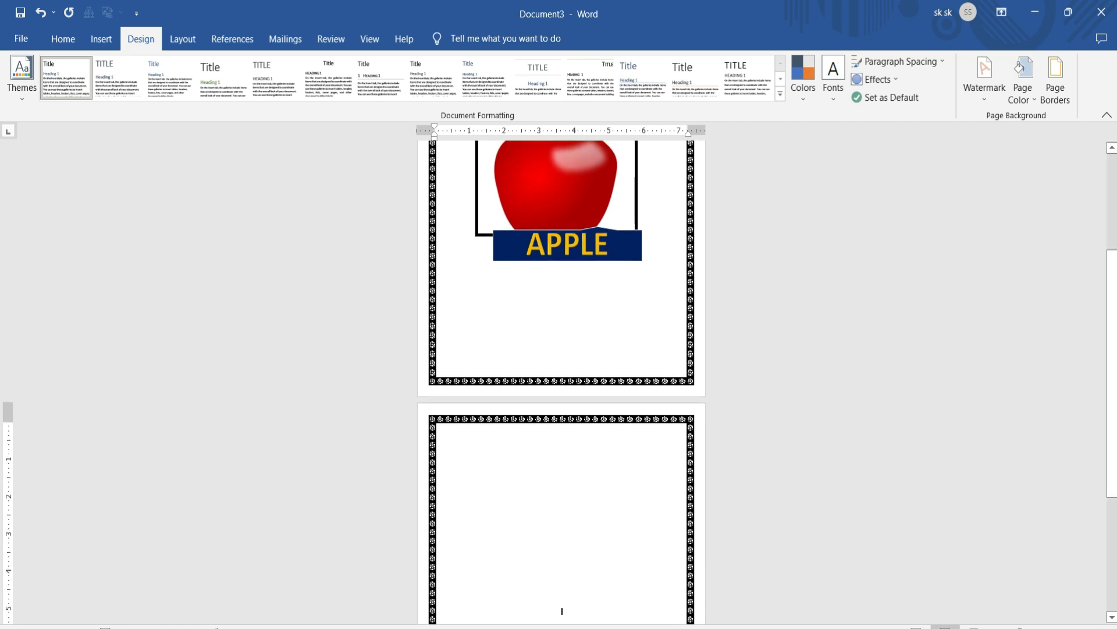
pyautogui.scroll(-10, 562, 382)
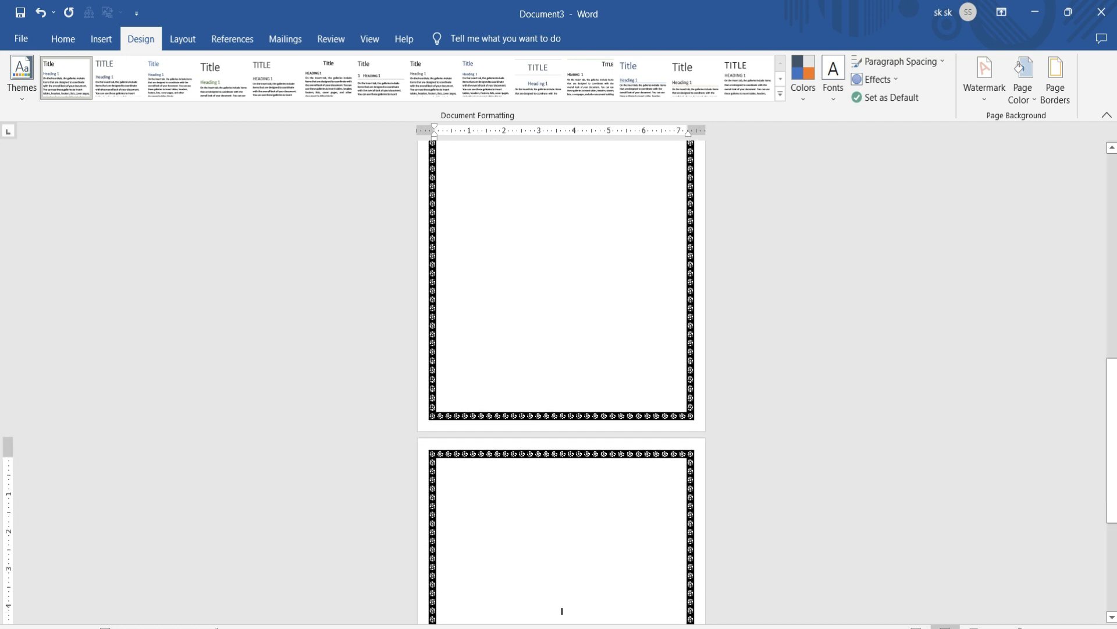
pyautogui.scroll(-10, 561, 611)
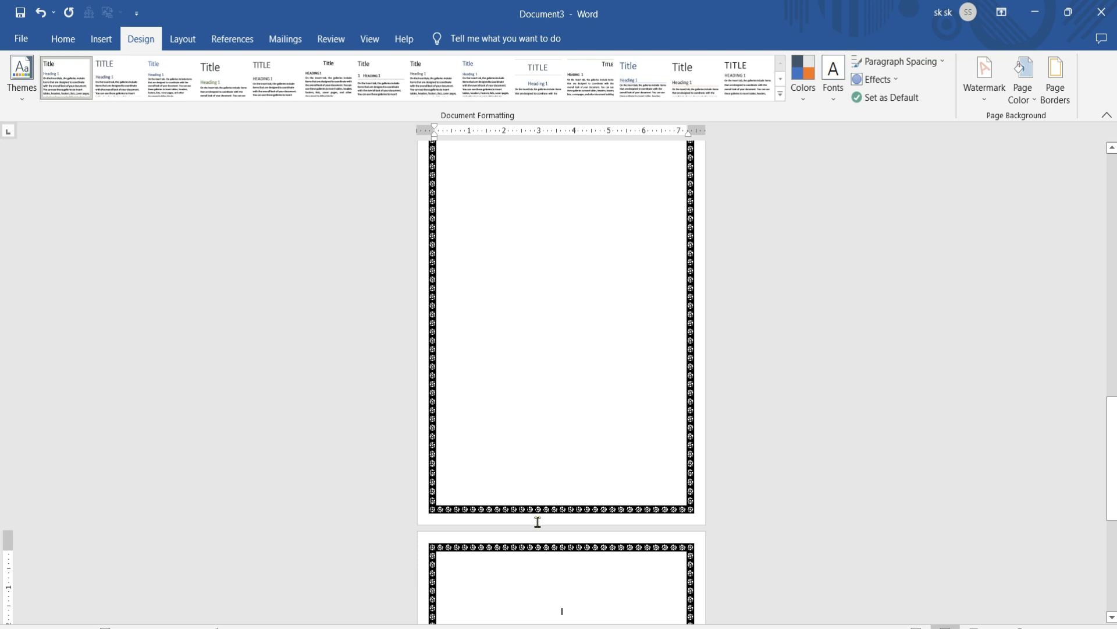
pyautogui.scroll(15, 538, 521)
# - Set the page colour of the document to Gold, Accent 4, Lighter 80% and look over the pages
pyautogui.click(1032, 103)
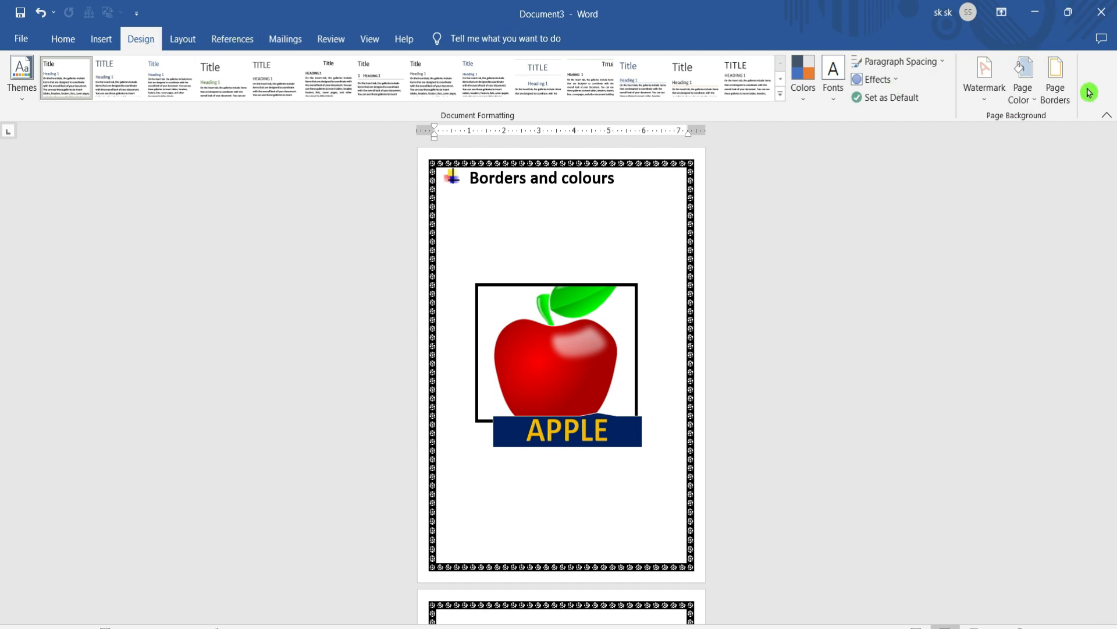
pyautogui.click(1027, 99)
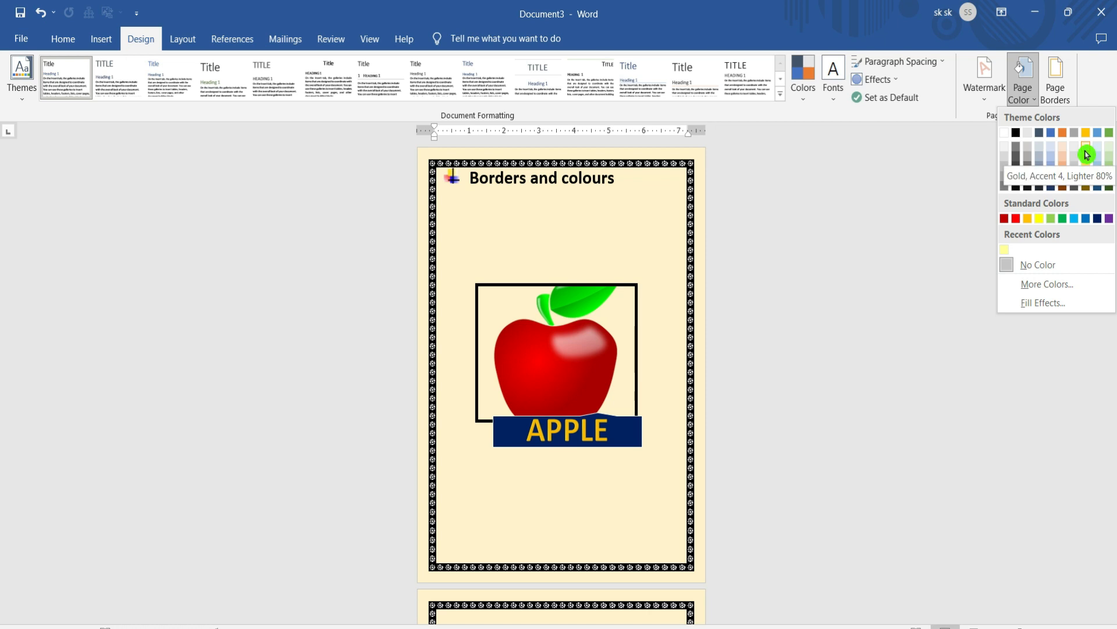
pyautogui.click(1086, 155)
pyautogui.scroll(-20, 648, 455)
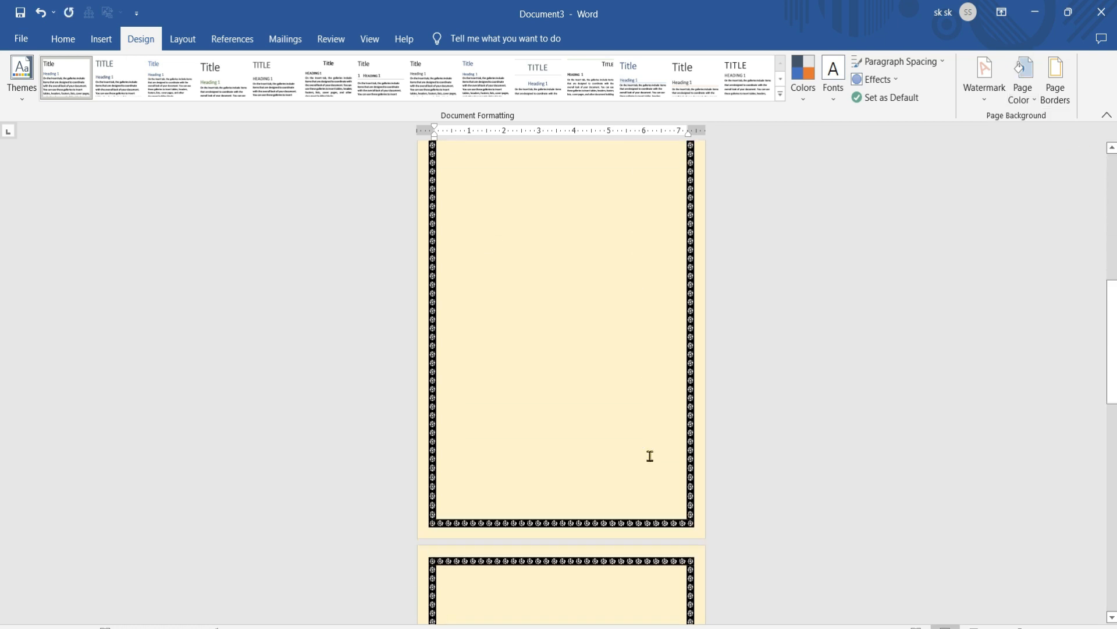
pyautogui.scroll(19, 652, 453)
pyautogui.scroll(1, 650, 456)
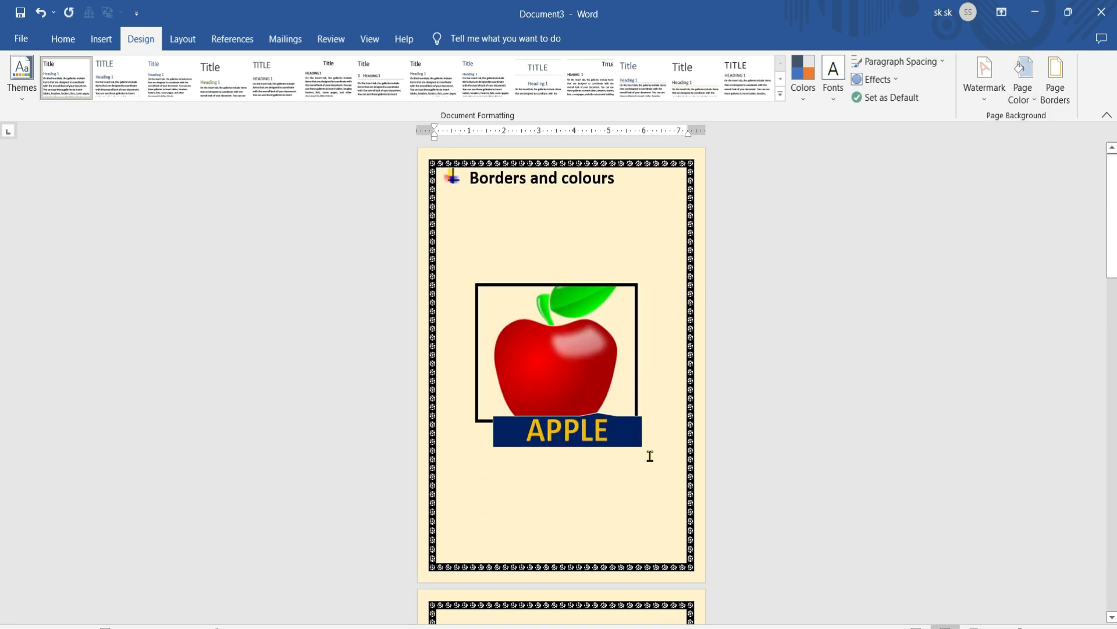
pyautogui.scroll(-10, 650, 456)
pyautogui.scroll(10, 605, 487)
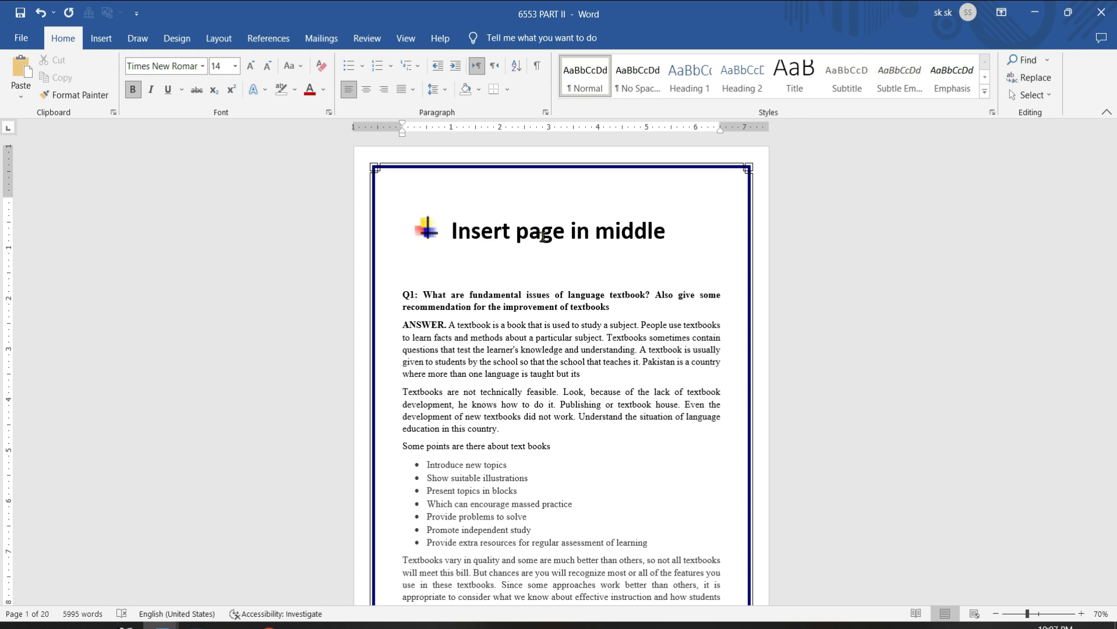
# - In the 6553 PART II document, add empty paragraphs before "did not seem to have a point" until the text moves past a blank page
pyautogui.moveTo(1113, 164); pyautogui.dragTo(1112, 218)
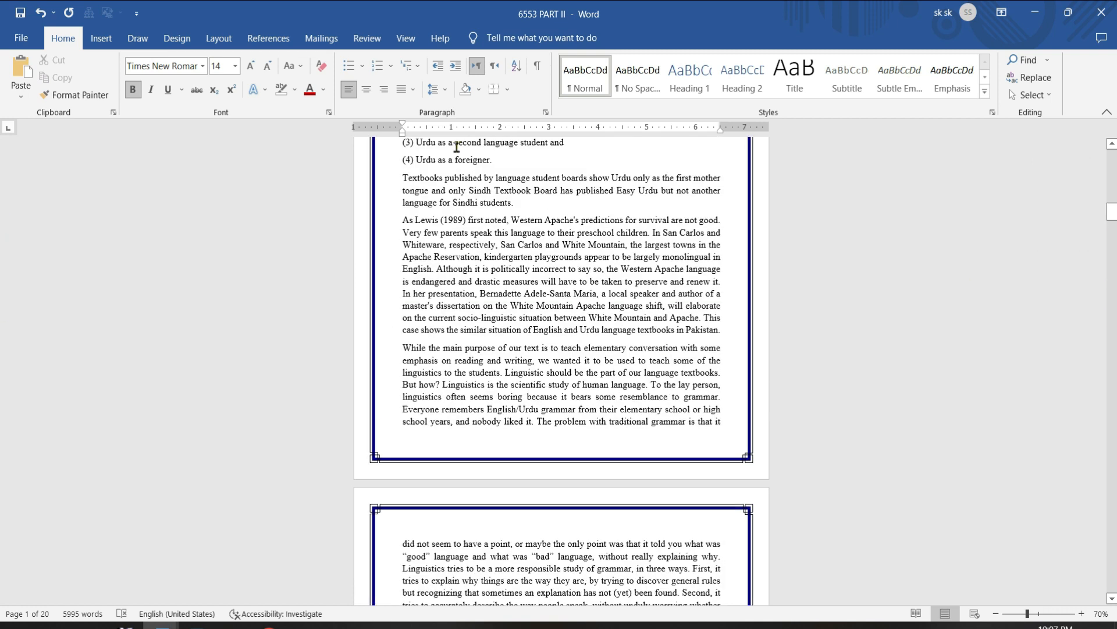
pyautogui.click(403, 546)
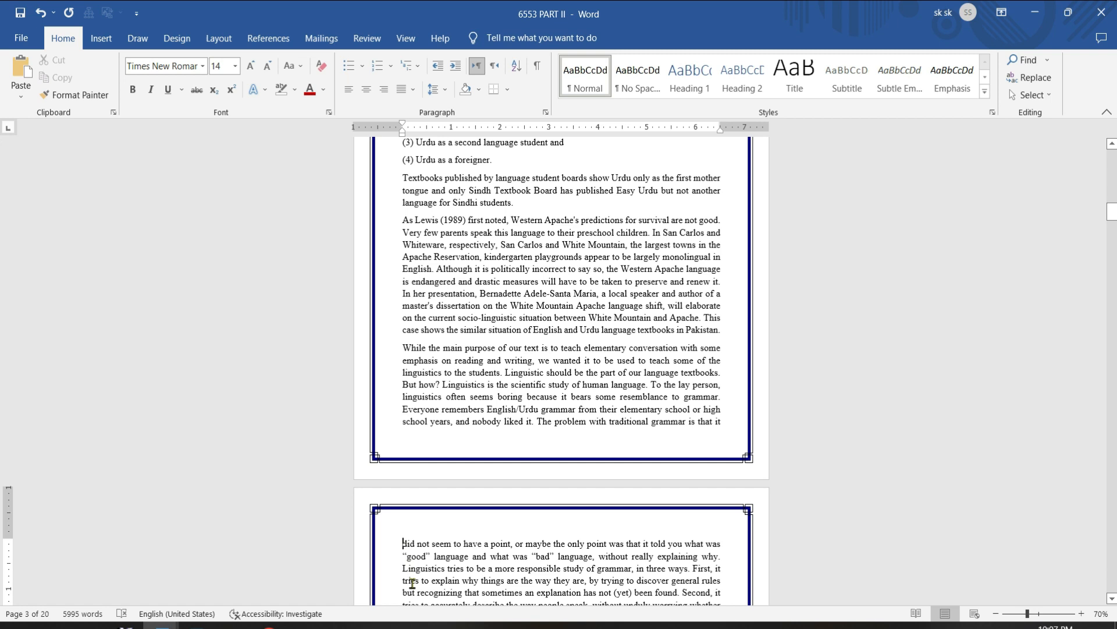
pyautogui.press('Return')
pyautogui.press('Return')
pyautogui.press('Return')
pyautogui.press('Return')
pyautogui.press('Return')
pyautogui.press('Return')
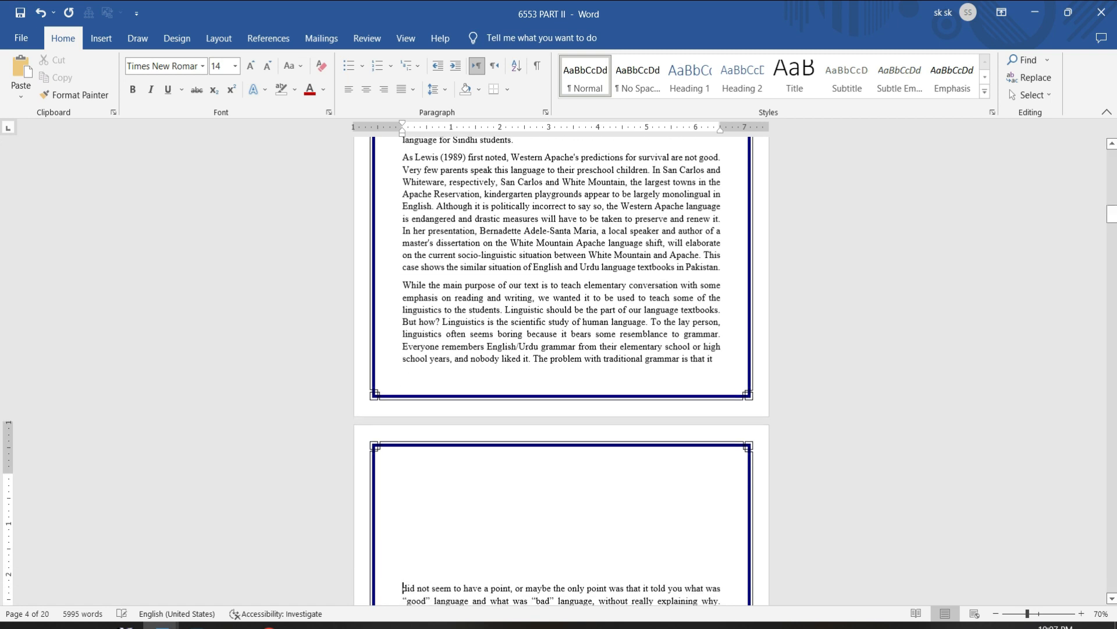
pyautogui.press('Return')
pyautogui.press('Return')
pyautogui.press('Return')
pyautogui.press('Return')
pyautogui.press('Return')
pyautogui.press('Return')
pyautogui.press('Return')
pyautogui.press('Return')
pyautogui.press('Return')
pyautogui.press('Return')
pyautogui.press('Return')
pyautogui.press('Return')
pyautogui.press('Return')
pyautogui.press('Return')
pyautogui.press('Return')
pyautogui.press('Return')
pyautogui.press('Return')
pyautogui.press('Return')
pyautogui.press('Return')
pyautogui.press('Return')
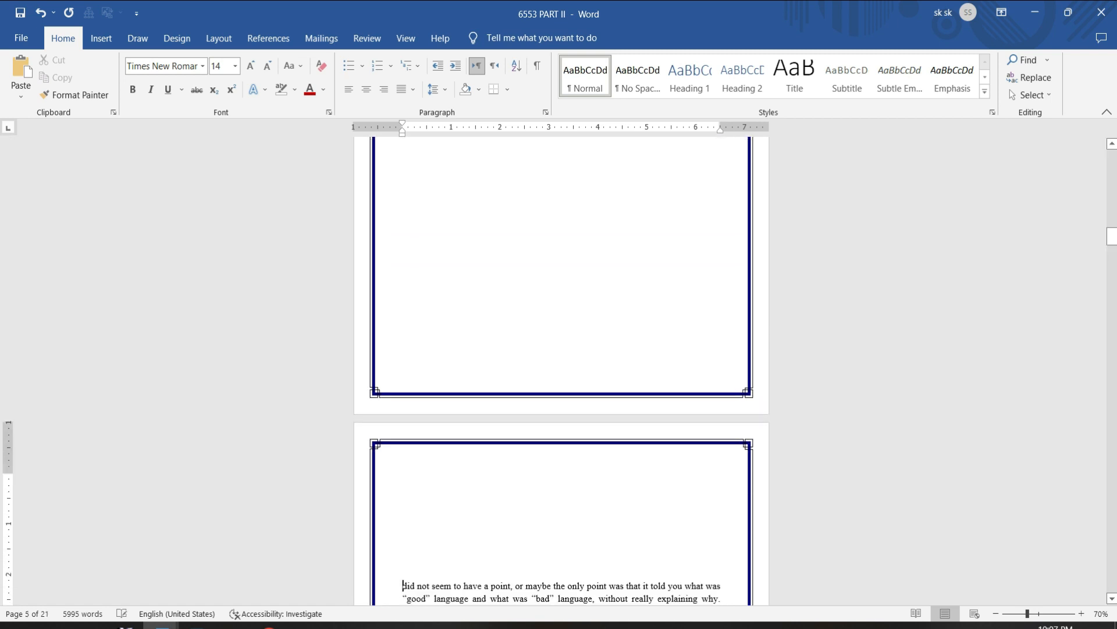
# - Trim surplus empty paragraphs above "did not seem to have a point", readjust the spacing and check the blank page between the text pages
pyautogui.press('BackSpace')
pyautogui.press('BackSpace')
pyautogui.press('BackSpace')
pyautogui.press('BackSpace')
pyautogui.press('BackSpace')
pyautogui.press('BackSpace')
pyautogui.press('BackSpace')
pyautogui.press('BackSpace')
pyautogui.press('BackSpace')
pyautogui.press('BackSpace')
pyautogui.press('BackSpace')
pyautogui.press('BackSpace')
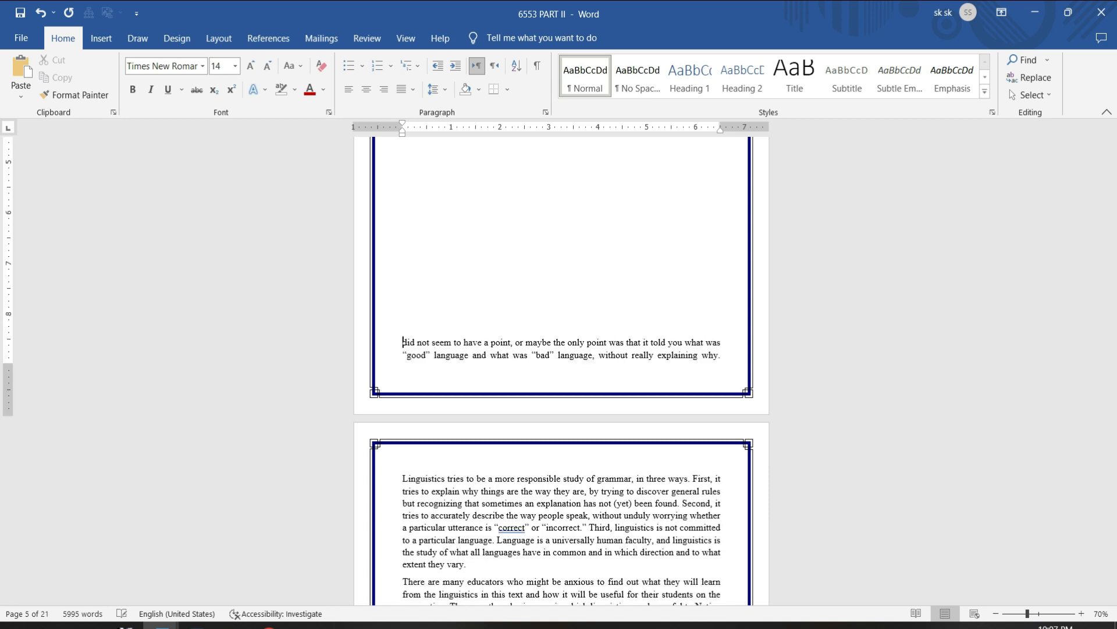
pyautogui.press('Return')
pyautogui.scroll(20, 561, 373)
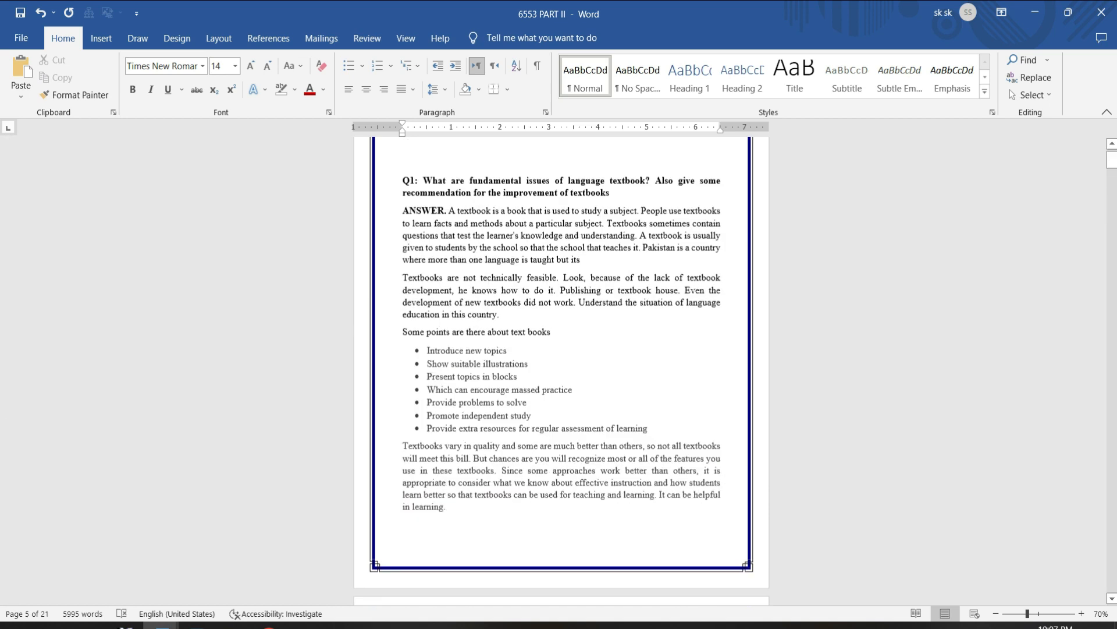
pyautogui.scroll(-8, 562, 372)
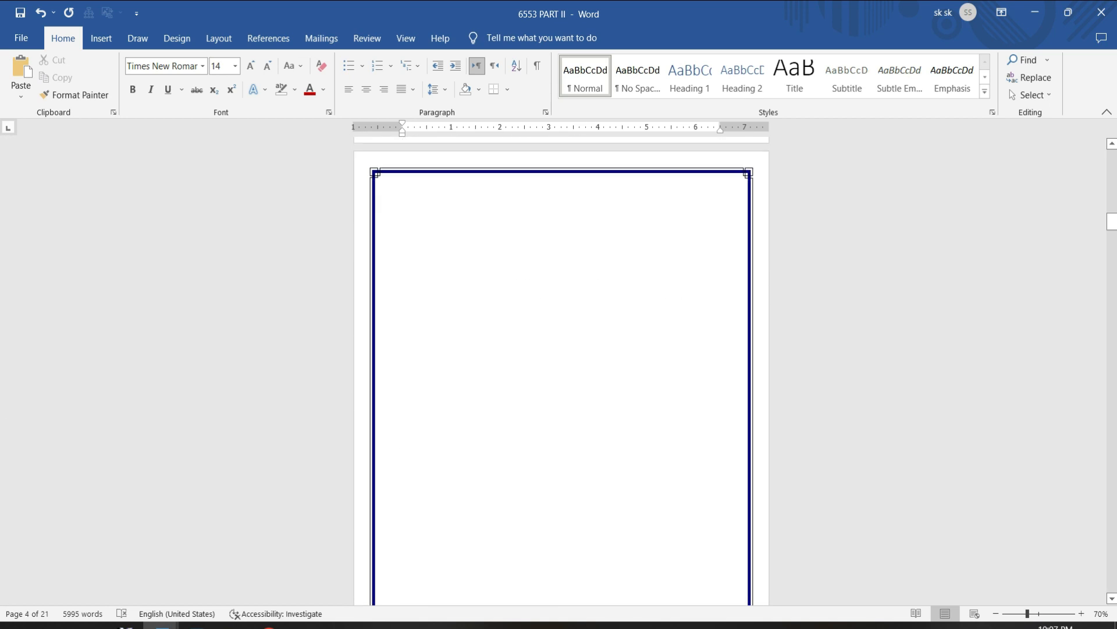
pyautogui.press('Return')
pyautogui.press('Return')
pyautogui.press('Return')
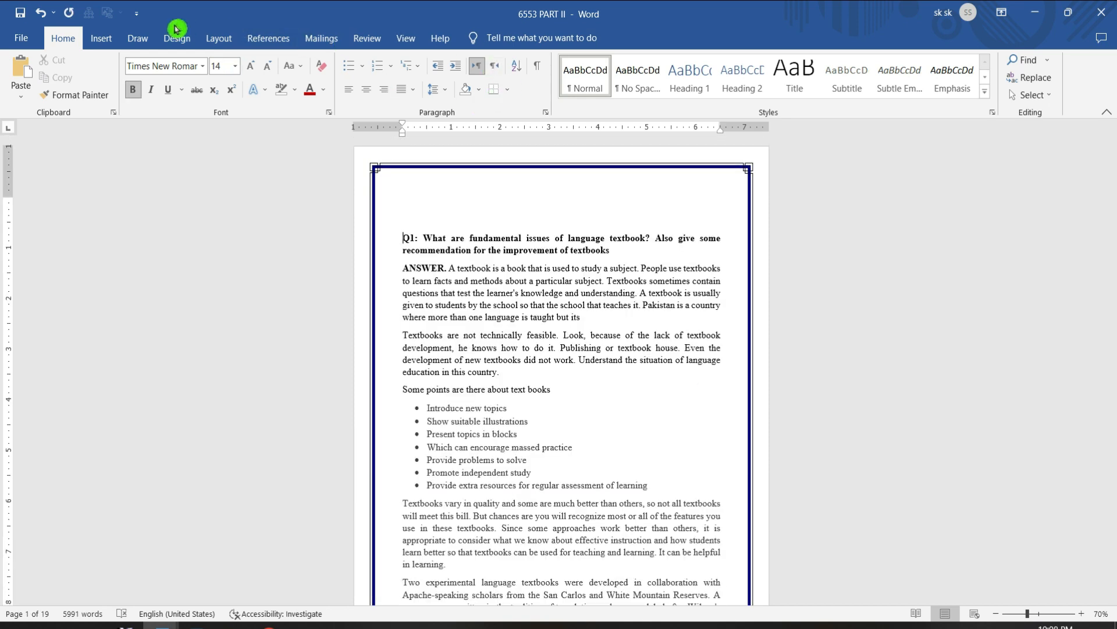
# - Switch the page movement to Side to Side so the pages of the document show next to each other
pyautogui.click(406, 37)
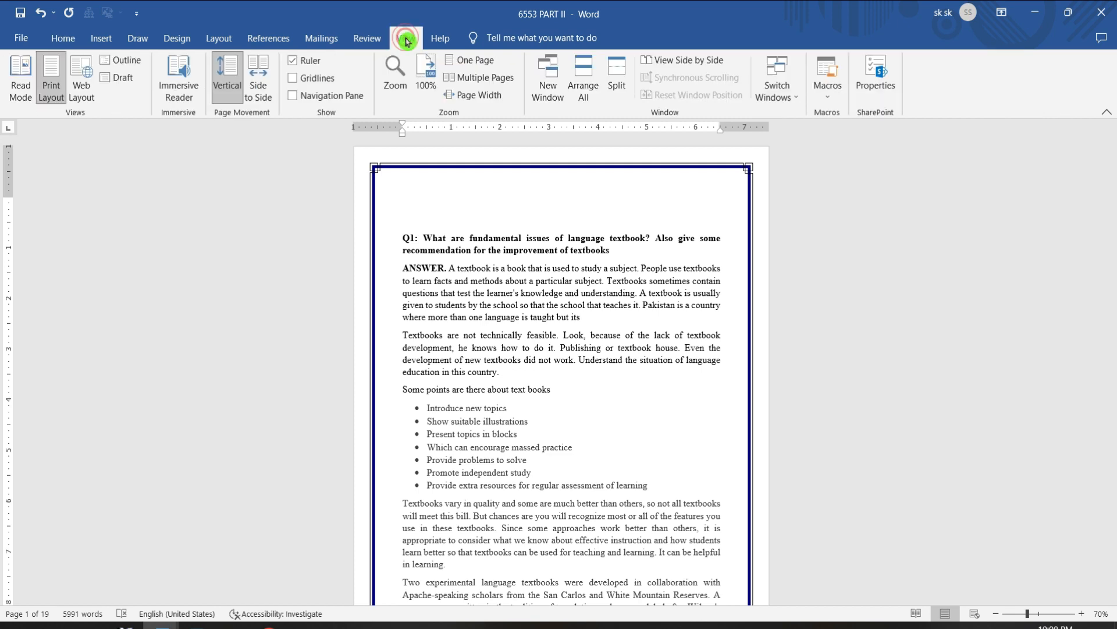
pyautogui.click(261, 90)
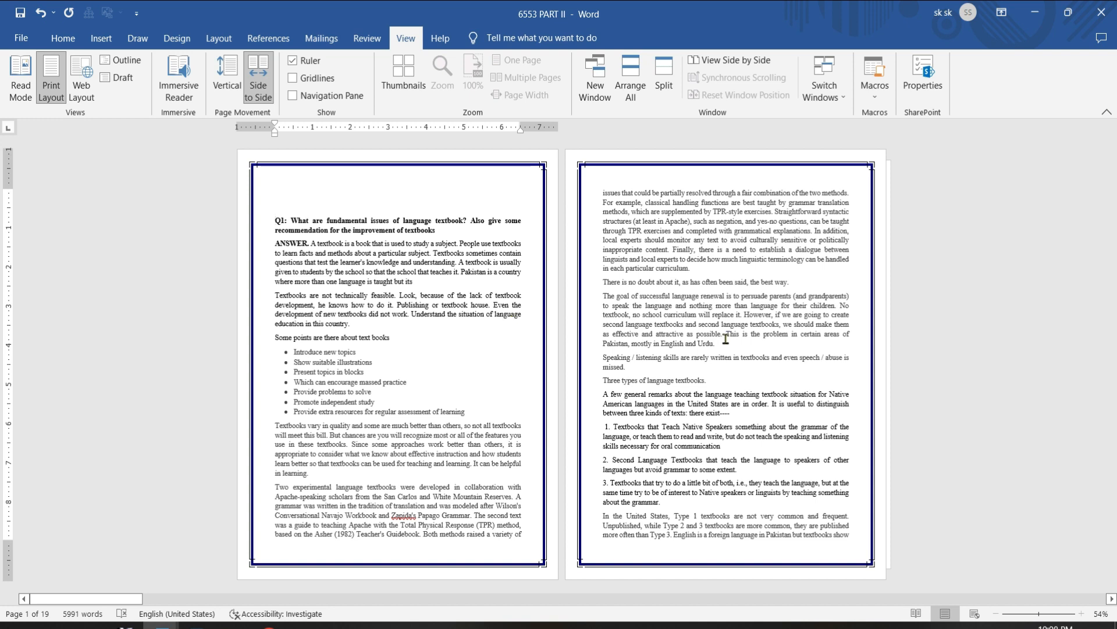
pyautogui.click(670, 282)
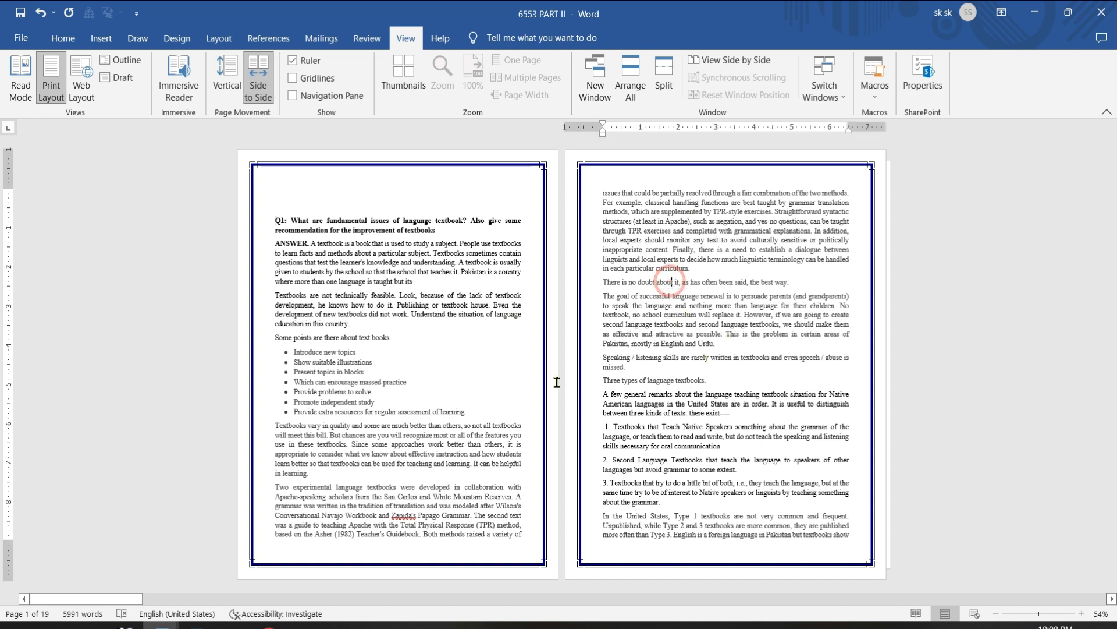
# - Insert a blank page after the "Introduce new topics" bullet and look through the pages around it
pyautogui.click(442, 353)
pyautogui.click(113, 133)
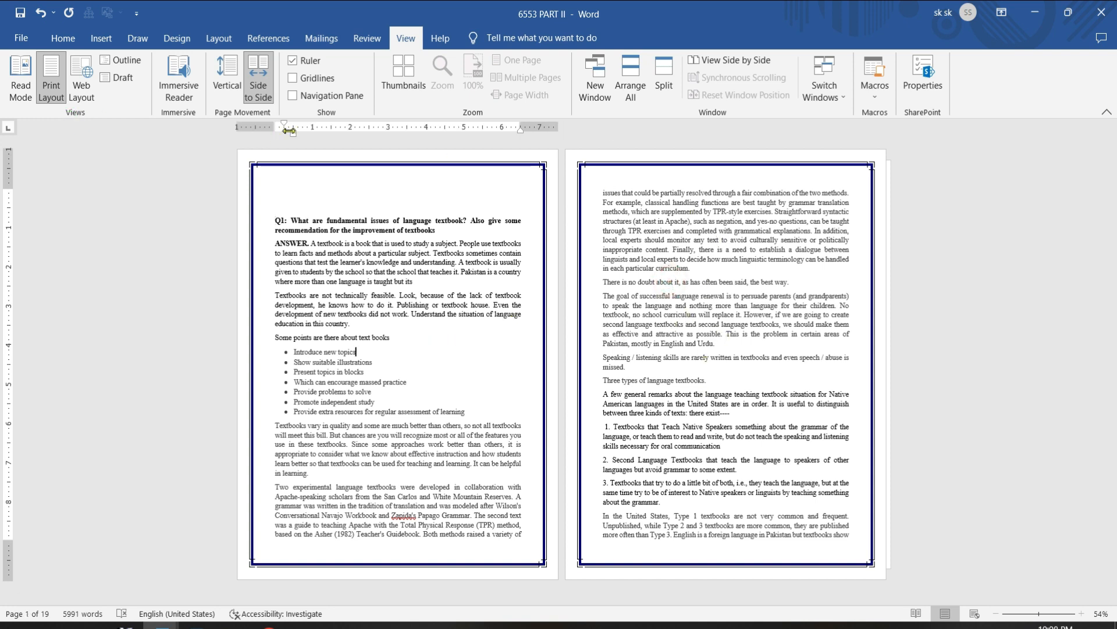
pyautogui.click(100, 38)
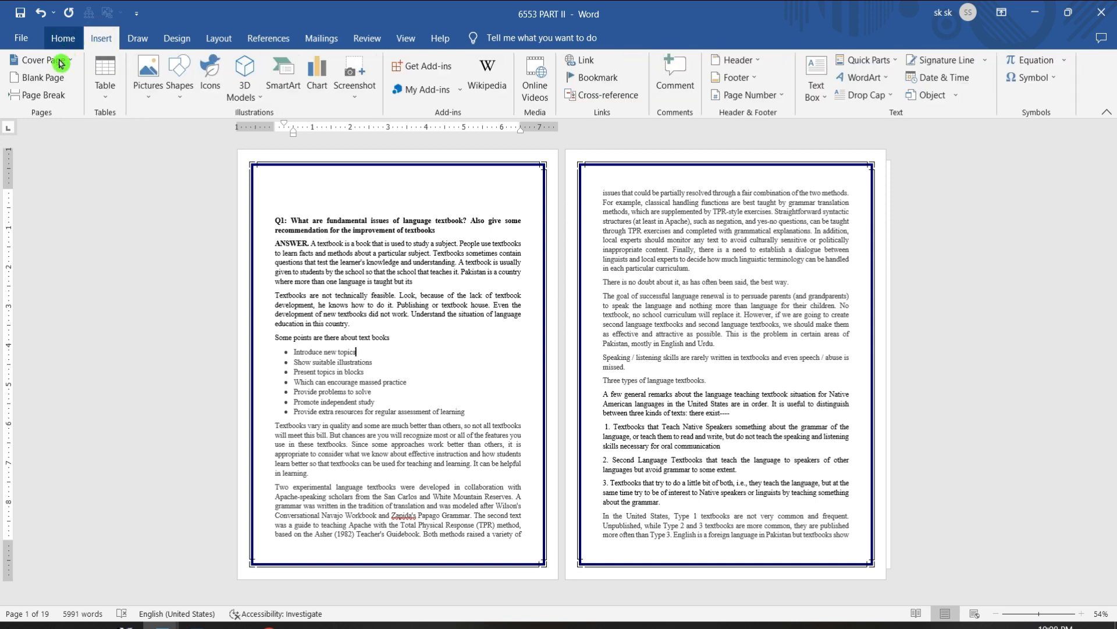
pyautogui.click(53, 82)
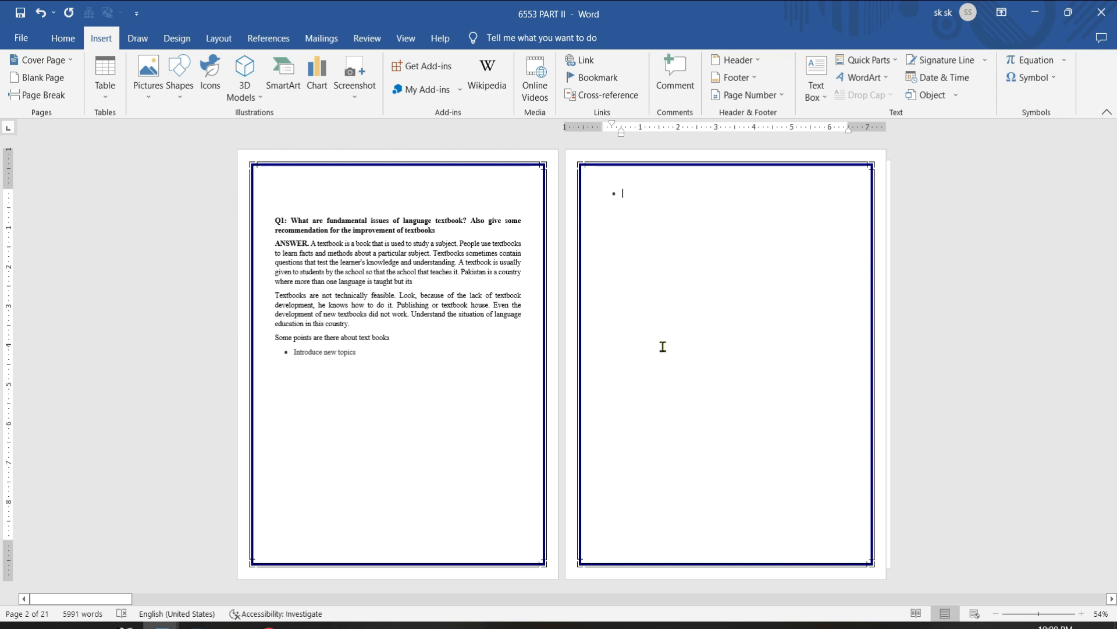
pyautogui.scroll(-5, 664, 347)
pyautogui.scroll(2, 664, 346)
pyautogui.scroll(-3, 663, 346)
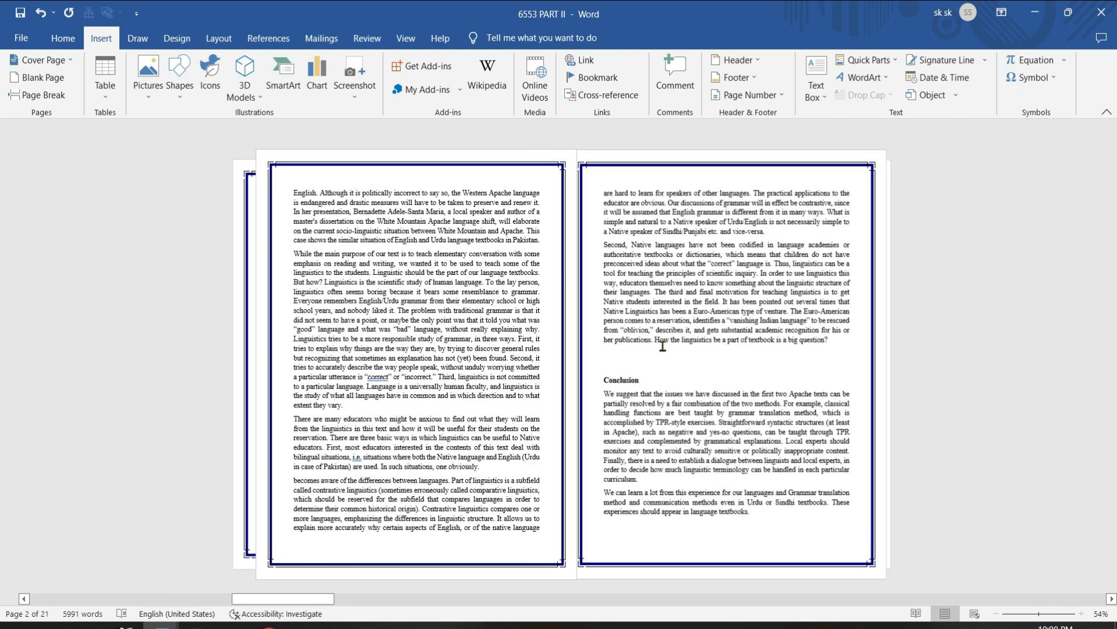
pyautogui.scroll(1, 663, 346)
pyautogui.scroll(3, 663, 345)
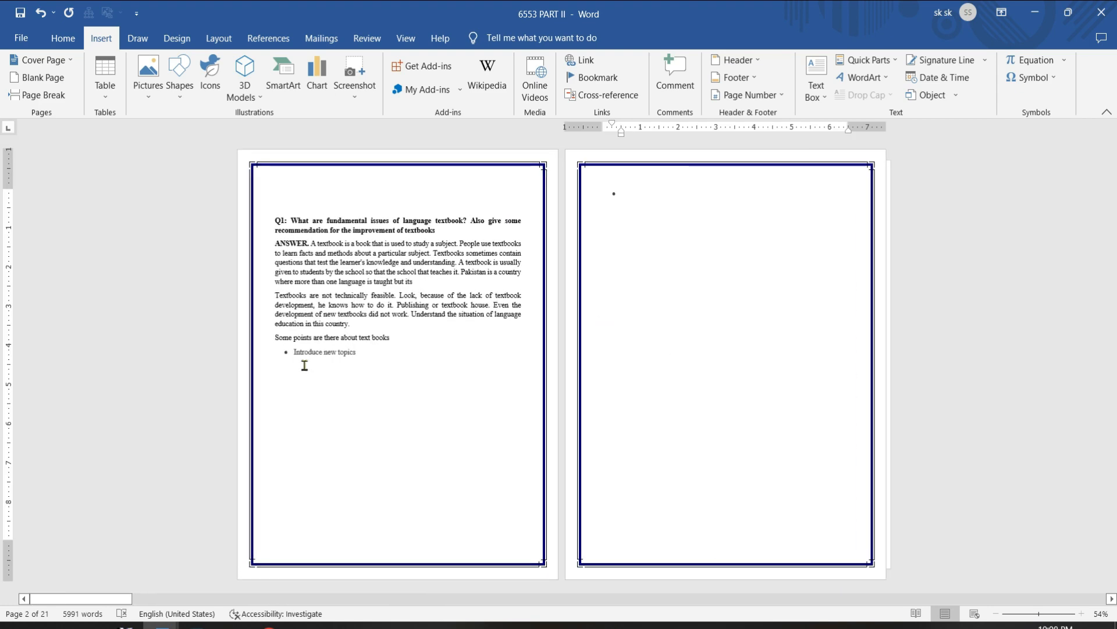
pyautogui.scroll(-2, 353, 386)
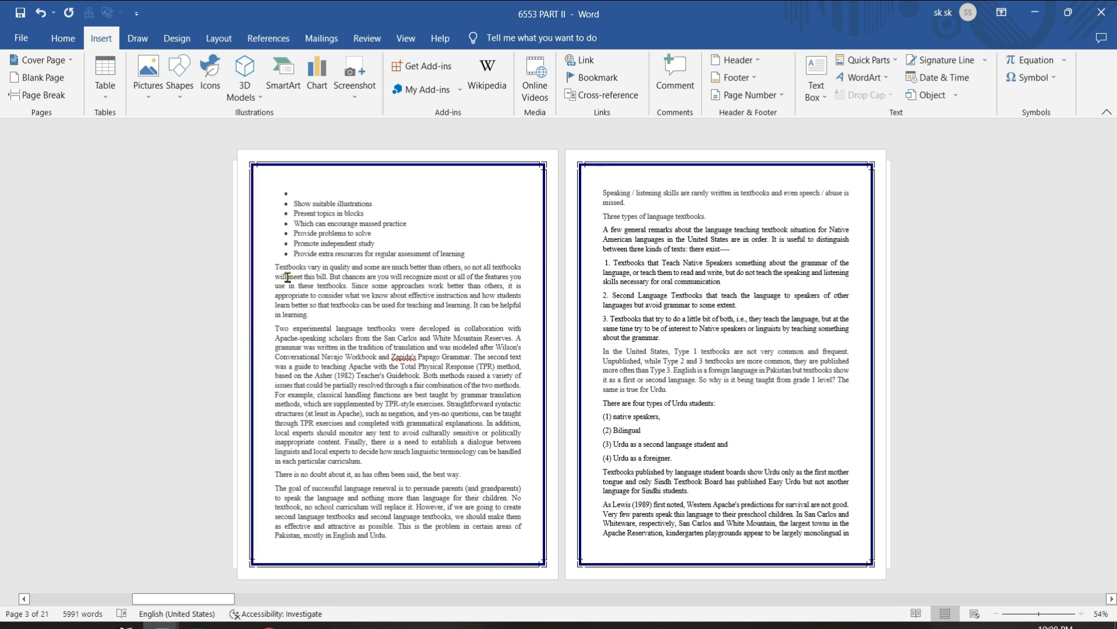
pyautogui.scroll(3, 325, 324)
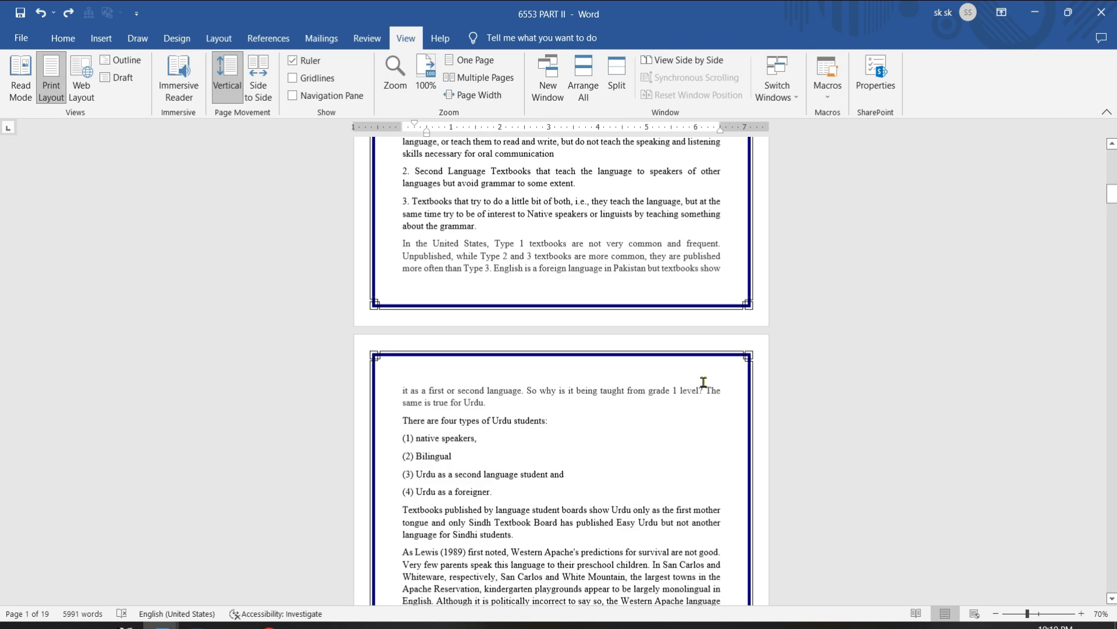
pyautogui.scroll(5, 706, 387)
pyautogui.scroll(-15, 704, 384)
pyautogui.scroll(10, 704, 382)
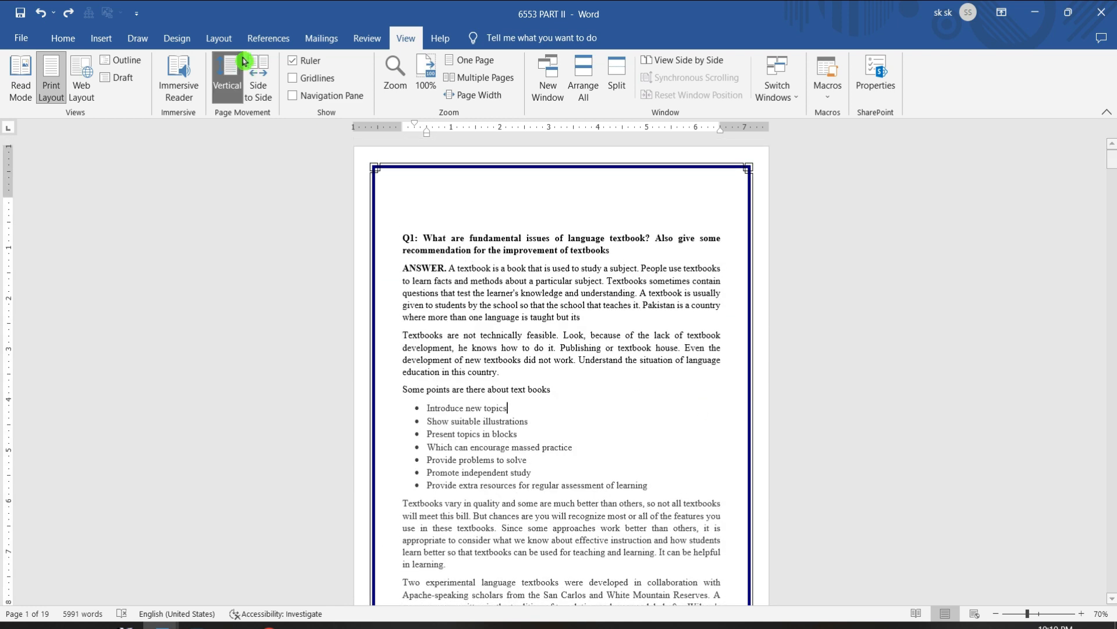
# - Remove the empty space above the "Q1: What are fundamental issues of language textbook?" heading on the first page
pyautogui.click(402, 237)
pyautogui.press('BackSpace')
pyautogui.press('BackSpace')
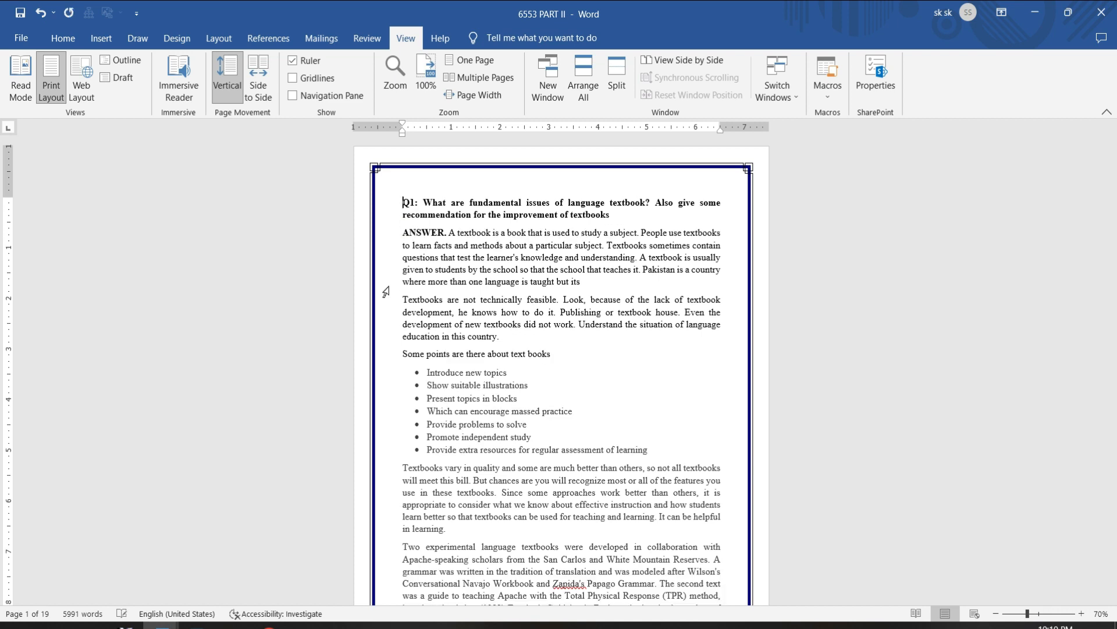
# - Insert a blank page before "the study of what all languages have in common" on page 4 and view the blank page
pyautogui.scroll(-20, 383, 295)
pyautogui.scroll(-5, 382, 295)
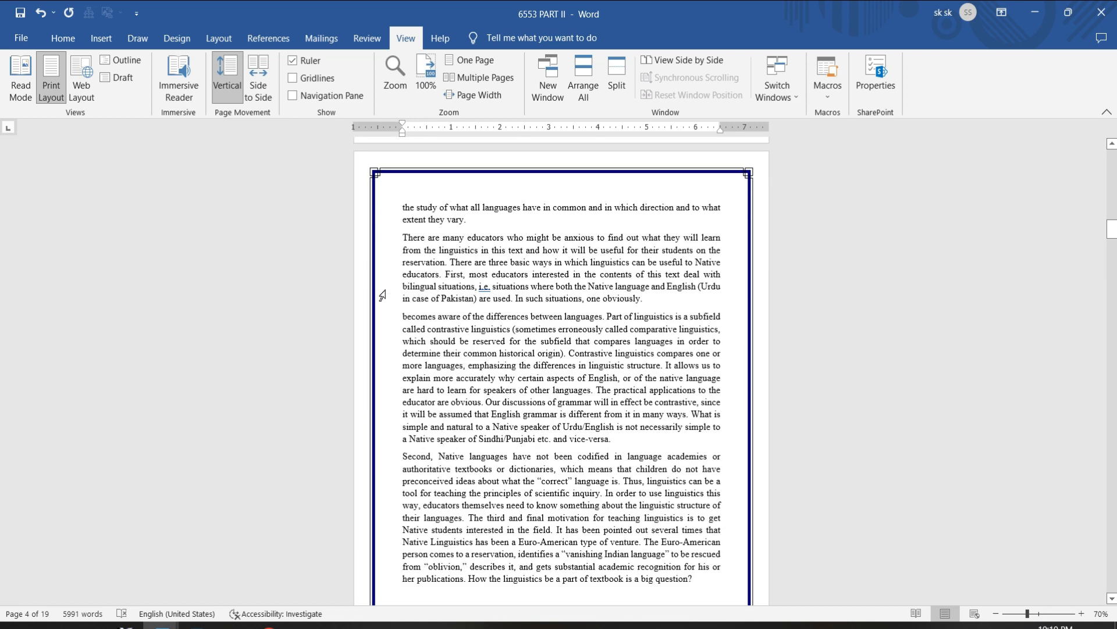
pyautogui.click(398, 205)
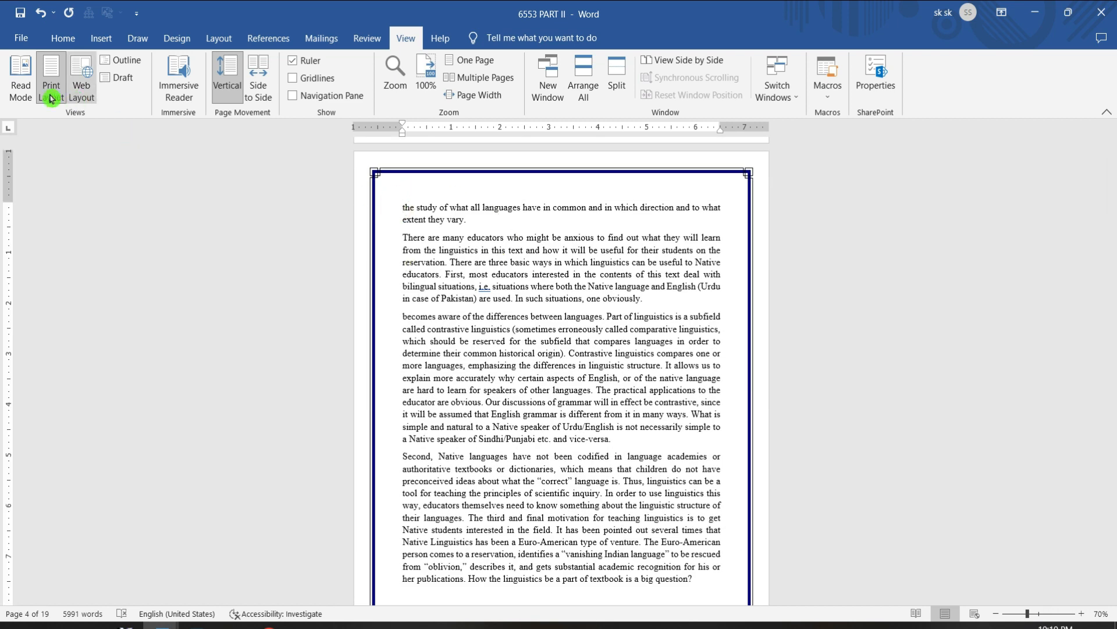
pyautogui.click(104, 38)
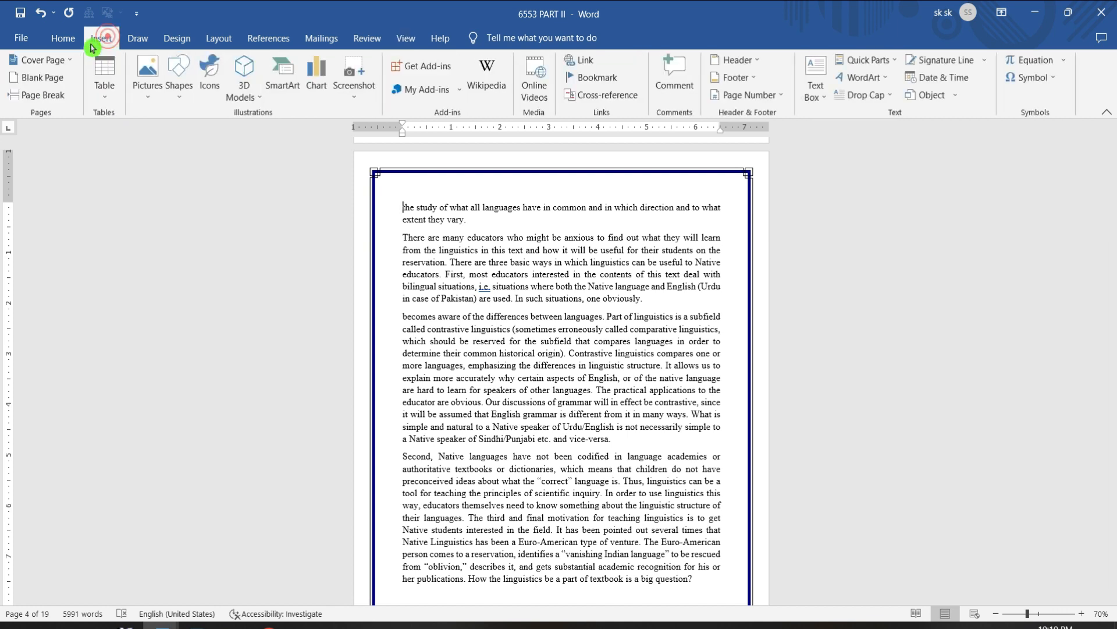
pyautogui.click(47, 79)
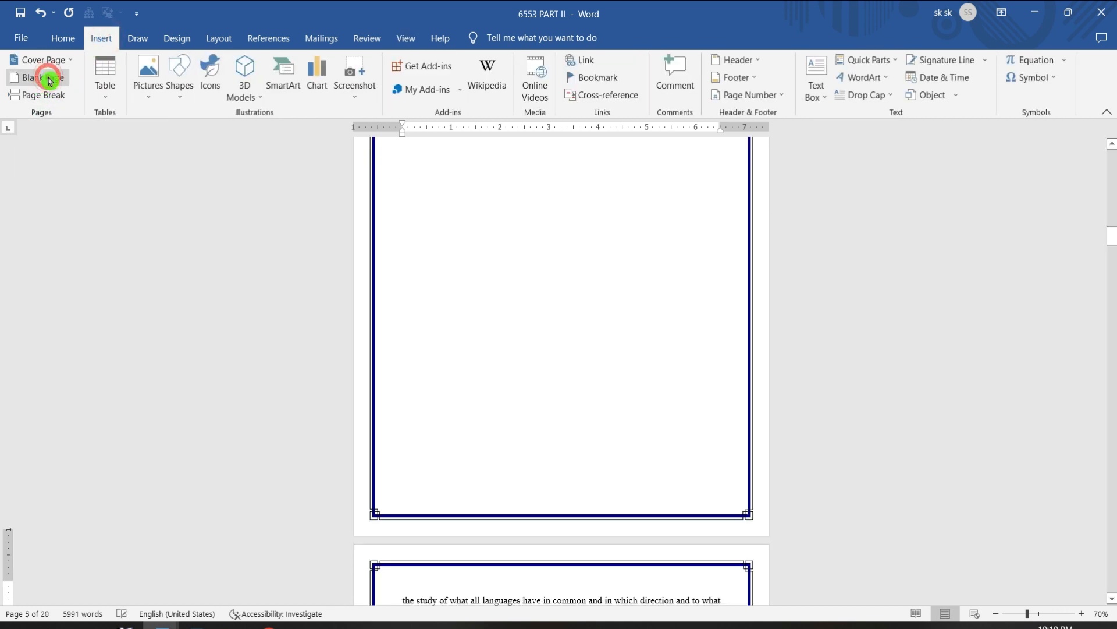
pyautogui.moveTo(1113, 239)
pyautogui.mouseDown()
pyautogui.moveTo(1113, 214)
pyautogui.moveTo(1113, 249)
pyautogui.moveTo(1113, 192)
pyautogui.moveTo(1113, 280)
pyautogui.moveTo(1113, 226)
pyautogui.mouseUp()
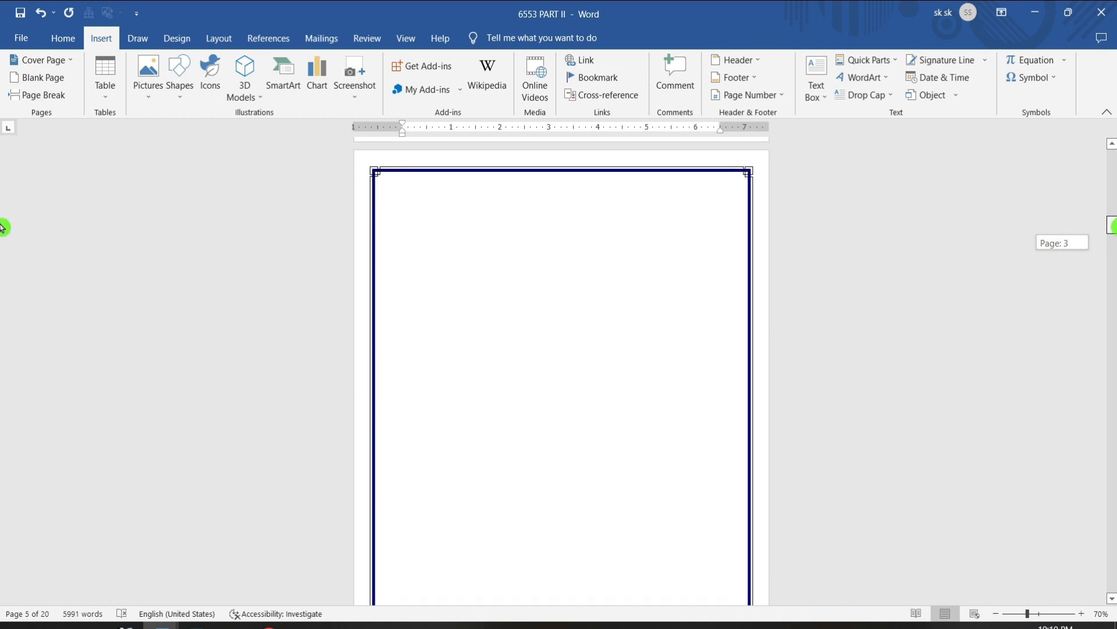